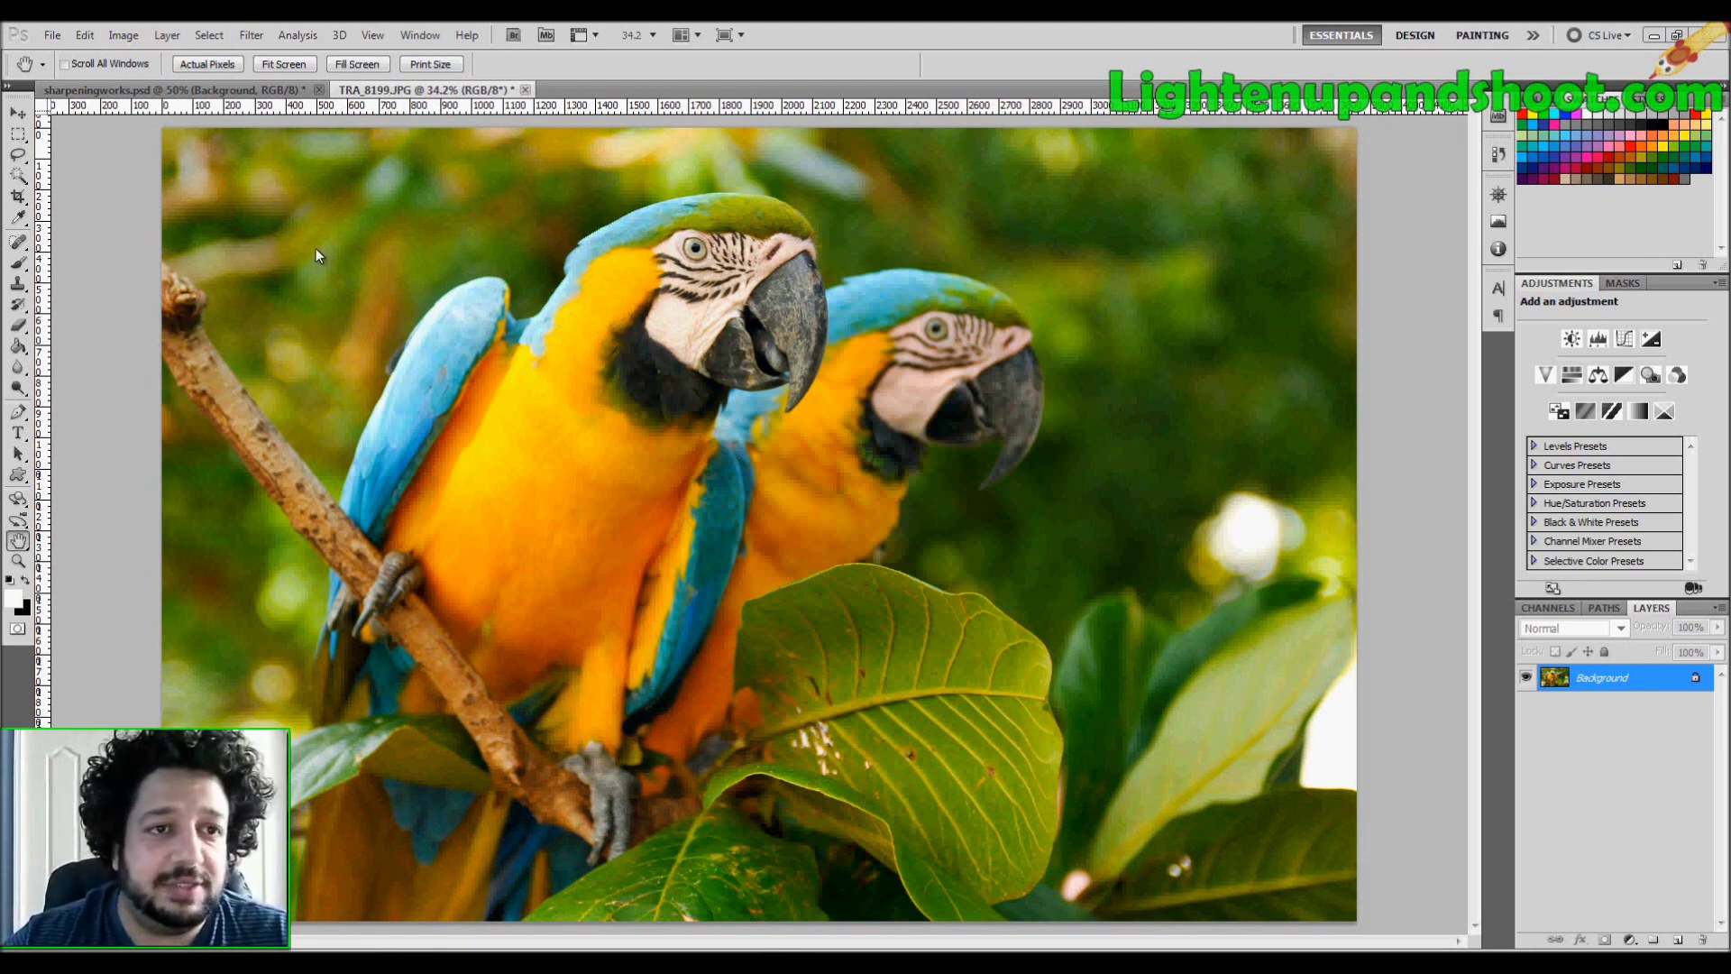
Step: Switch to sharpeningworks.psd, open the Unsharp Mask filter on its Background layer and move the dialog between the gray and black squares
click(219, 88)
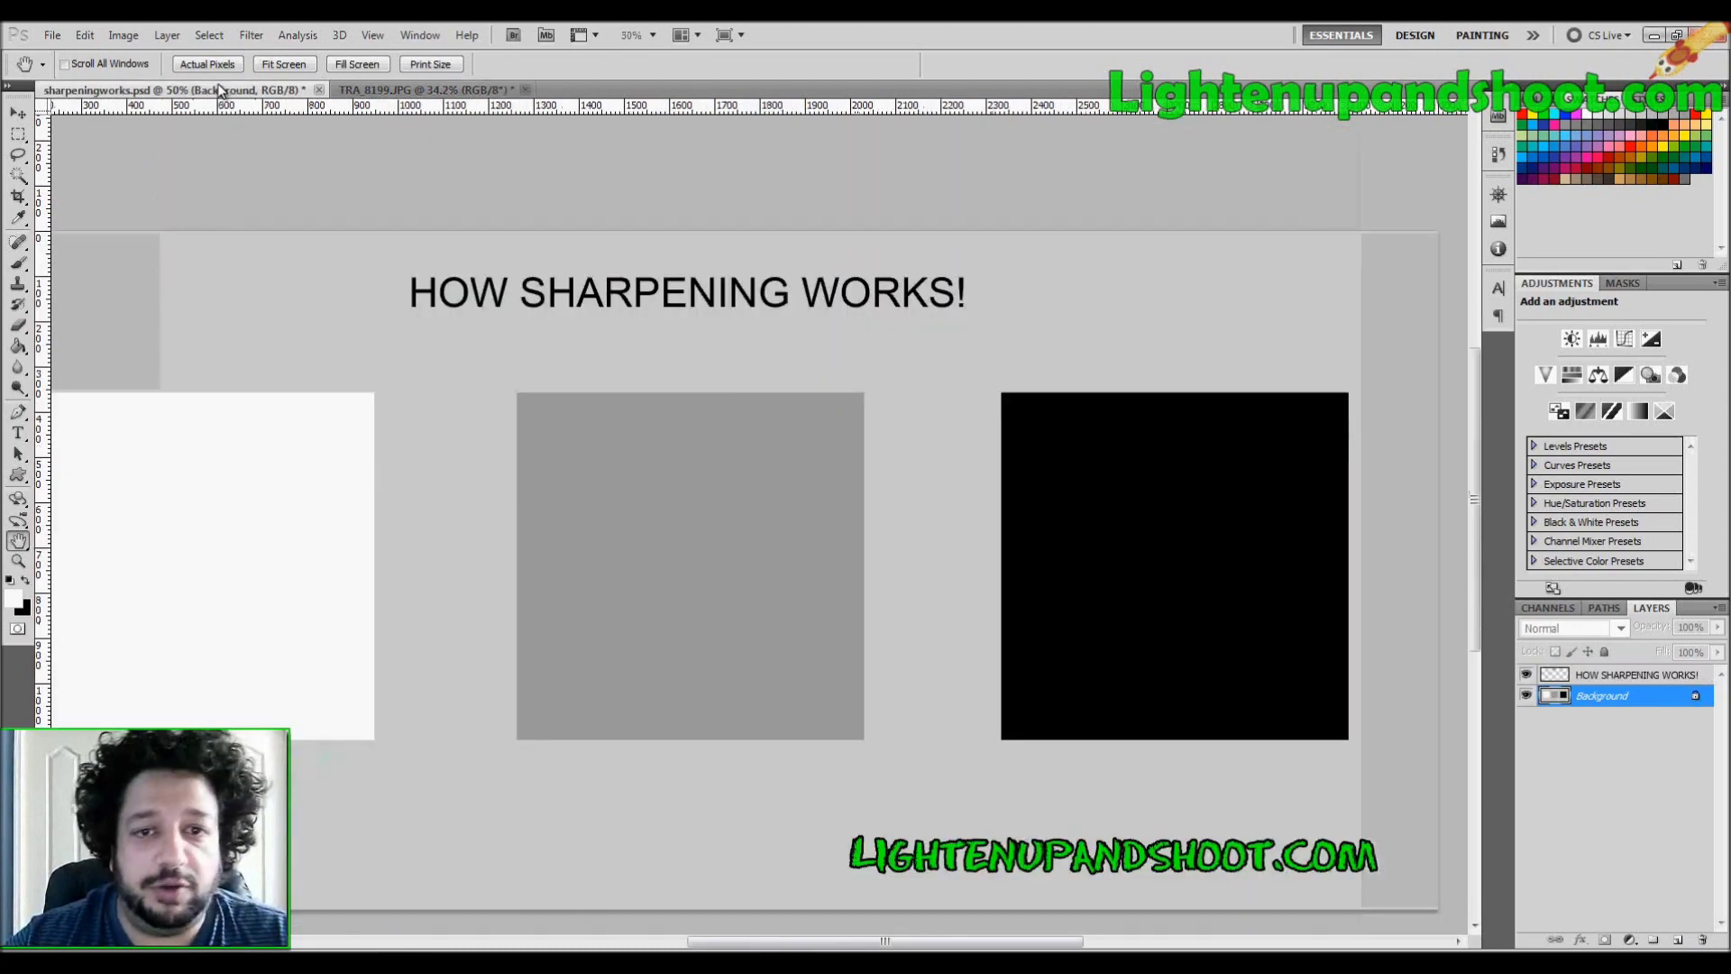
drag(585, 354, 639, 342)
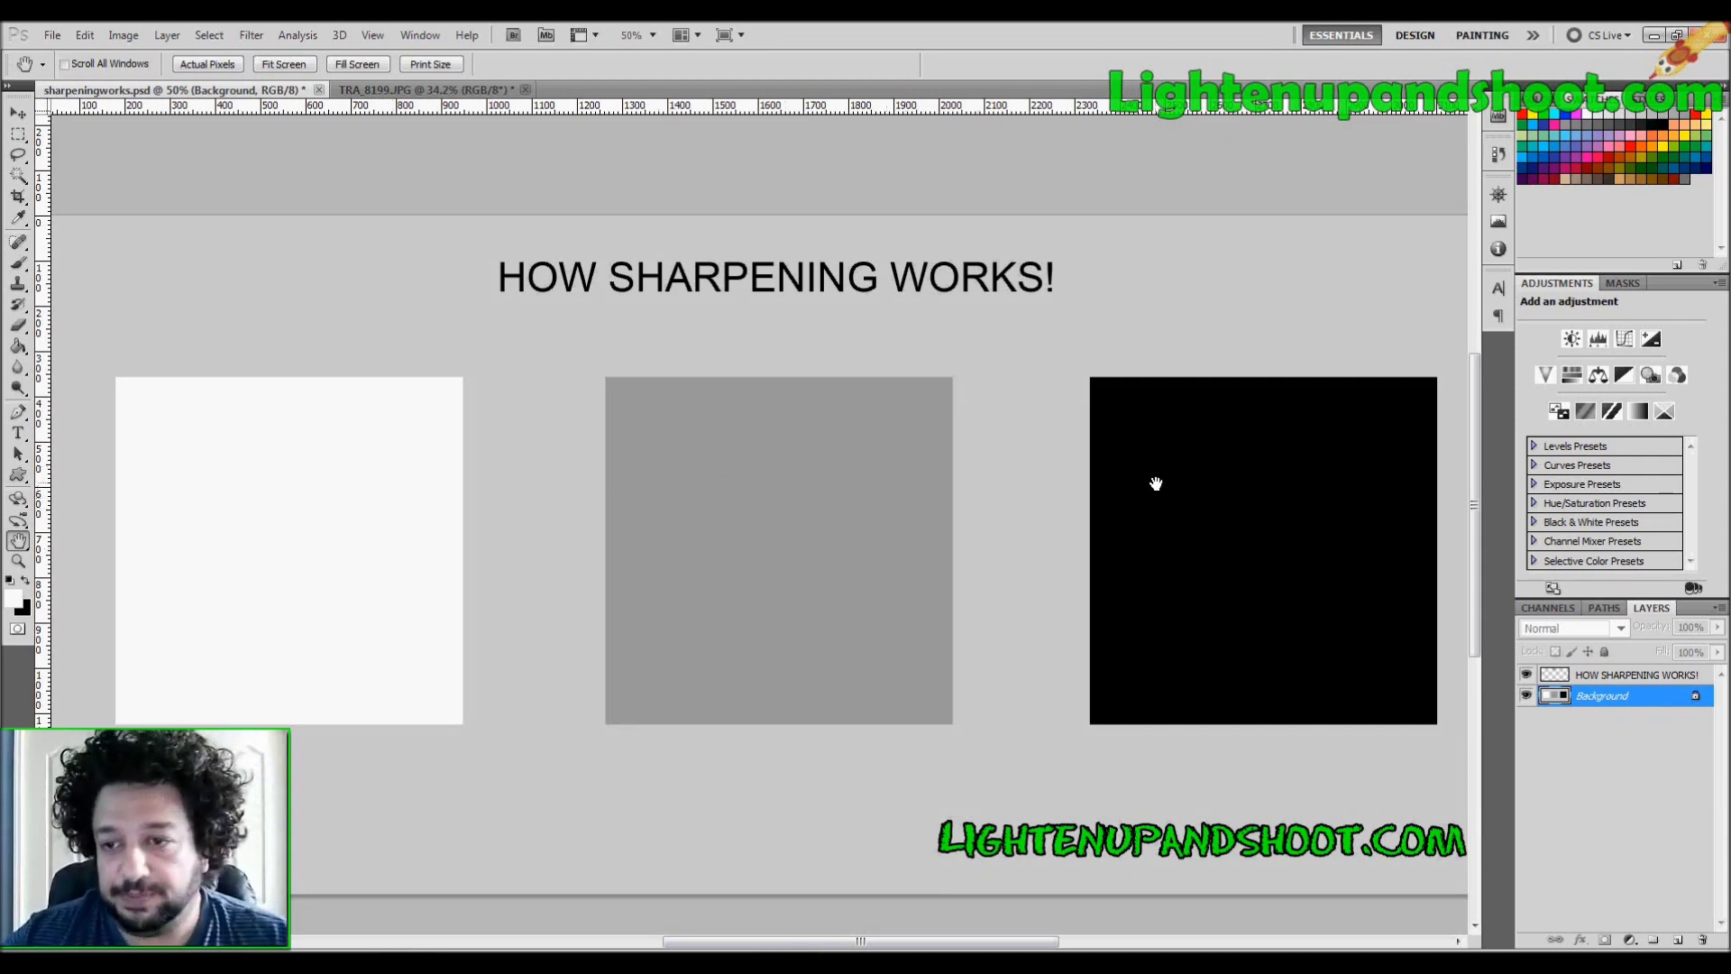
click(252, 35)
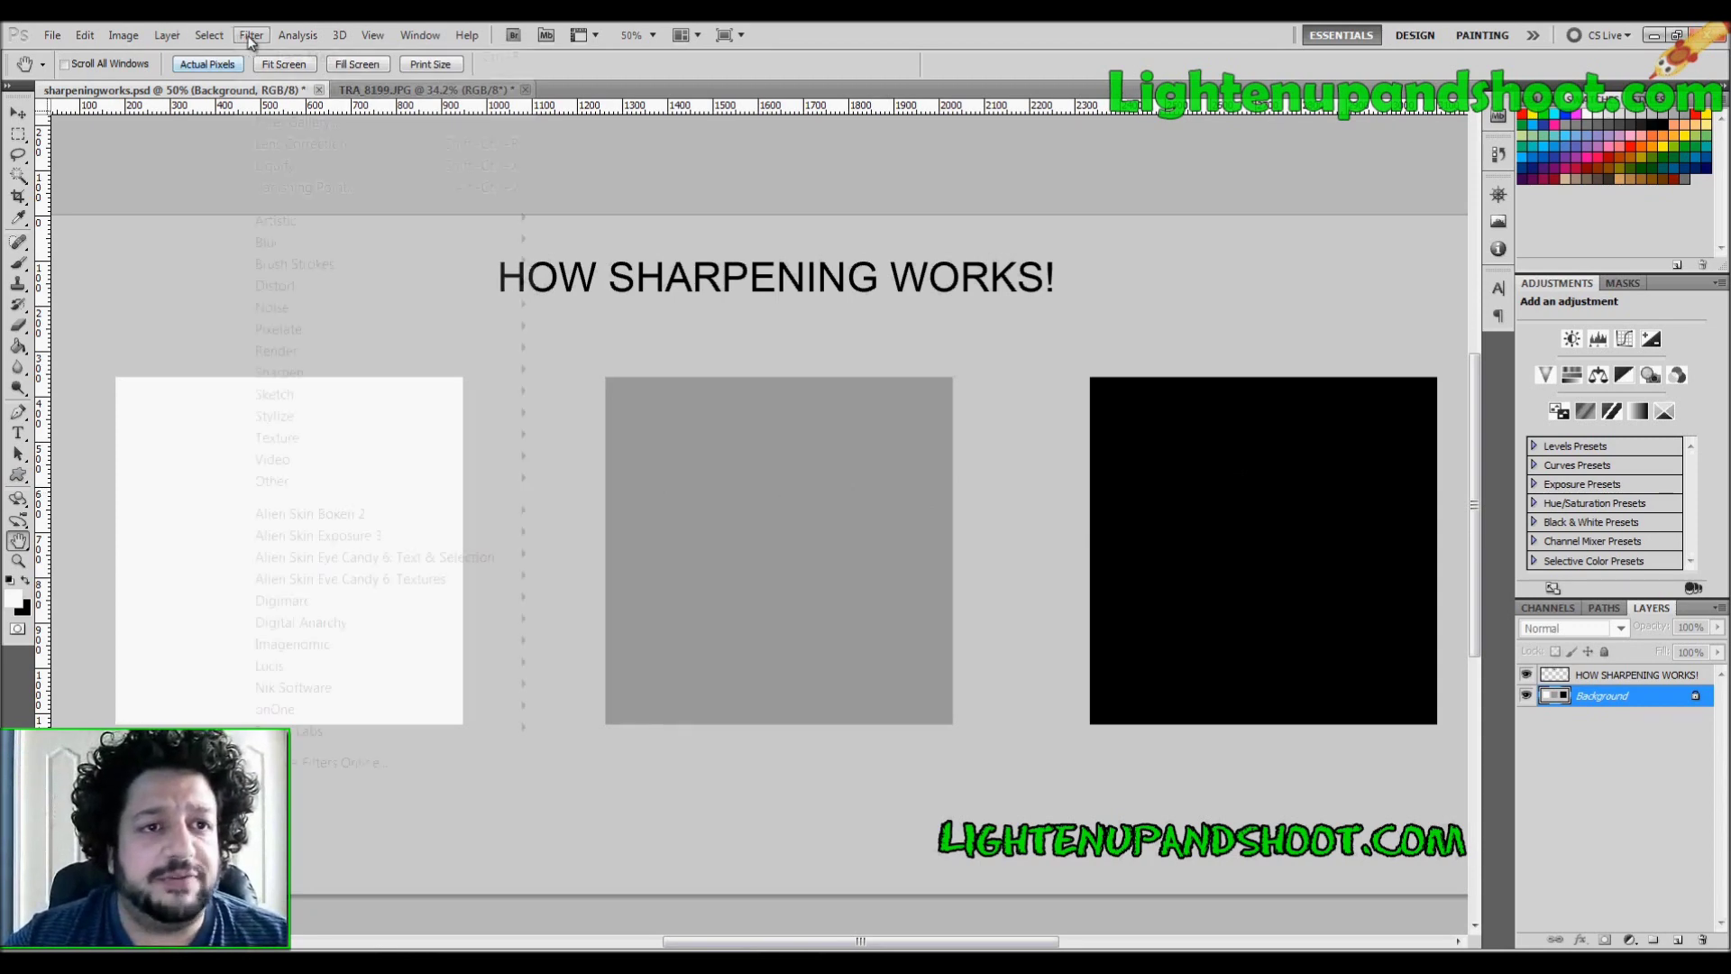
mouse_move(332, 373)
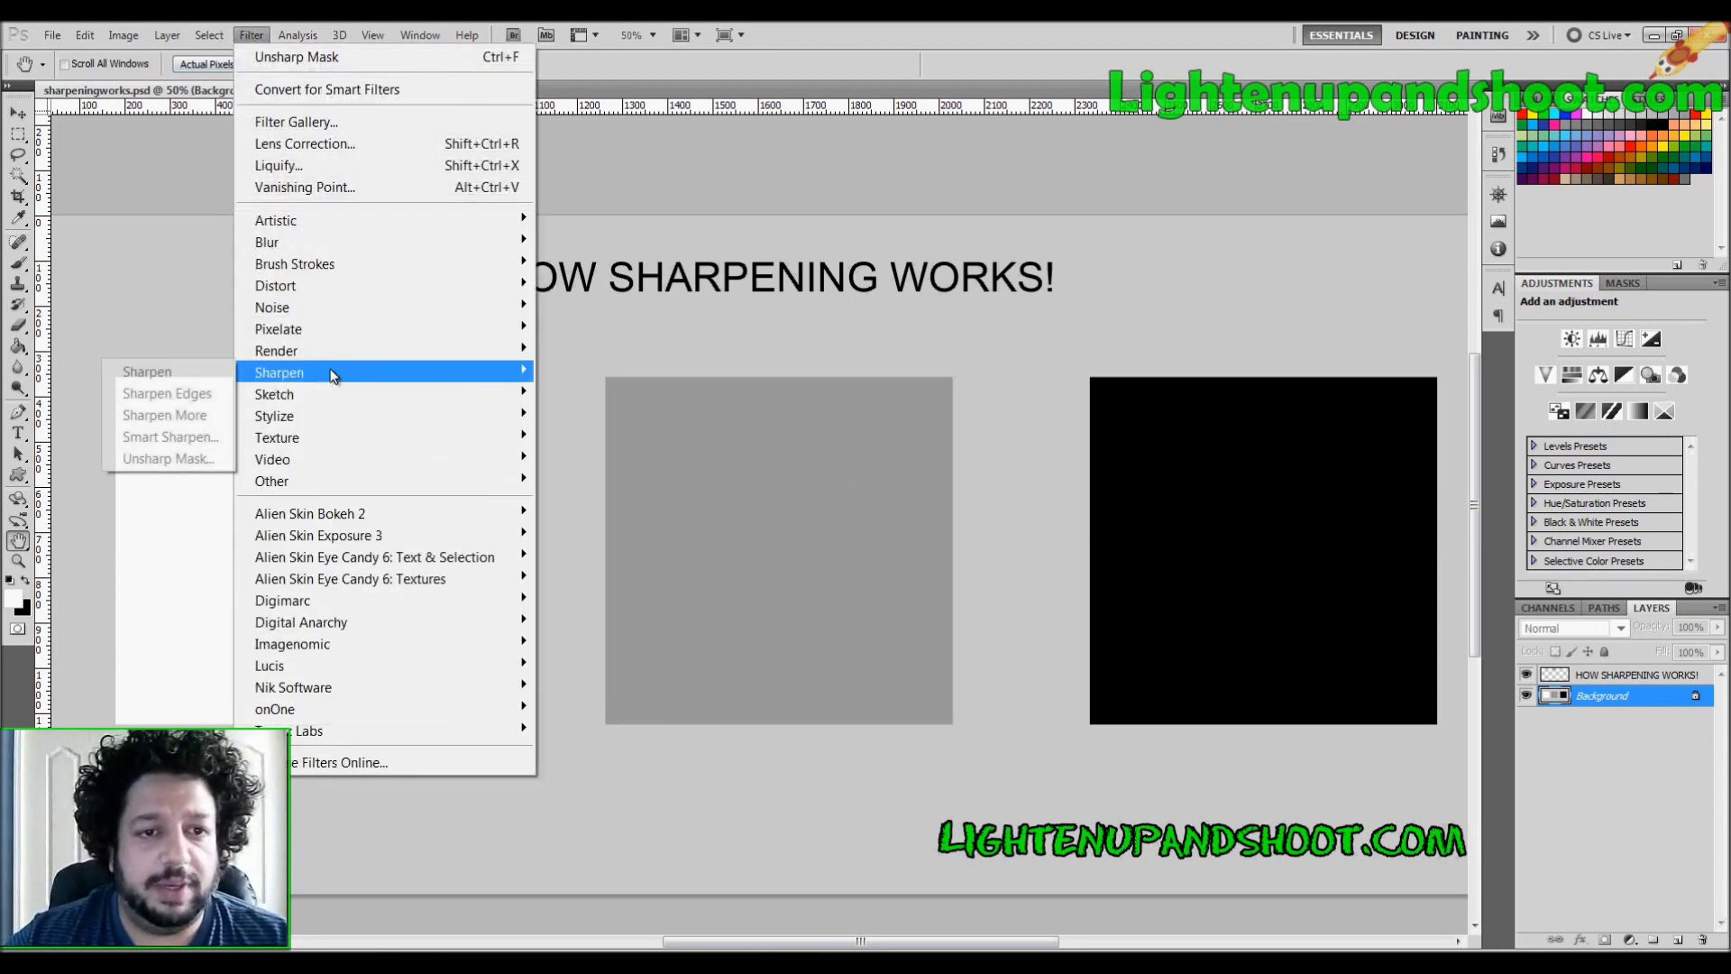
click(190, 461)
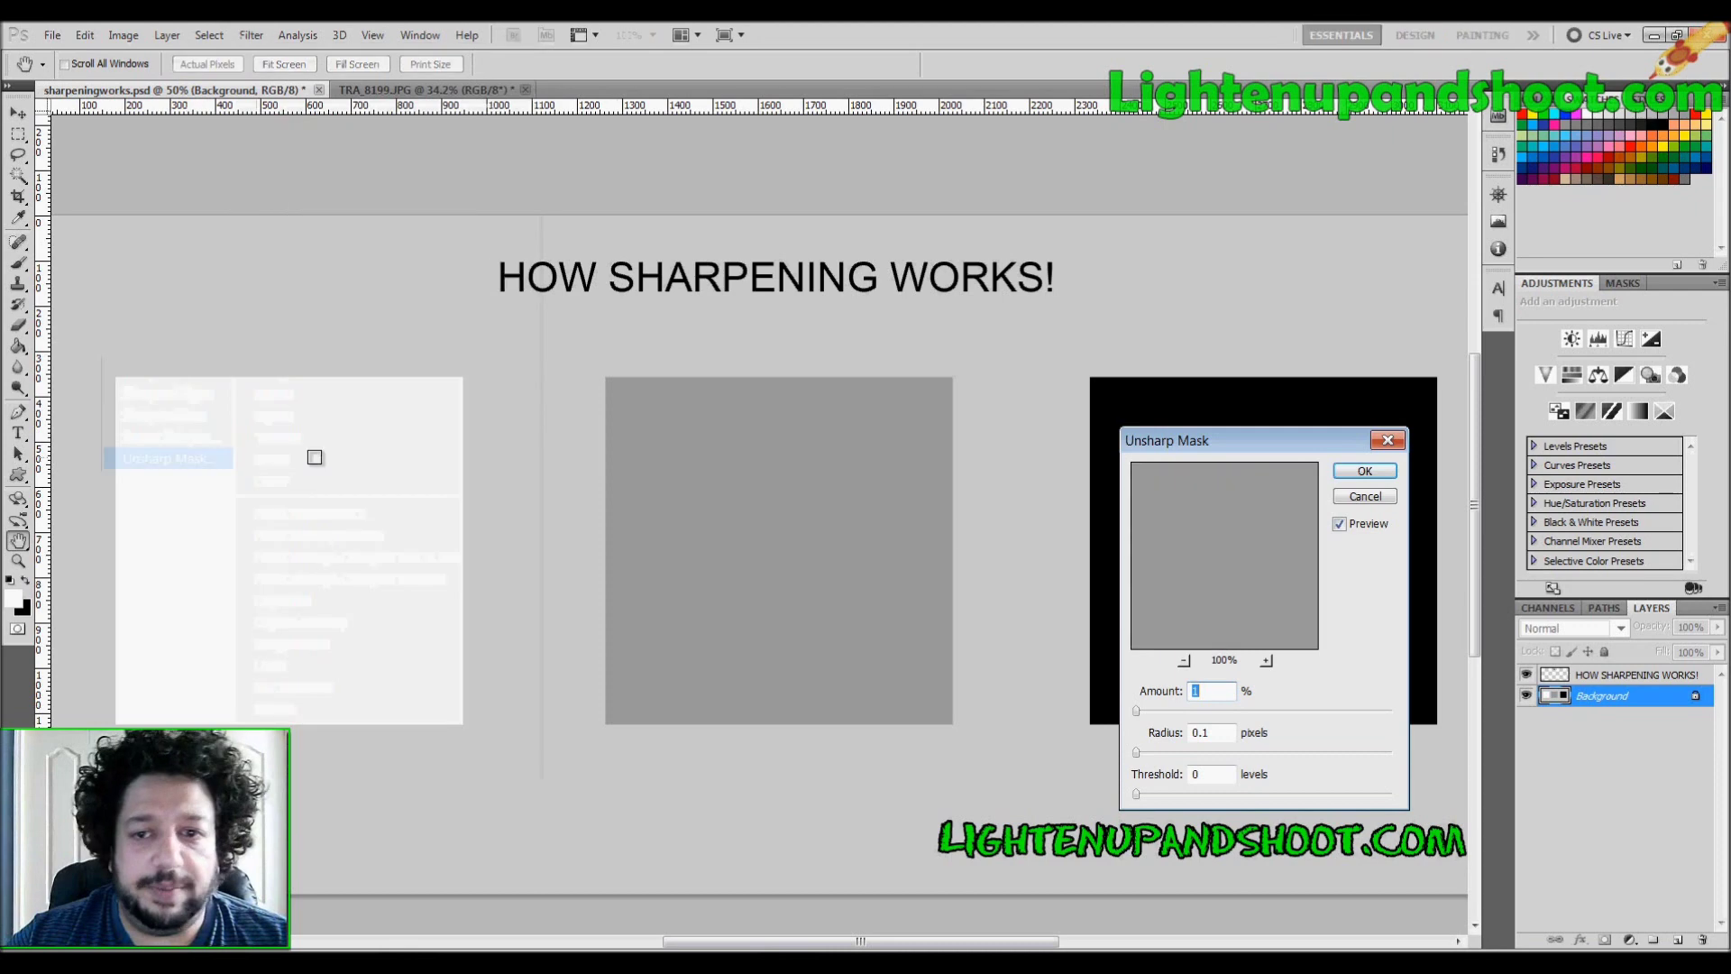
drag(1261, 431, 1154, 282)
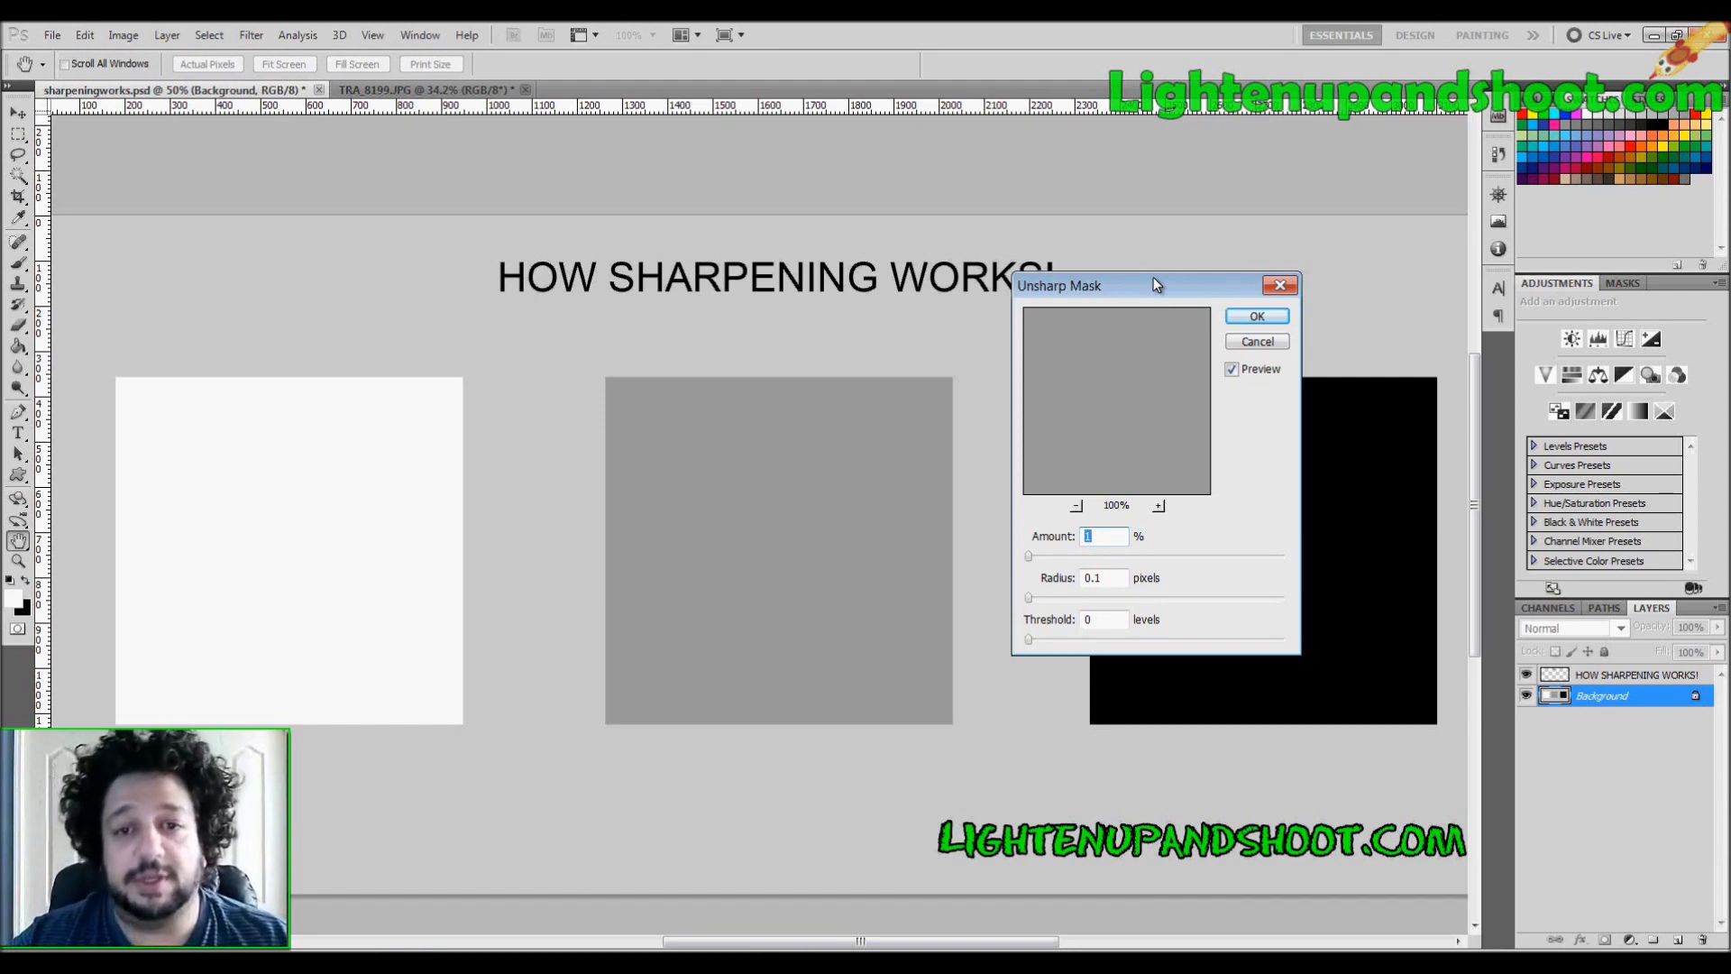
drag(1156, 282, 1106, 276)
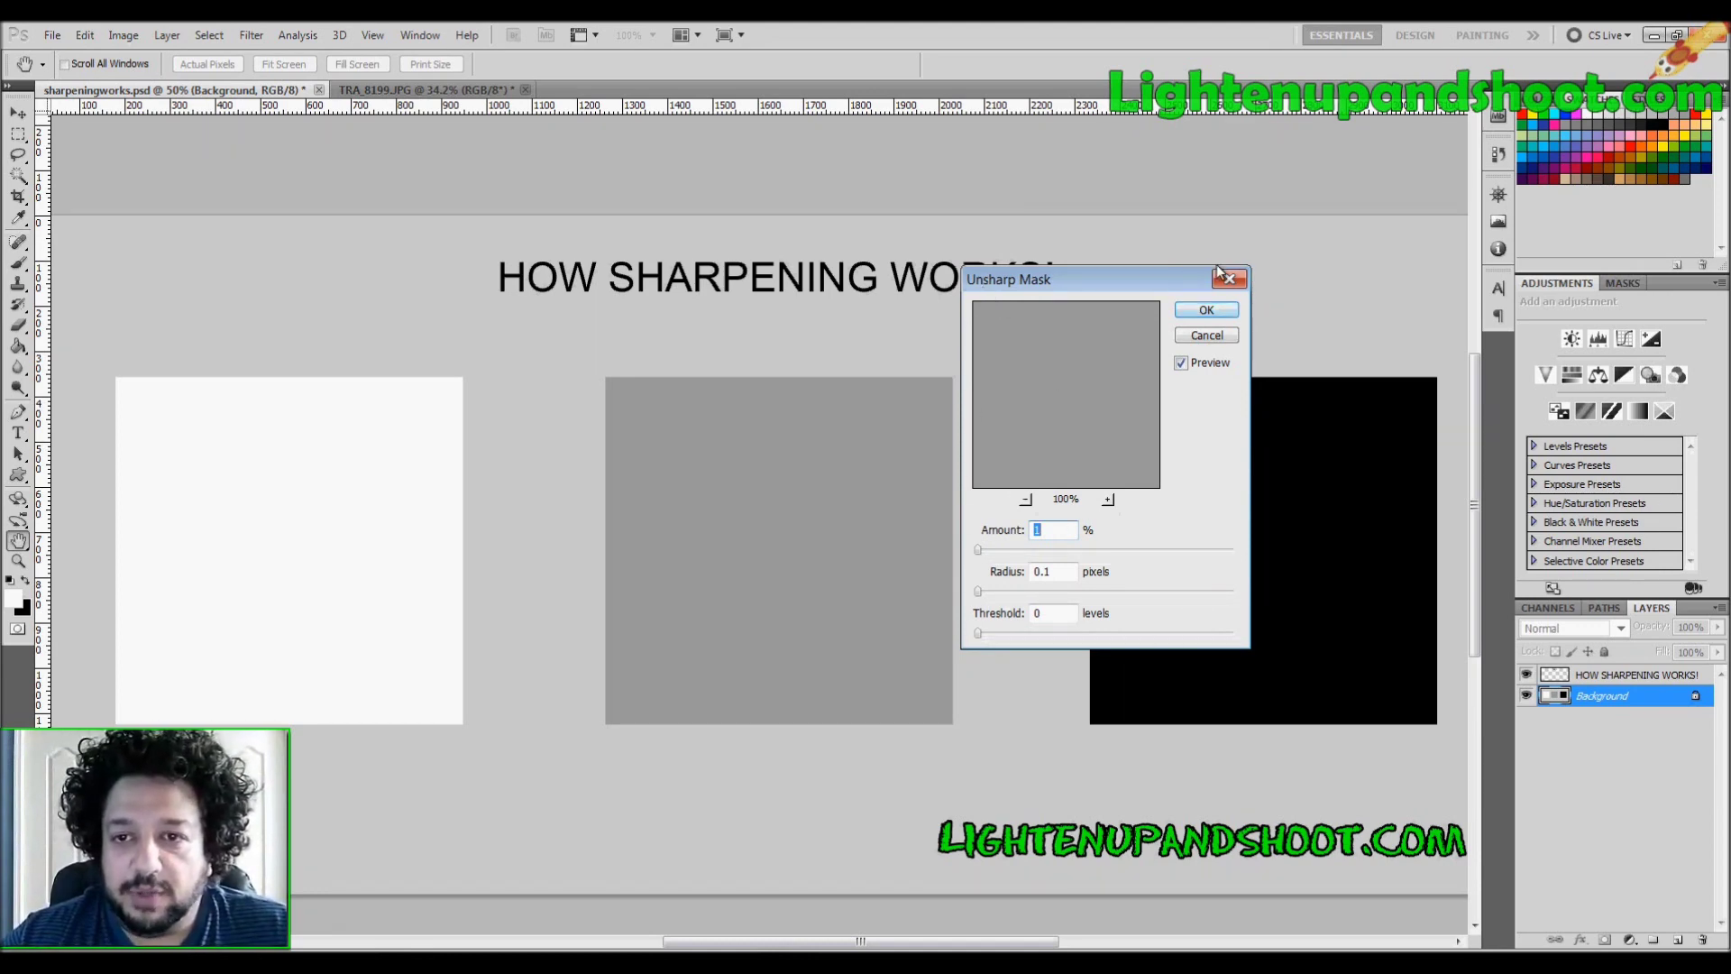
drag(1079, 282, 1035, 293)
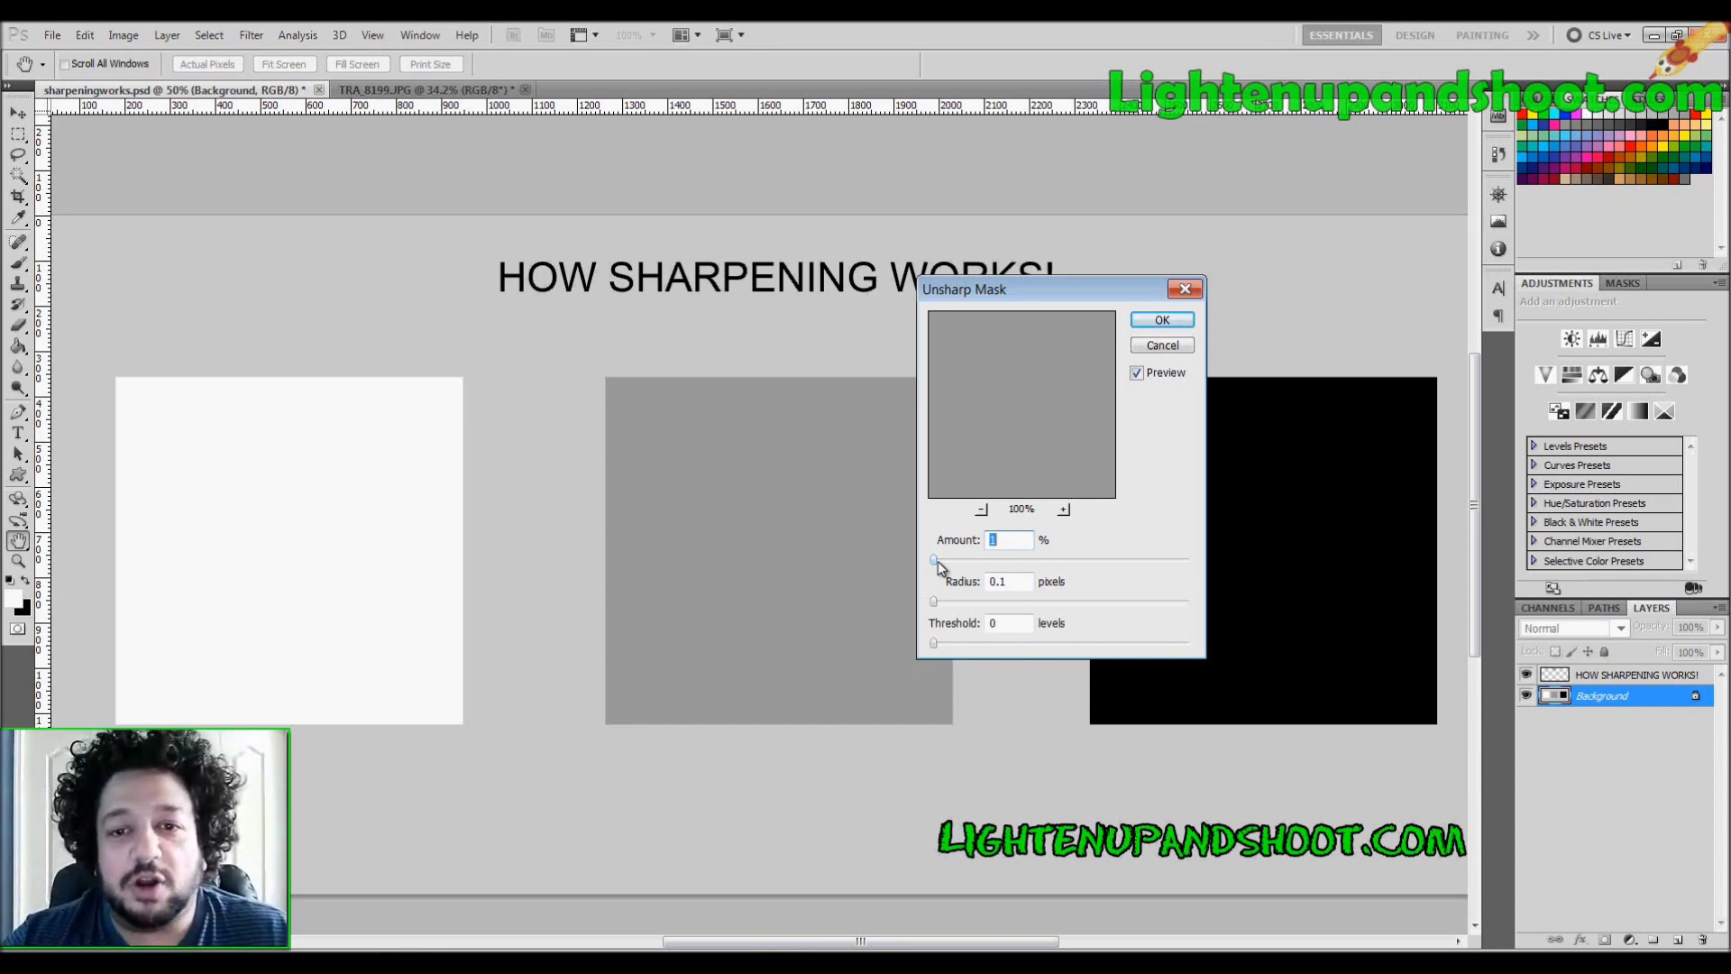
Step: Try out the Unsharp Mask sliders, ending with amount 1%, radius 0.2 pixels and threshold 1 level
drag(939, 566, 1146, 568)
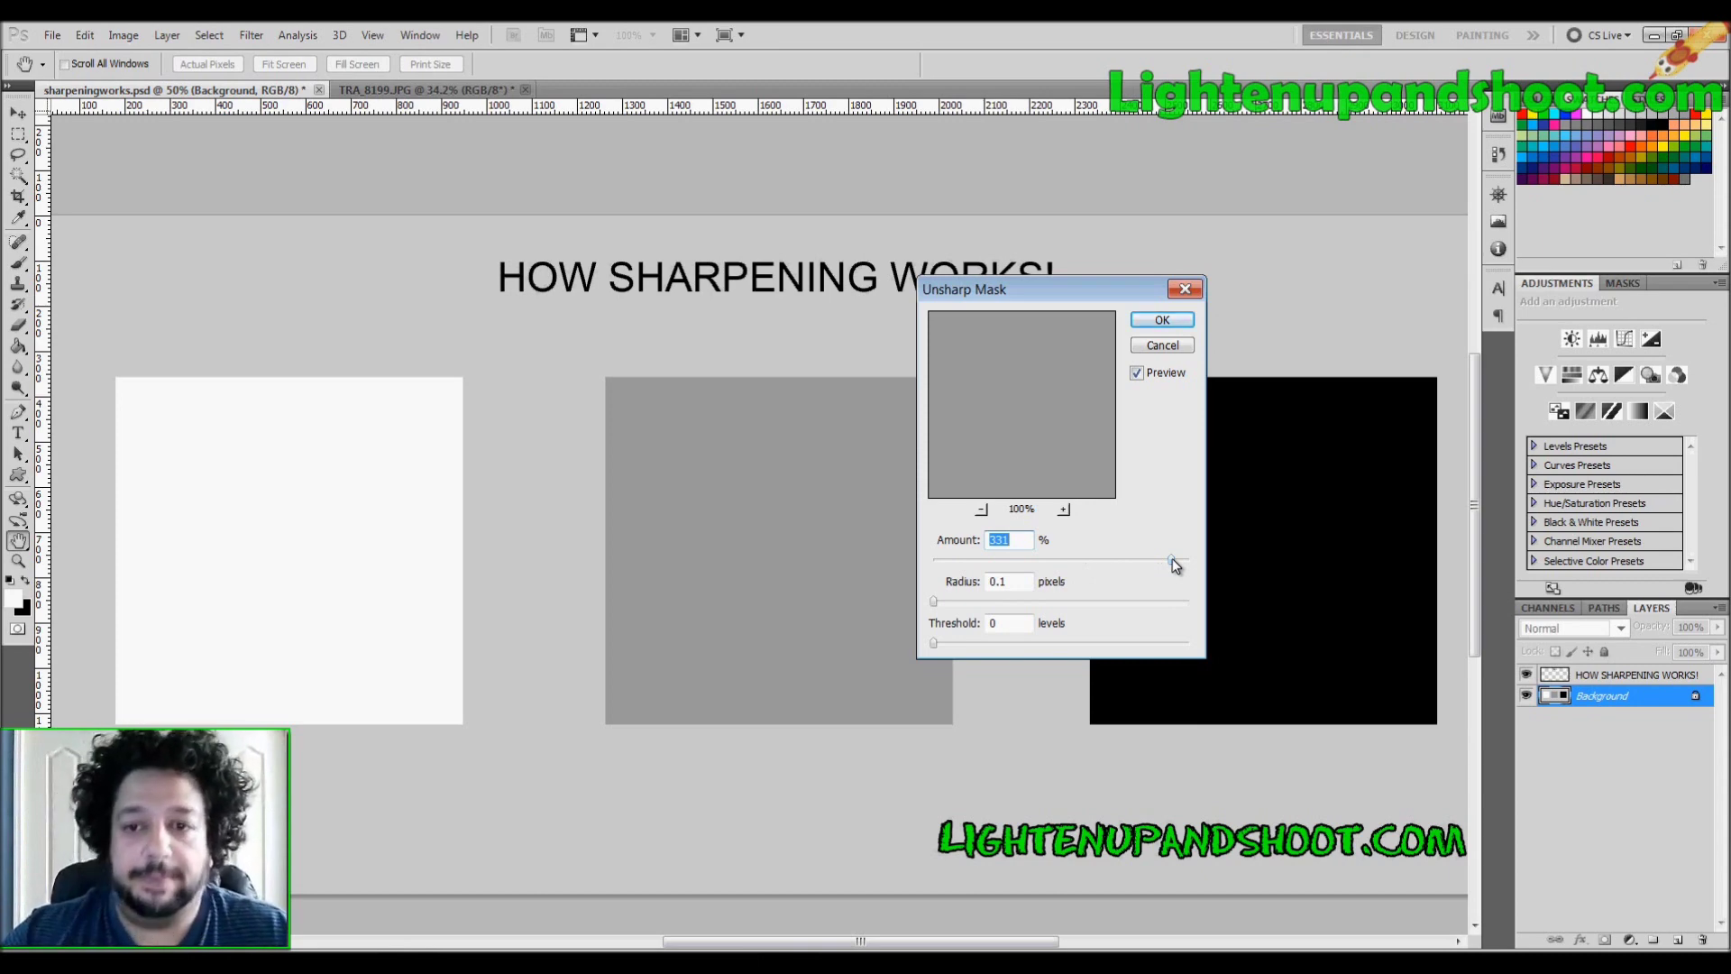
drag(1172, 561, 937, 604)
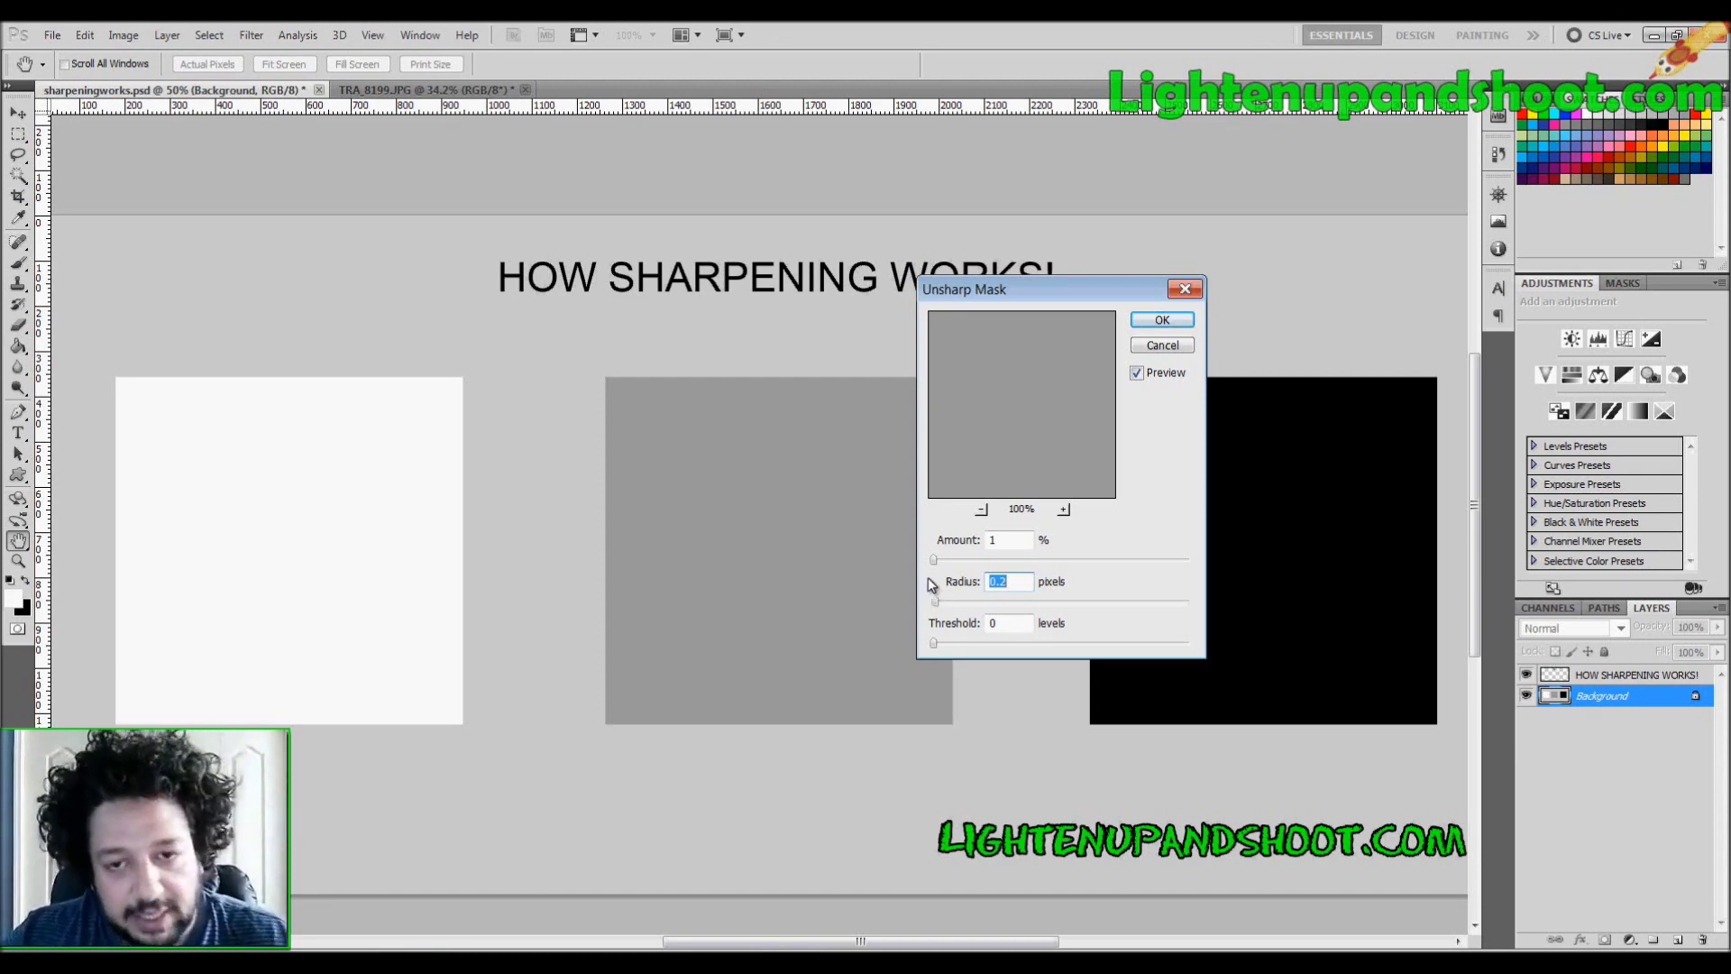
click(935, 601)
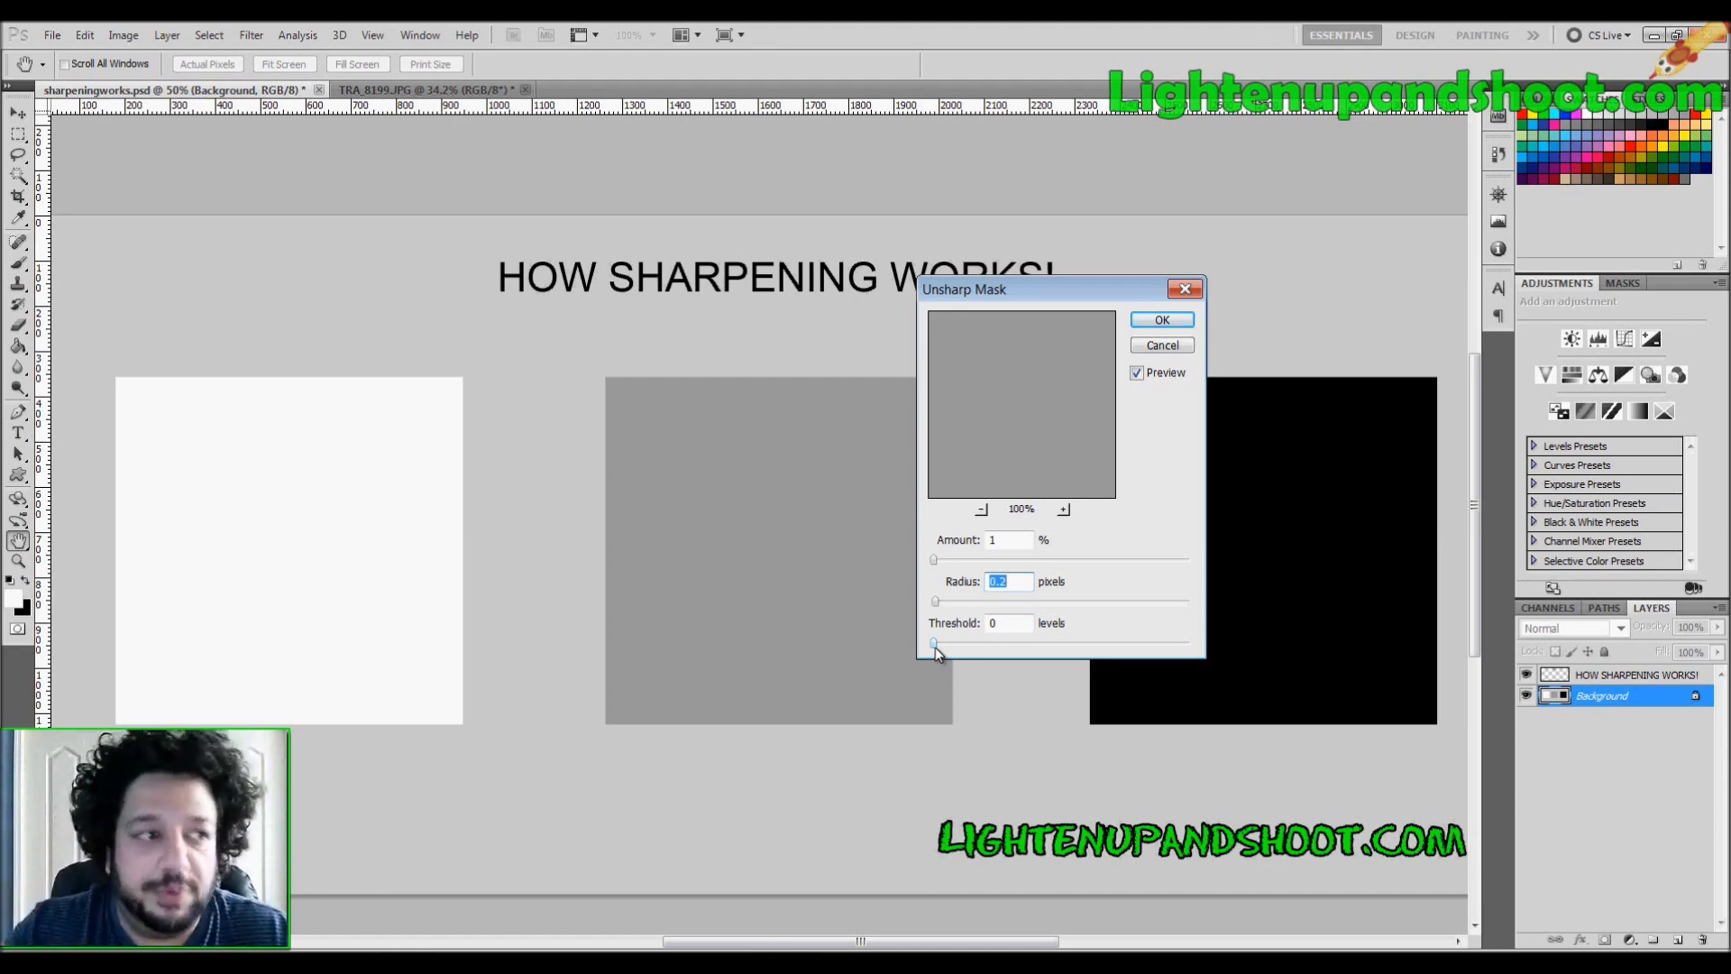
key(Tab)
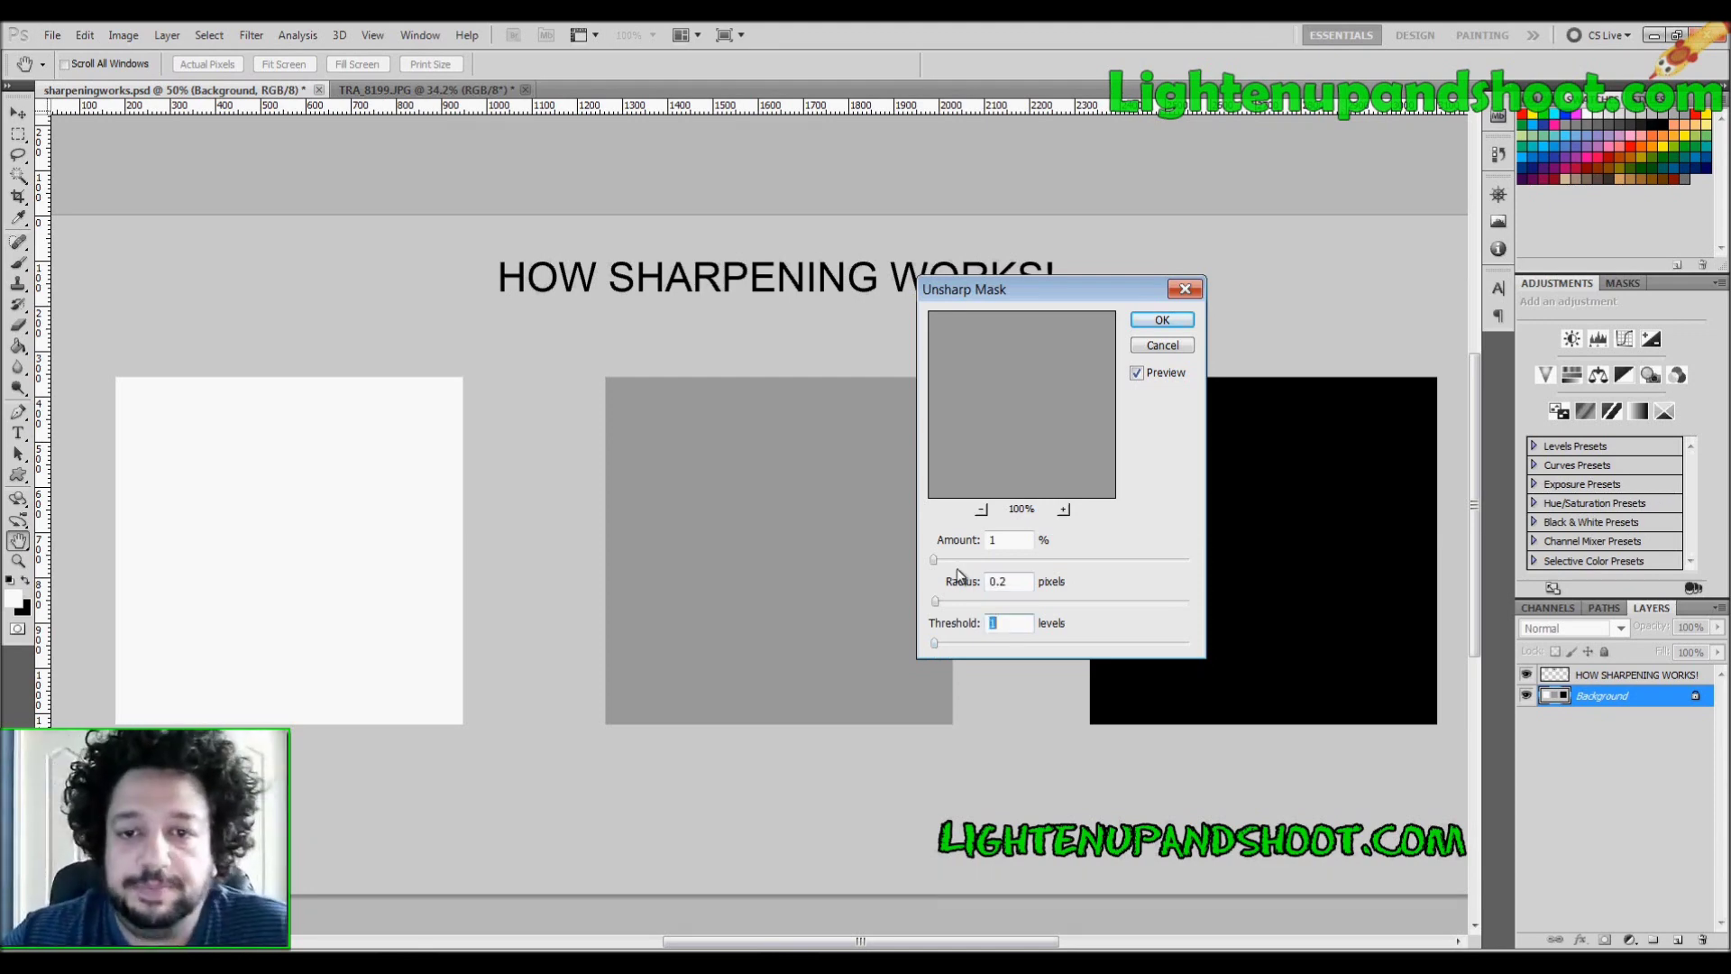
Step: Set the Unsharp Mask amount to 500% and the radius to 0.1 pixels while previewing the edges of the white and gray squares
drag(1019, 286, 1024, 509)
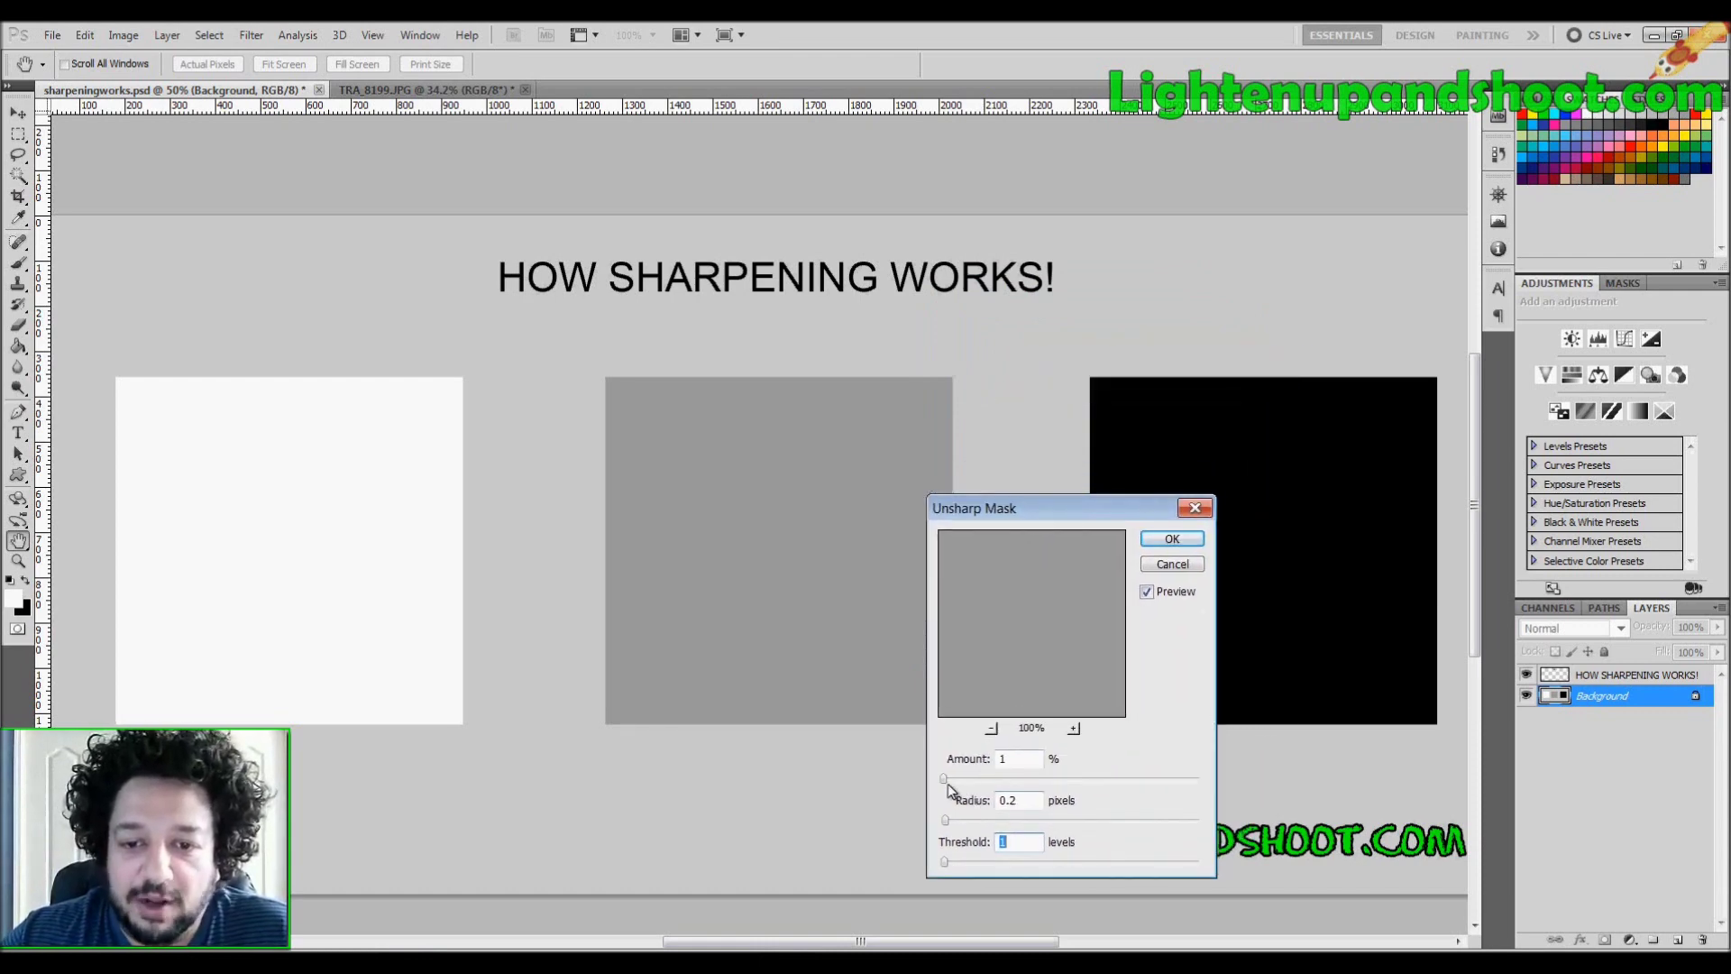
drag(956, 781, 1204, 774)
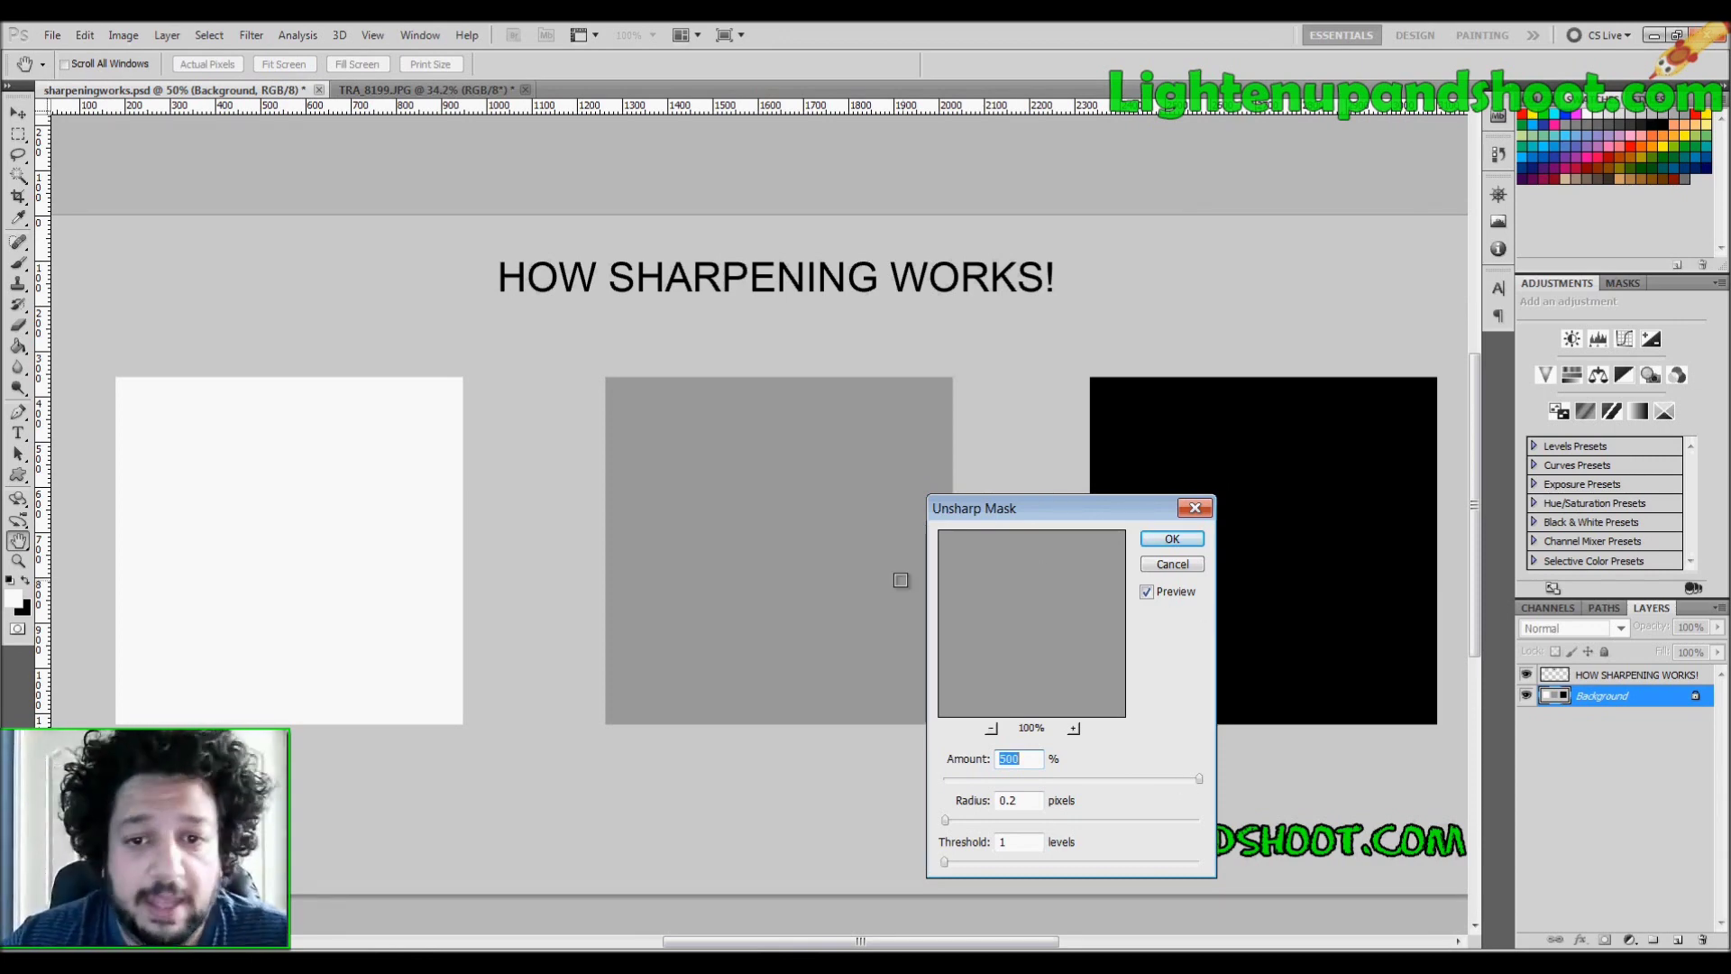
key(ctrl+plus)
key(ctrl+plus)
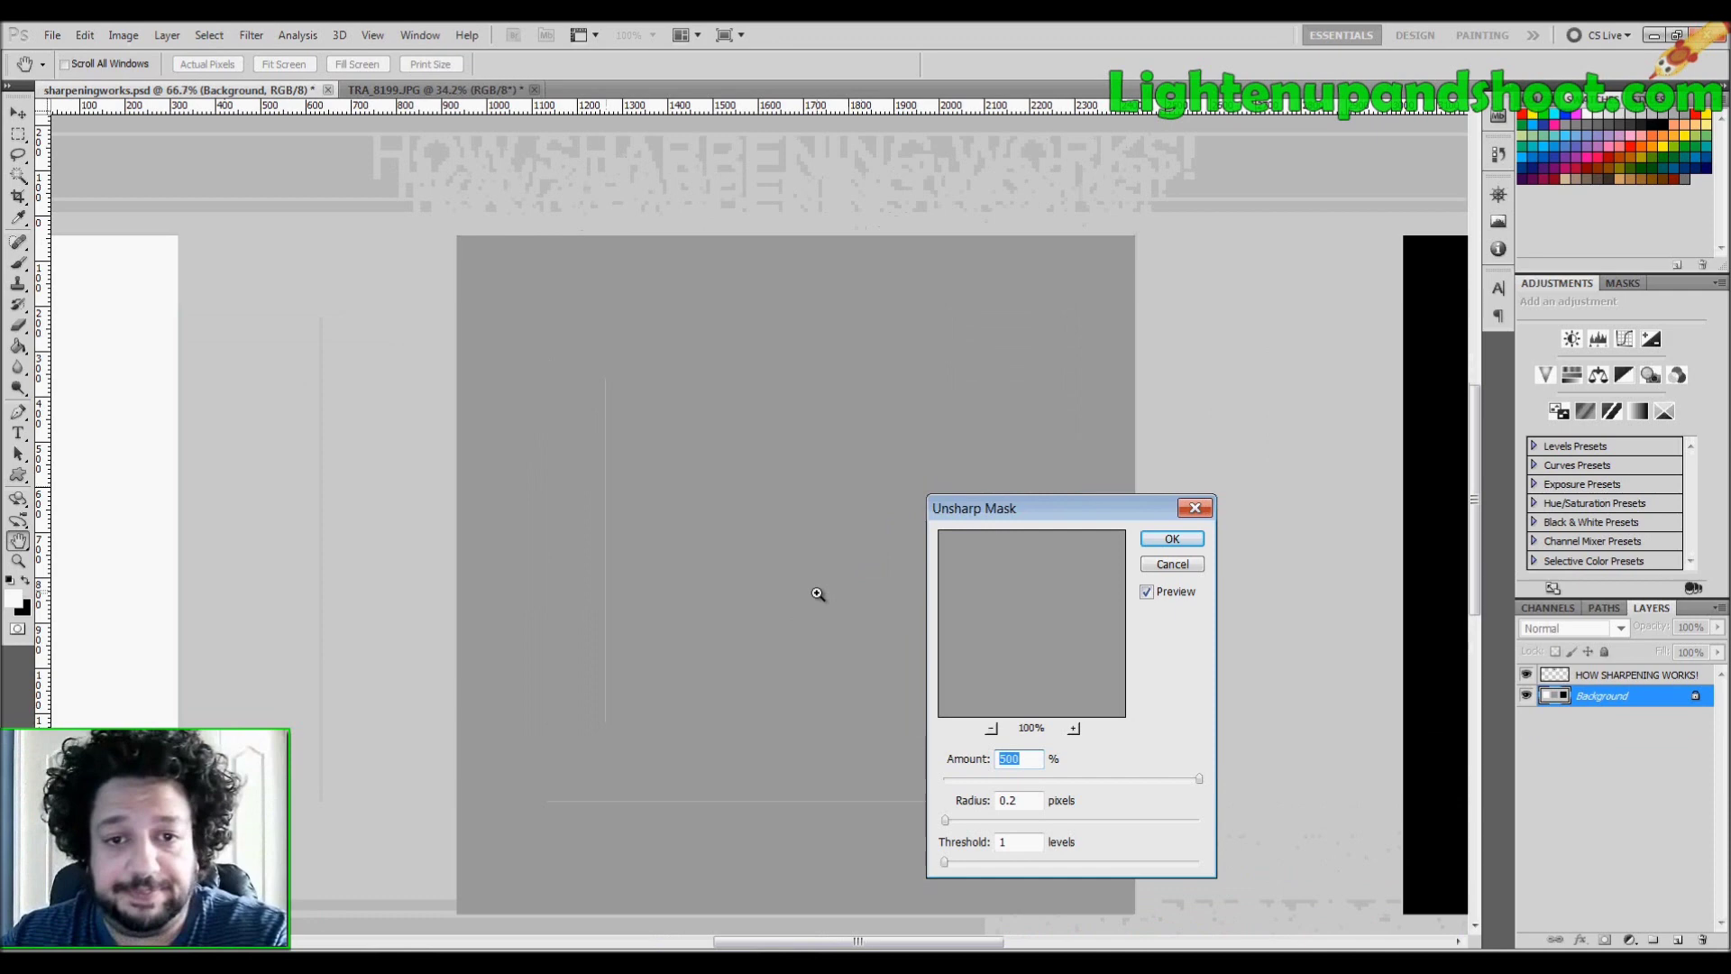
ctrl+click(677, 630)
drag(769, 507, 920, 564)
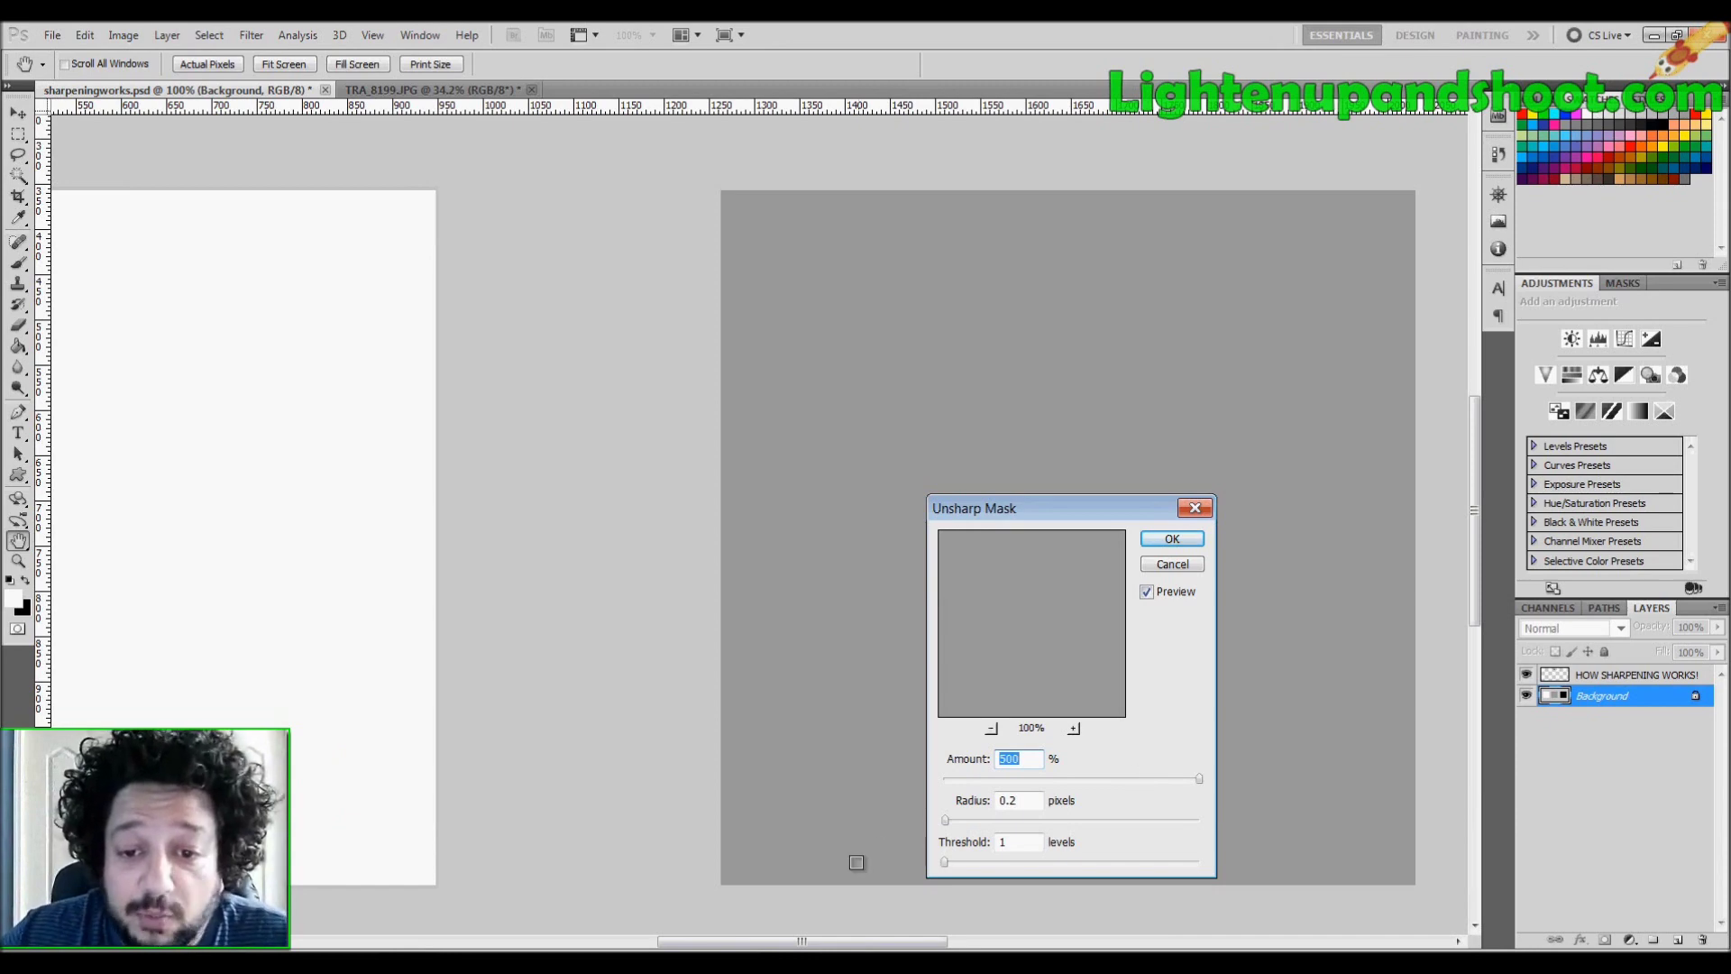
click(942, 820)
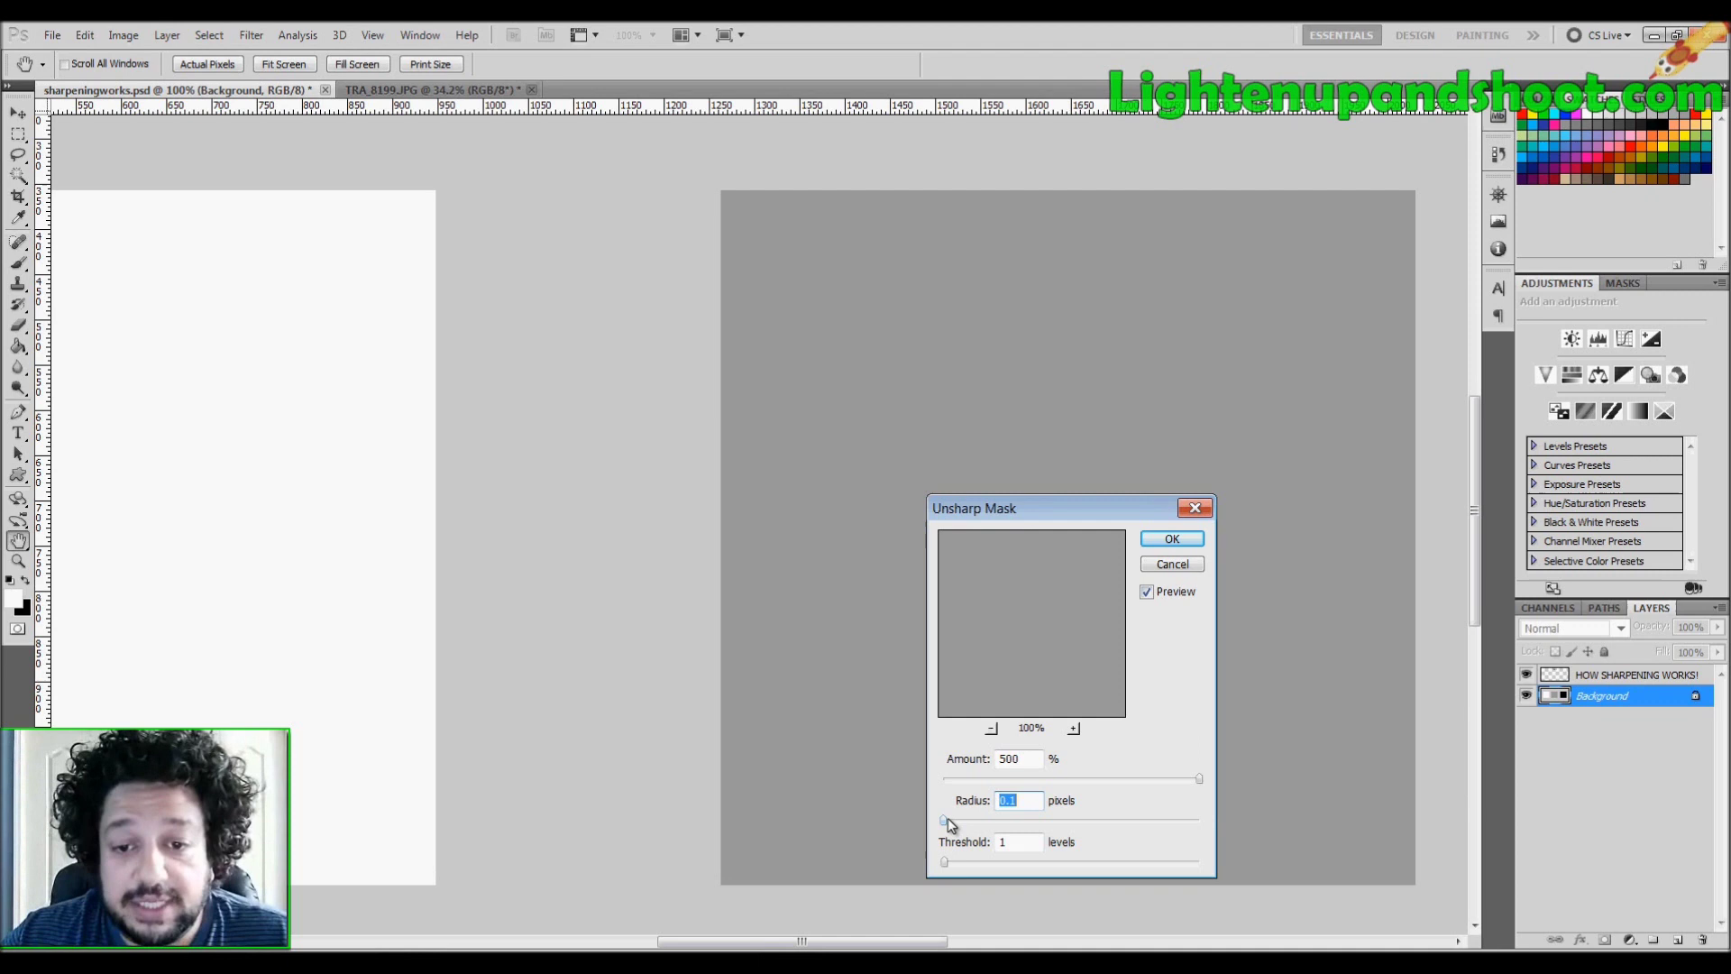
drag(700, 745, 842, 757)
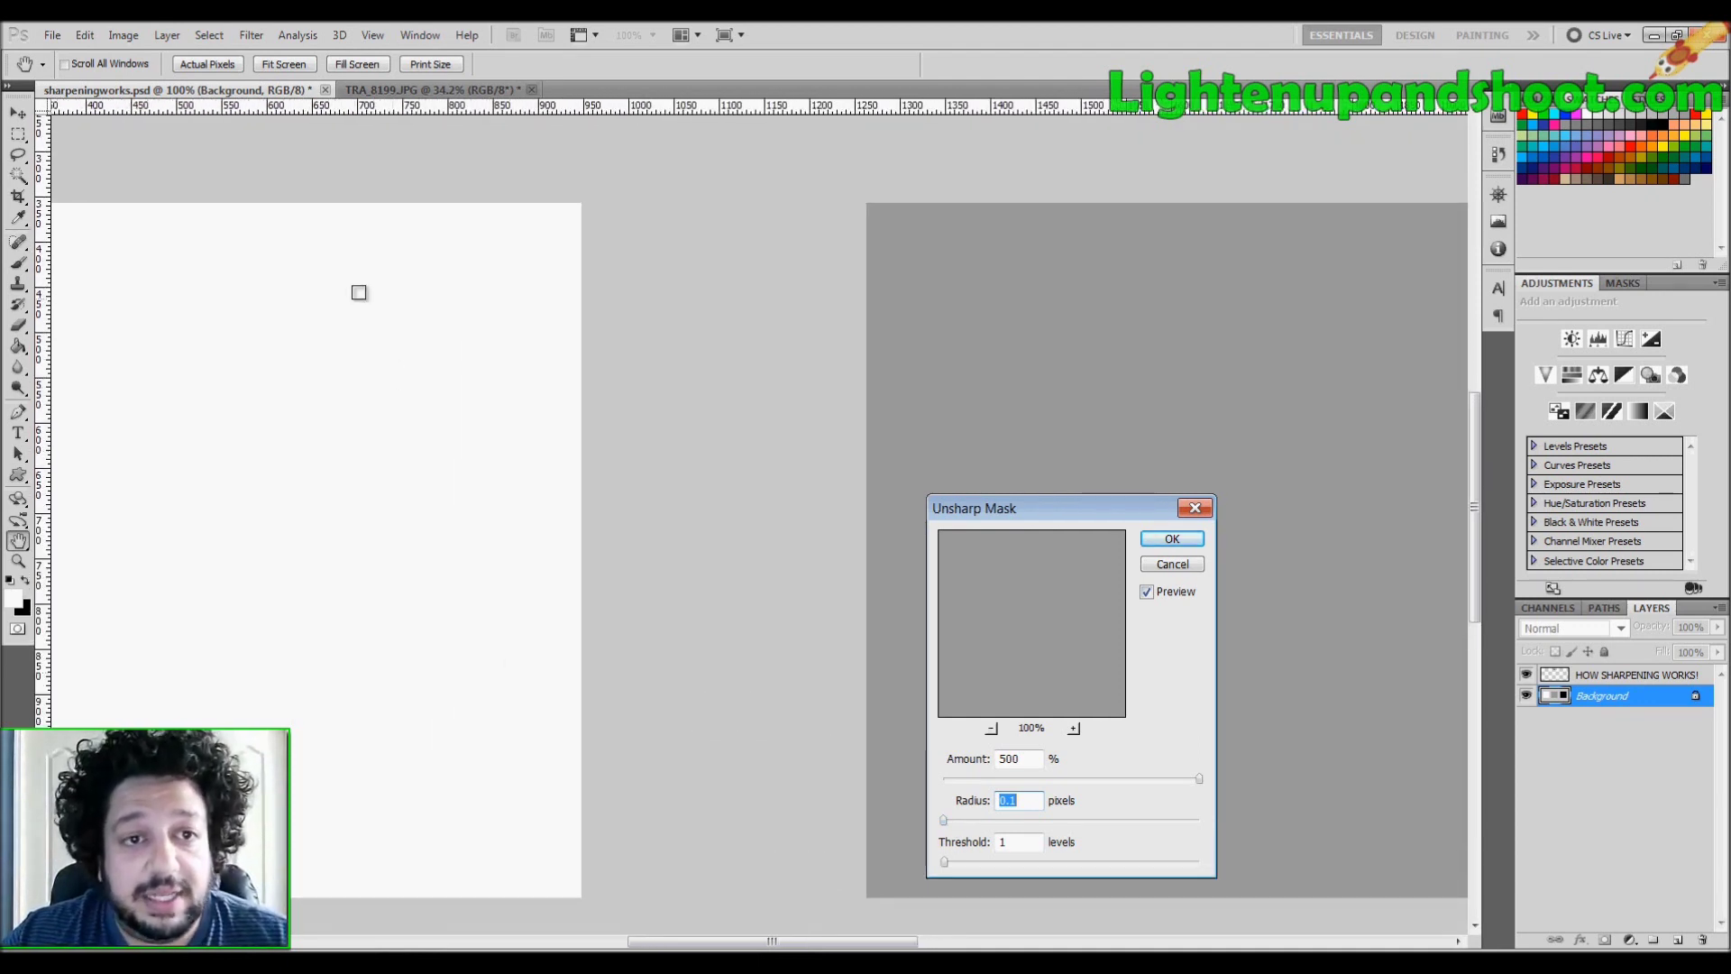
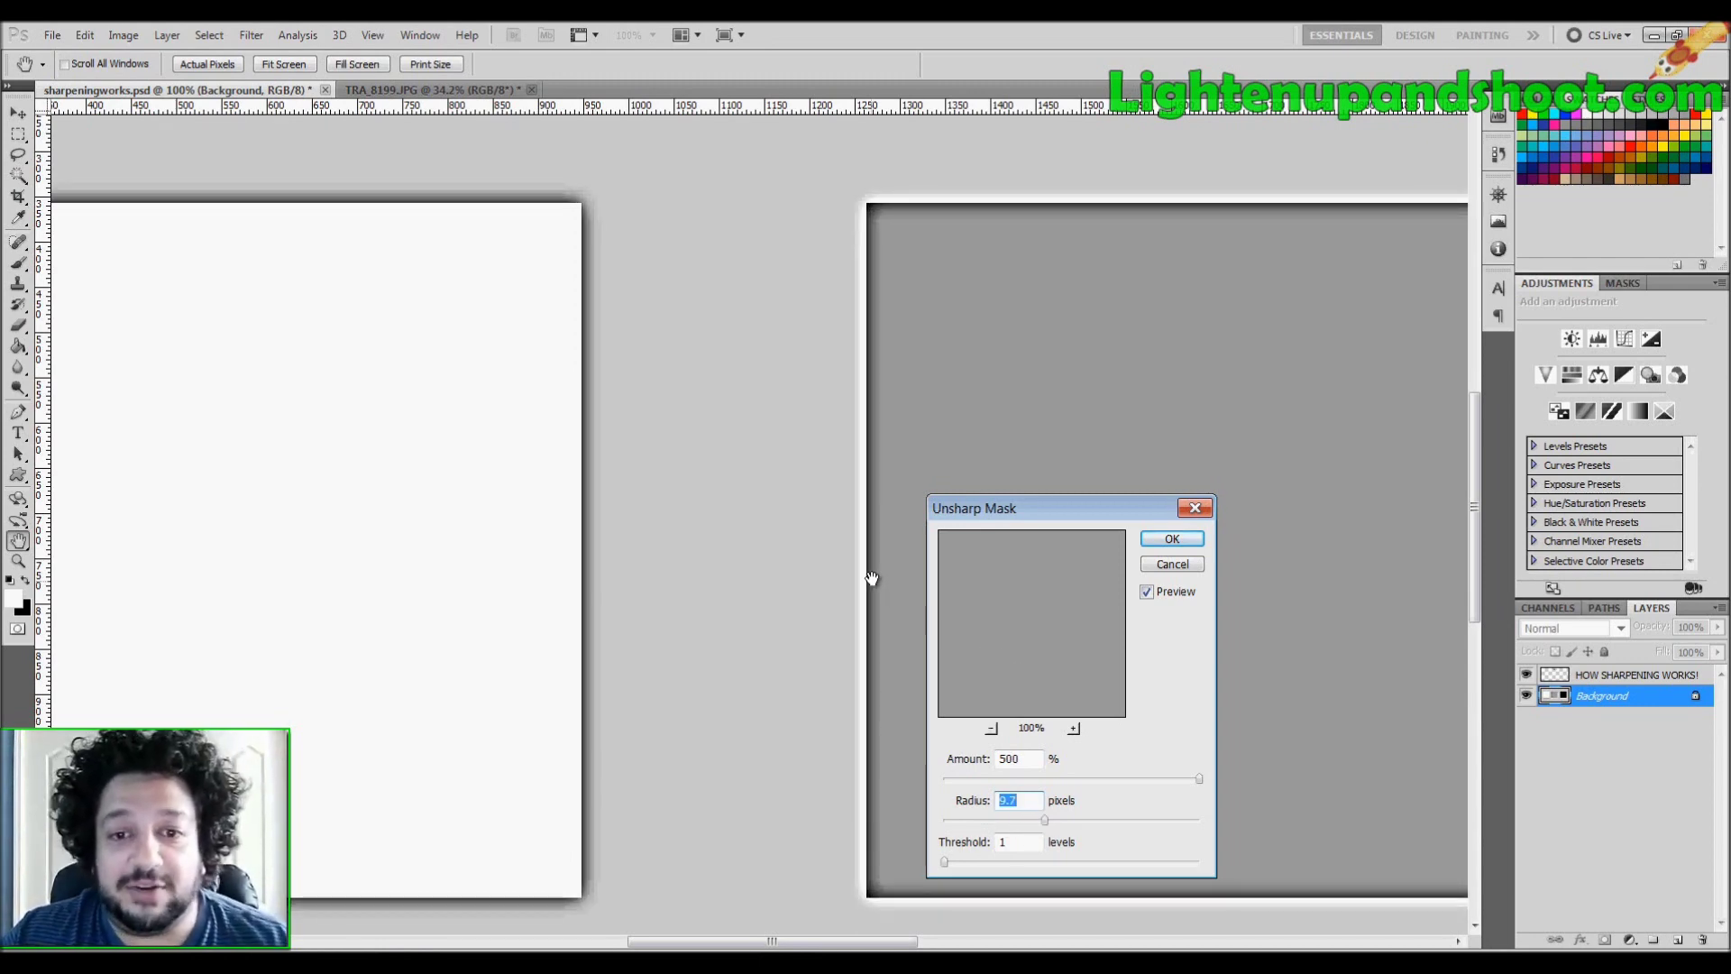
Step: Examine the sharpening halos along the edges of the gray, white and black squares, and cancel the Unsharp Mask filter
drag(874, 576, 589, 543)
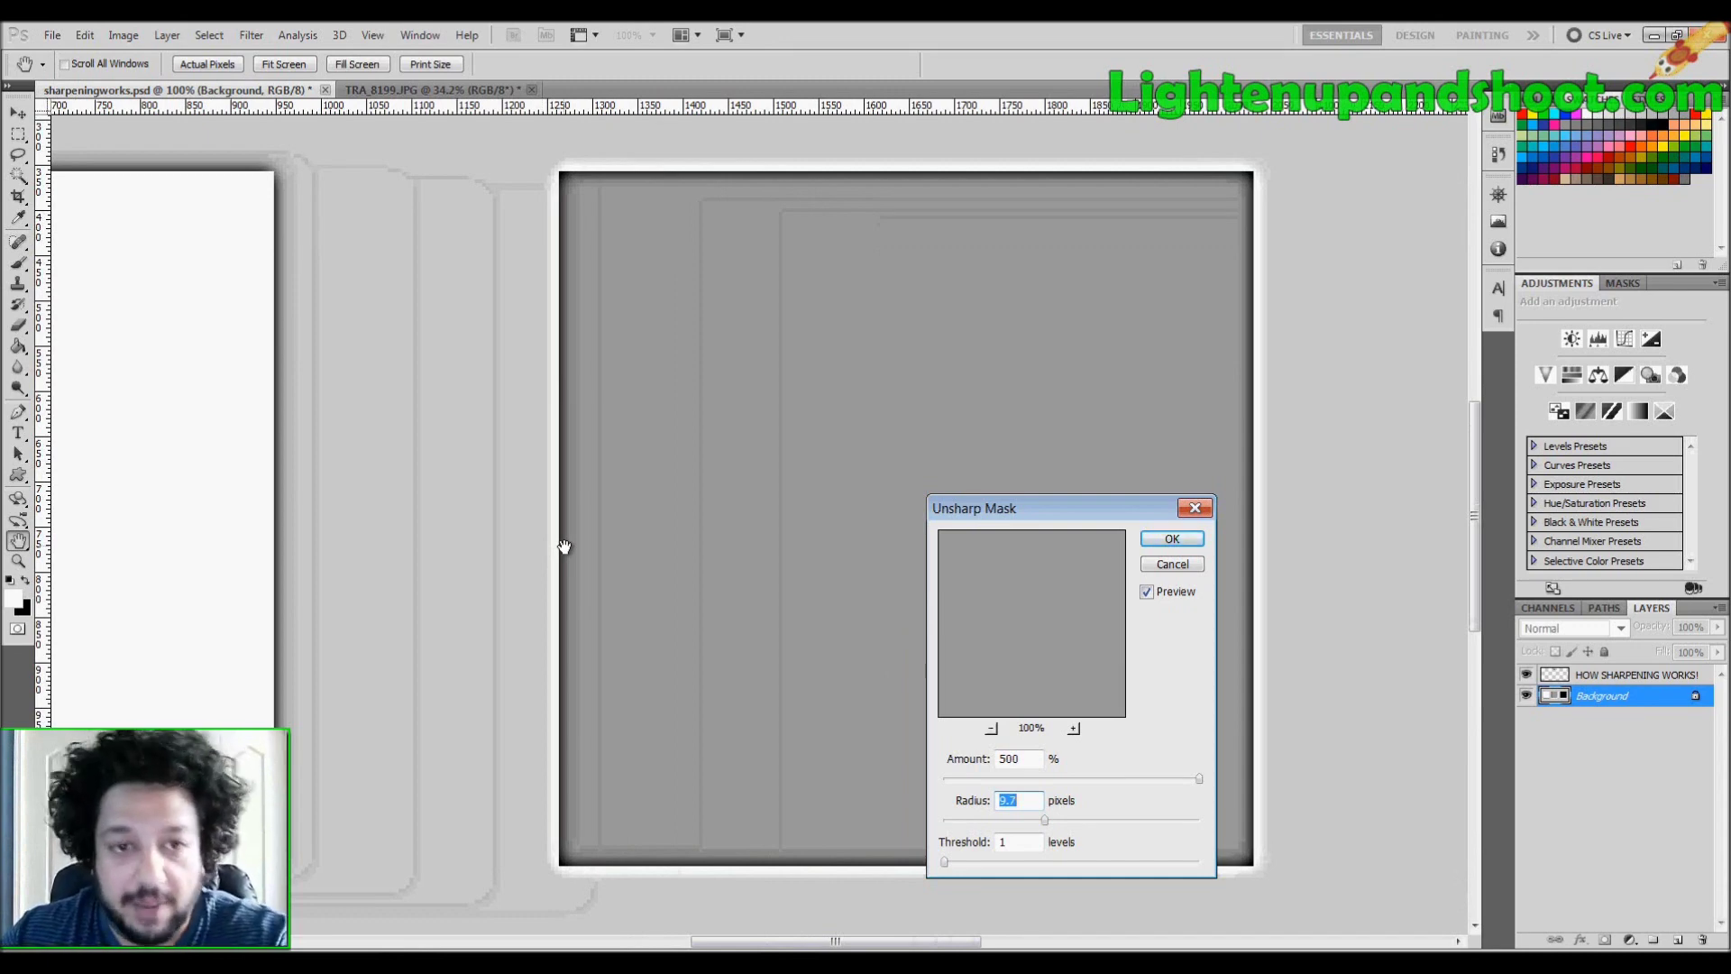
ctrl+click(567, 547)
drag(417, 619, 665, 661)
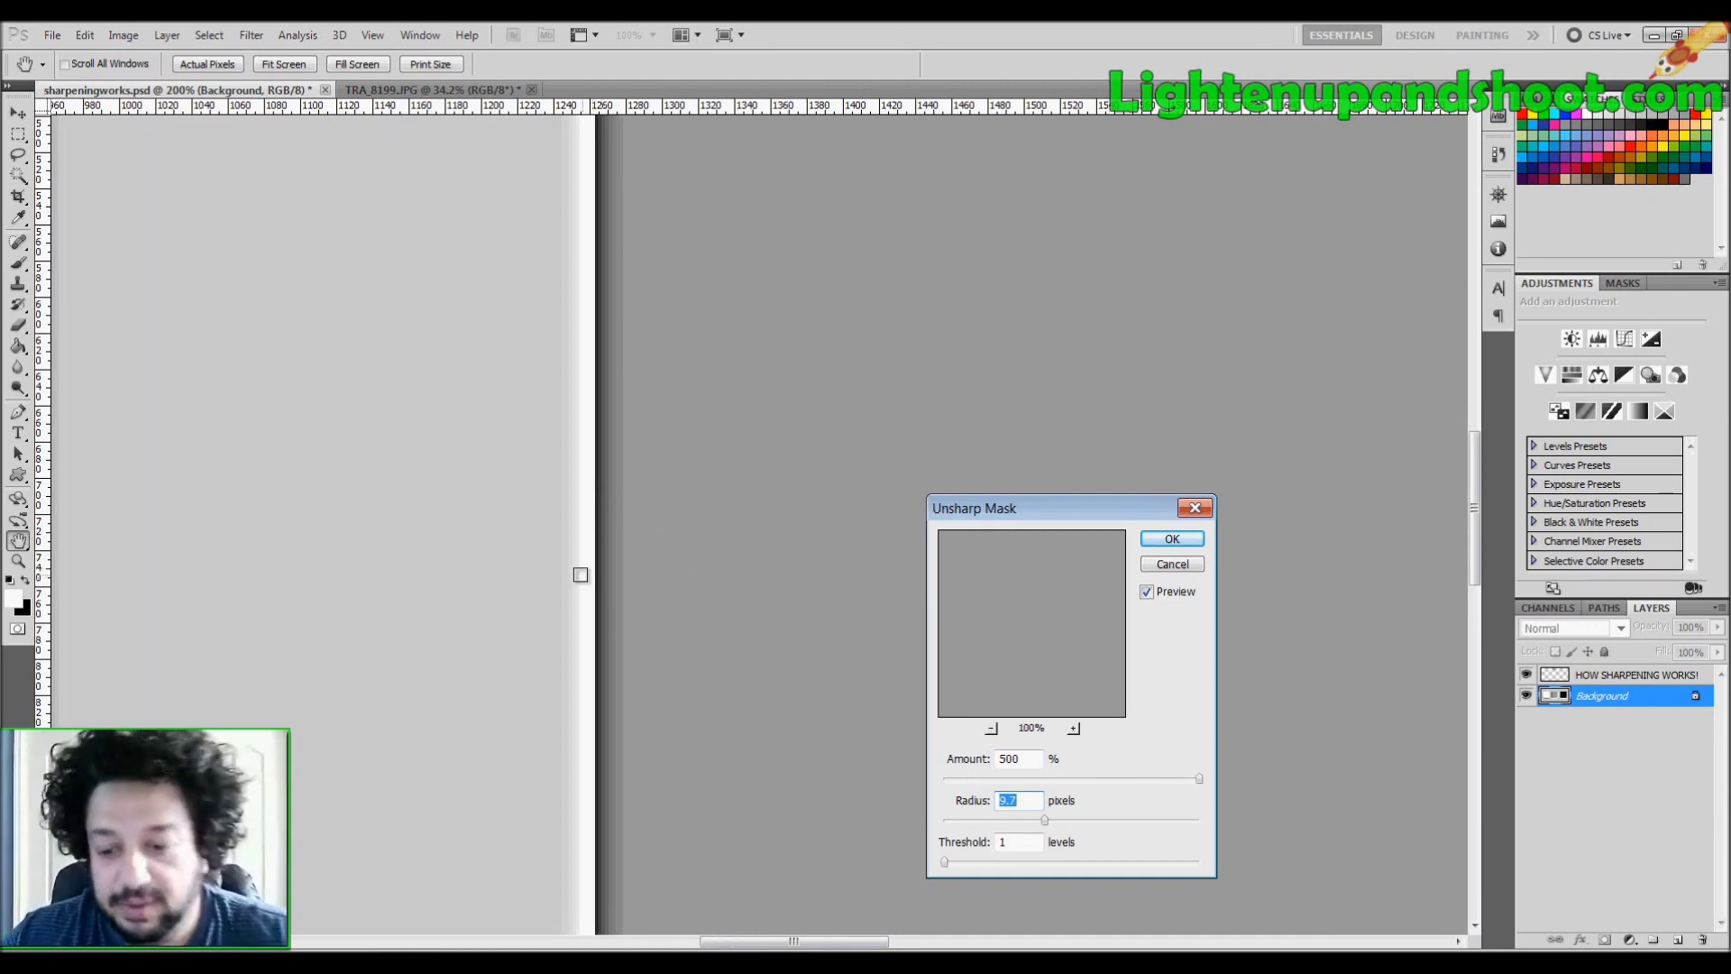
key(ctrl+minus)
key(ctrl+minus)
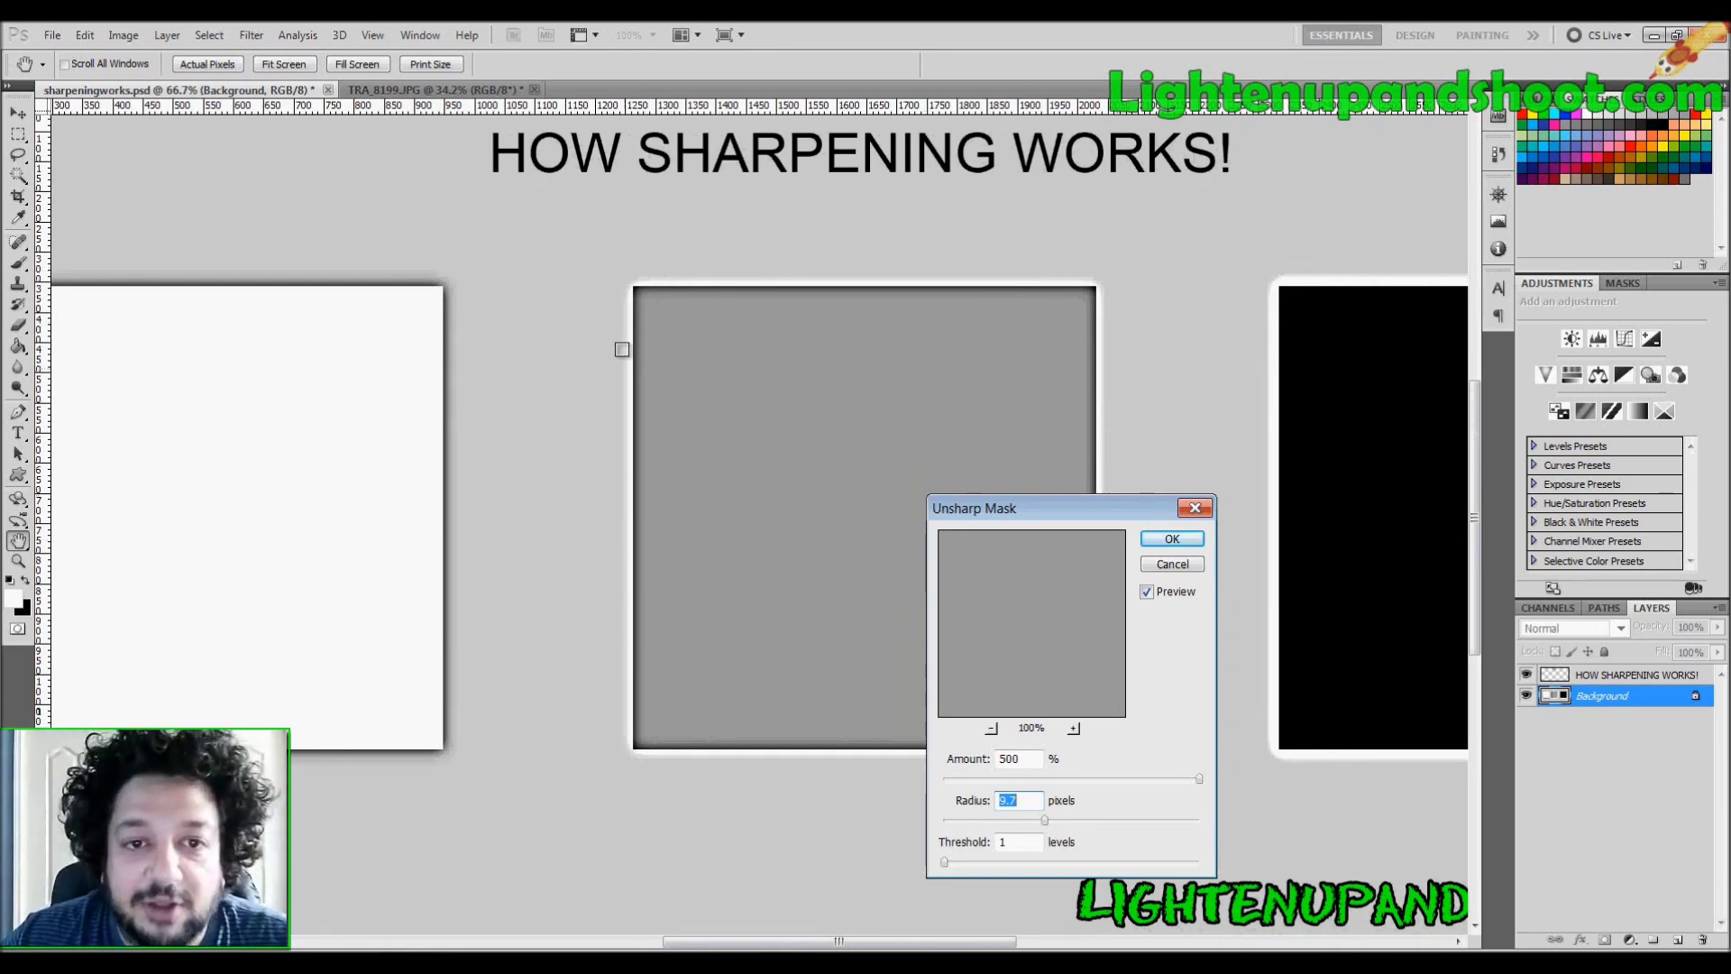
drag(501, 481, 672, 495)
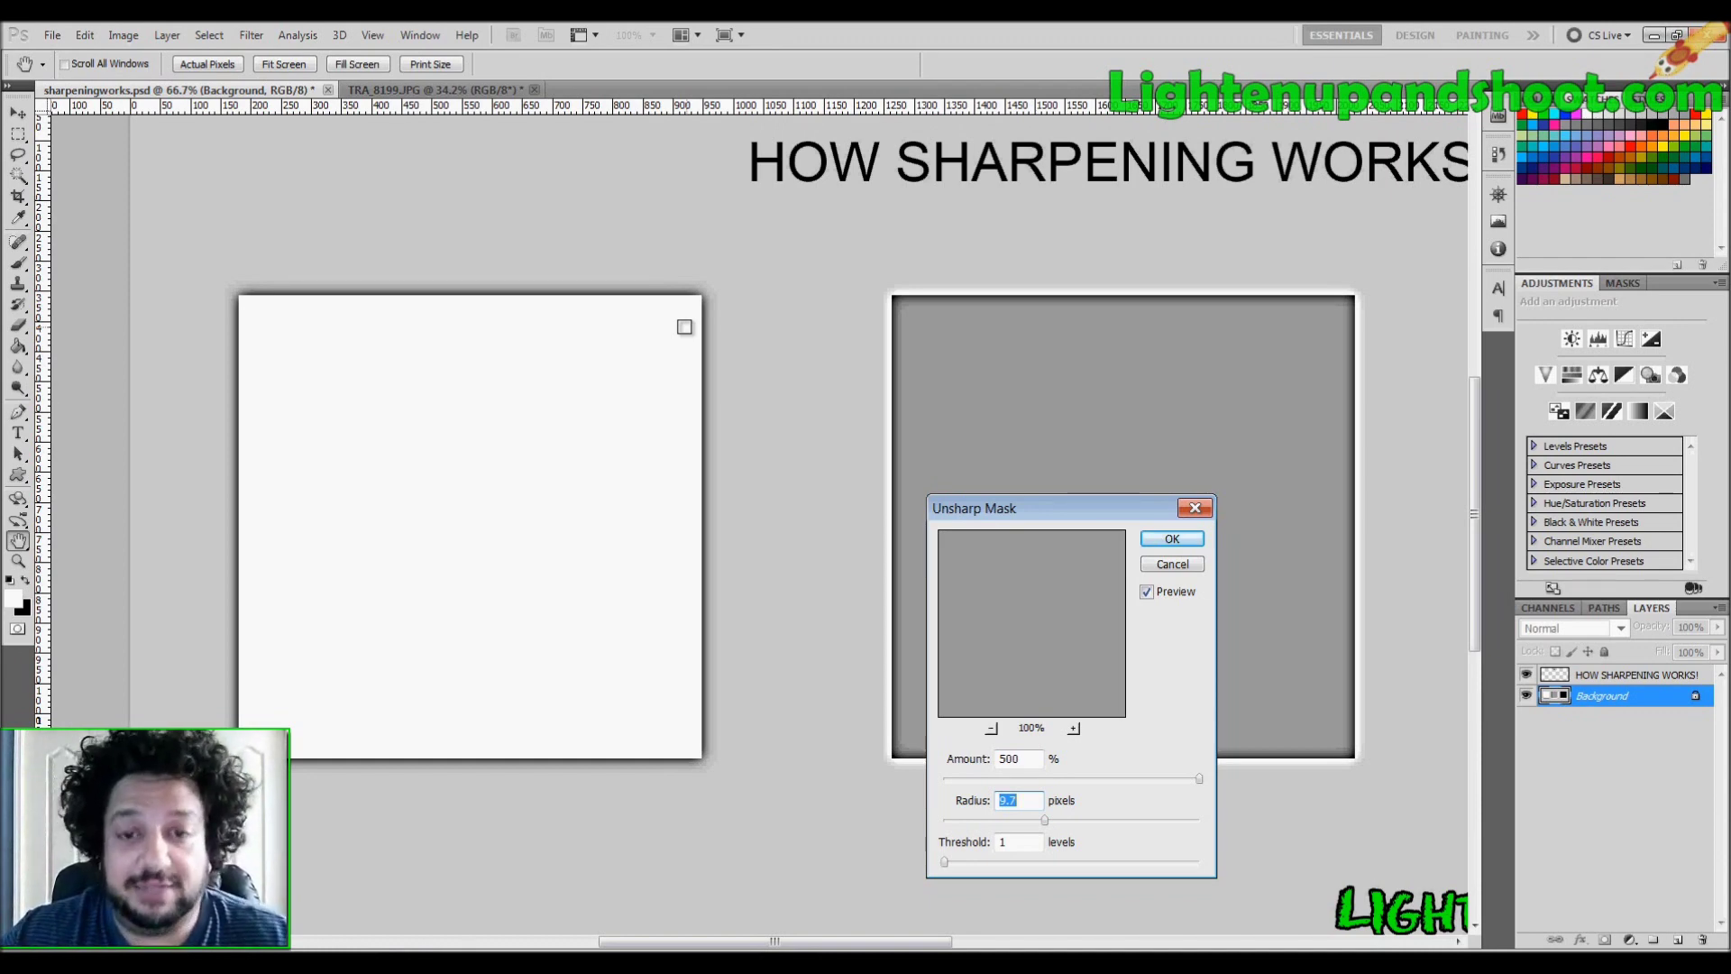
drag(790, 331, 488, 325)
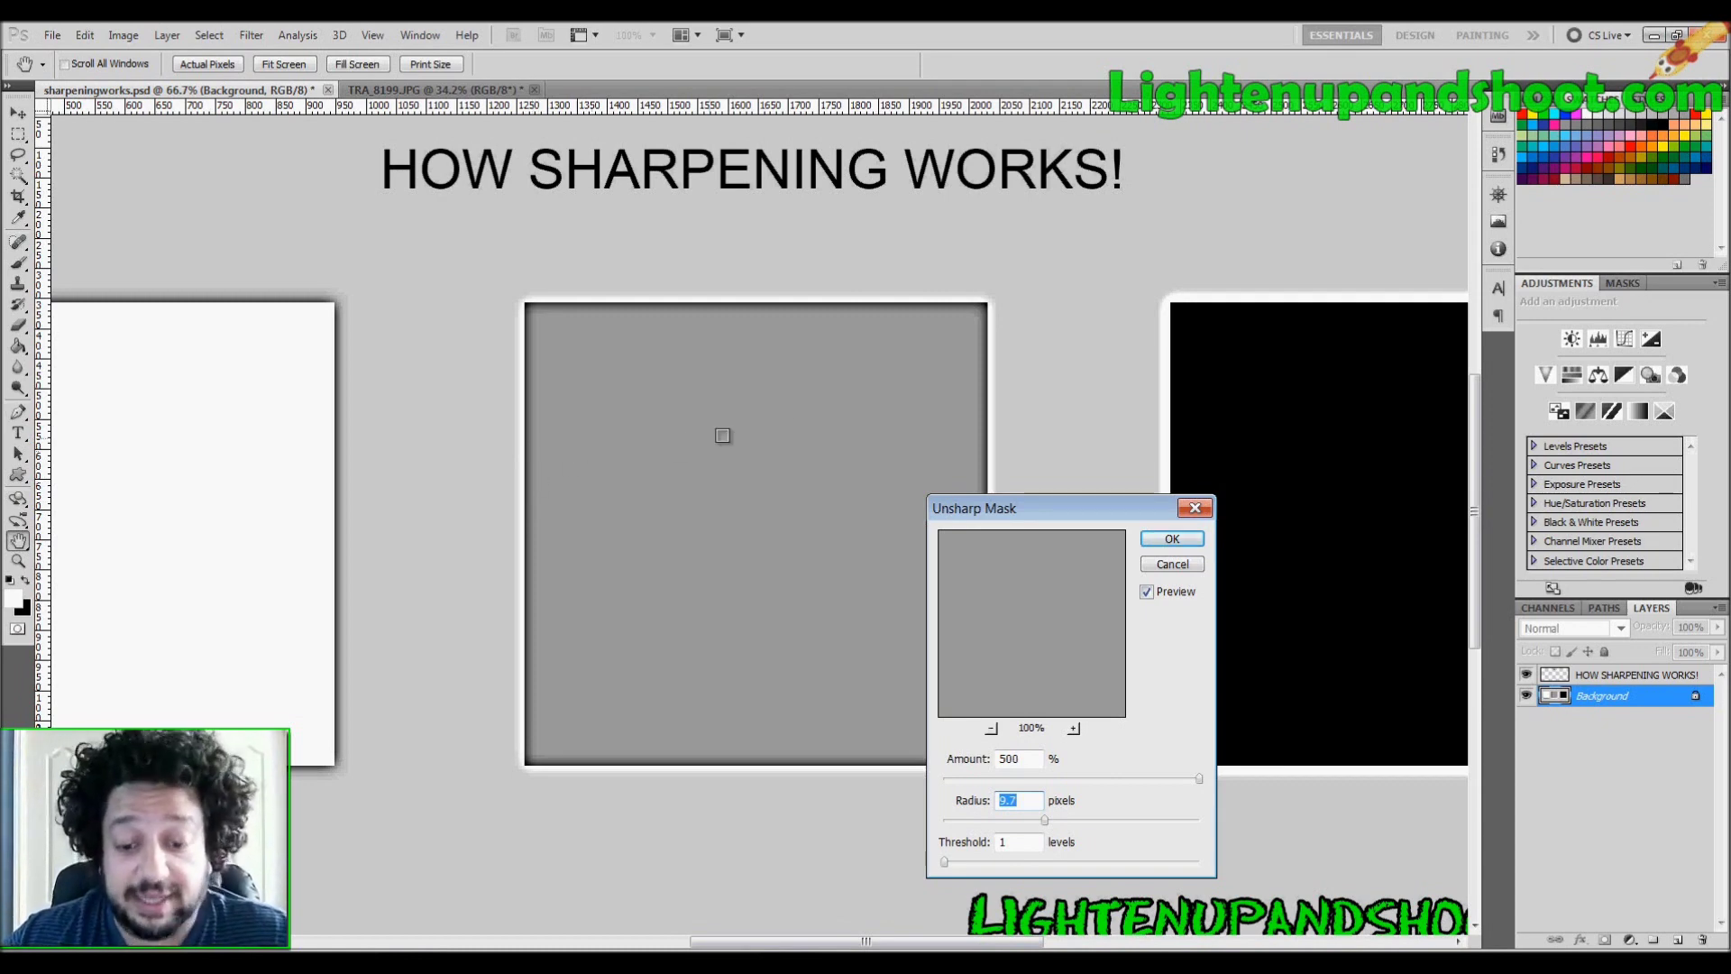
drag(932, 376, 328, 371)
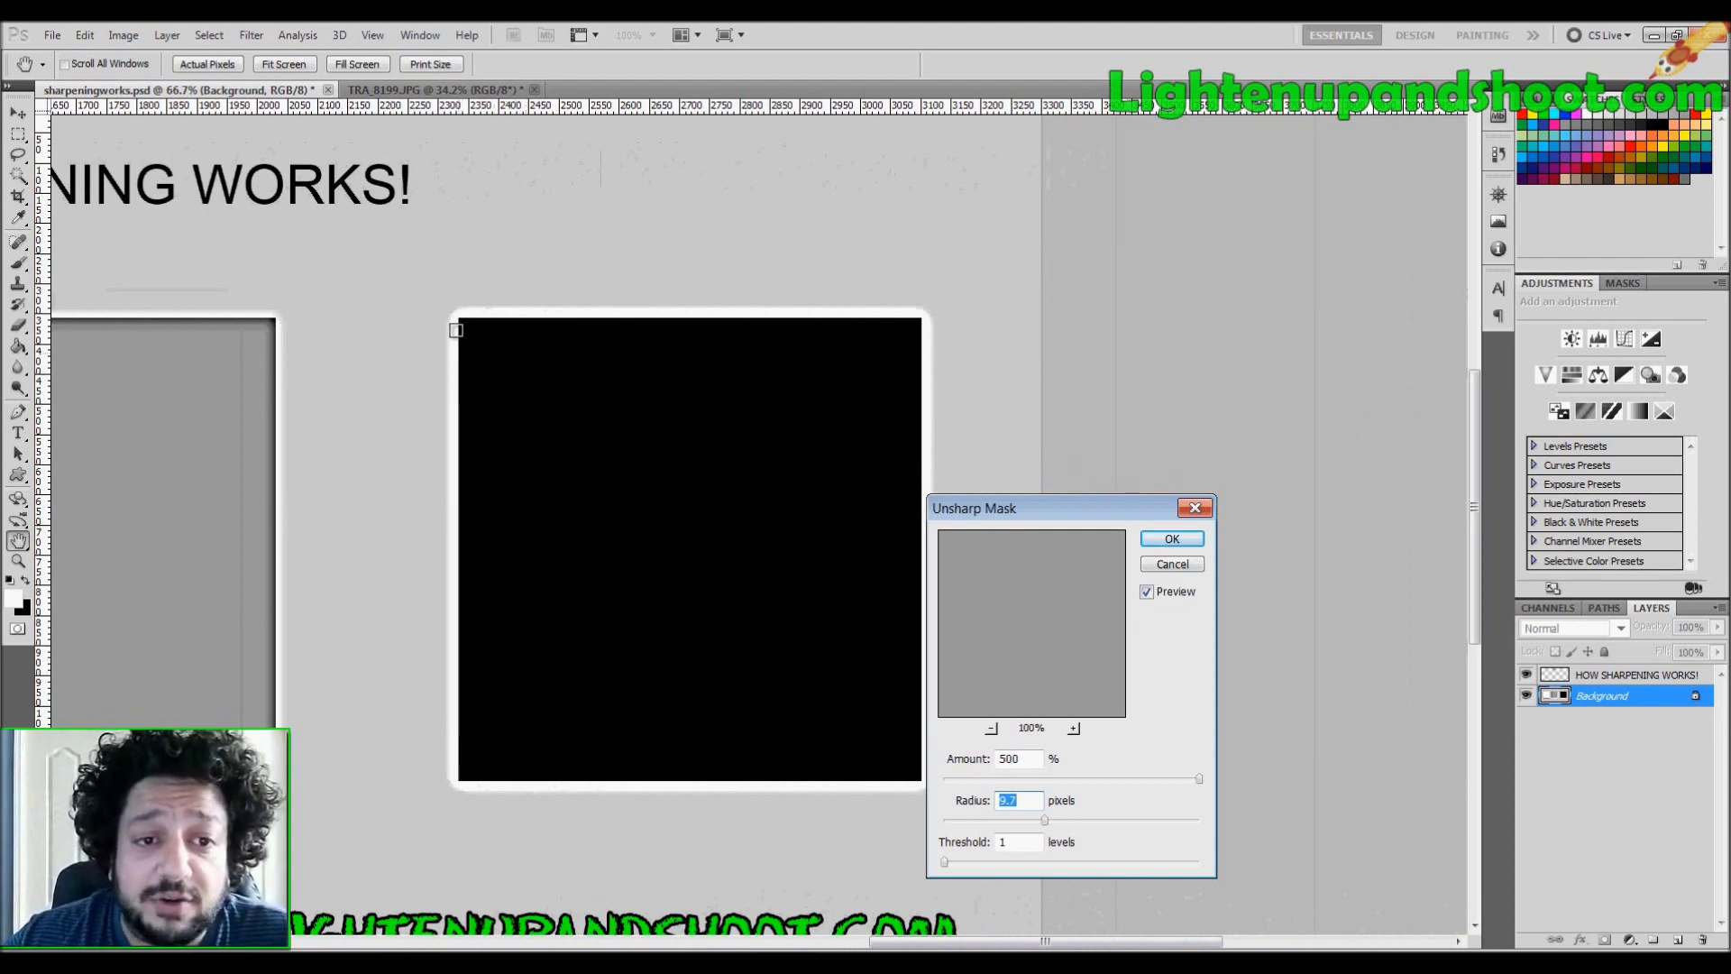
click(901, 485)
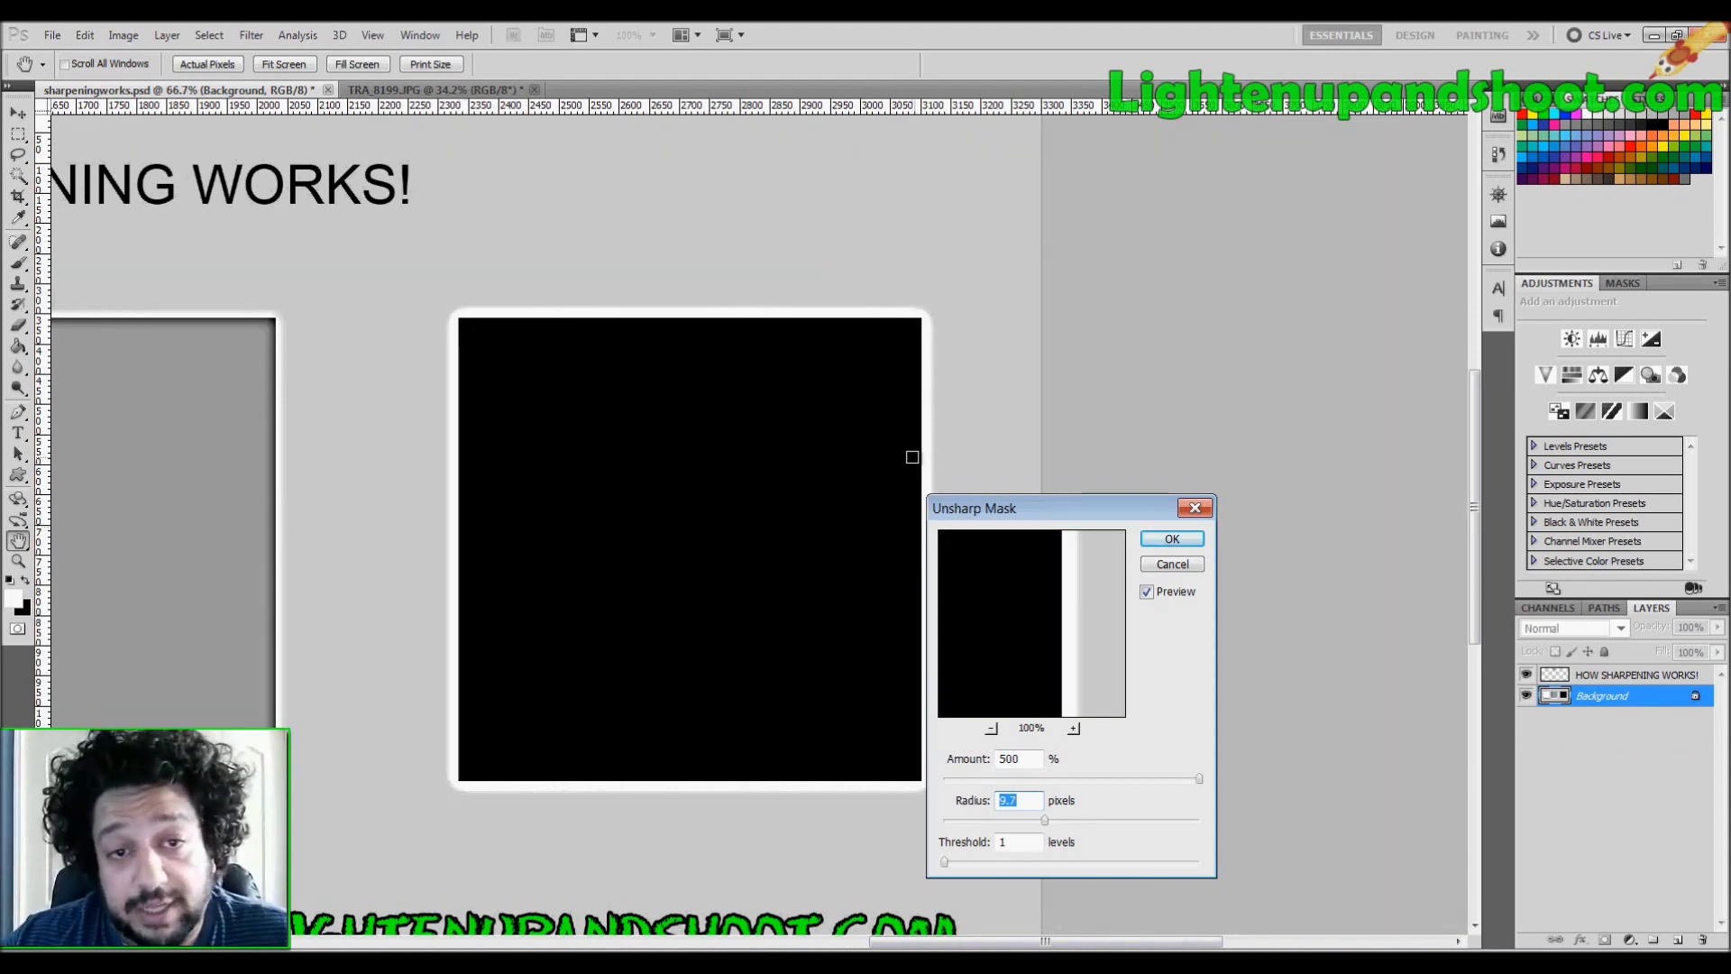
drag(564, 479, 1221, 429)
drag(847, 390, 989, 459)
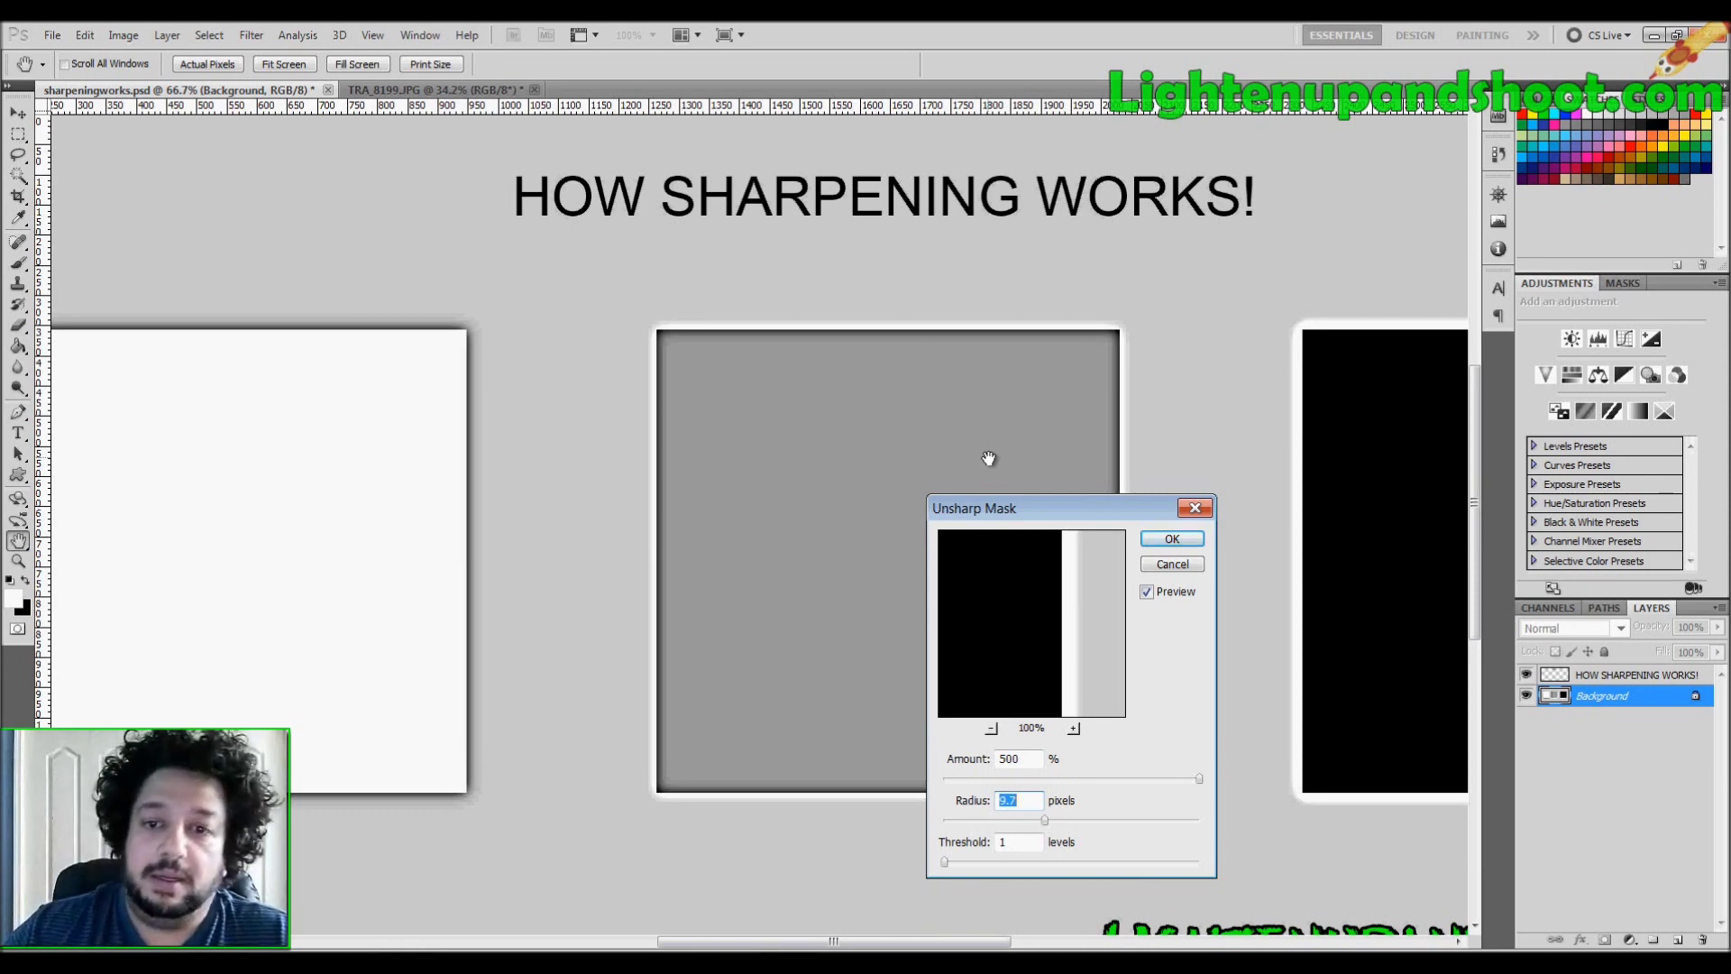
click(1172, 565)
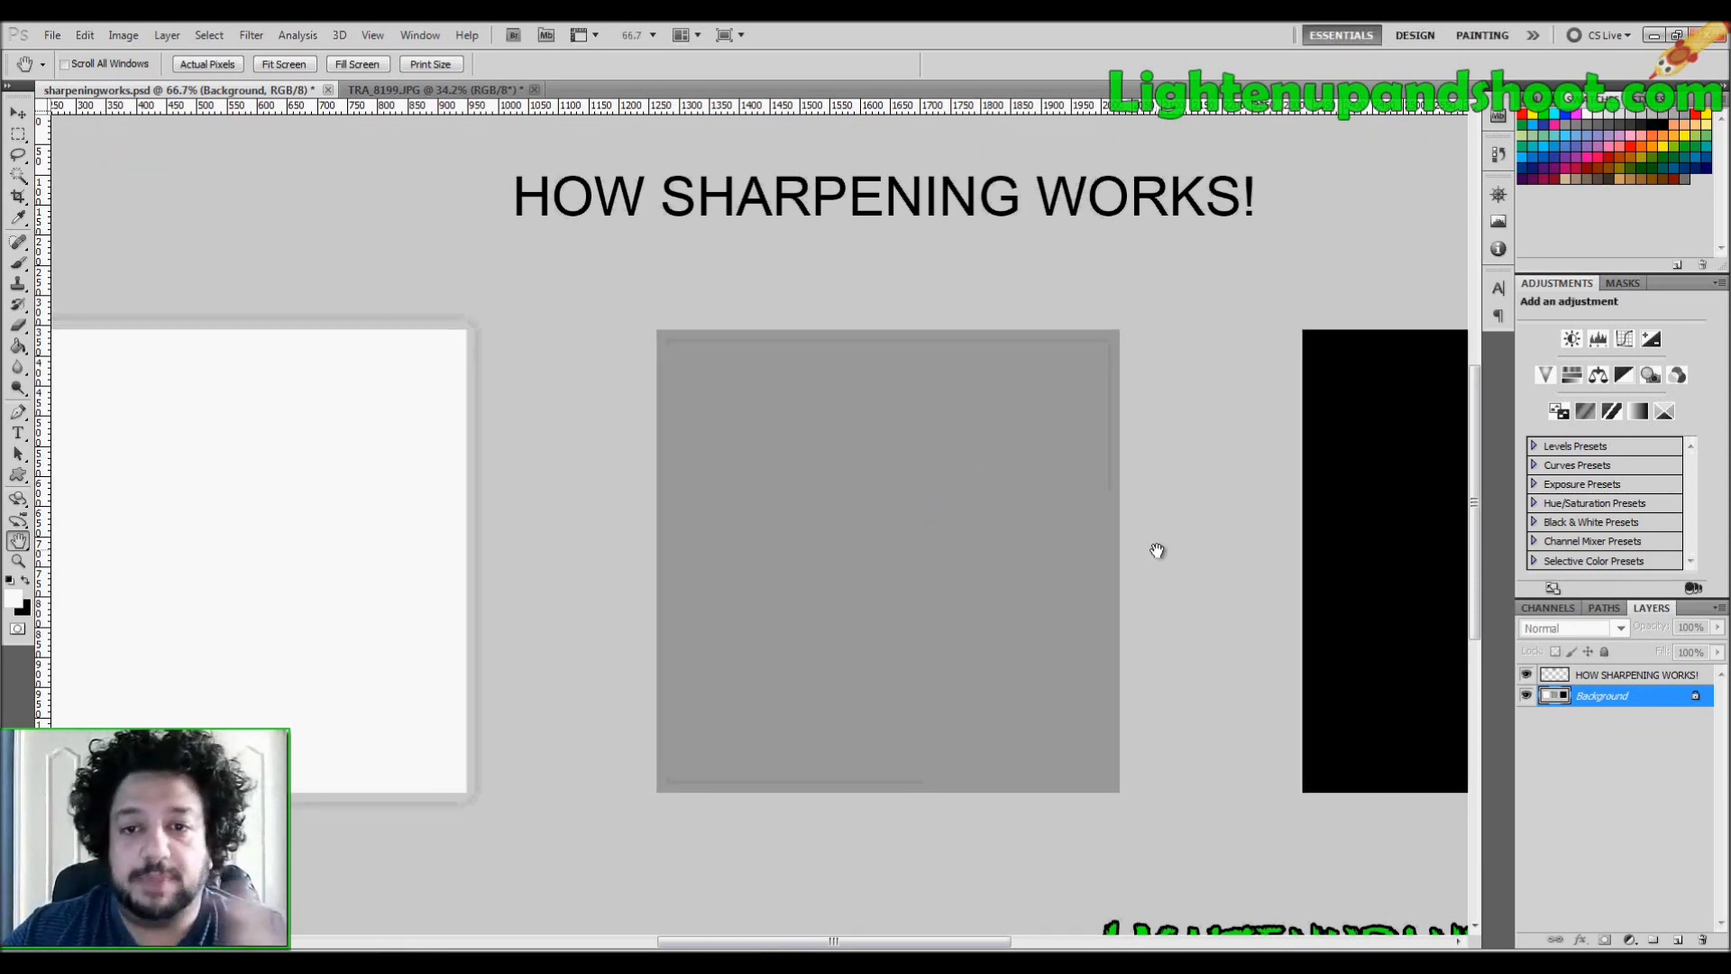
Step: Switch to the parrot photo TRA_8199.JPG and duplicate its Background layer
click(418, 89)
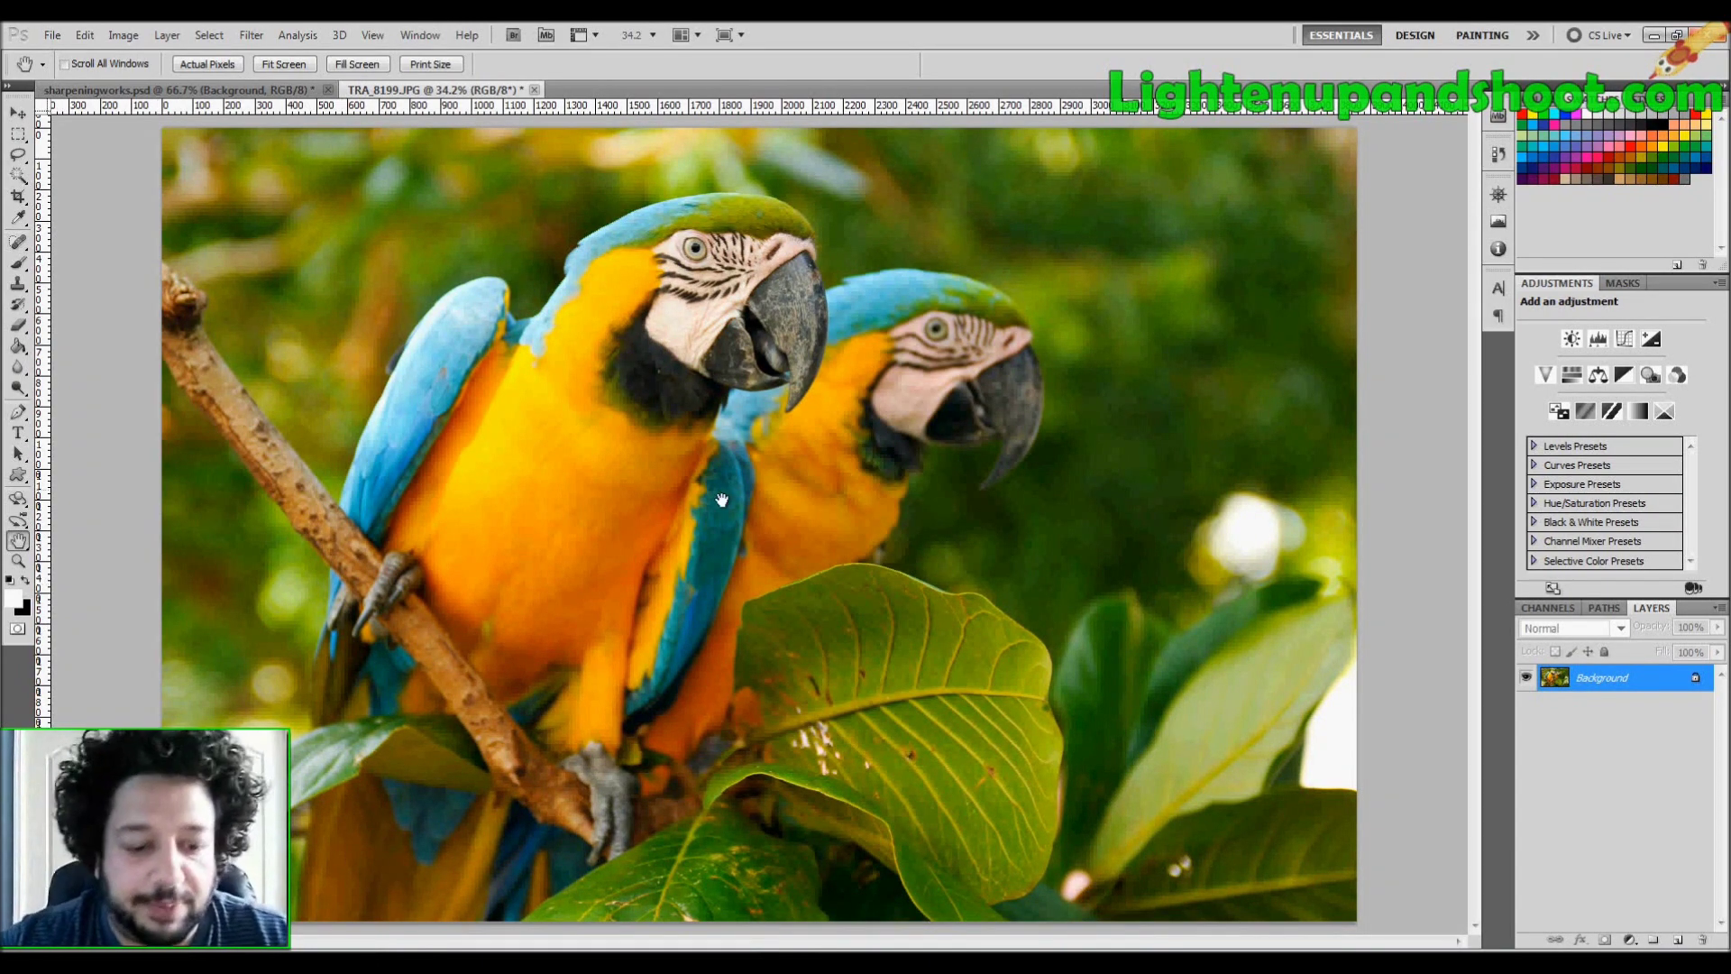
key(z)
drag(969, 419, 1013, 408)
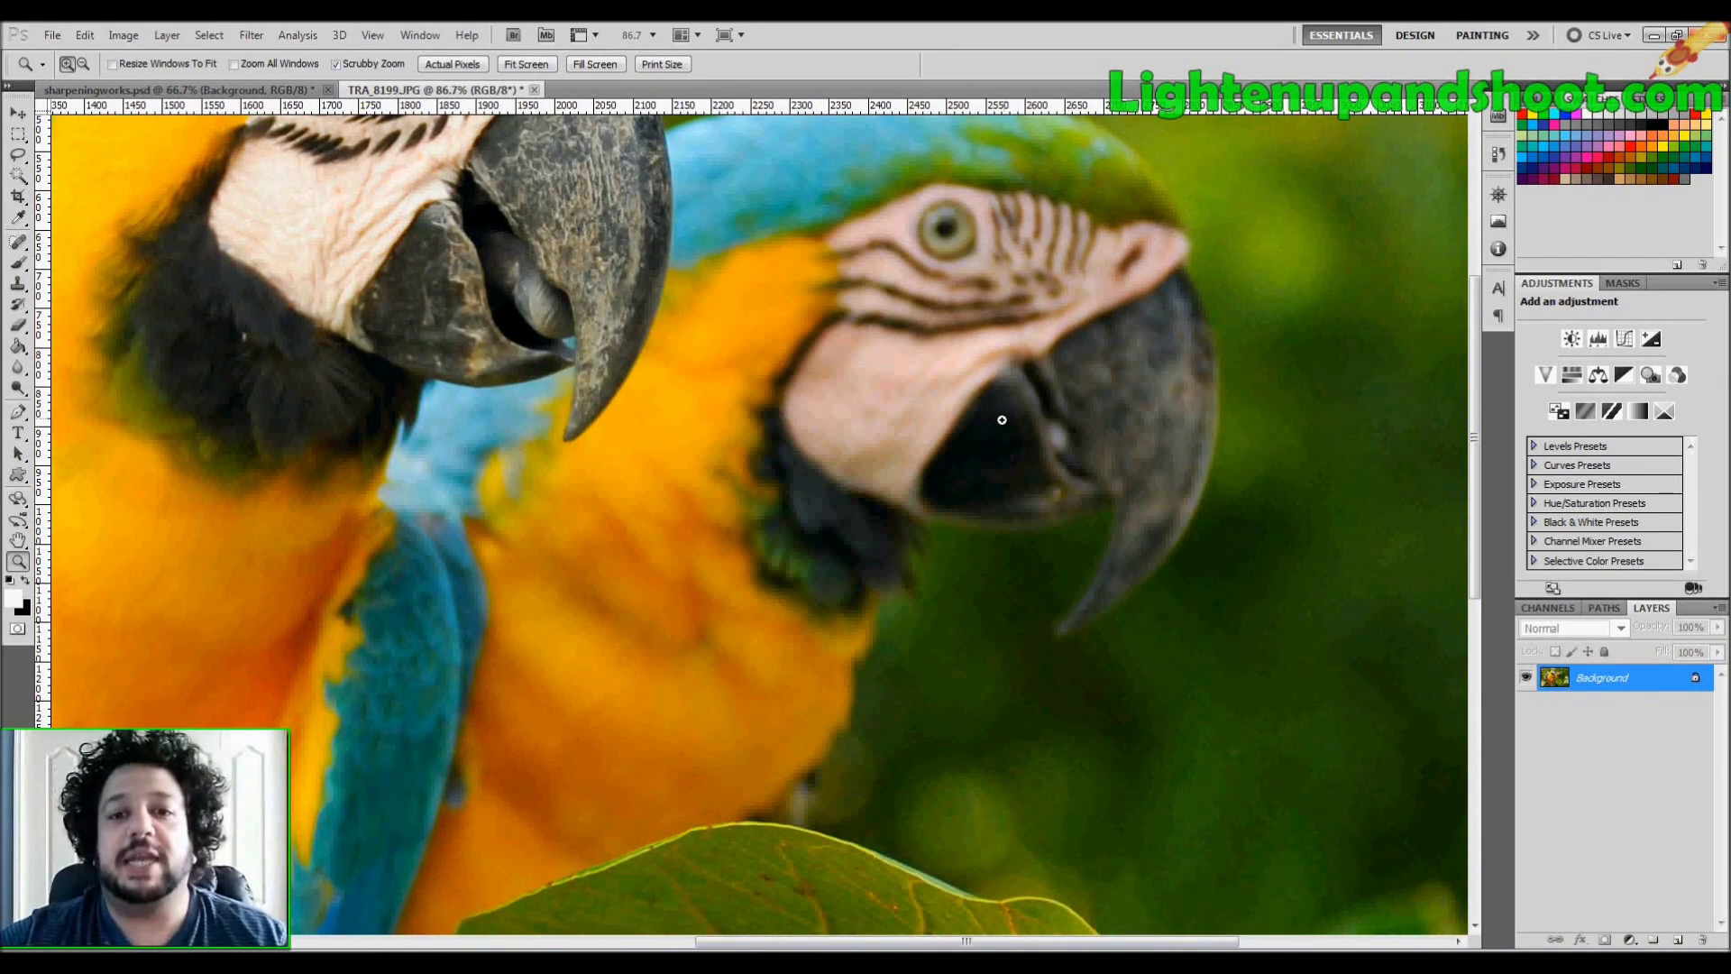
drag(970, 412, 924, 422)
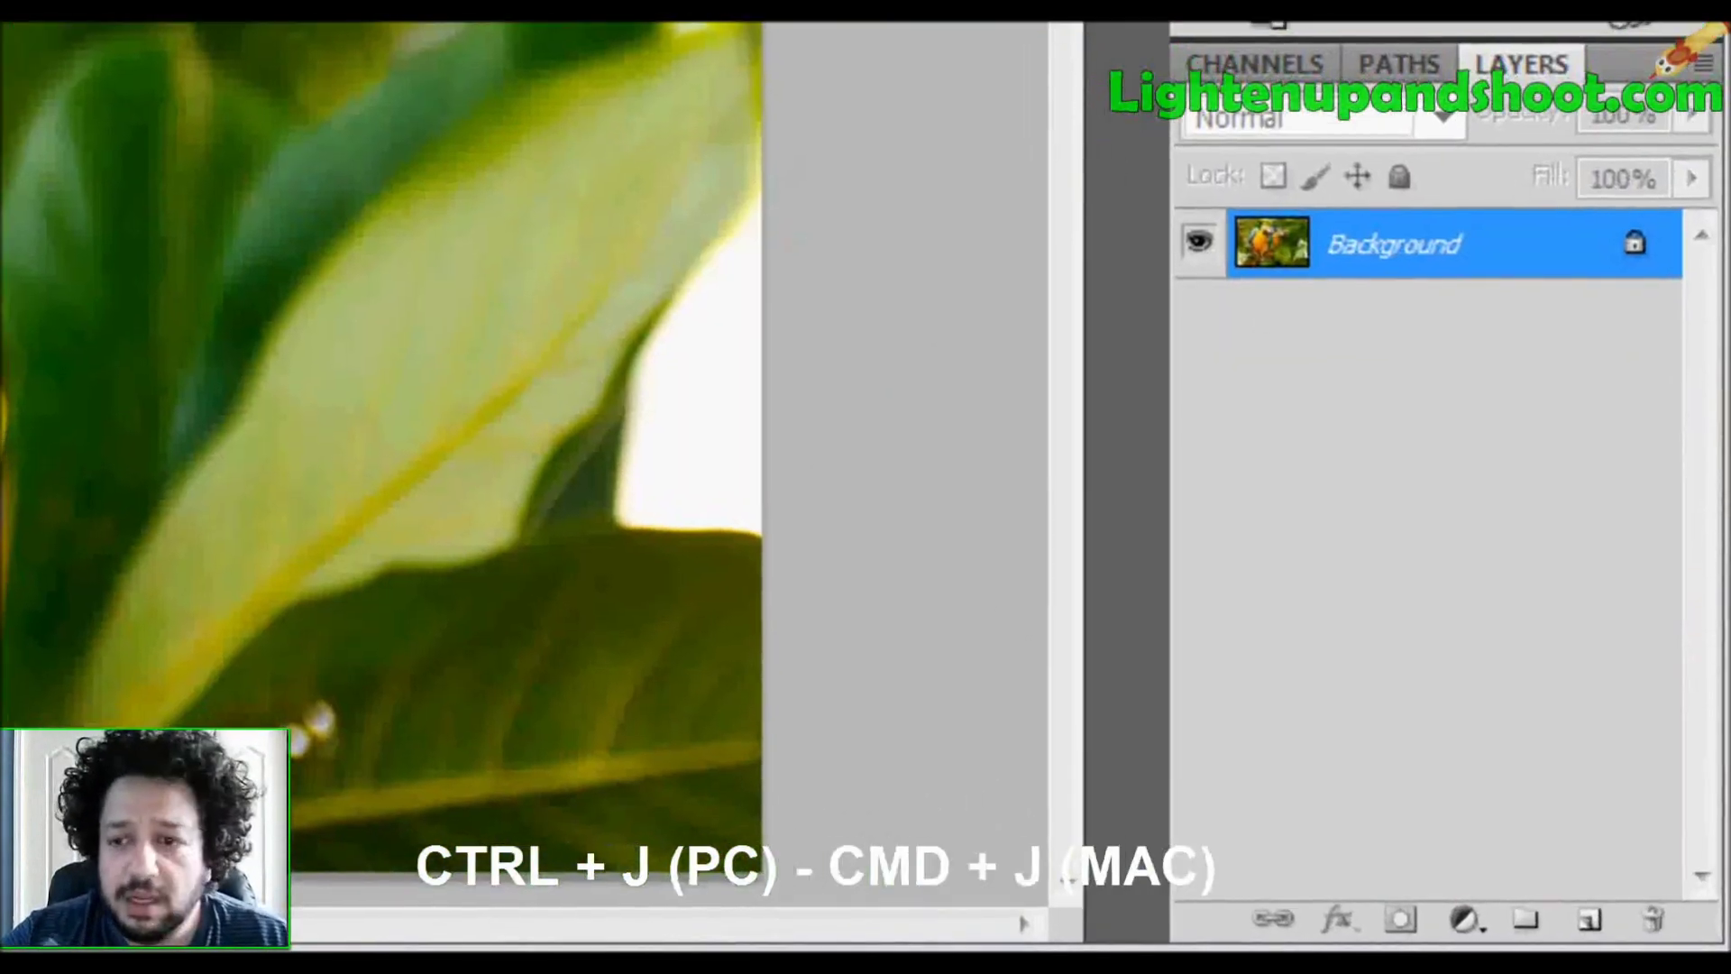
key(ctrl+j)
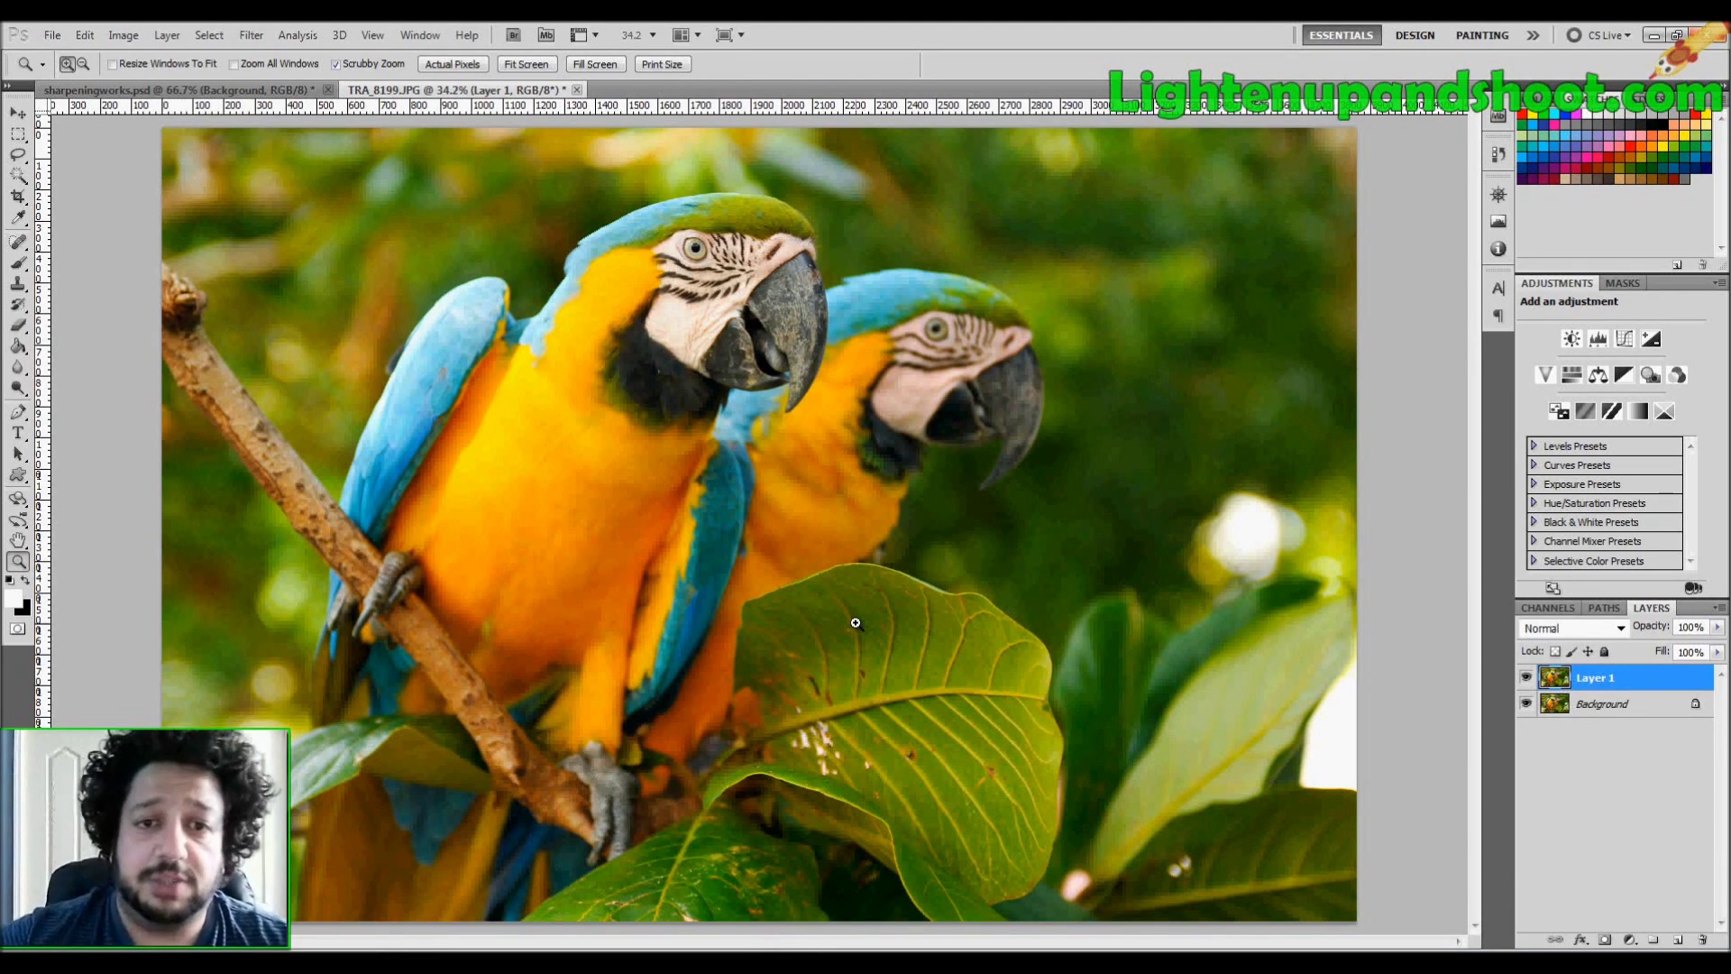
Step: Open the Unsharp Mask filter for Layer 1 and move its dialog clear of the front parrot's head
click(251, 35)
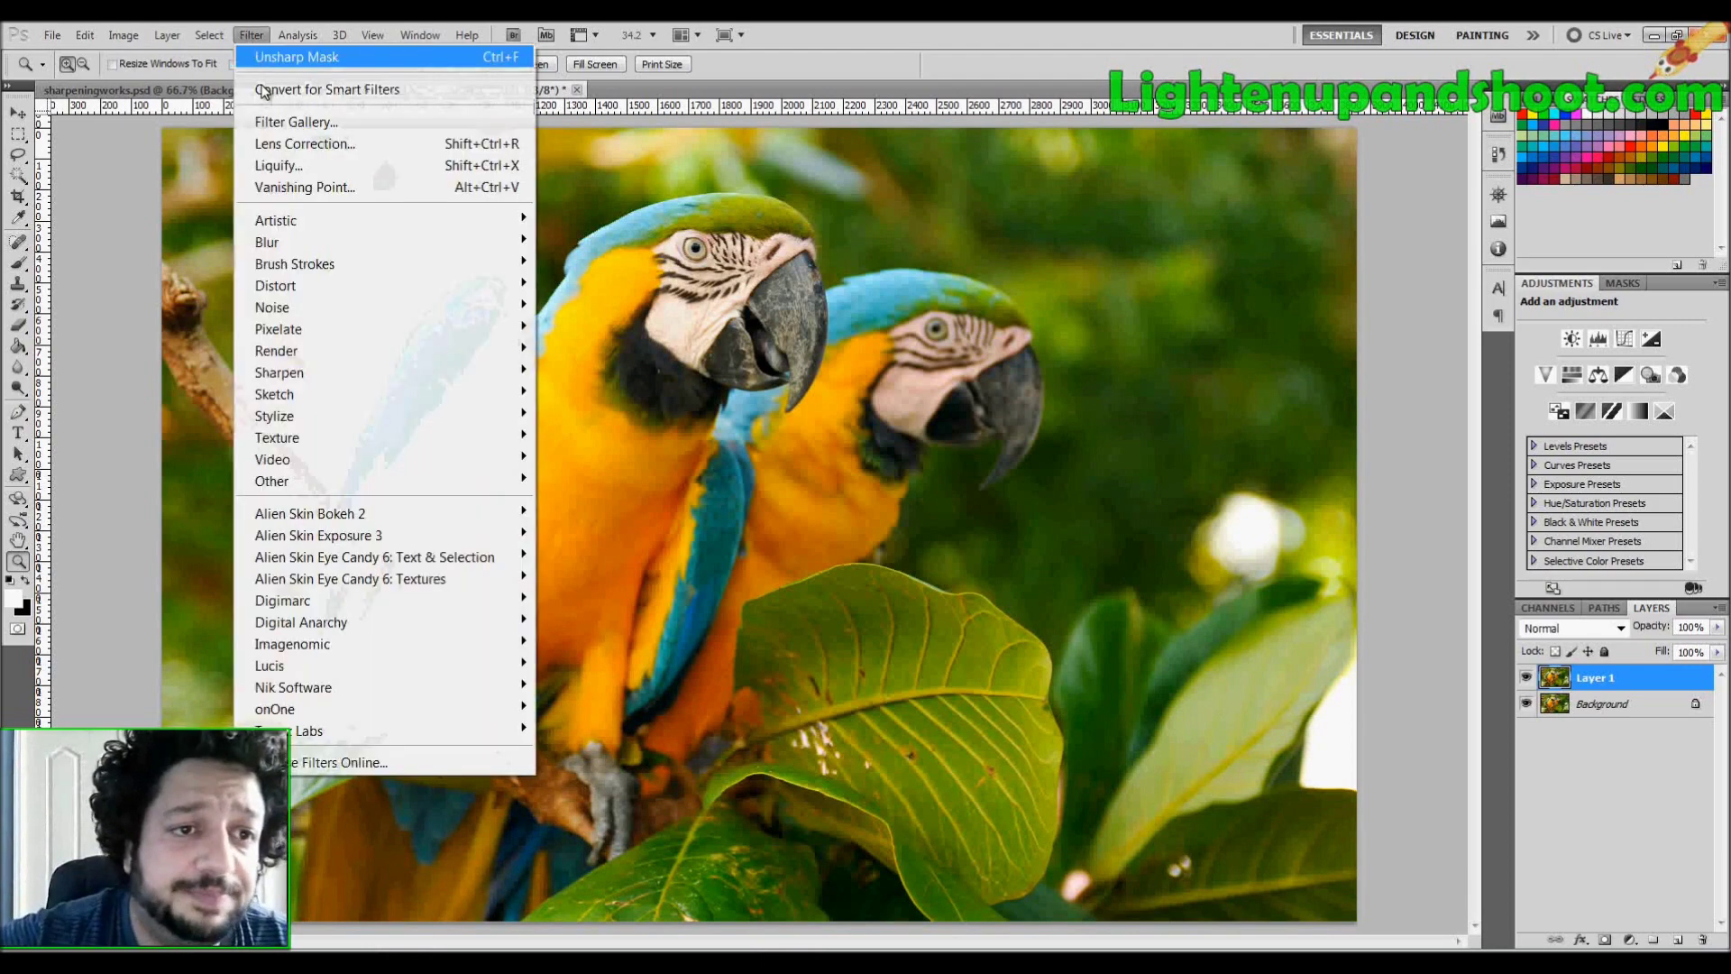
mouse_move(347, 378)
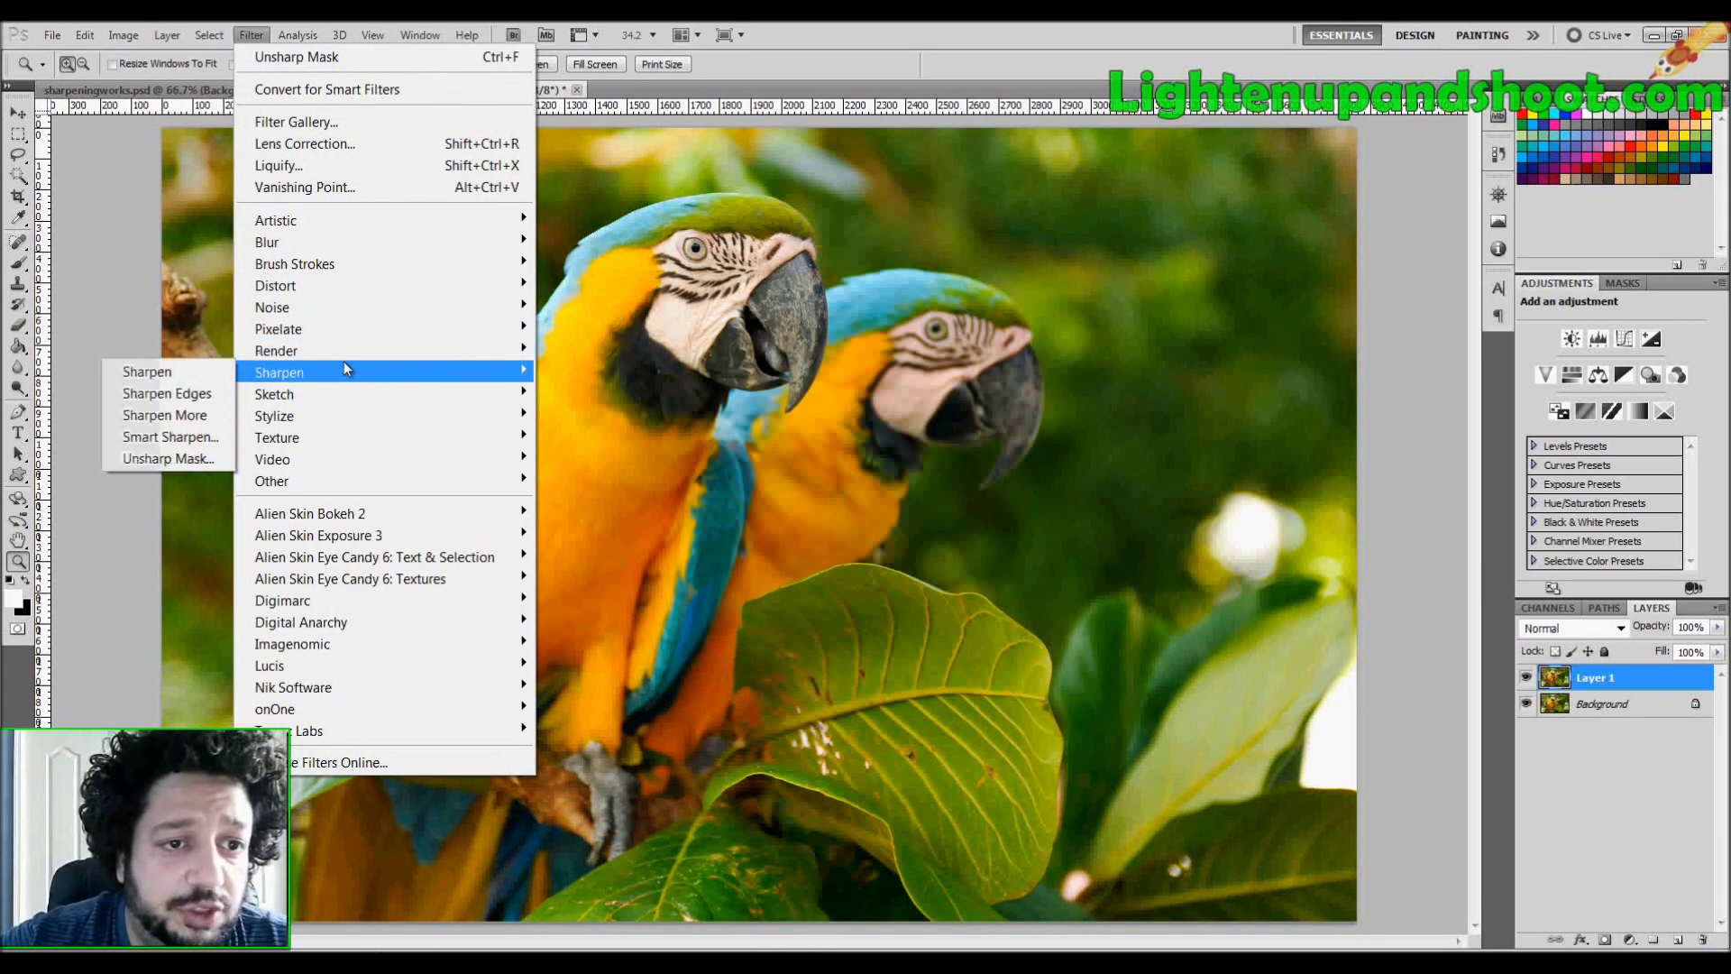
click(200, 458)
drag(1104, 505, 1259, 258)
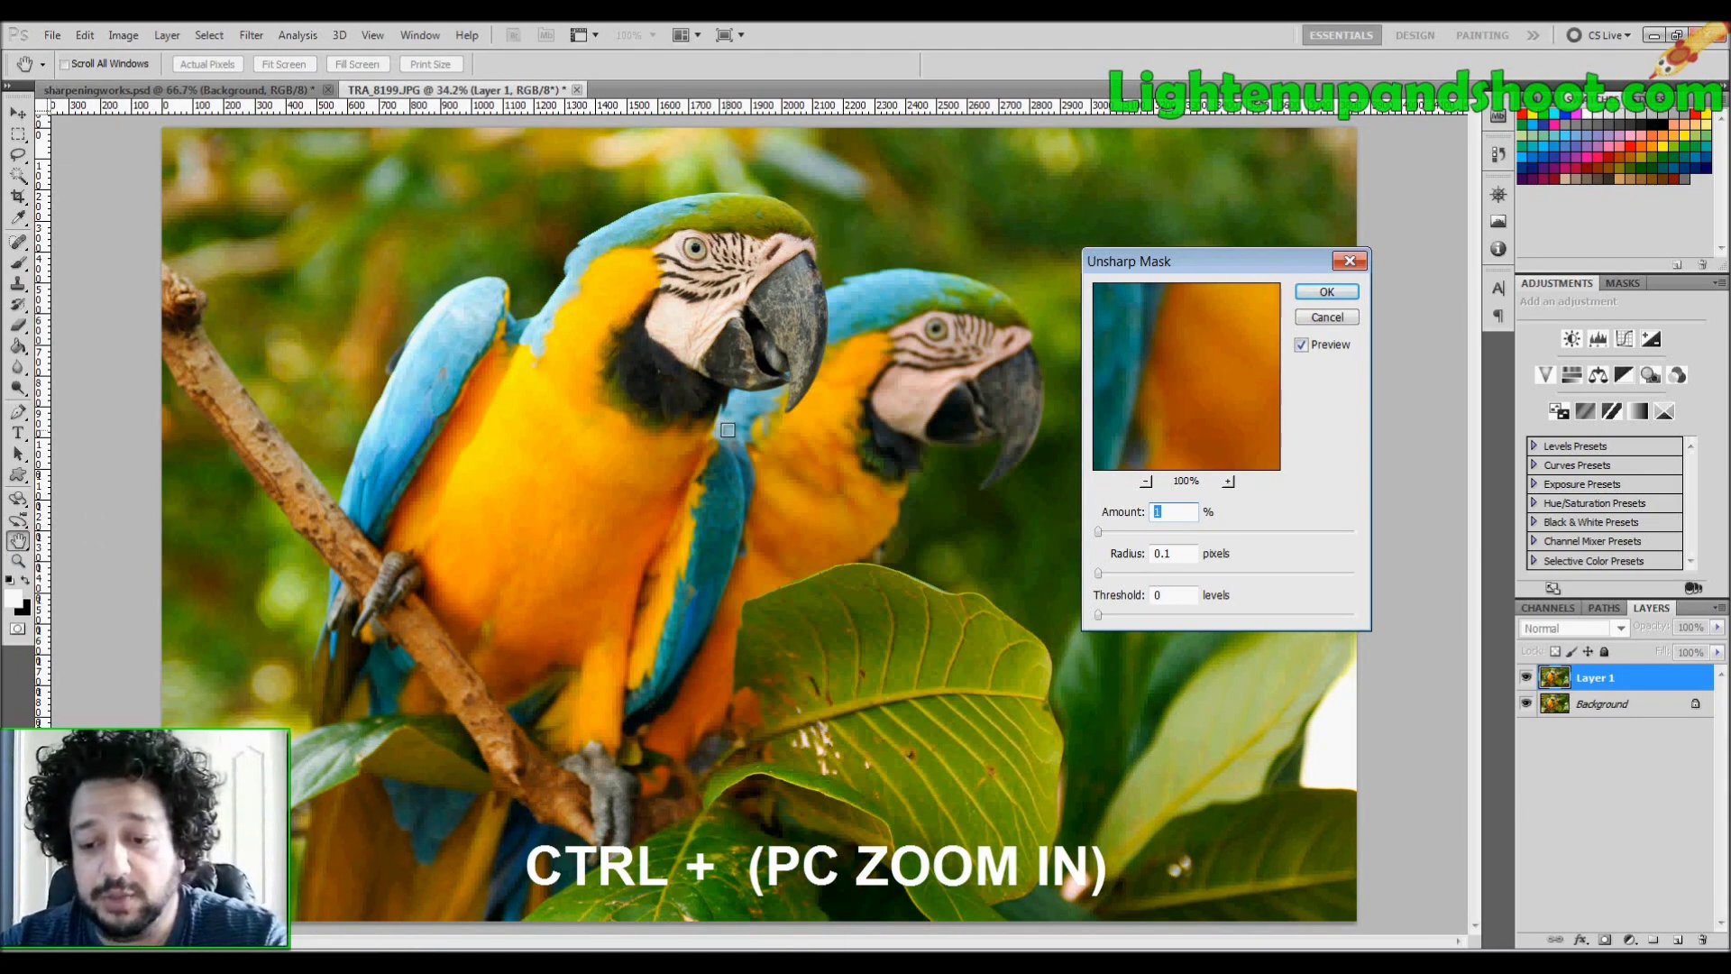
Step: Examine the front parrot's head at 100% magnification, comparing it with the view of the whole photo
key(ctrl+plus)
key(ctrl+plus)
key(ctrl+plus)
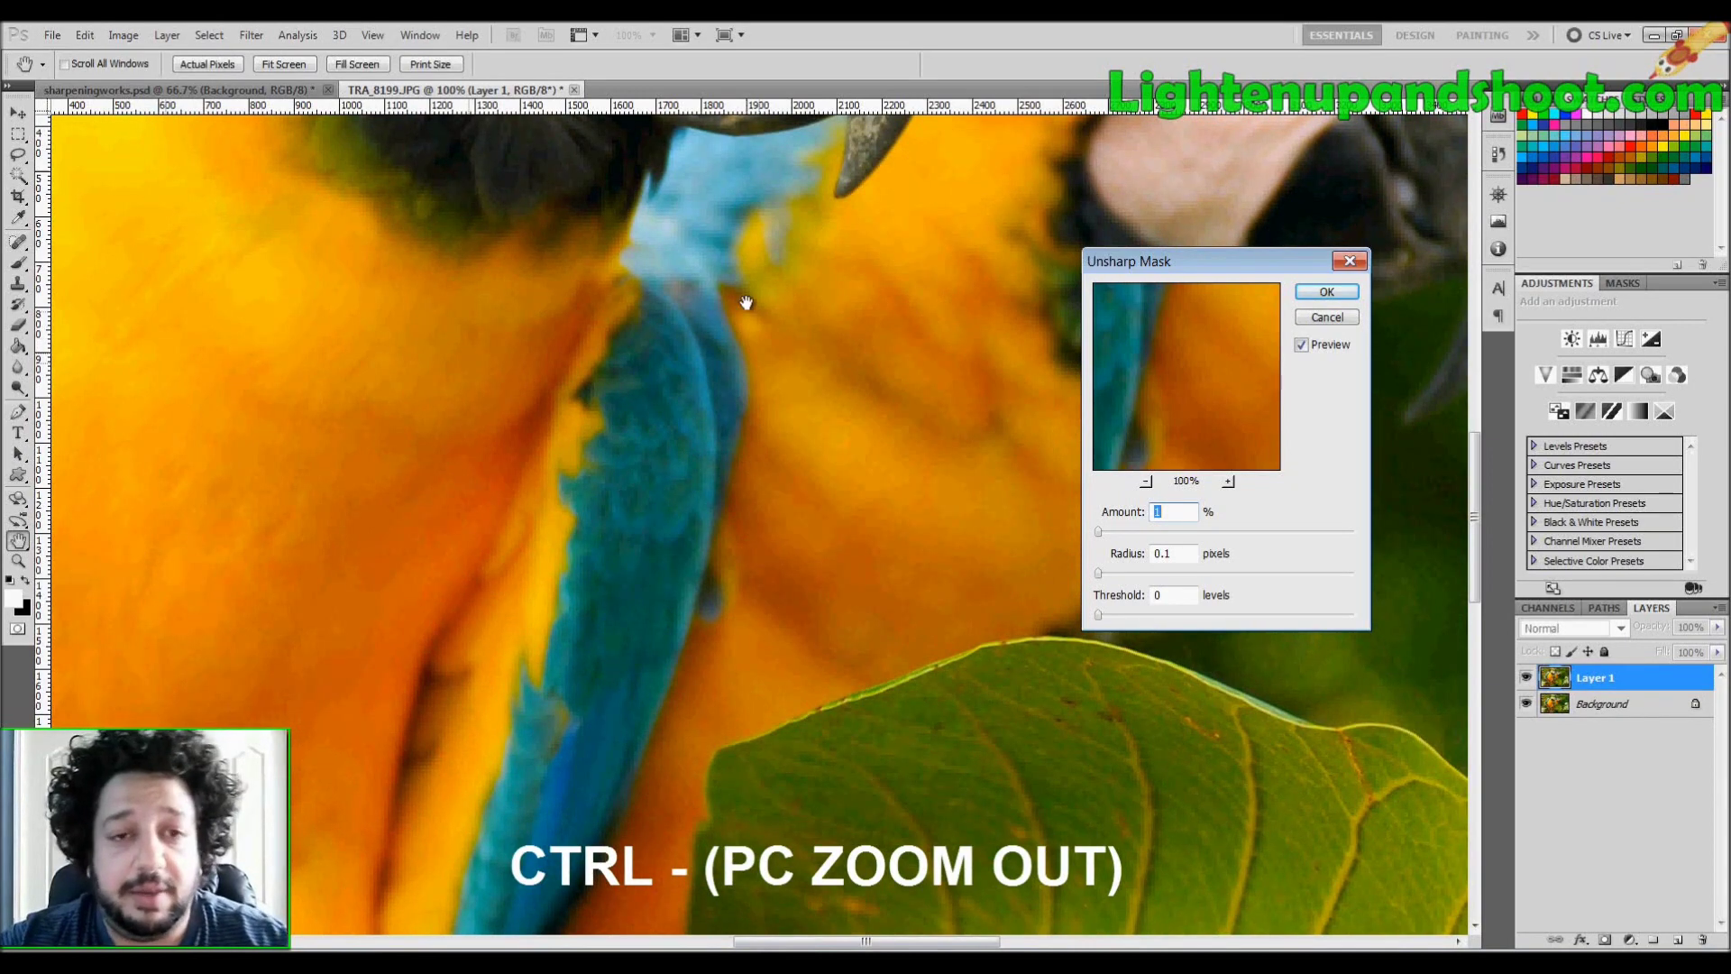
key(ctrl+minus)
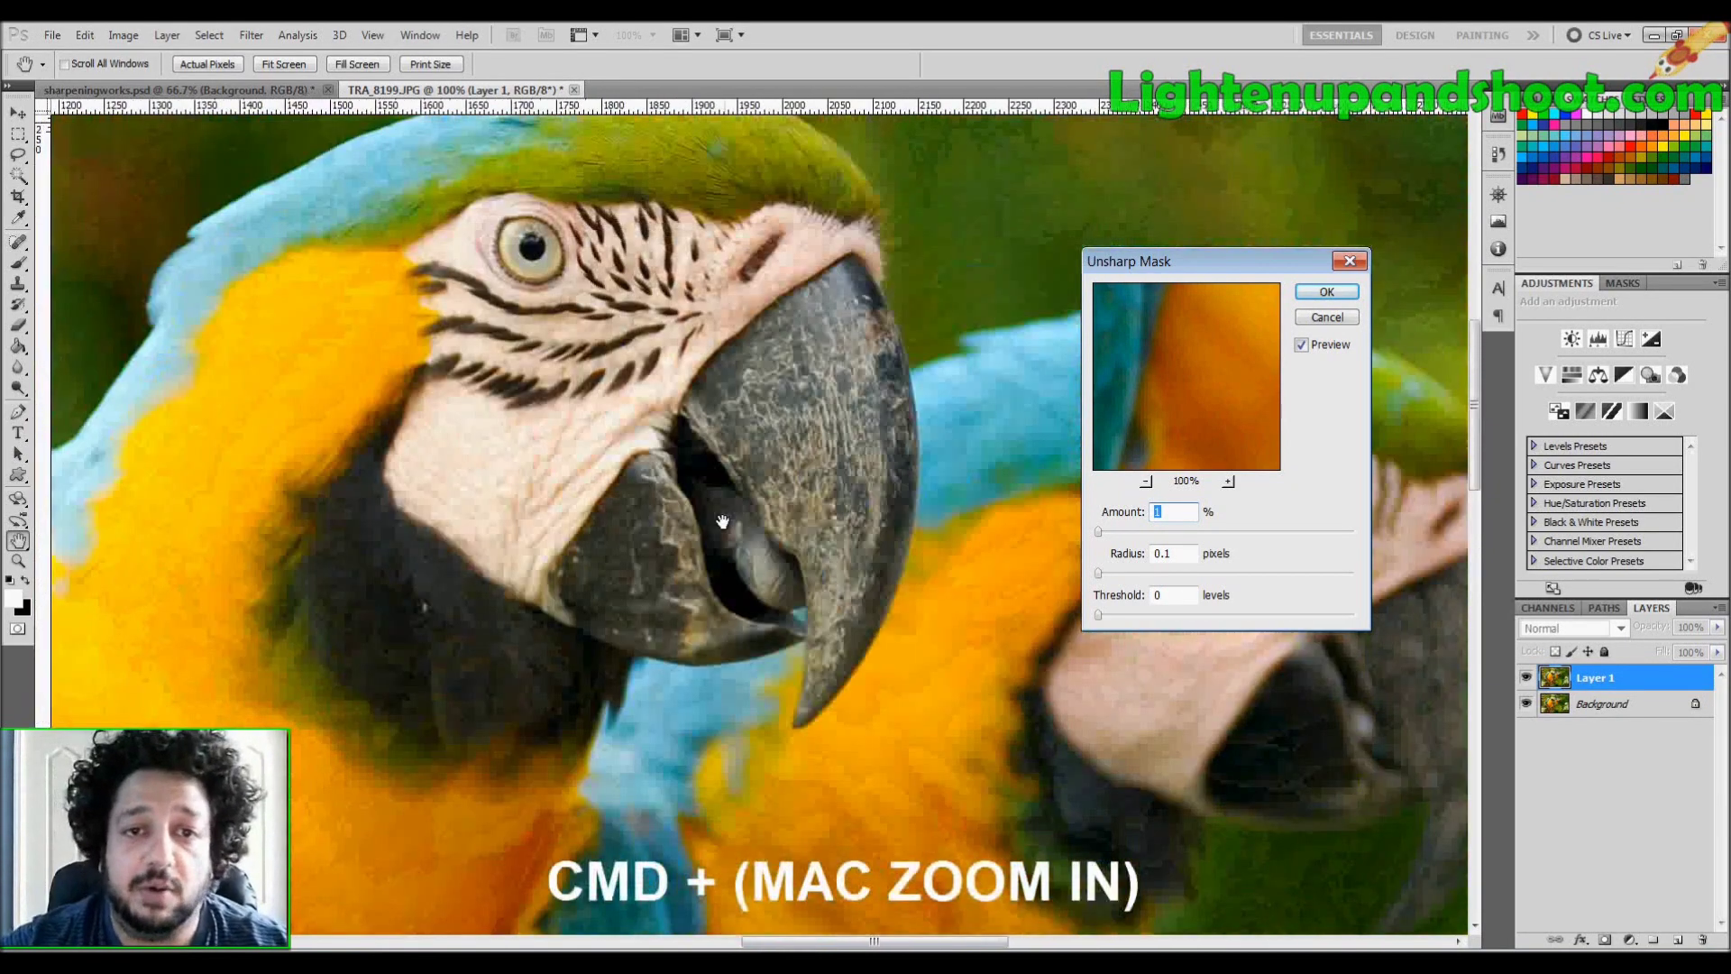
scroll(738, 456, up, 2)
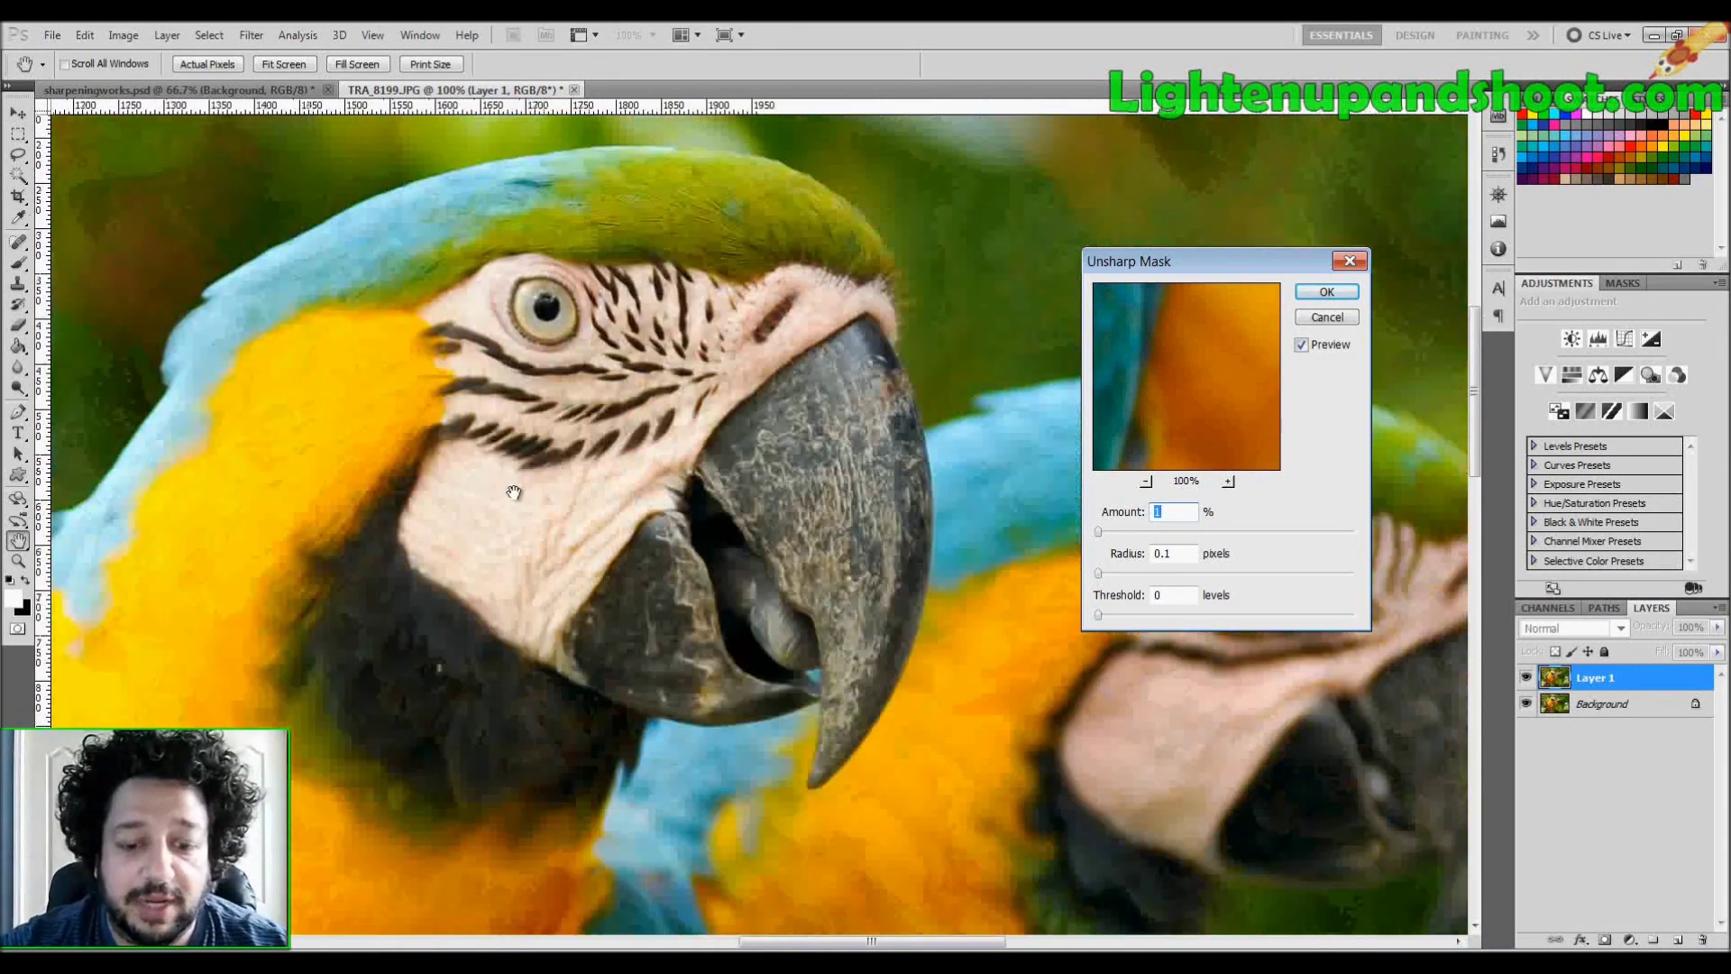
drag(514, 492, 720, 444)
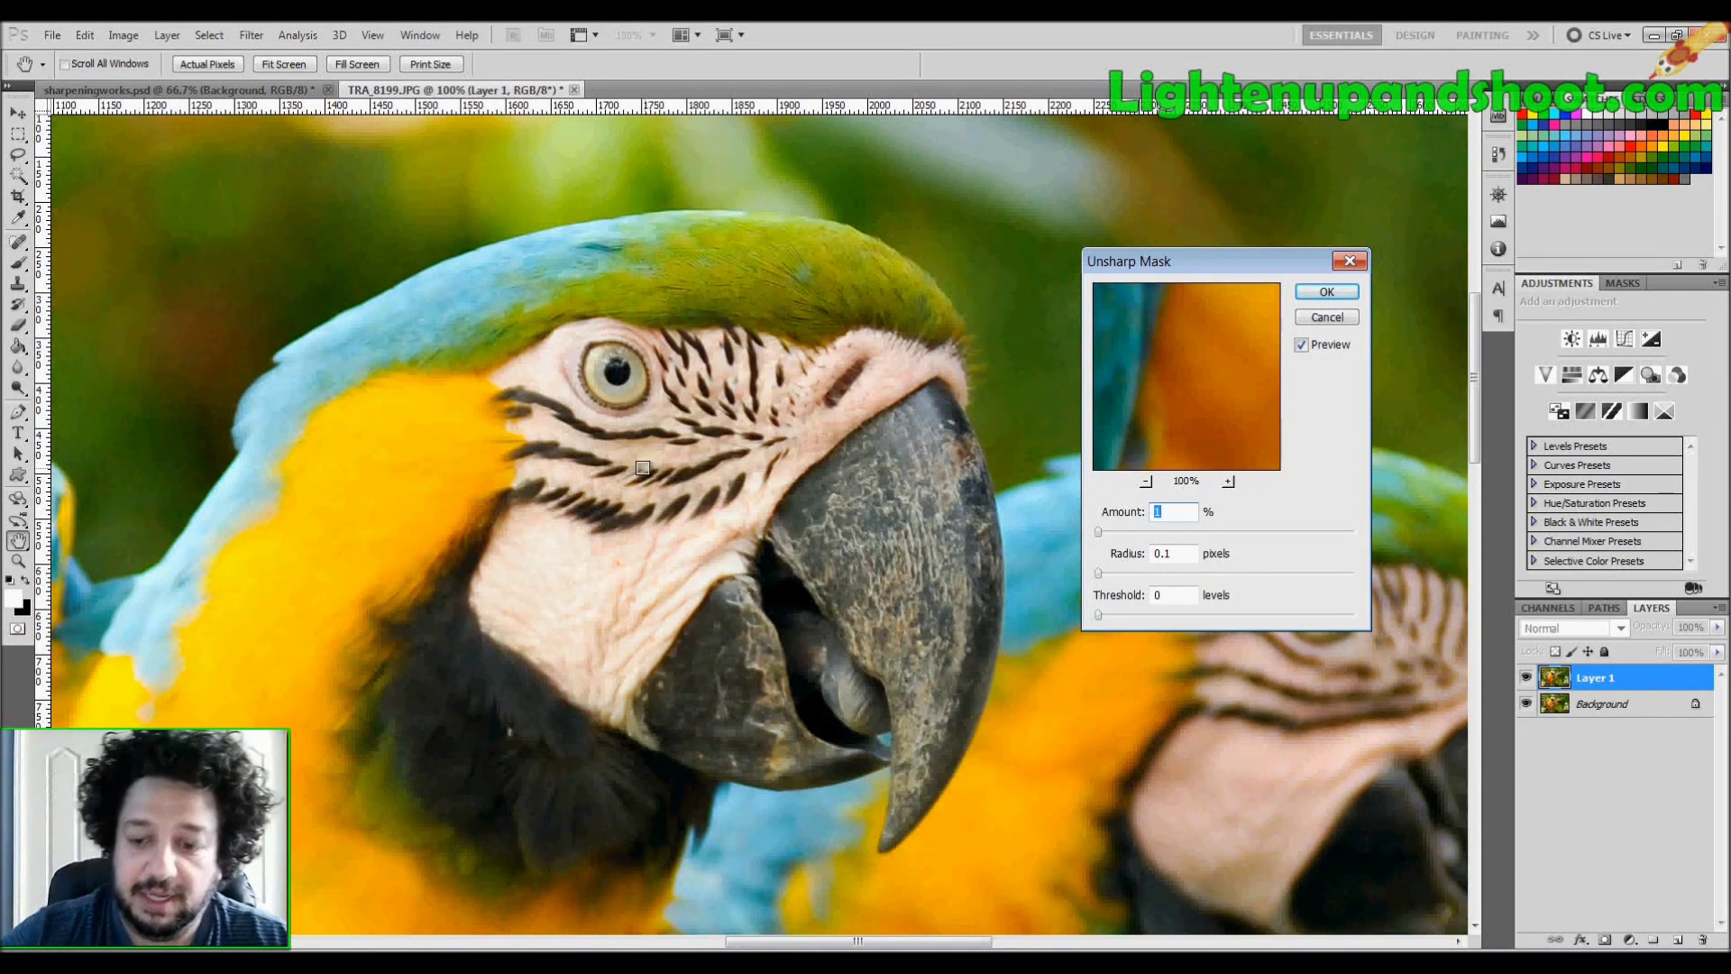
key(ctrl+minus)
key(ctrl+minus)
key(ctrl+minus)
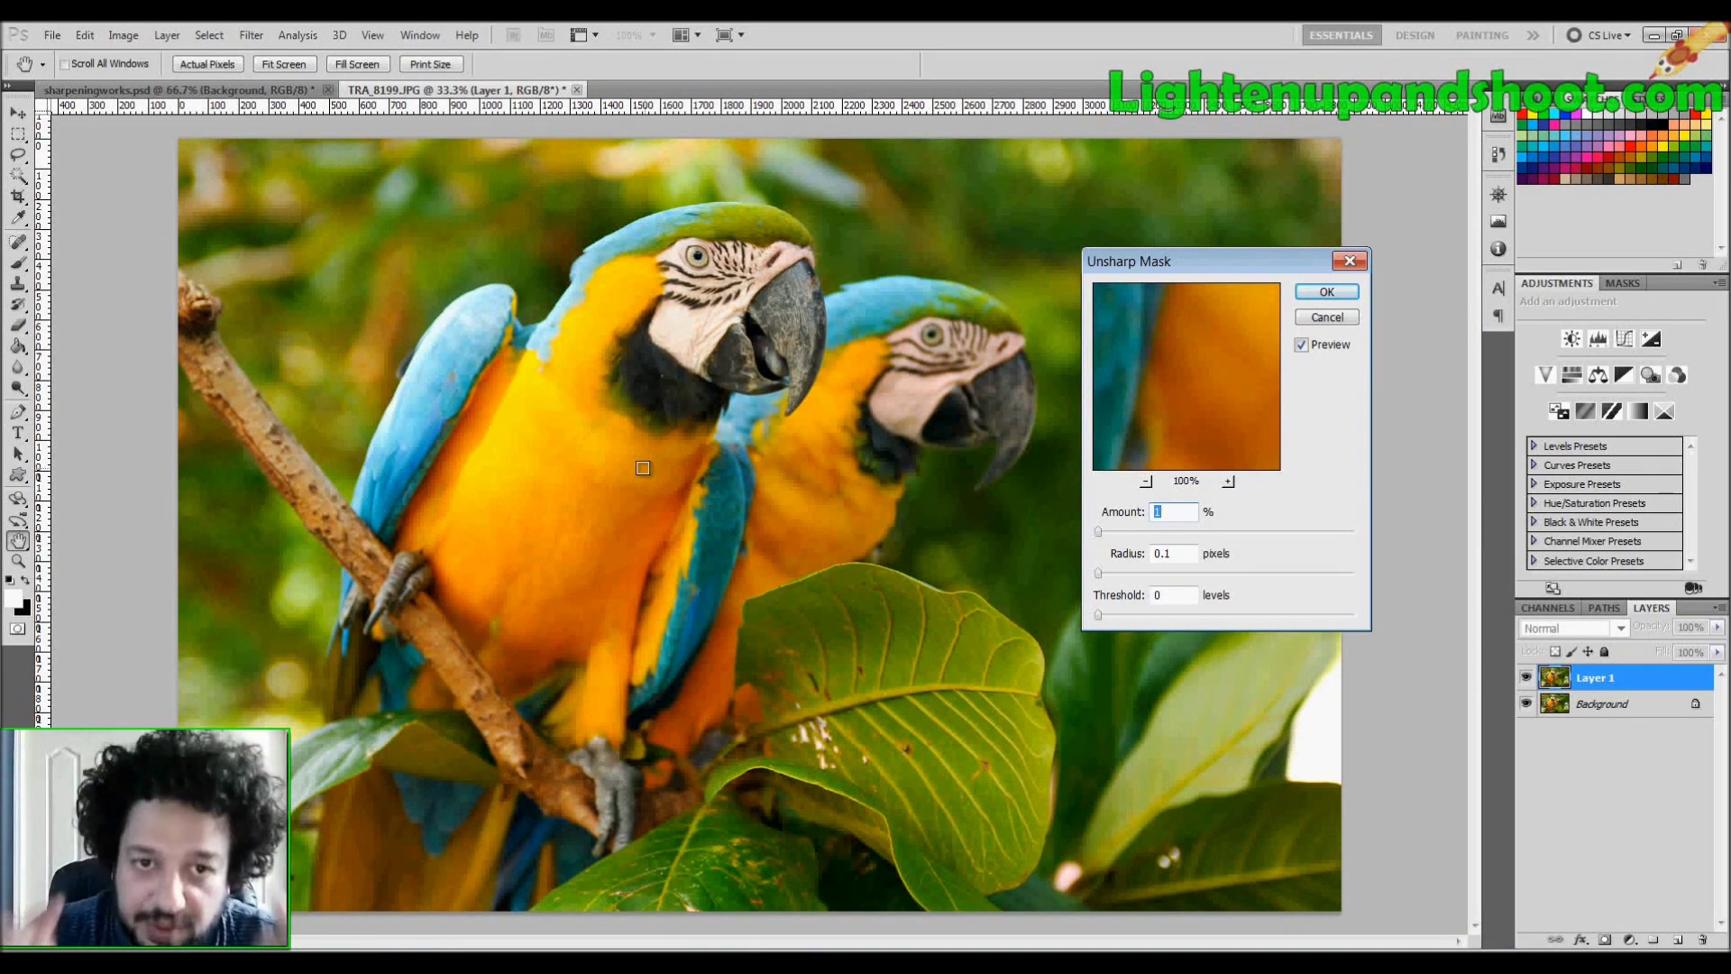
key(ctrl+plus)
key(ctrl+plus)
key(ctrl+plus)
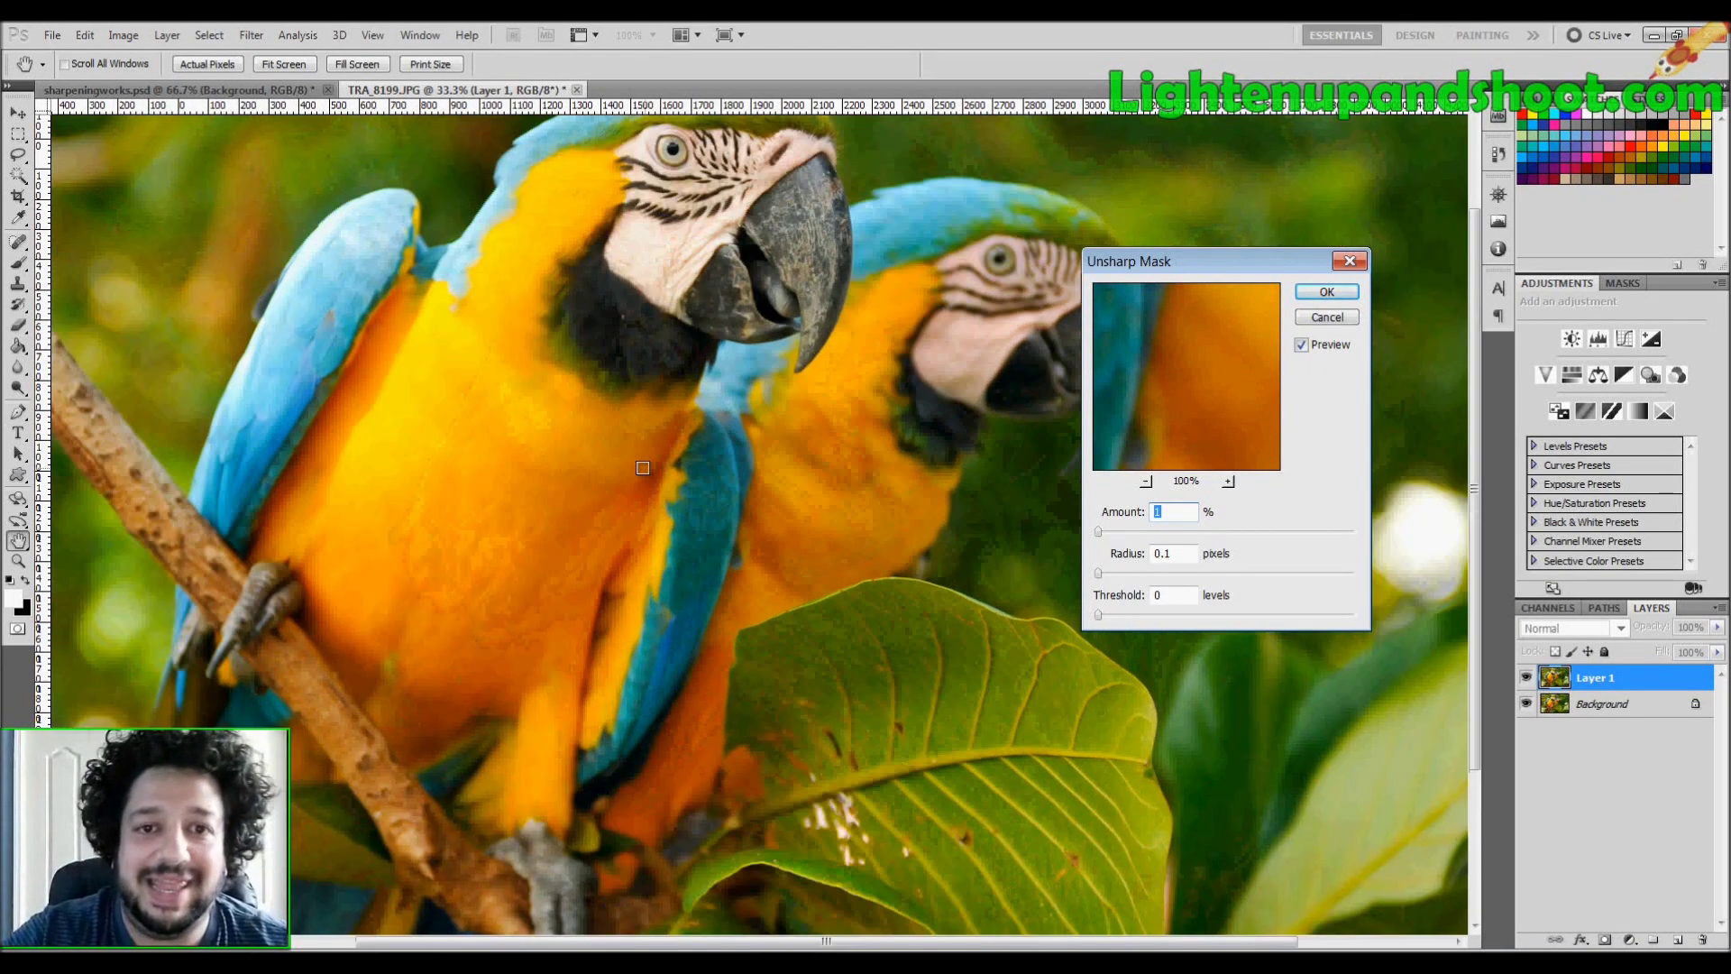
drag(455, 310, 533, 525)
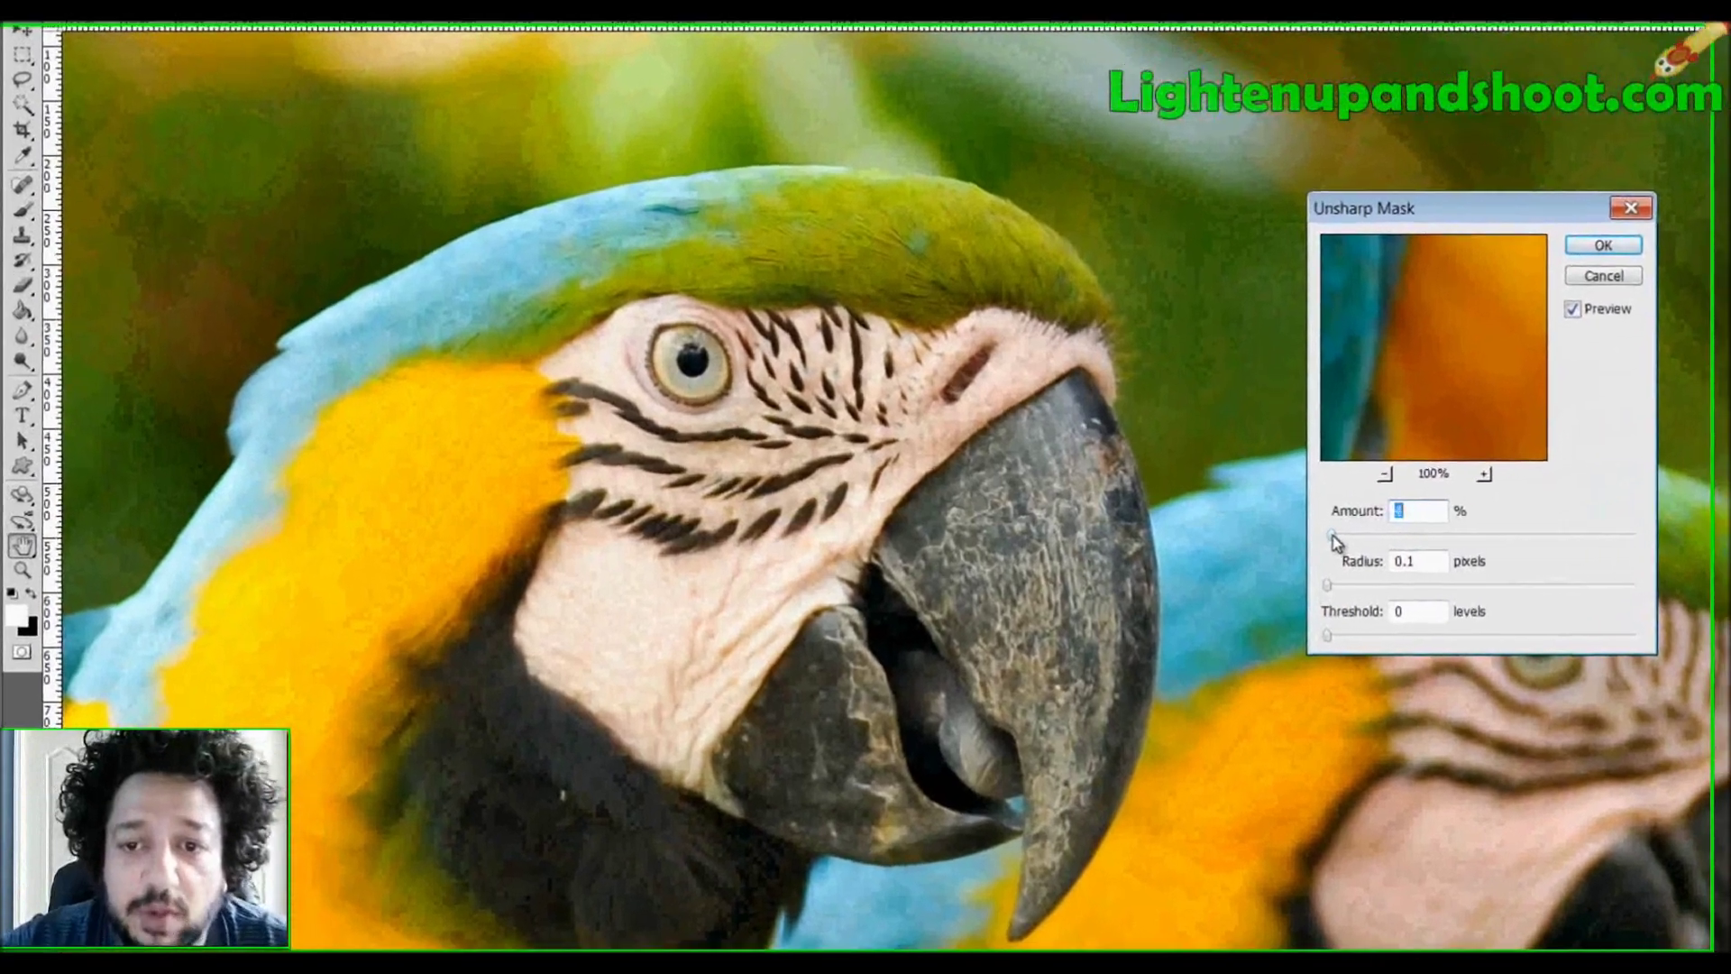
Step: Try Unsharp Mask settings on the parrot's head, ending with an amount of 75% and a radius of 3.2 pixels
drag(1208, 534, 1284, 535)
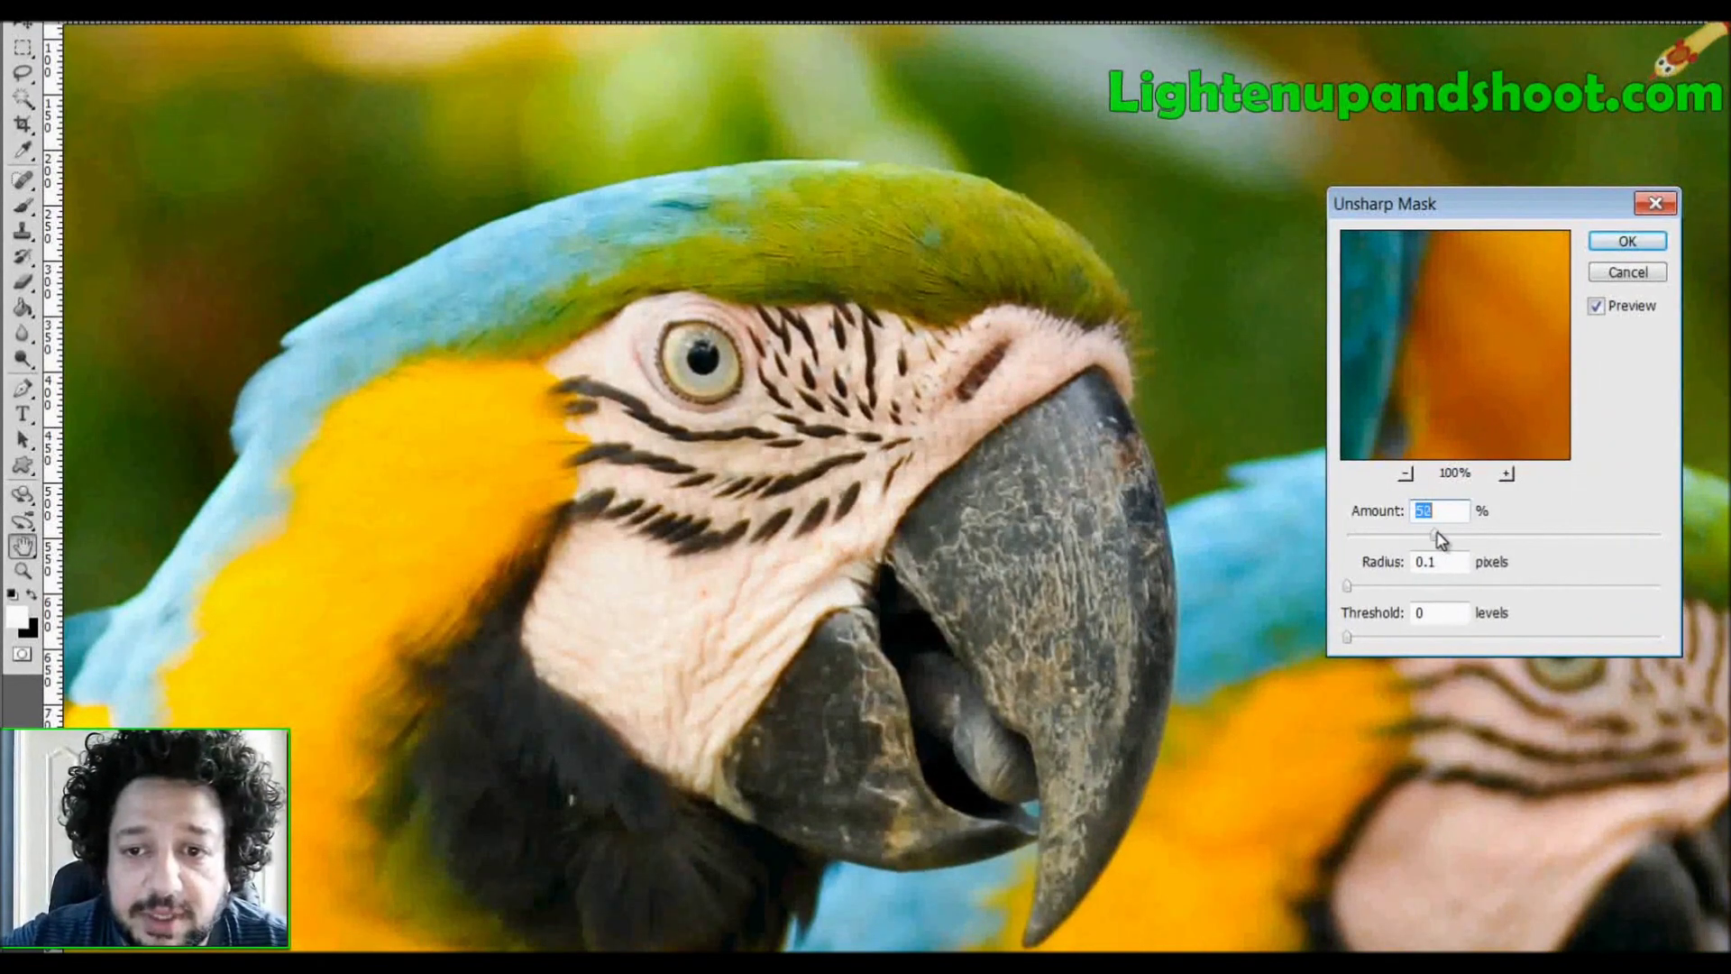
drag(1450, 538, 1515, 537)
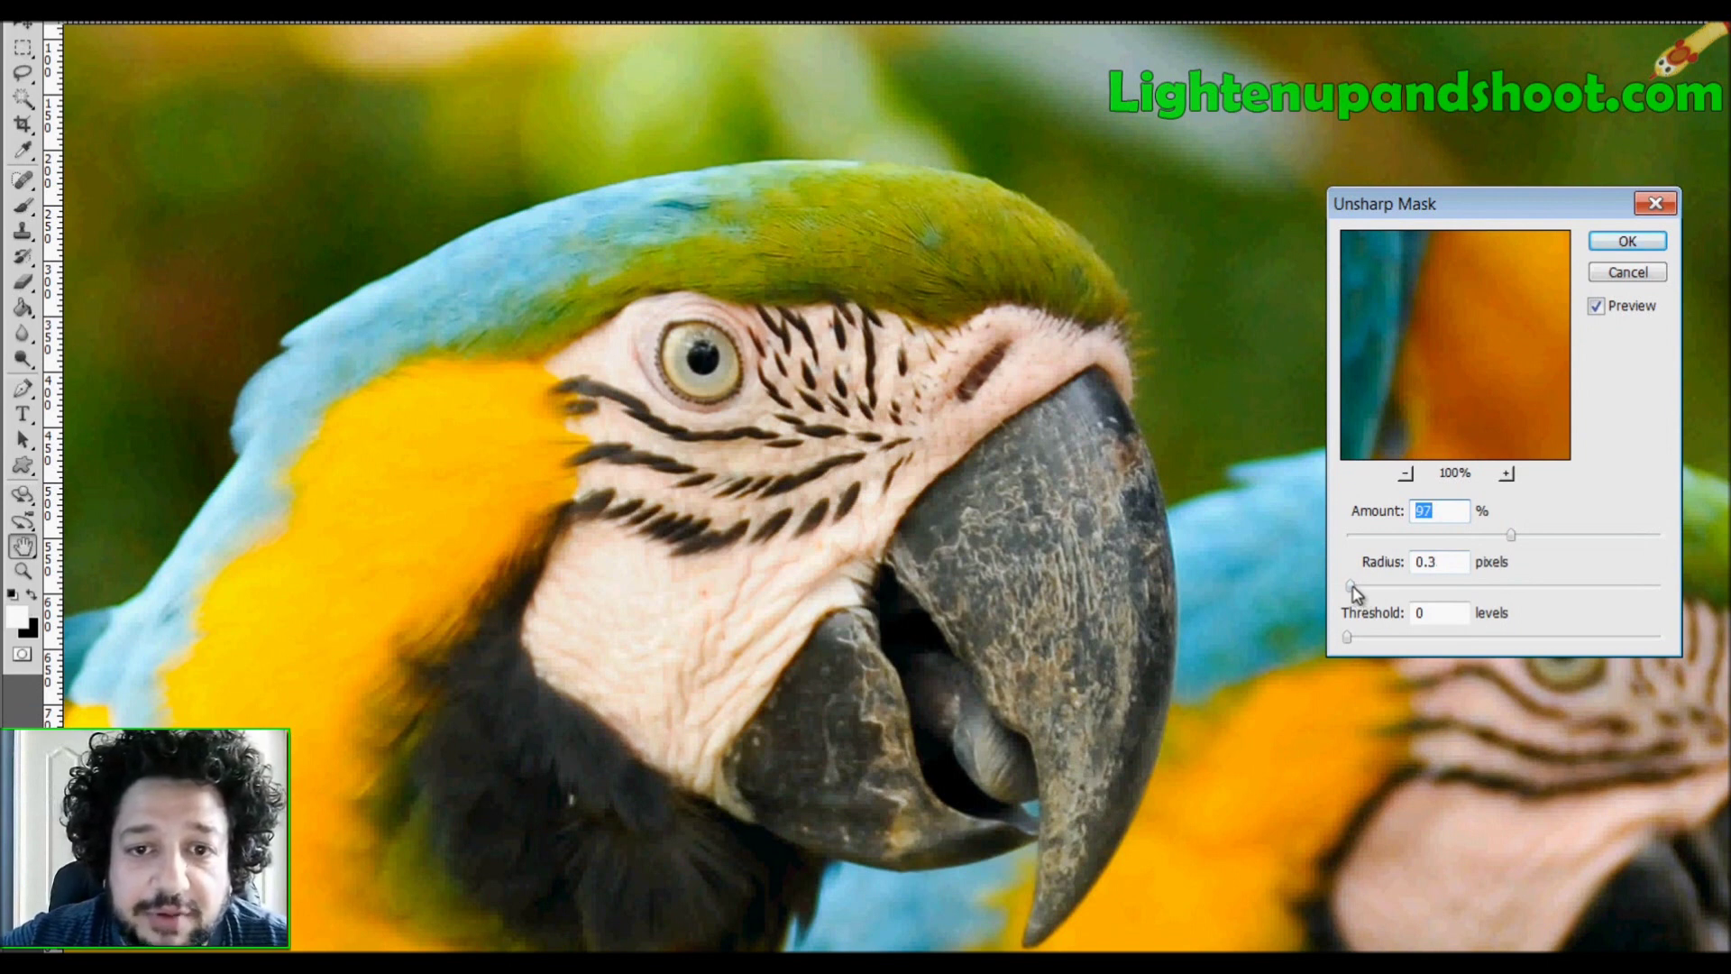
drag(1360, 590, 1388, 596)
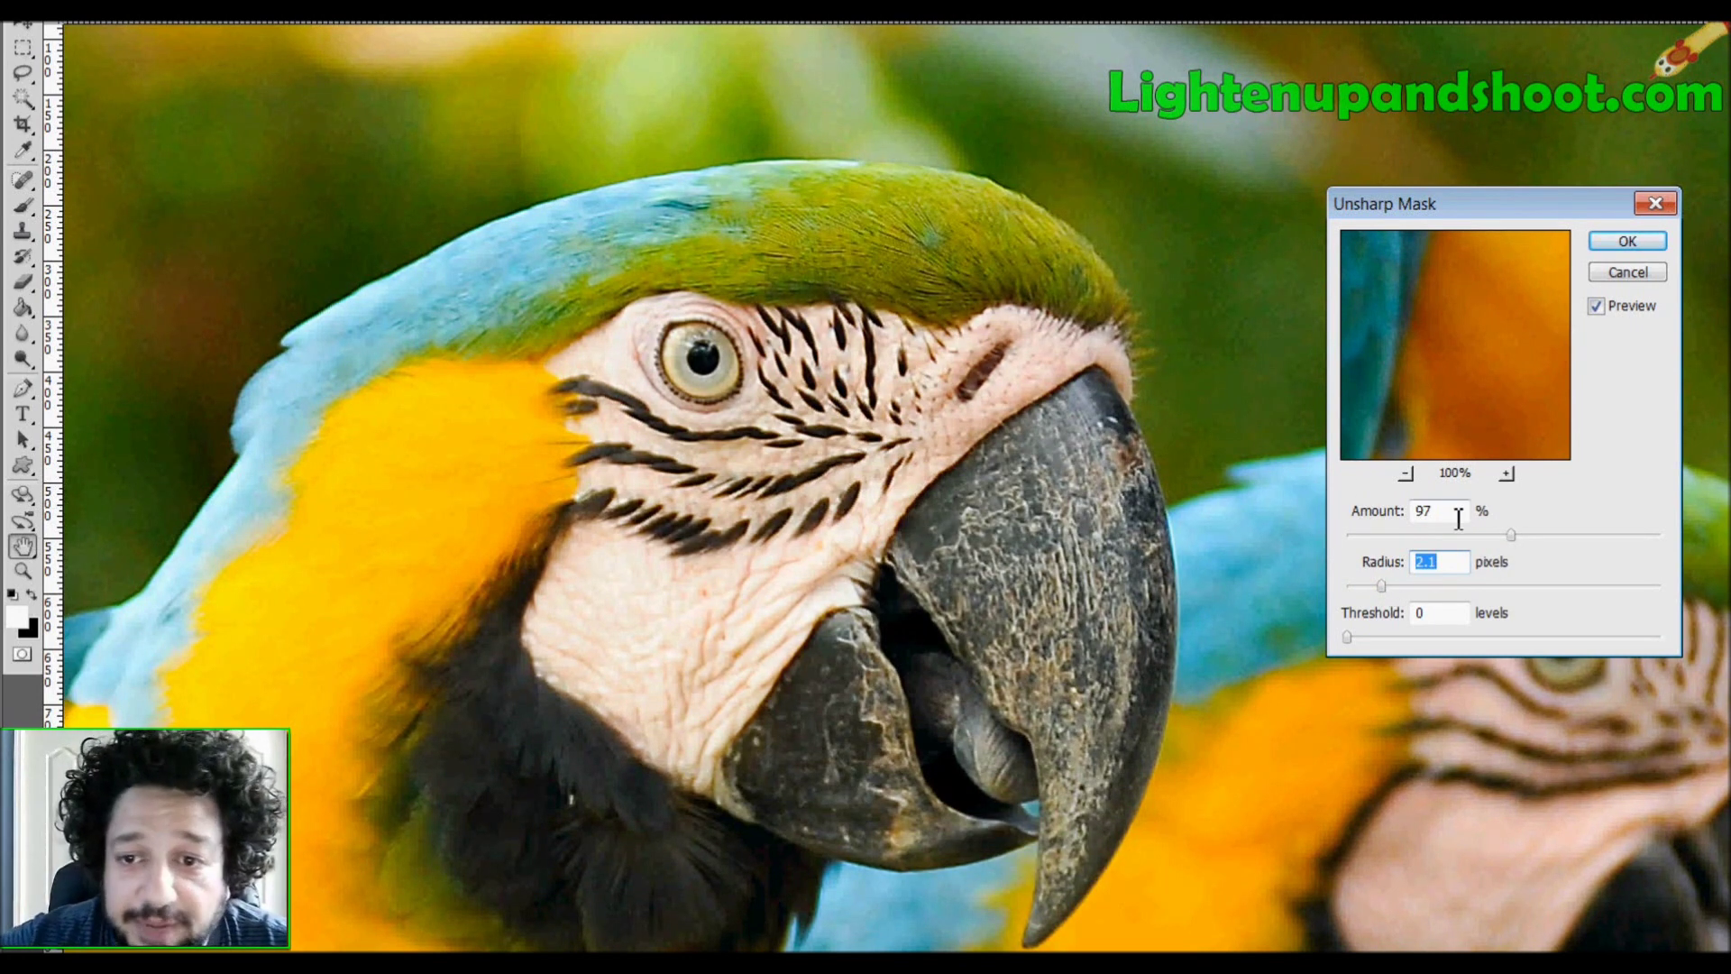
drag(1512, 539, 1463, 546)
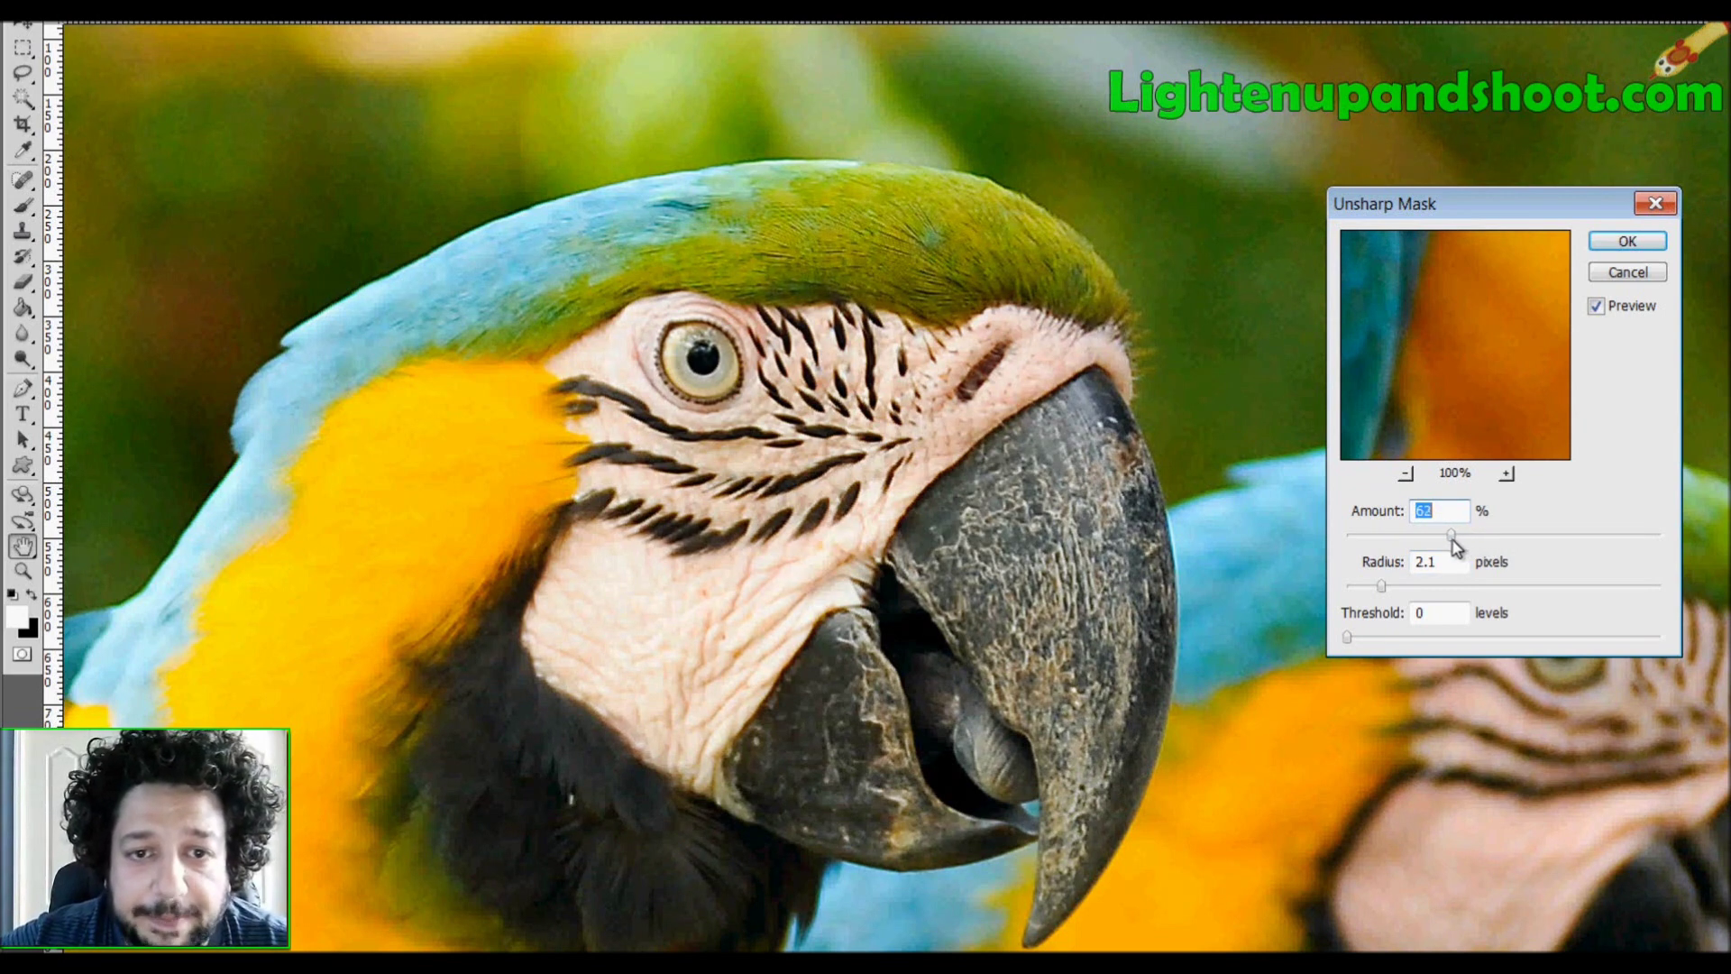
mouse_move(1383, 587)
mouse_down()
mouse_move(1480, 537)
mouse_move(1410, 596)
mouse_up()
drag(1485, 549, 1476, 538)
drag(1410, 588, 1403, 597)
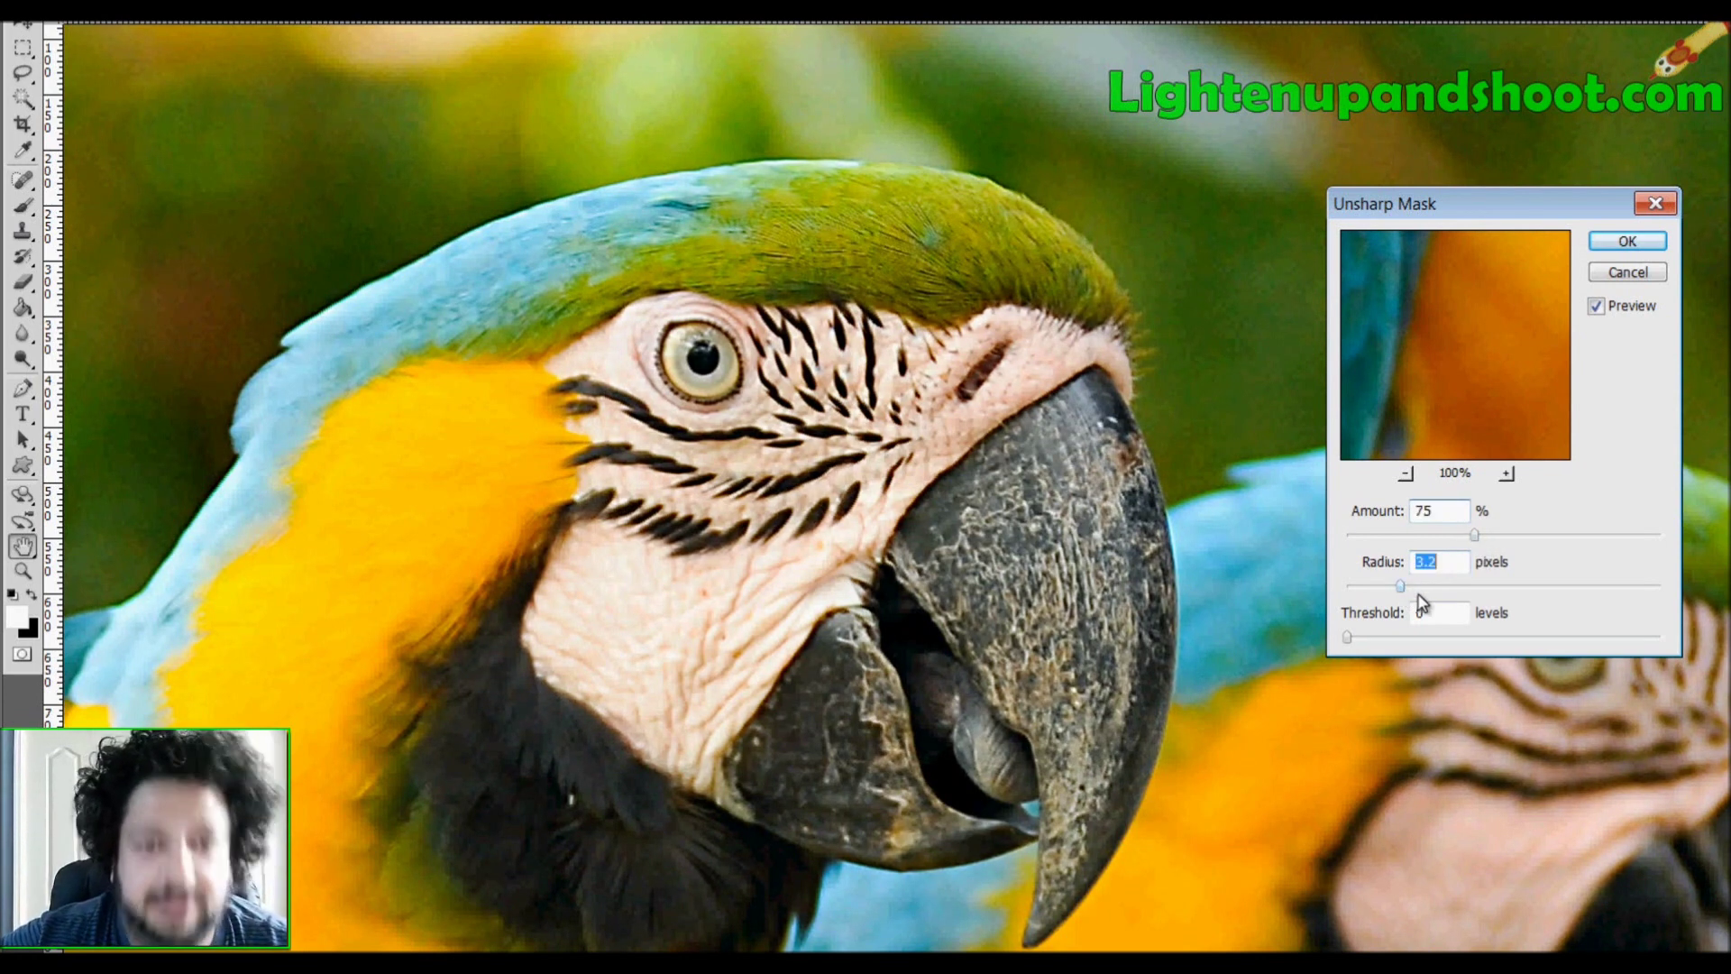
Step: Compare the parrot's face and beak with and without the sharpening preview
click(1597, 307)
click(1599, 311)
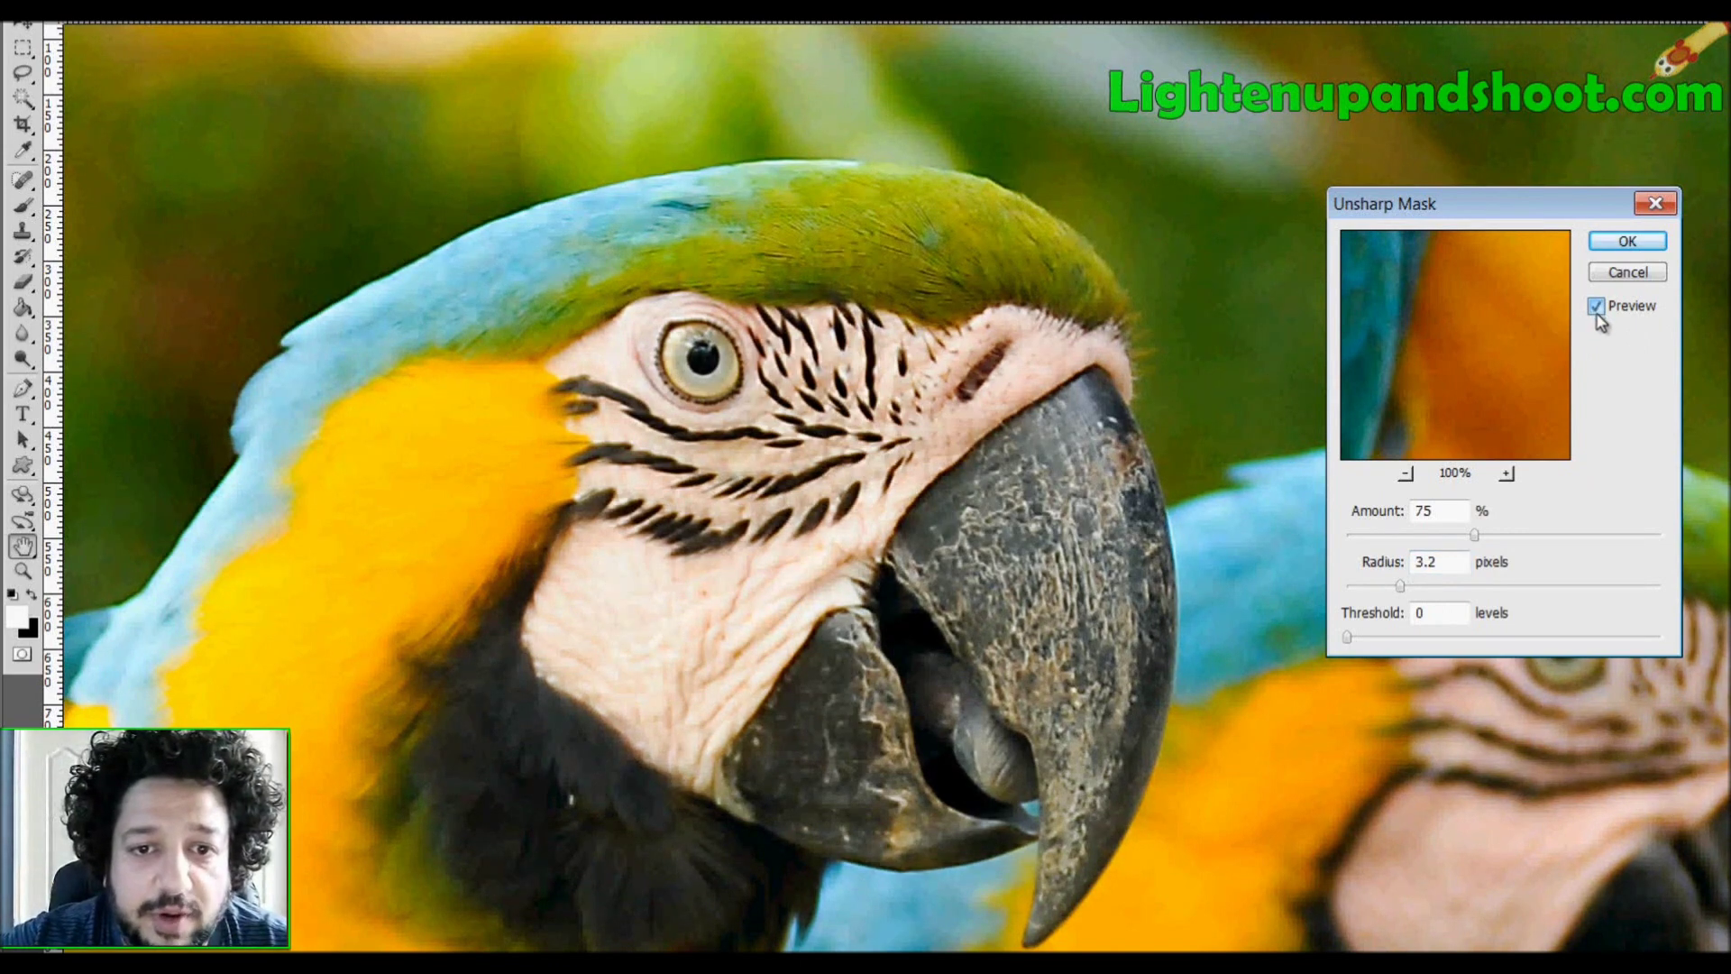
click(1597, 310)
click(1597, 310)
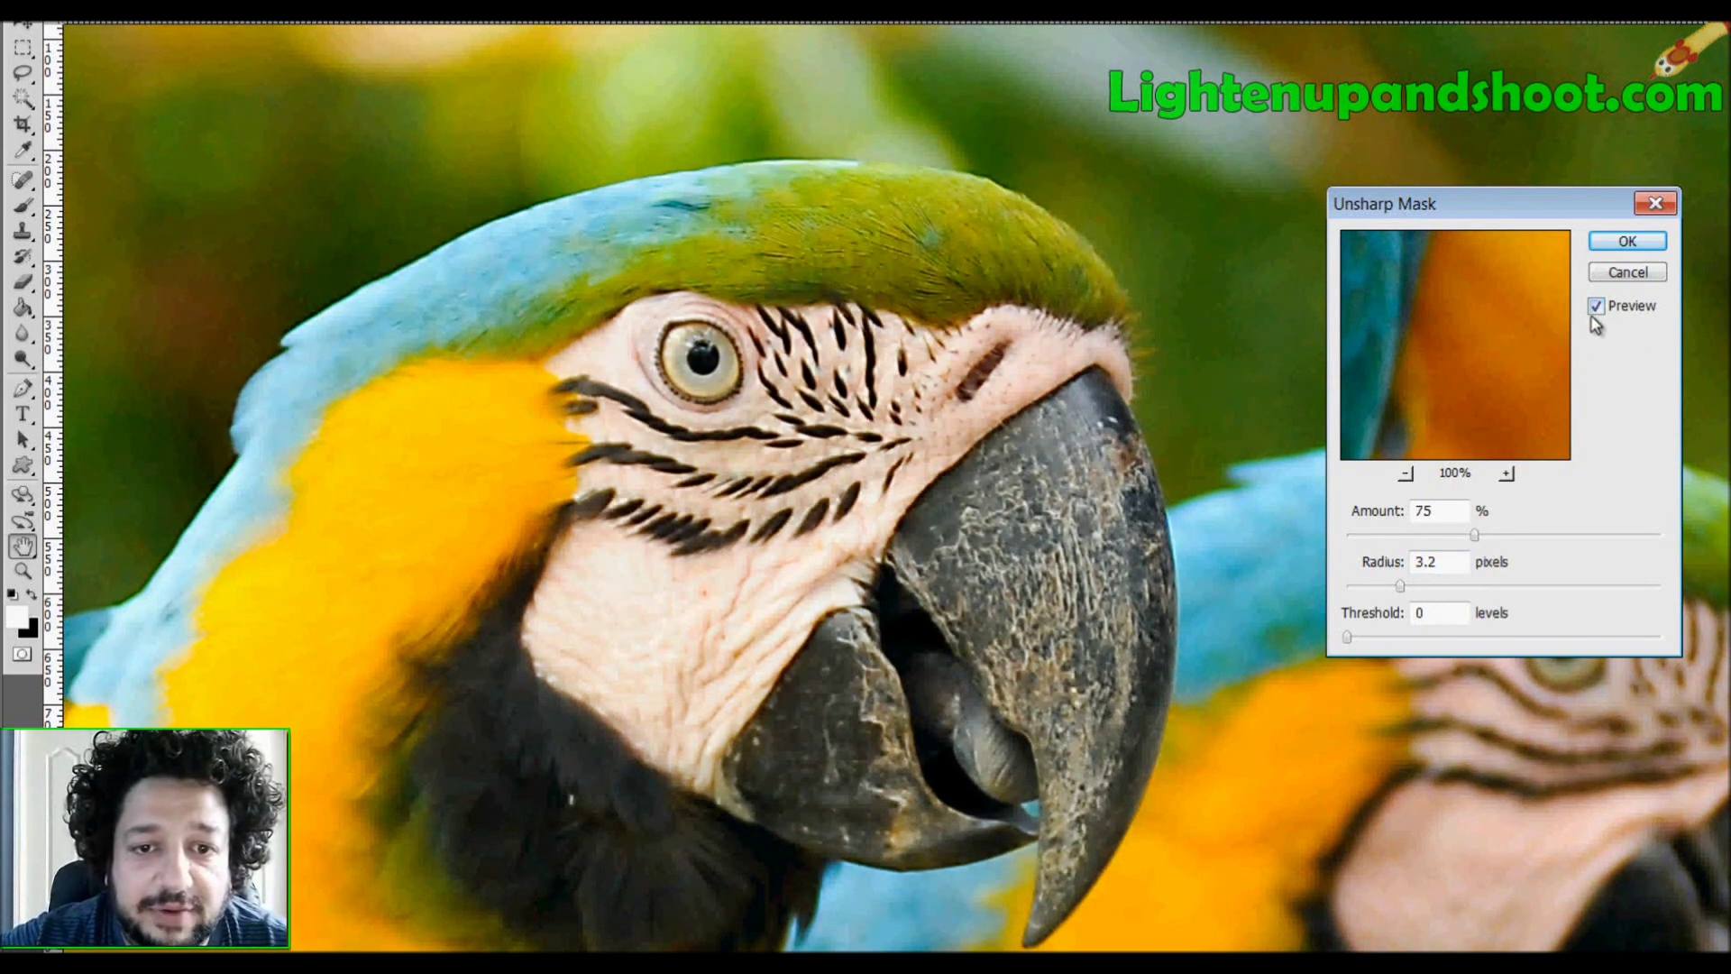
click(1597, 309)
click(1597, 310)
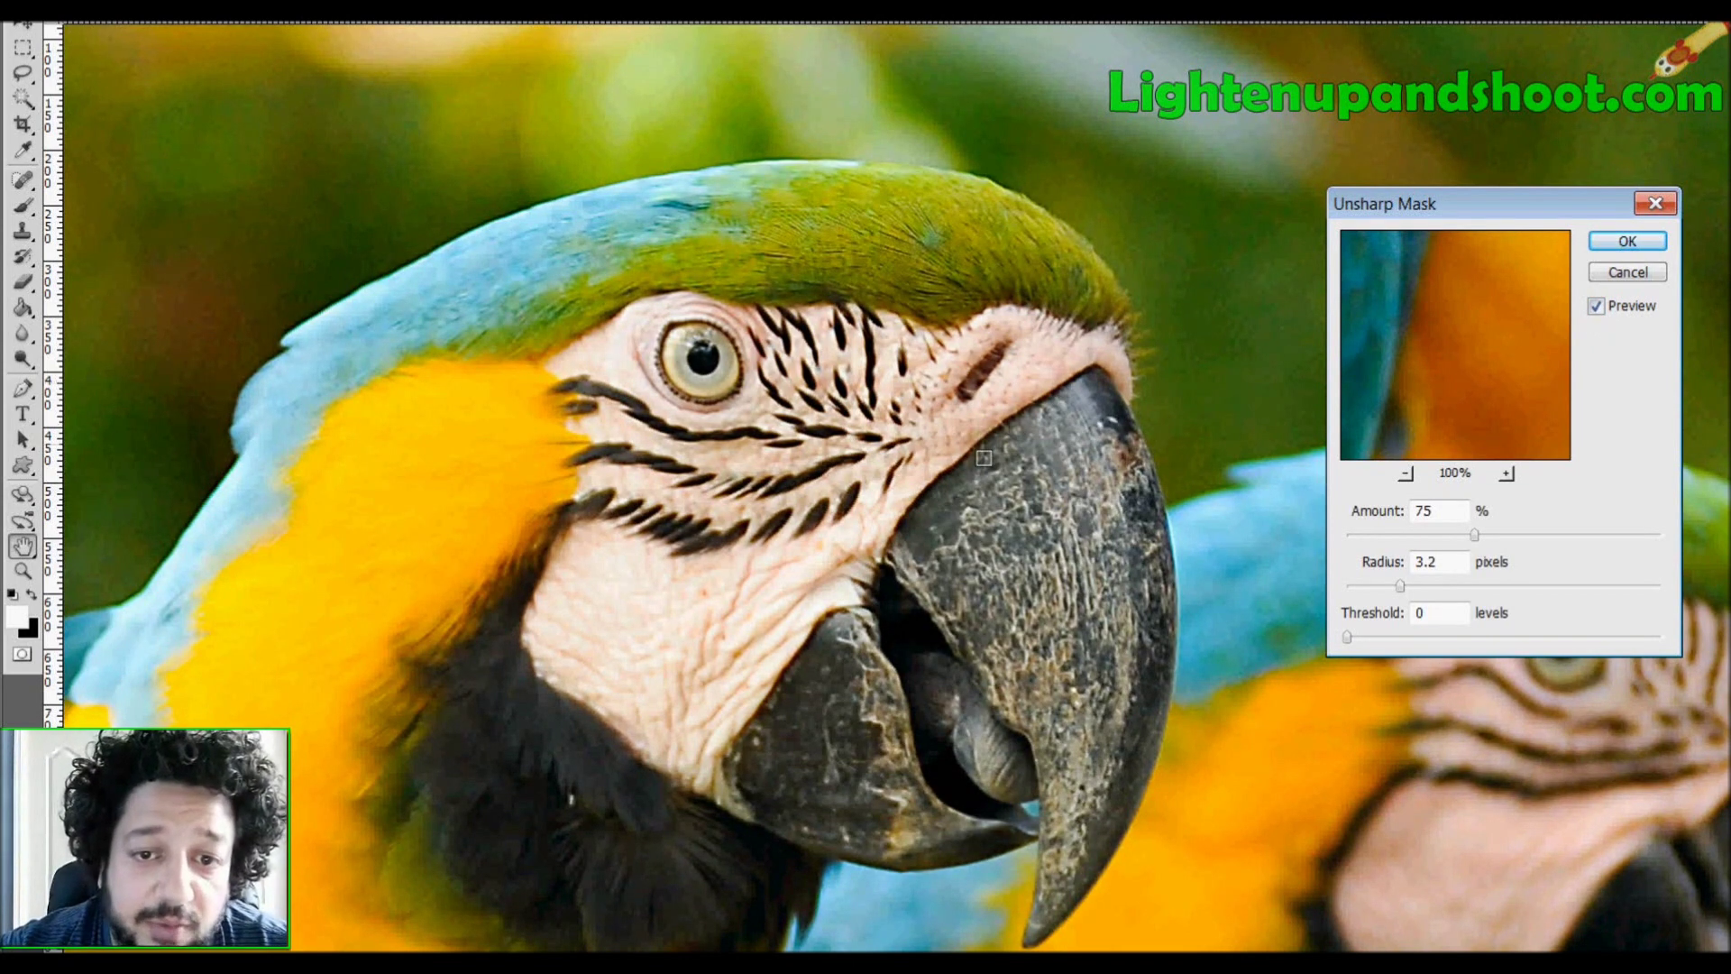
click(1597, 309)
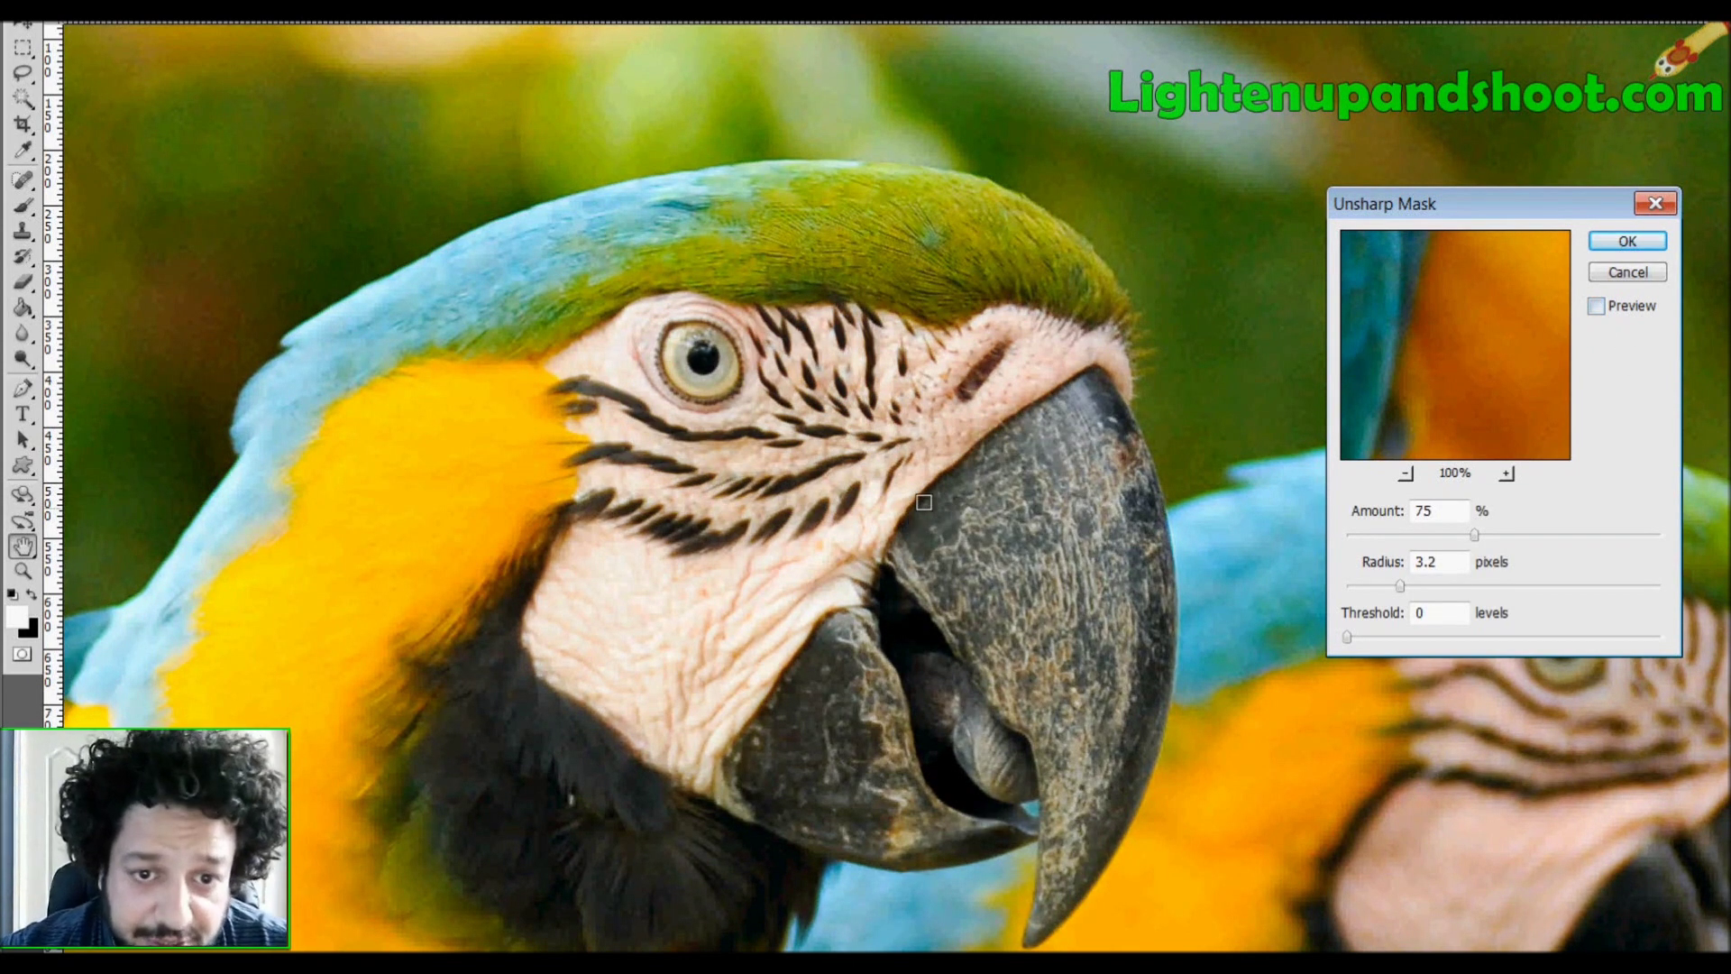
click(1597, 309)
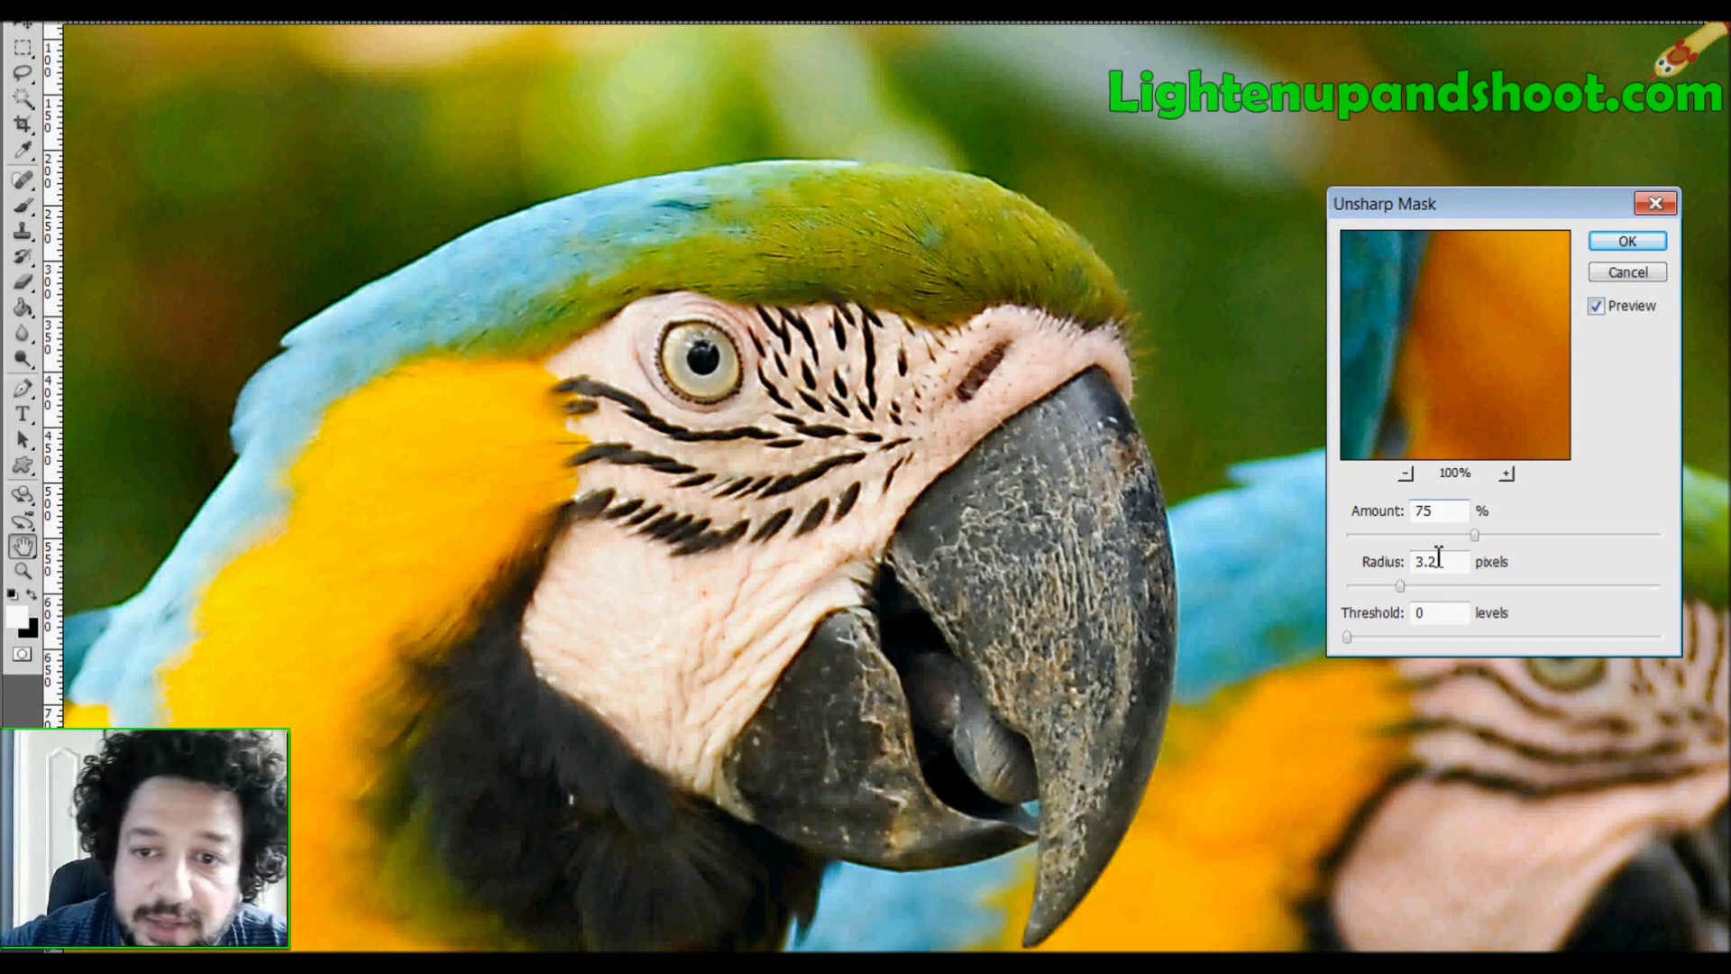
Step: Set the Unsharp Mask radius to 4.3 pixels and the amount to 95%
drag(1400, 586, 1421, 595)
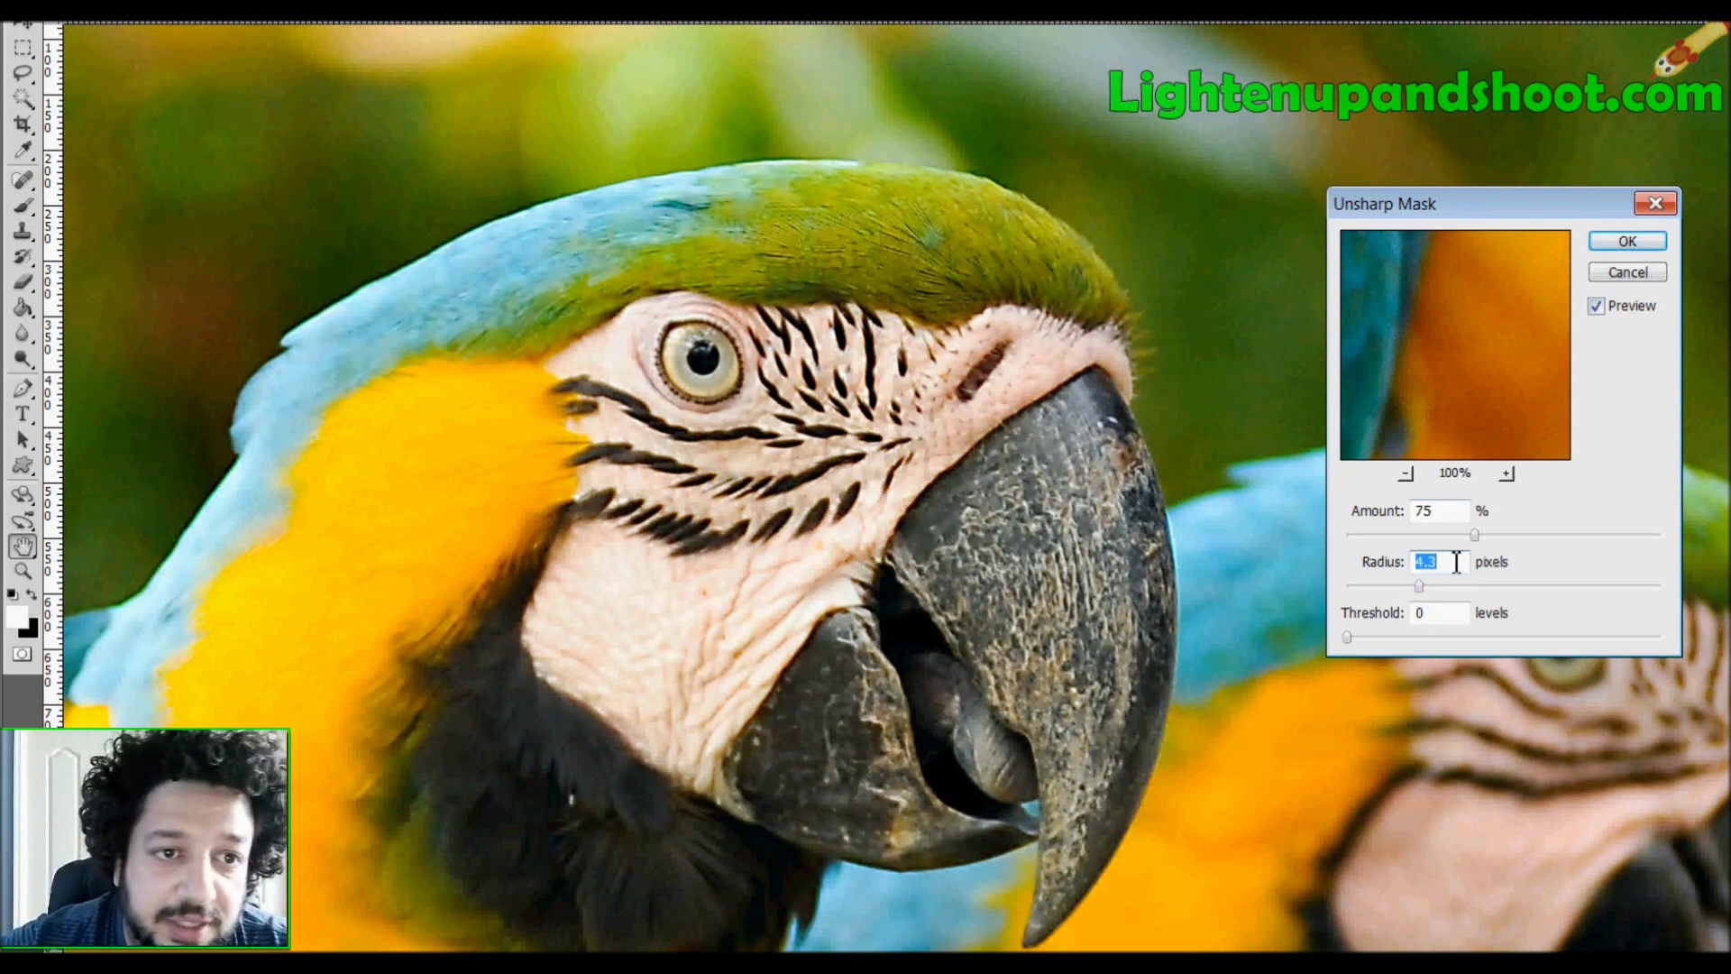
drag(1476, 535, 1509, 535)
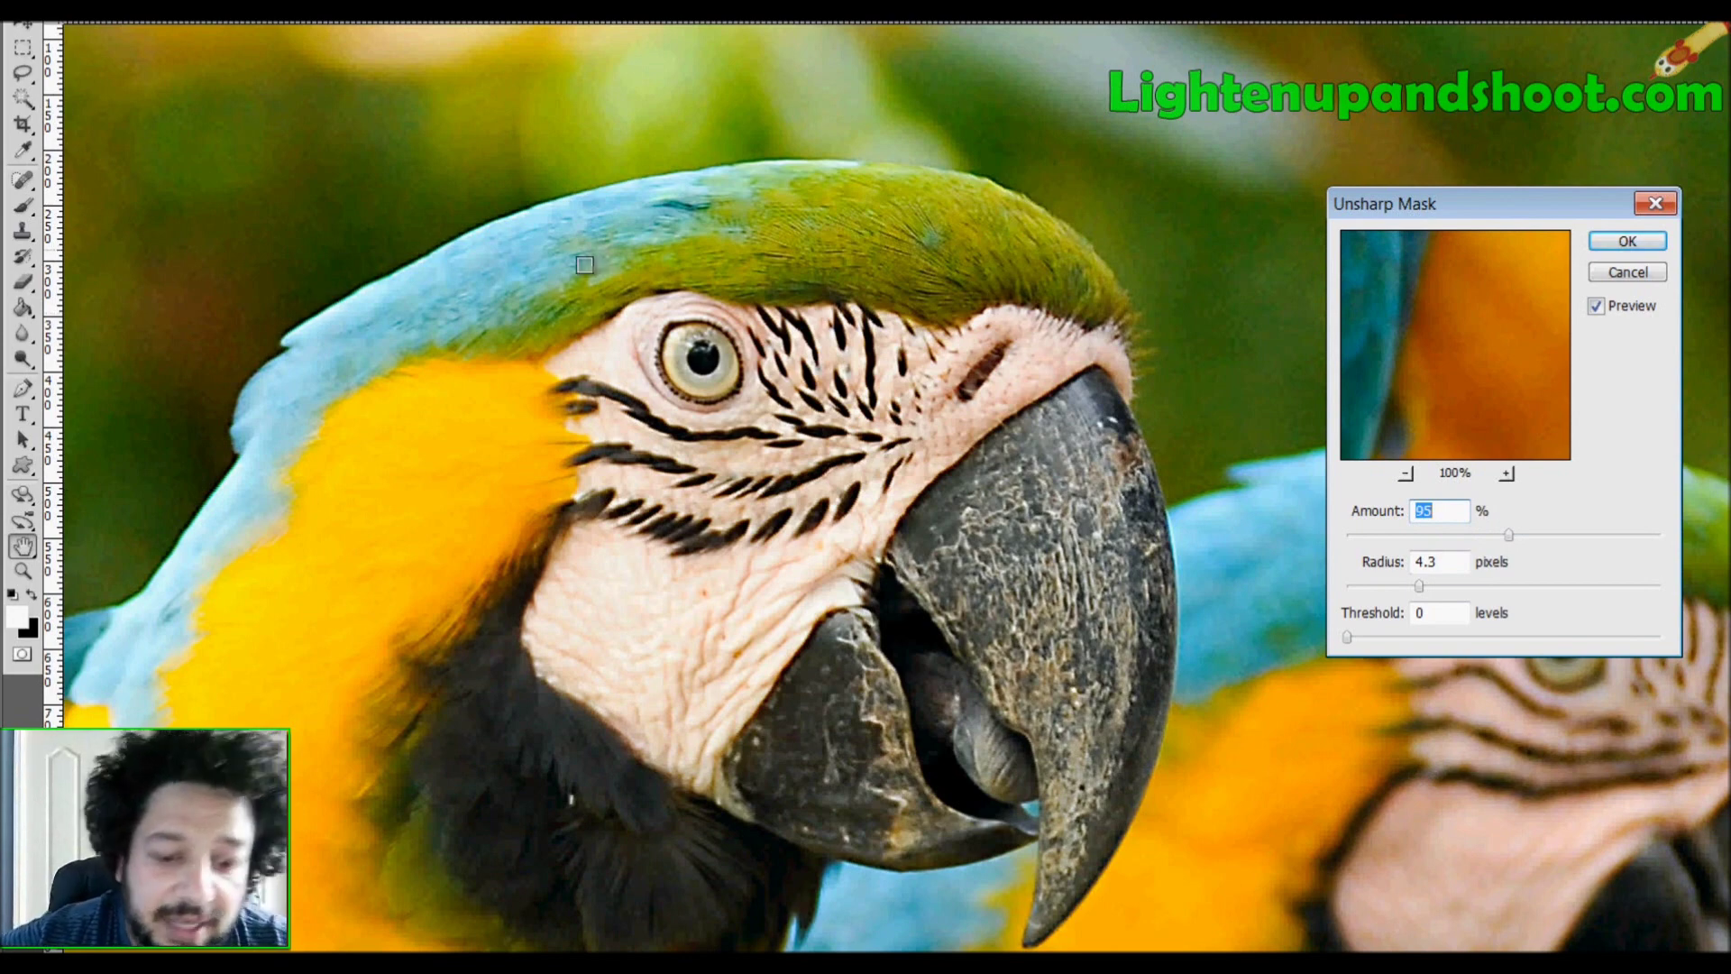
drag(612, 329, 691, 311)
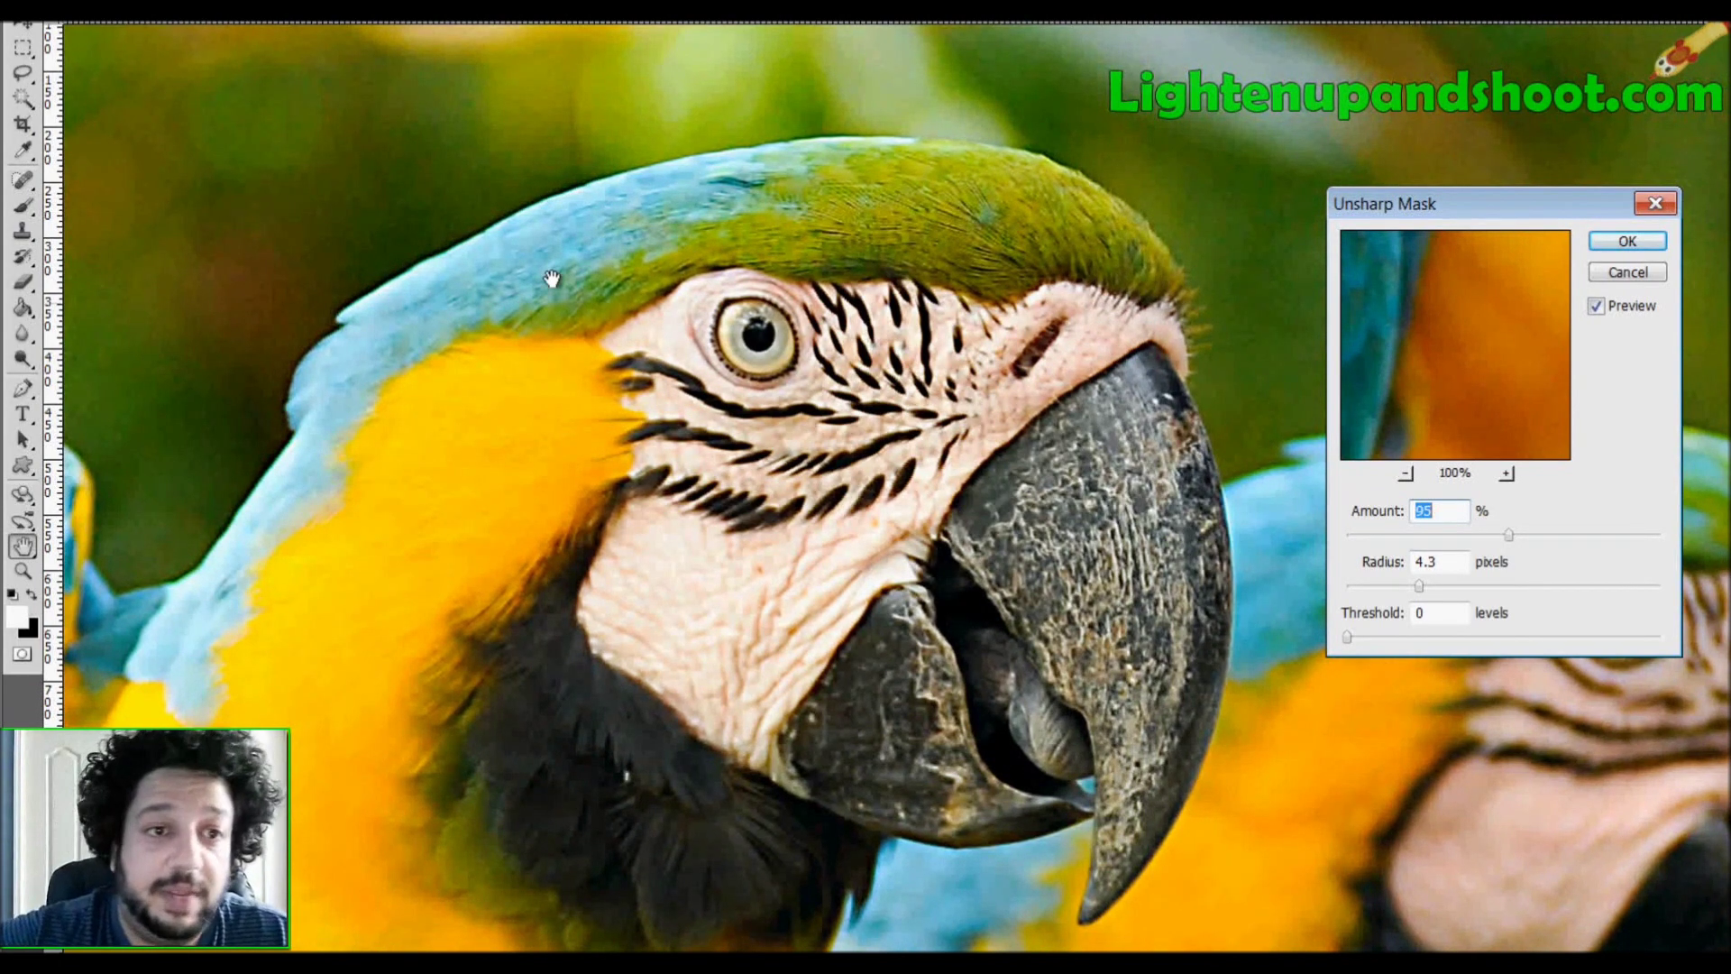
Step: Compare the blurred background and the front parrot's blue wing with and without the sharpening preview
drag(360, 252, 743, 429)
drag(546, 501, 502, 398)
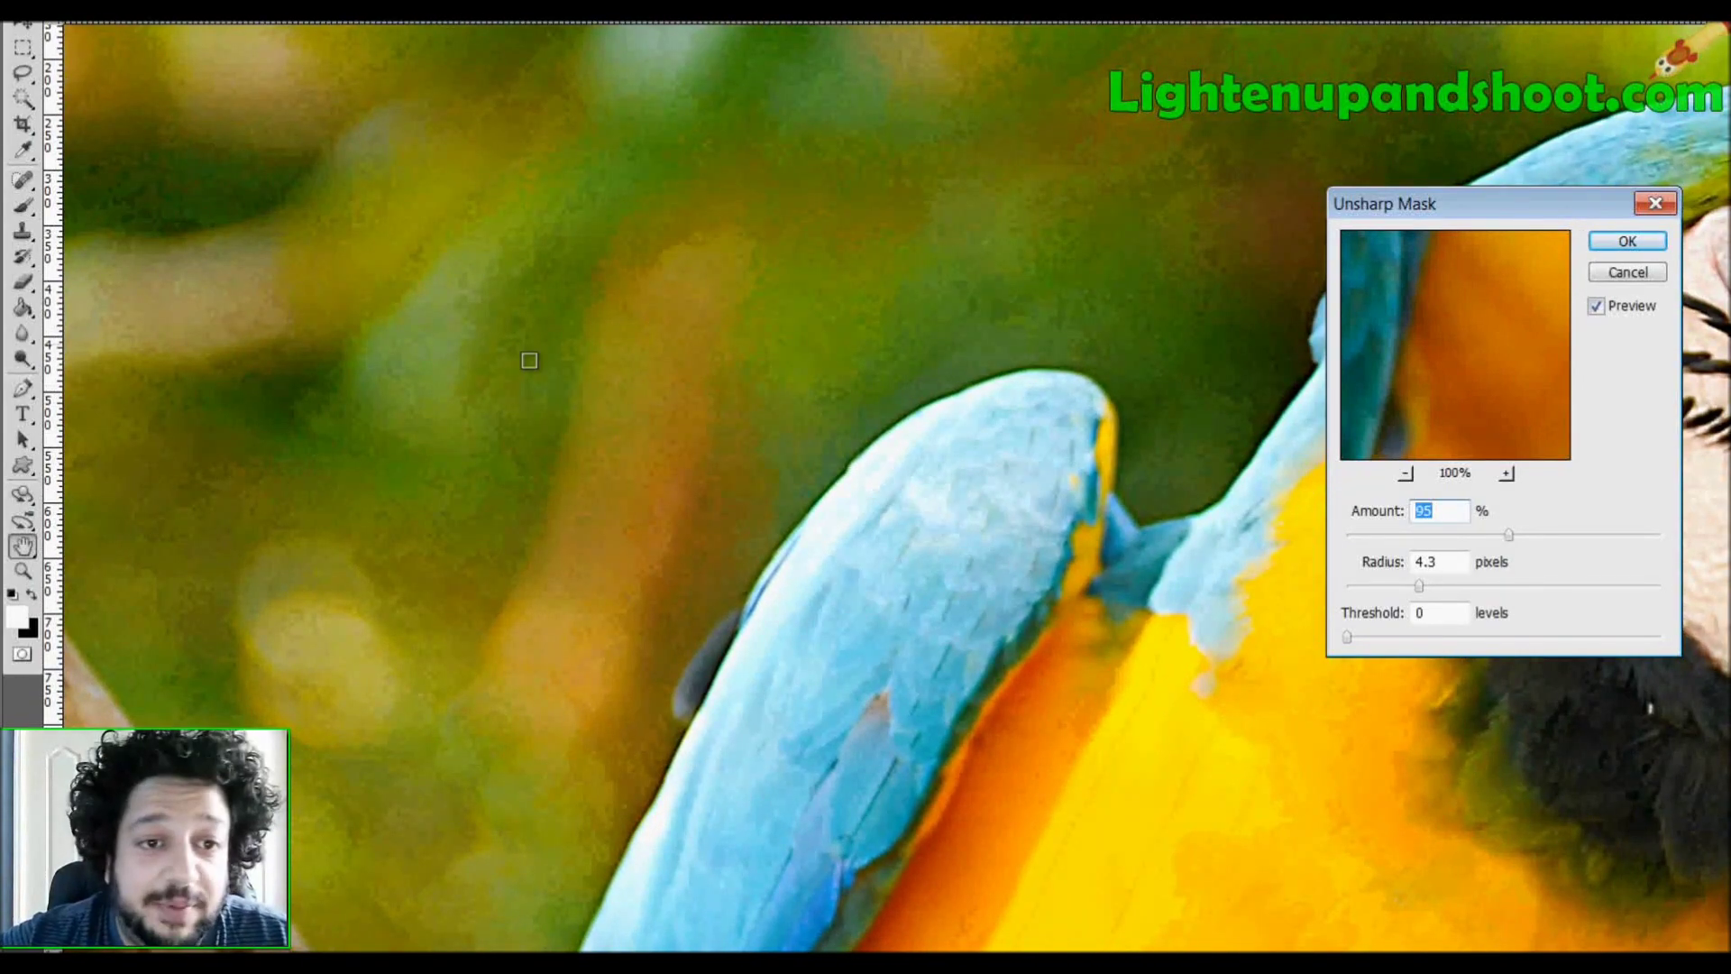
click(1596, 307)
click(1596, 307)
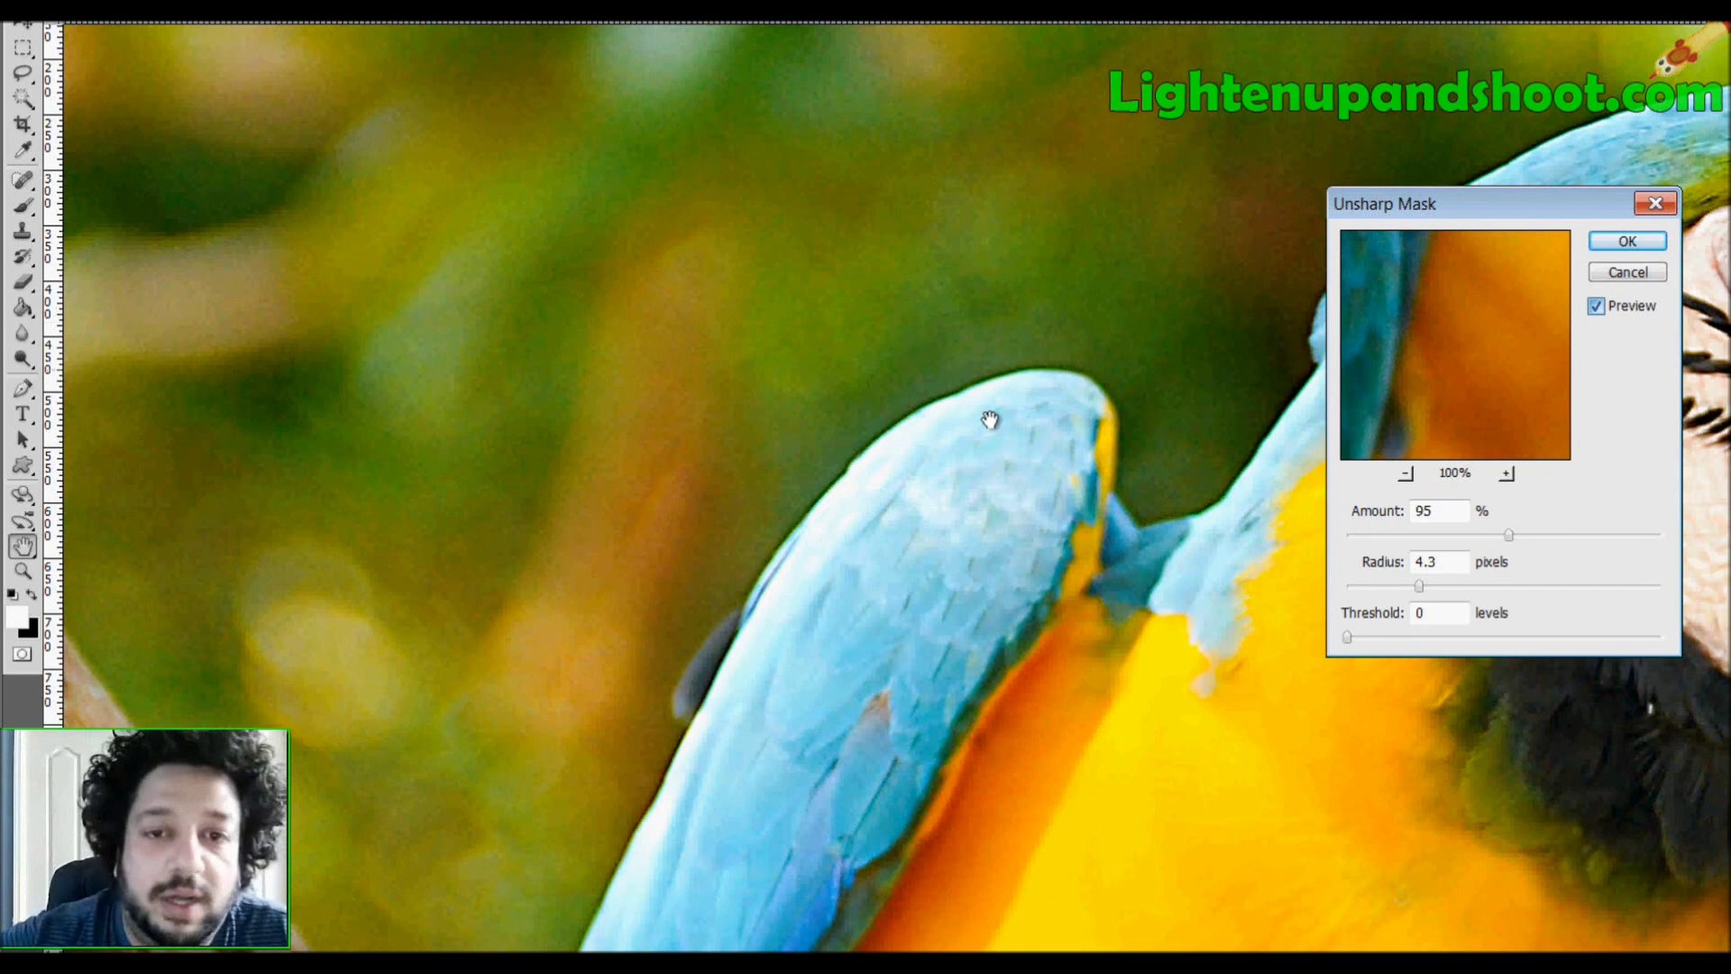
key(p)
key(p)
key(p)
click(1597, 307)
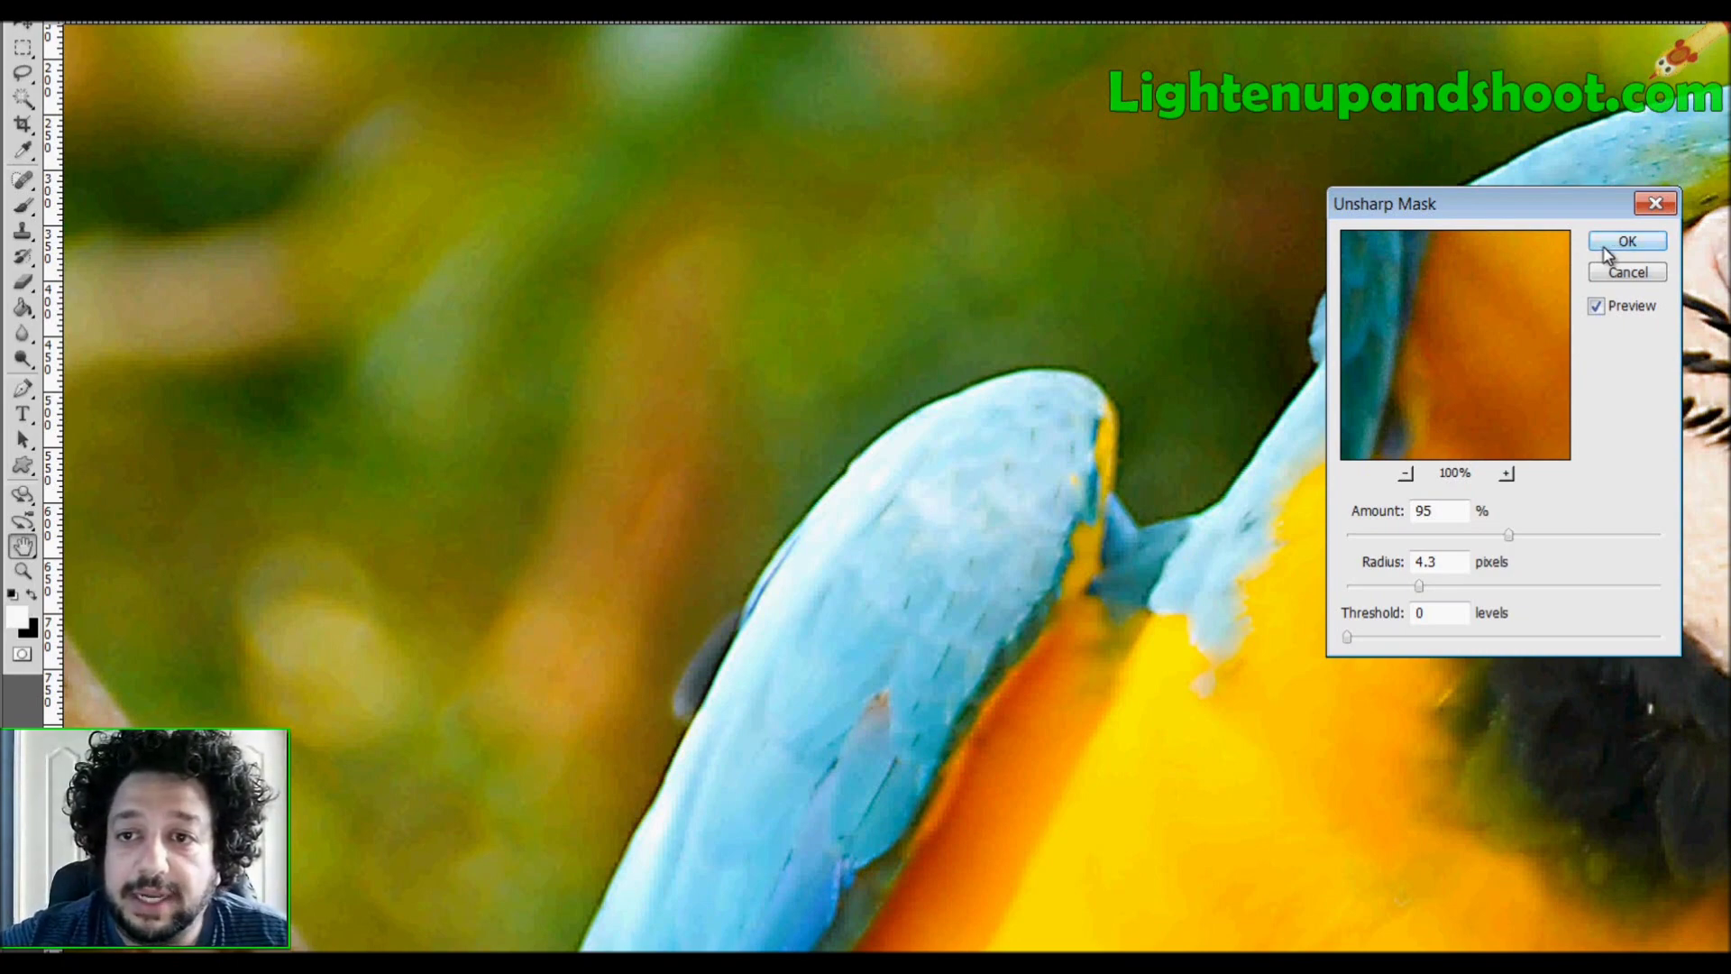
key(p)
click(1597, 307)
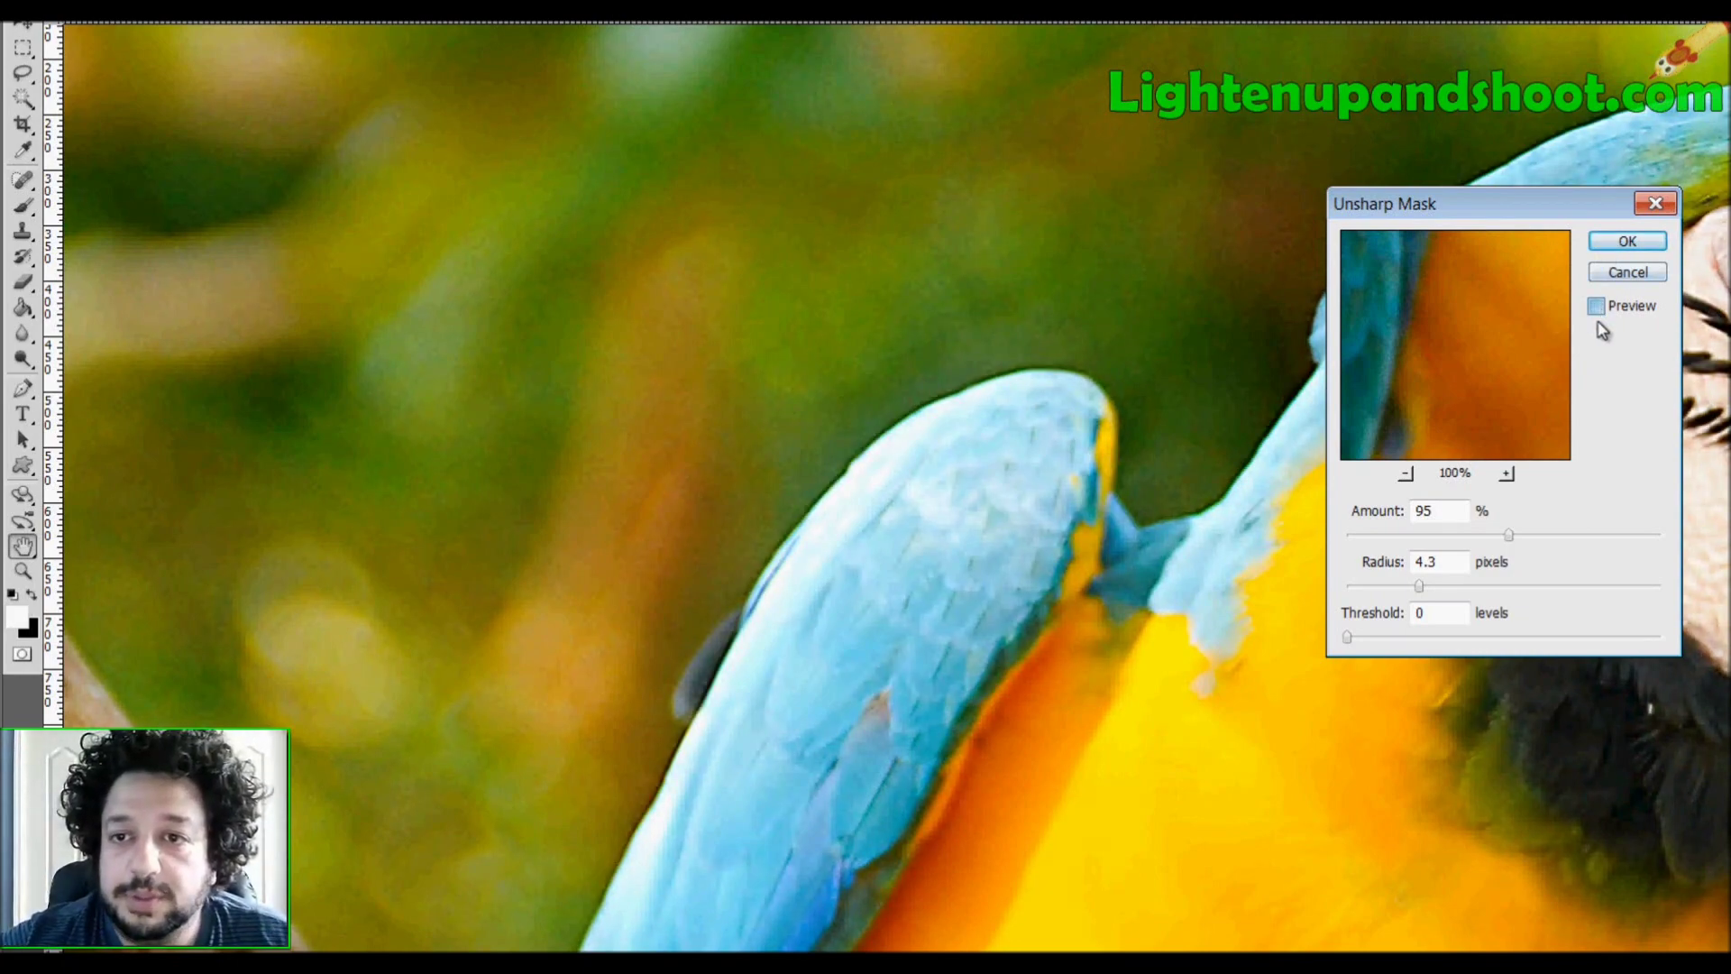
Step: Apply Unsharp Mask to Layer 1 with an amount of 90% and a radius of 4.1 pixels
drag(1509, 535, 1493, 536)
drag(954, 344, 690, 346)
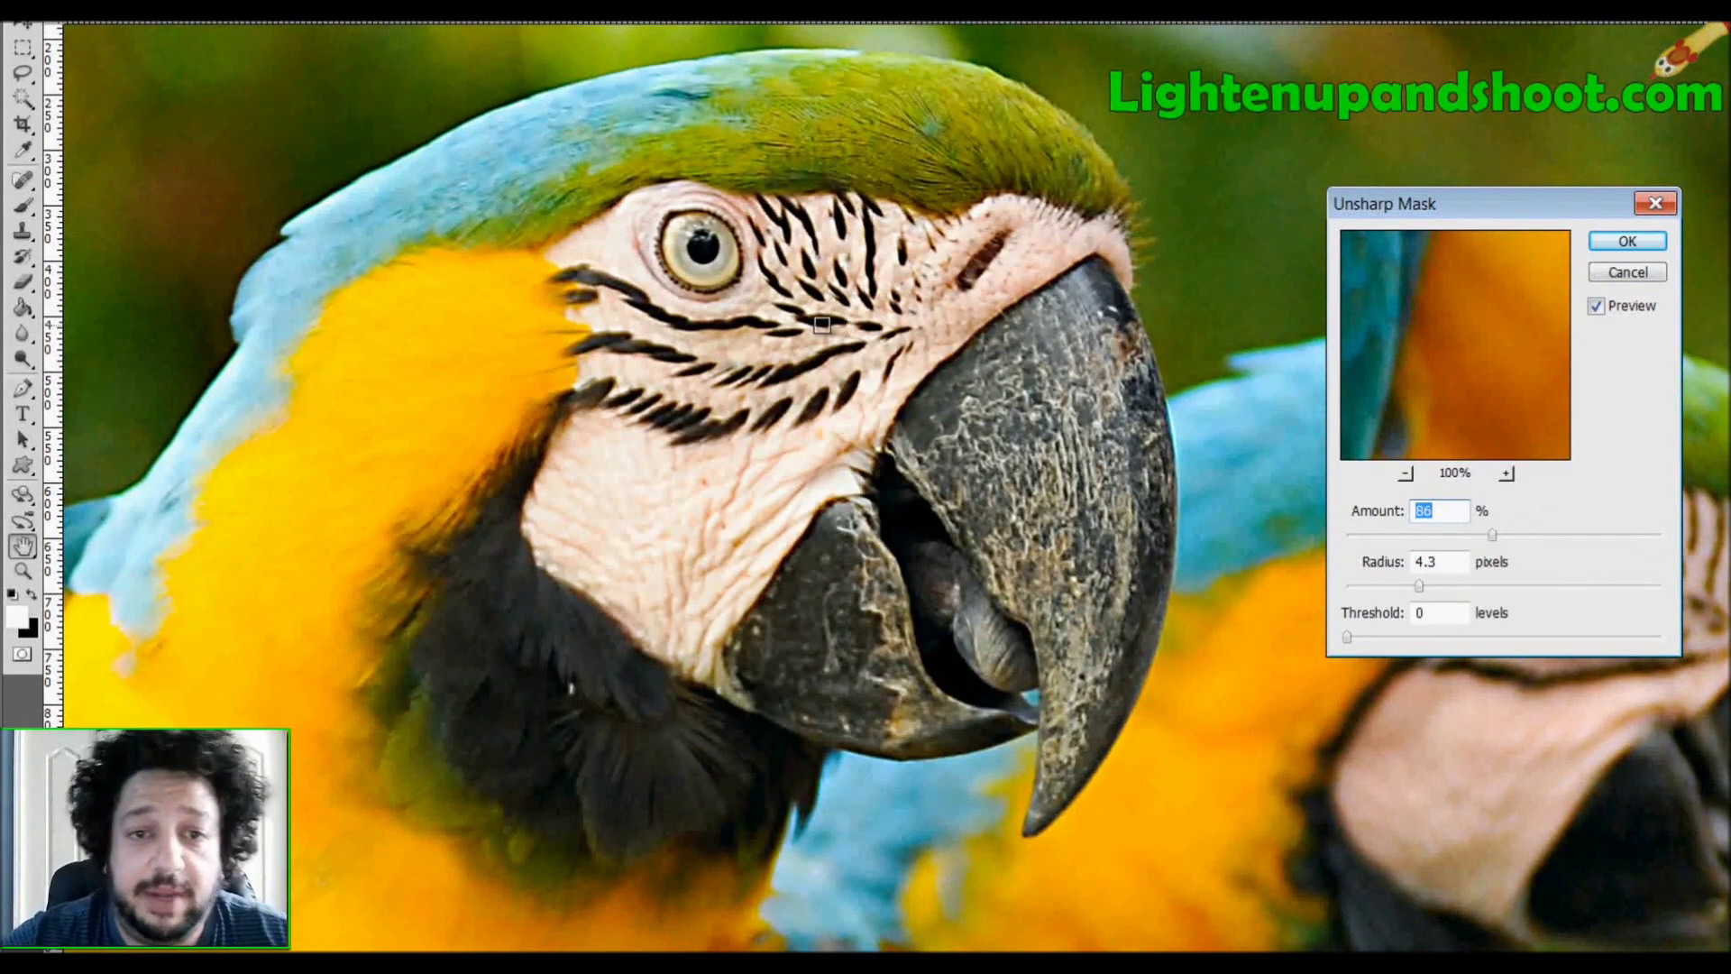
drag(1498, 534, 1501, 534)
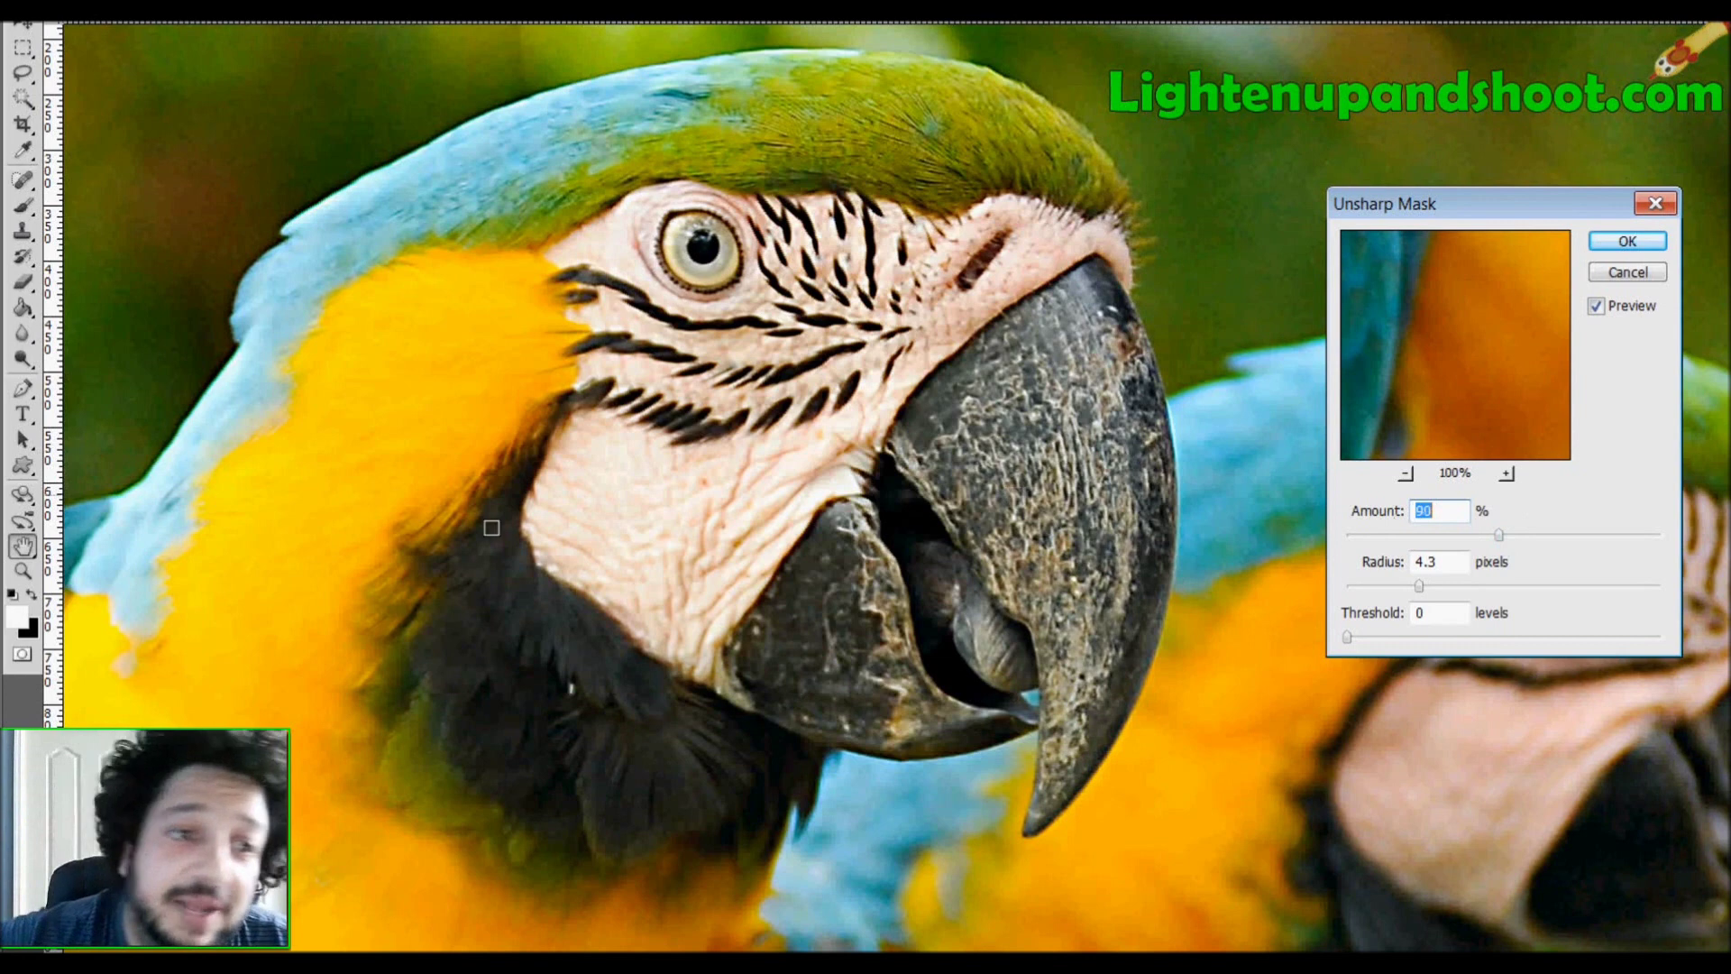
drag(1420, 586, 1416, 595)
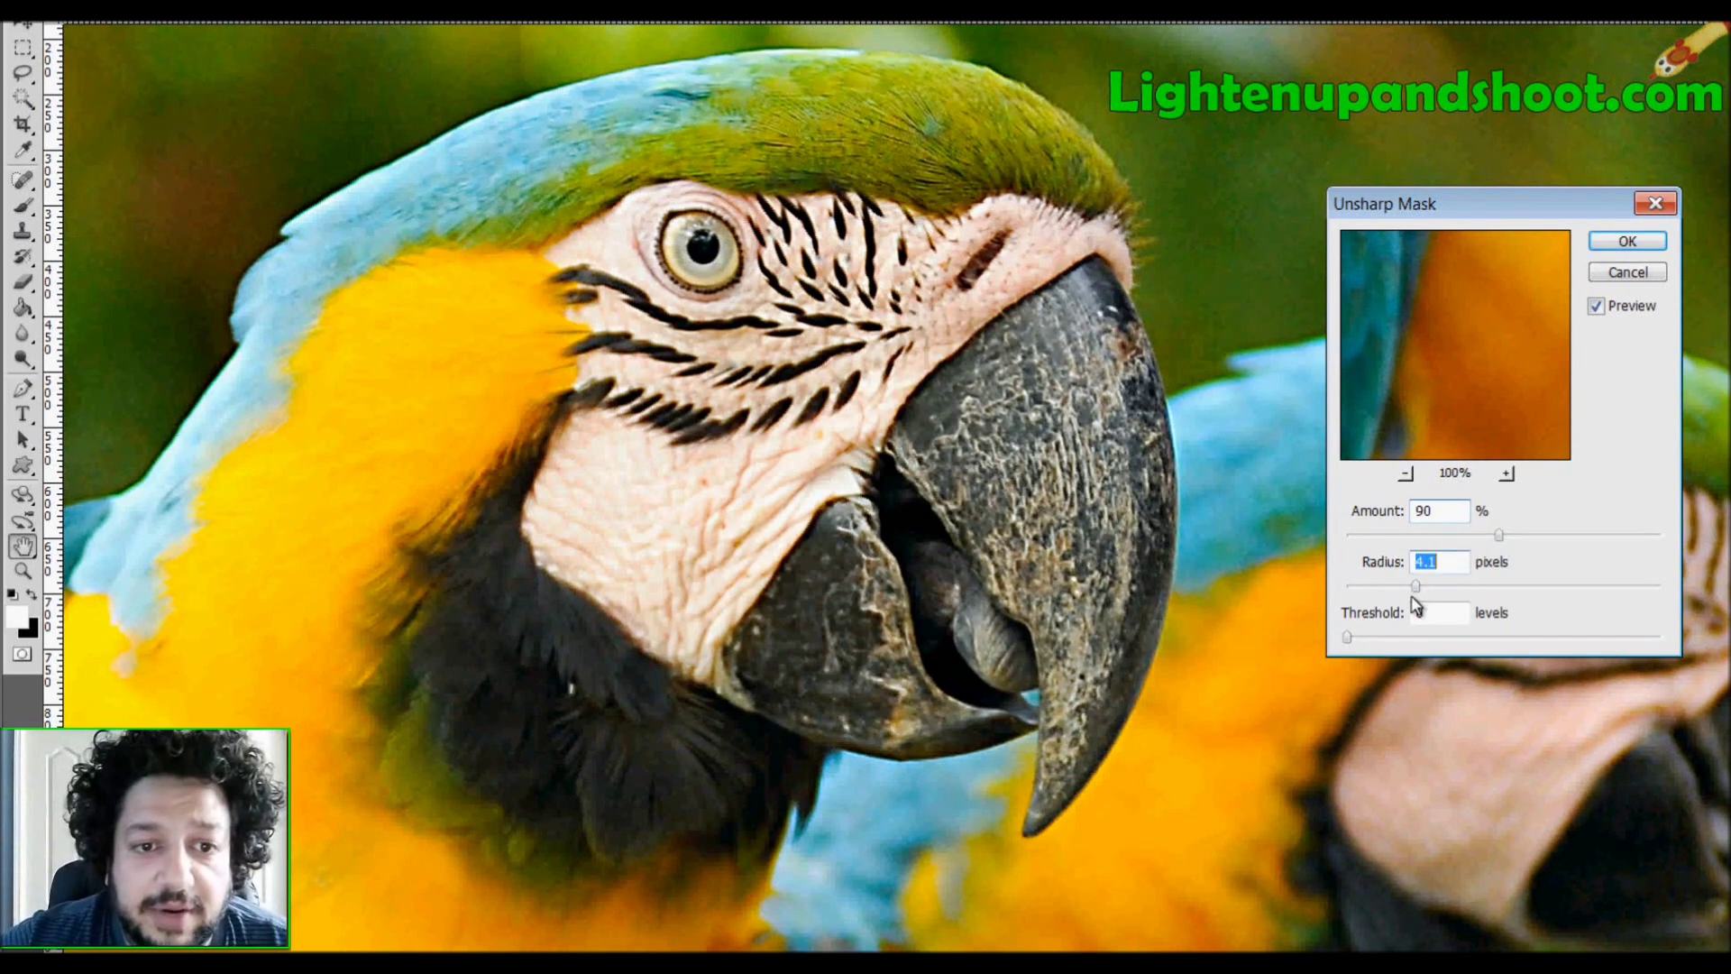
click(1603, 239)
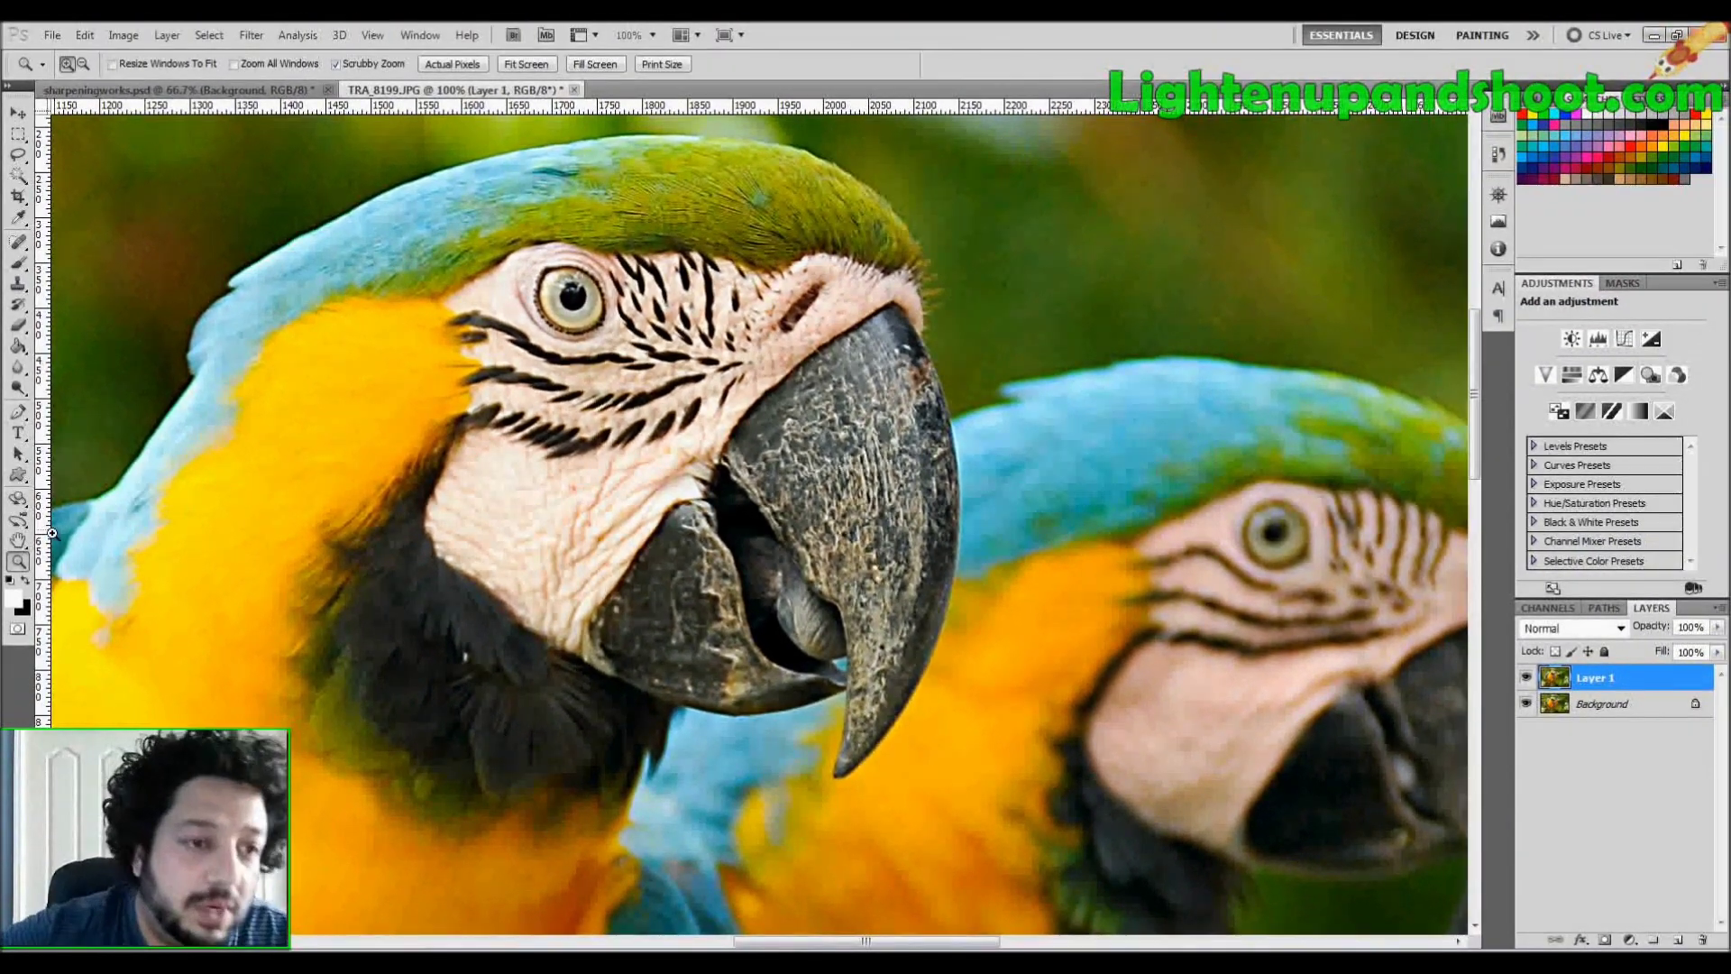
Step: Add a layer mask to the sharpened Layer 1 and invert it to black
double_click(17, 539)
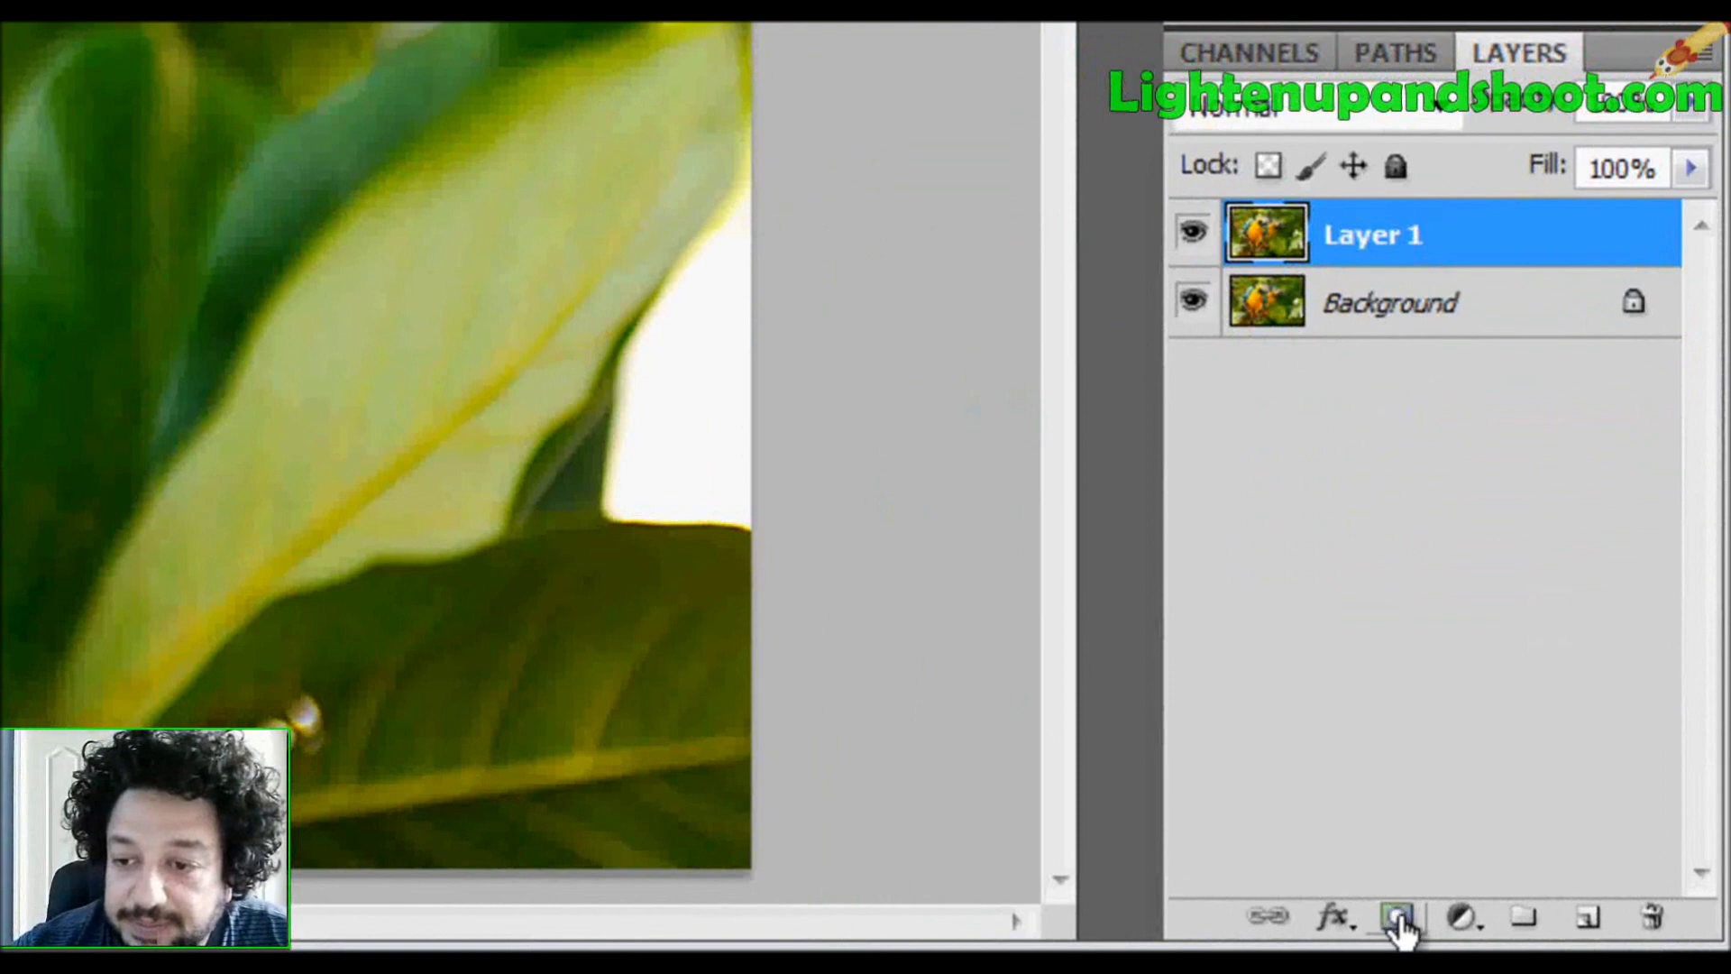
click(1396, 920)
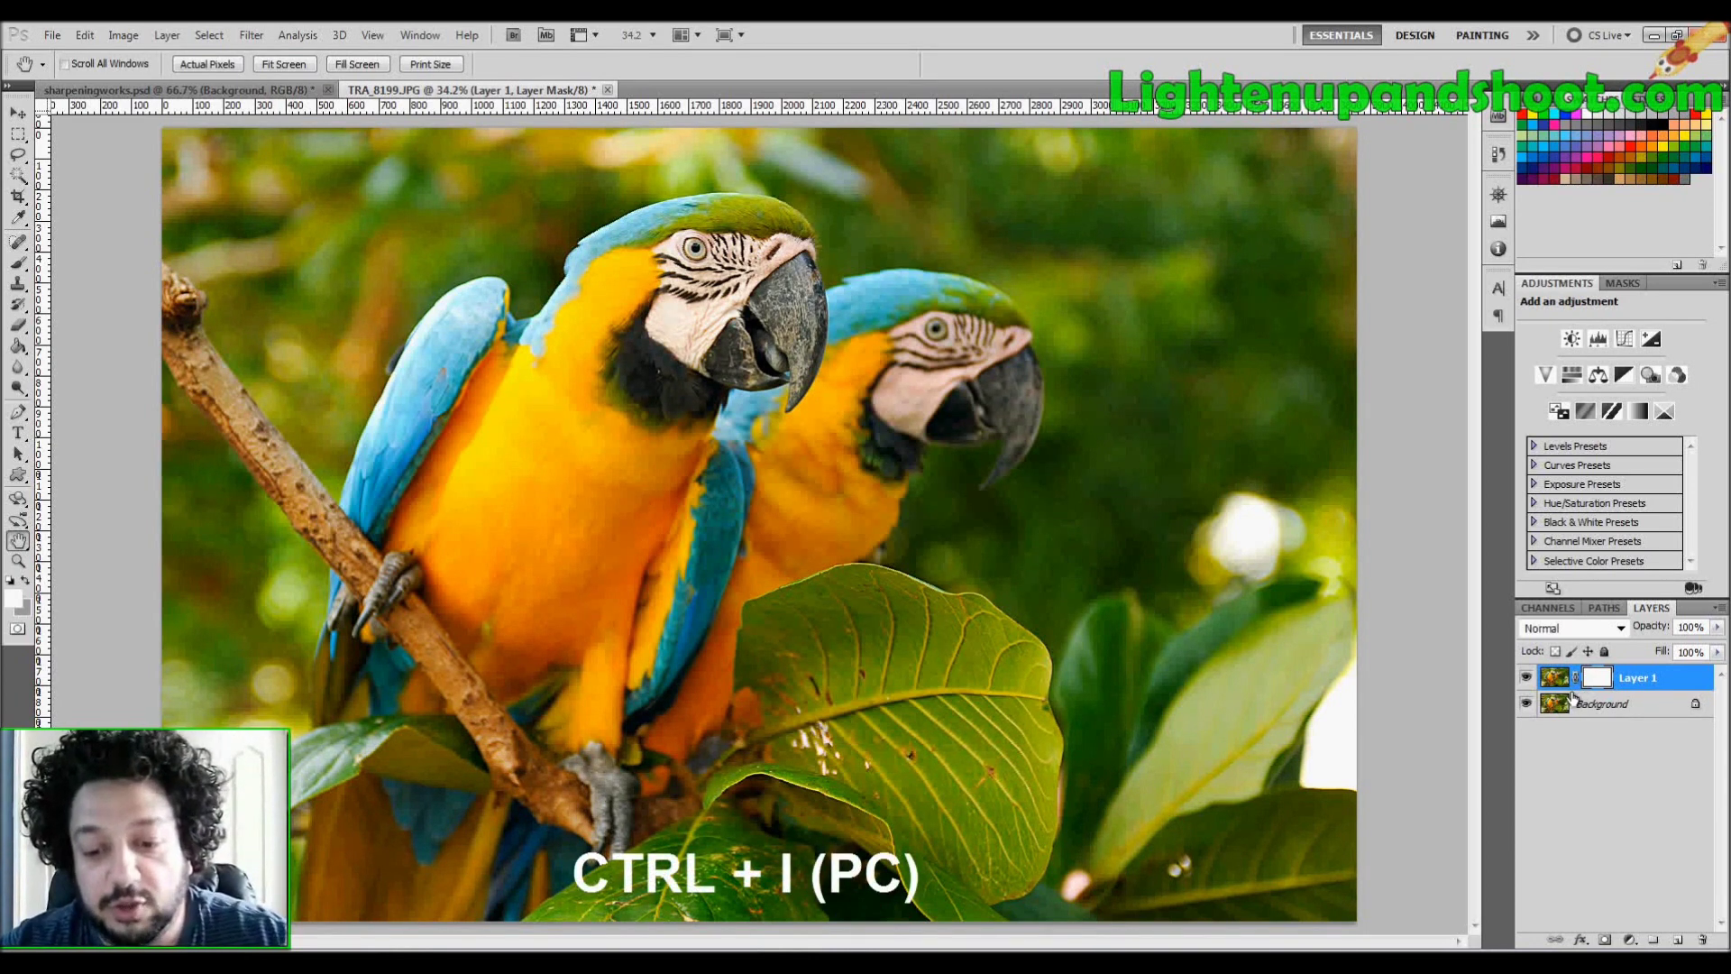
key(ctrl+i)
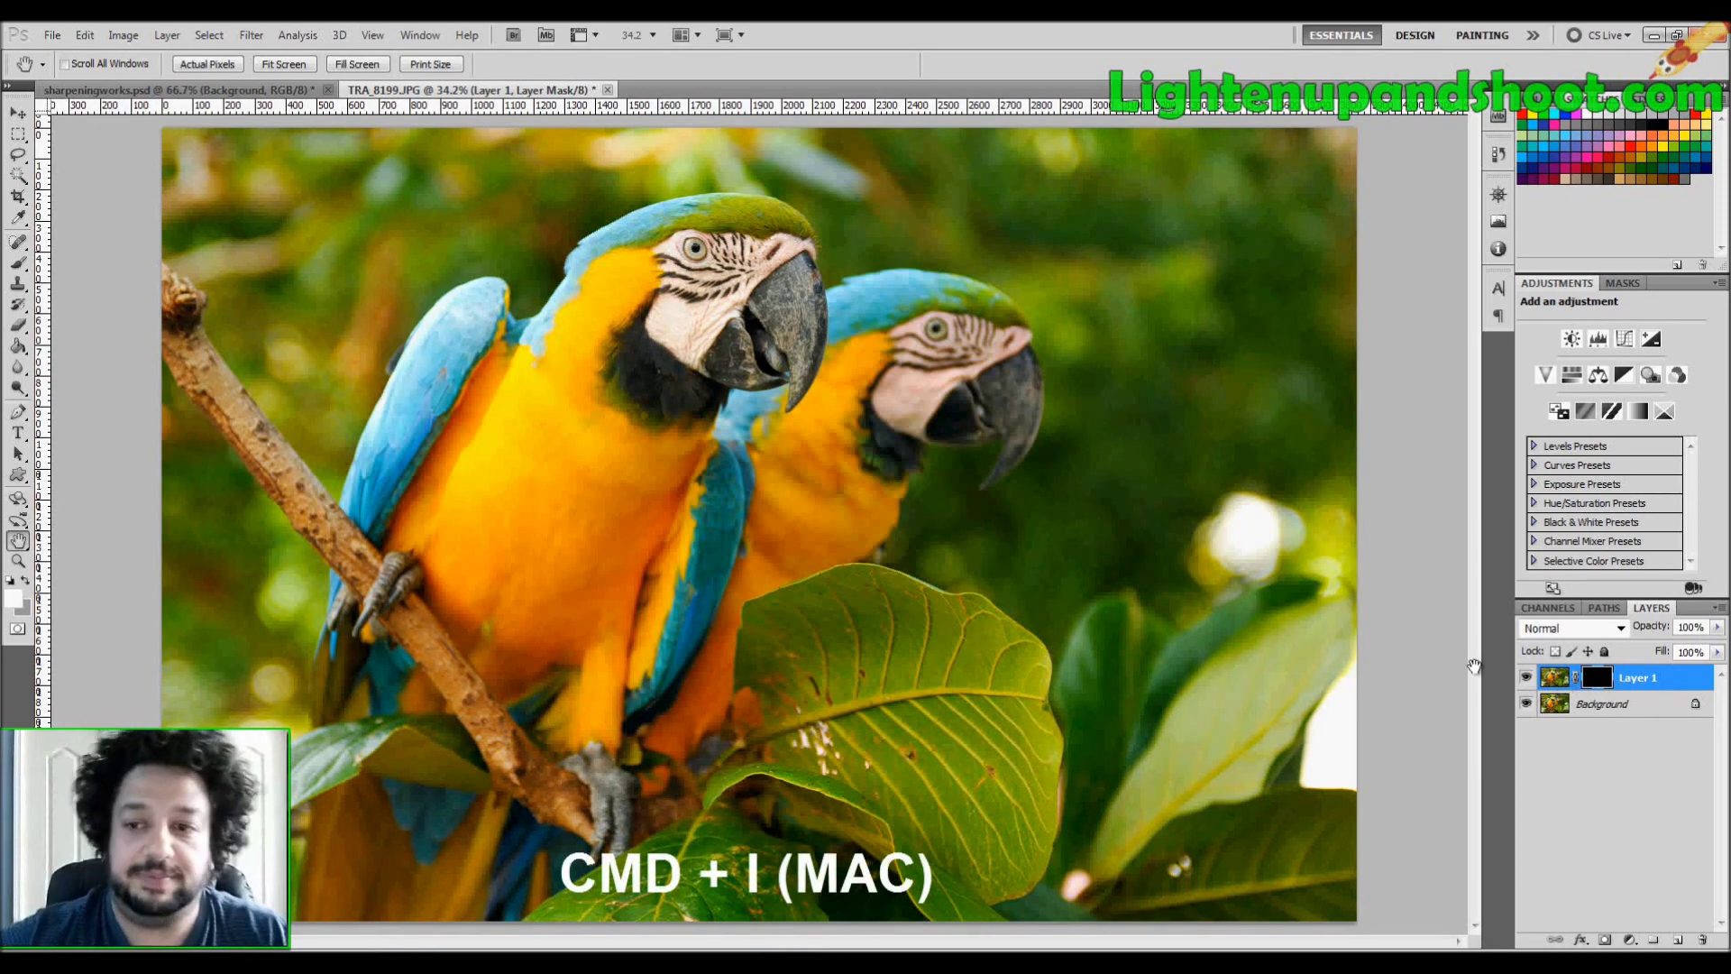
key(z)
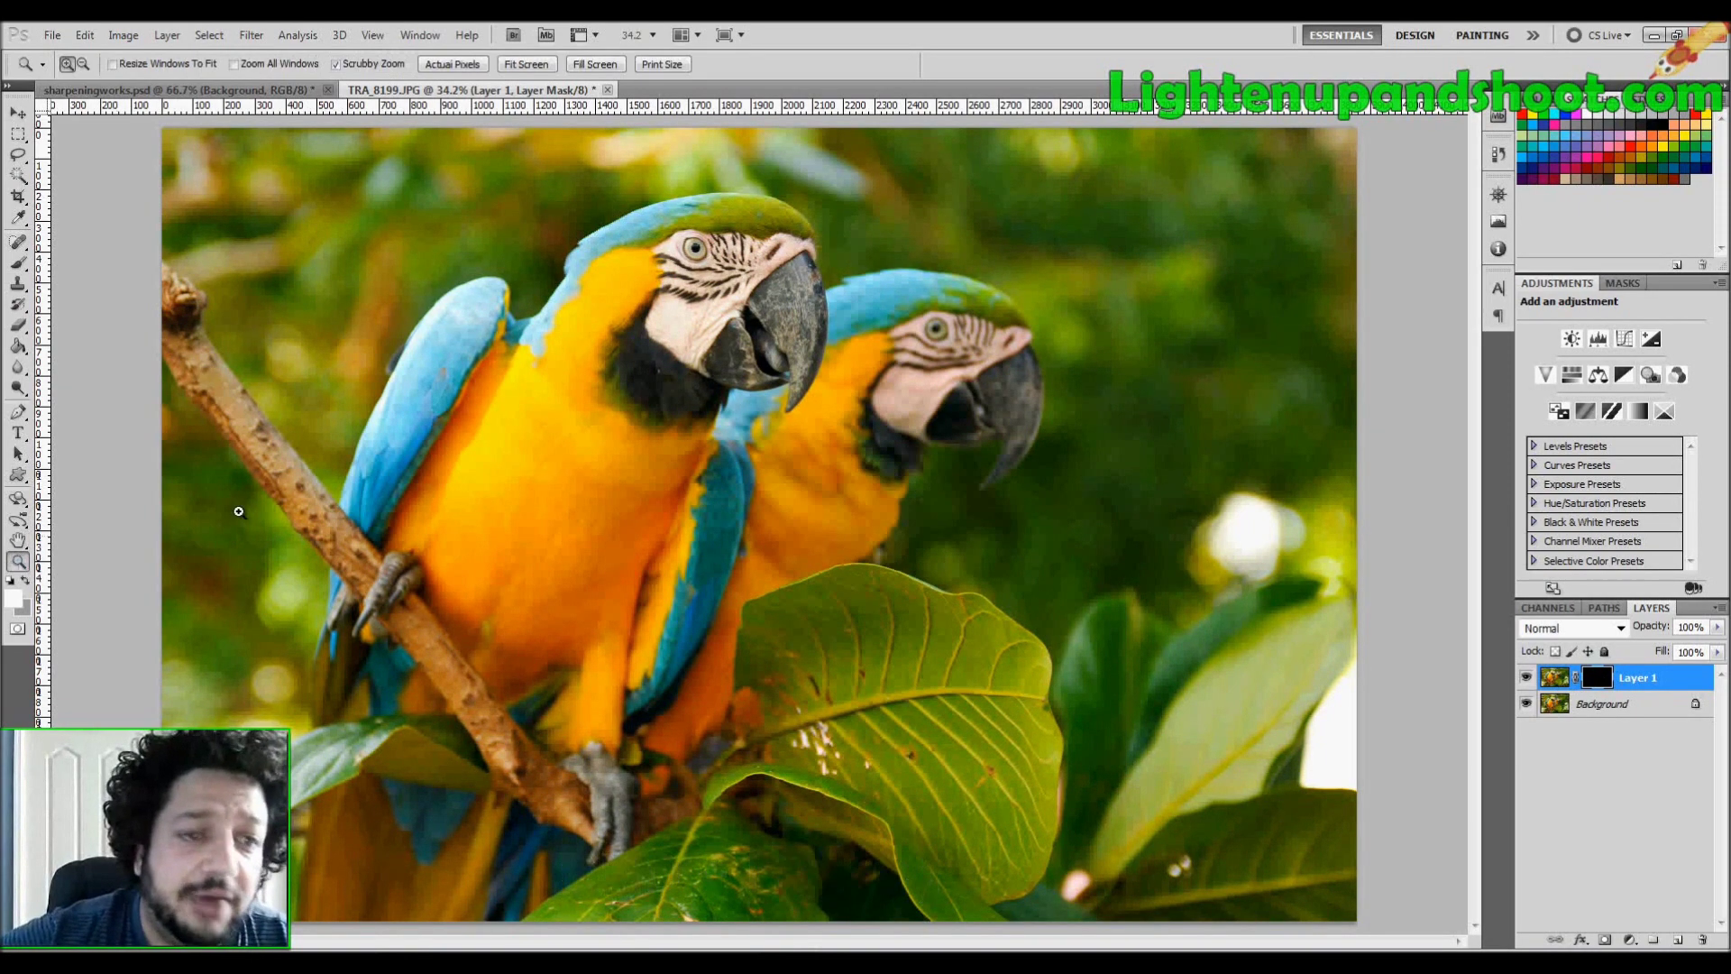
Step: Set up a soft 442 px brush to paint on Layer 1's mask around the front parrot's head
drag(711, 305, 887, 527)
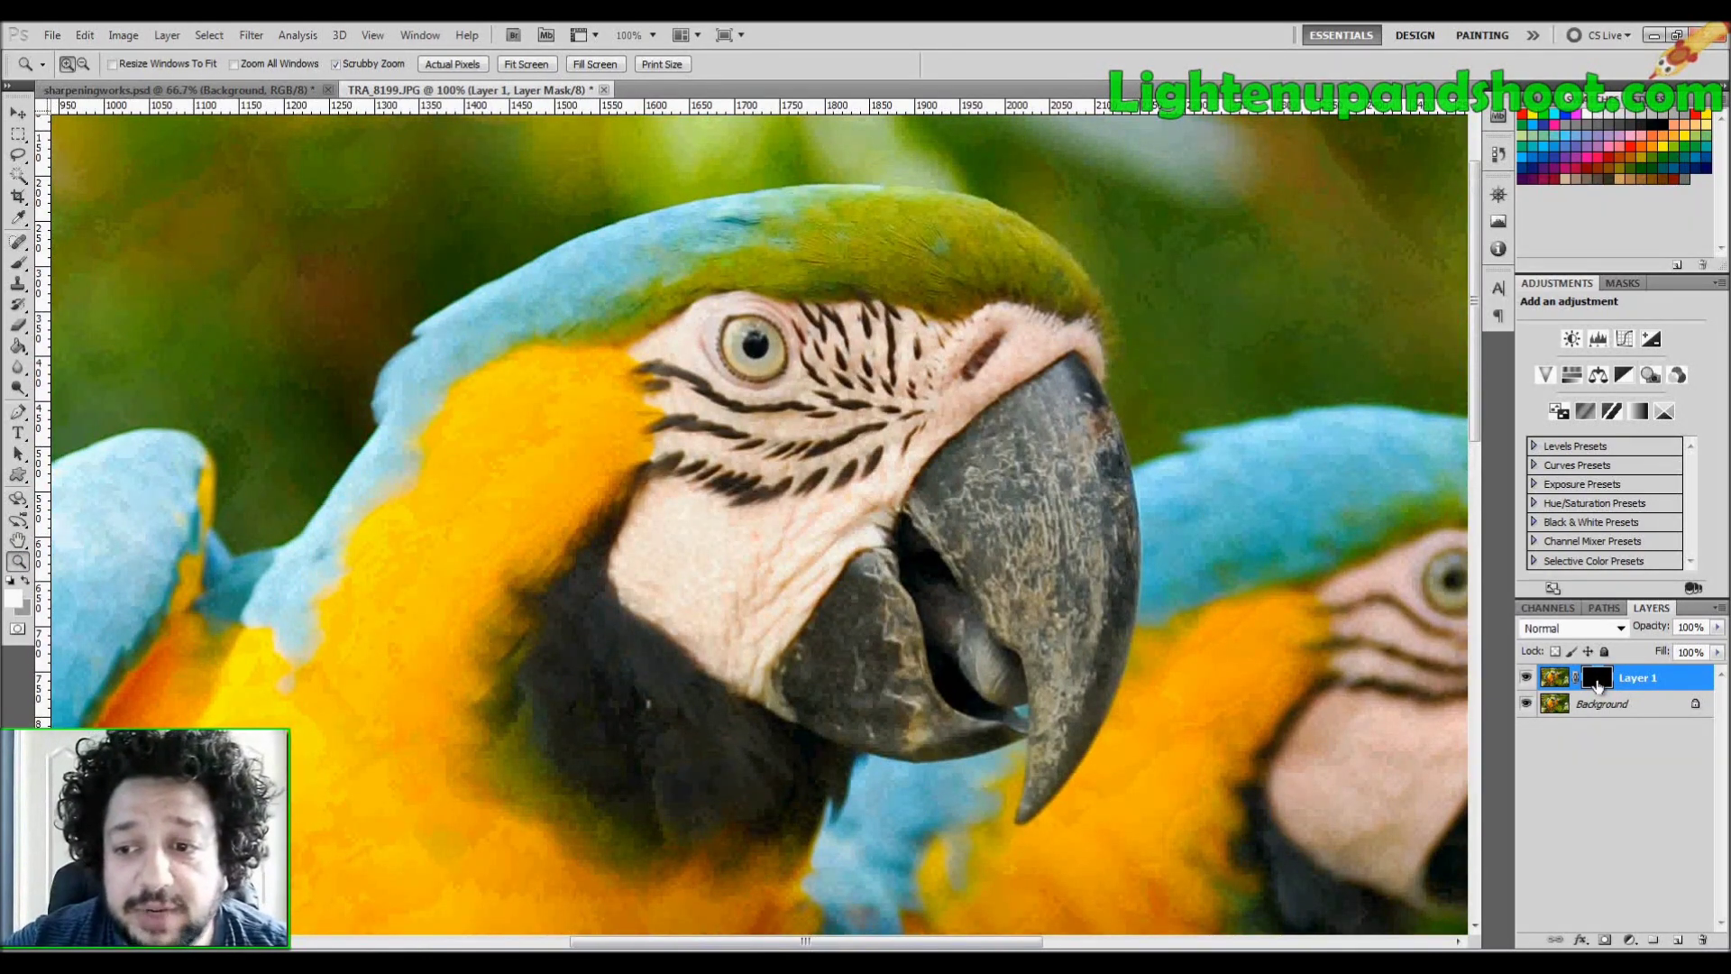
key(b)
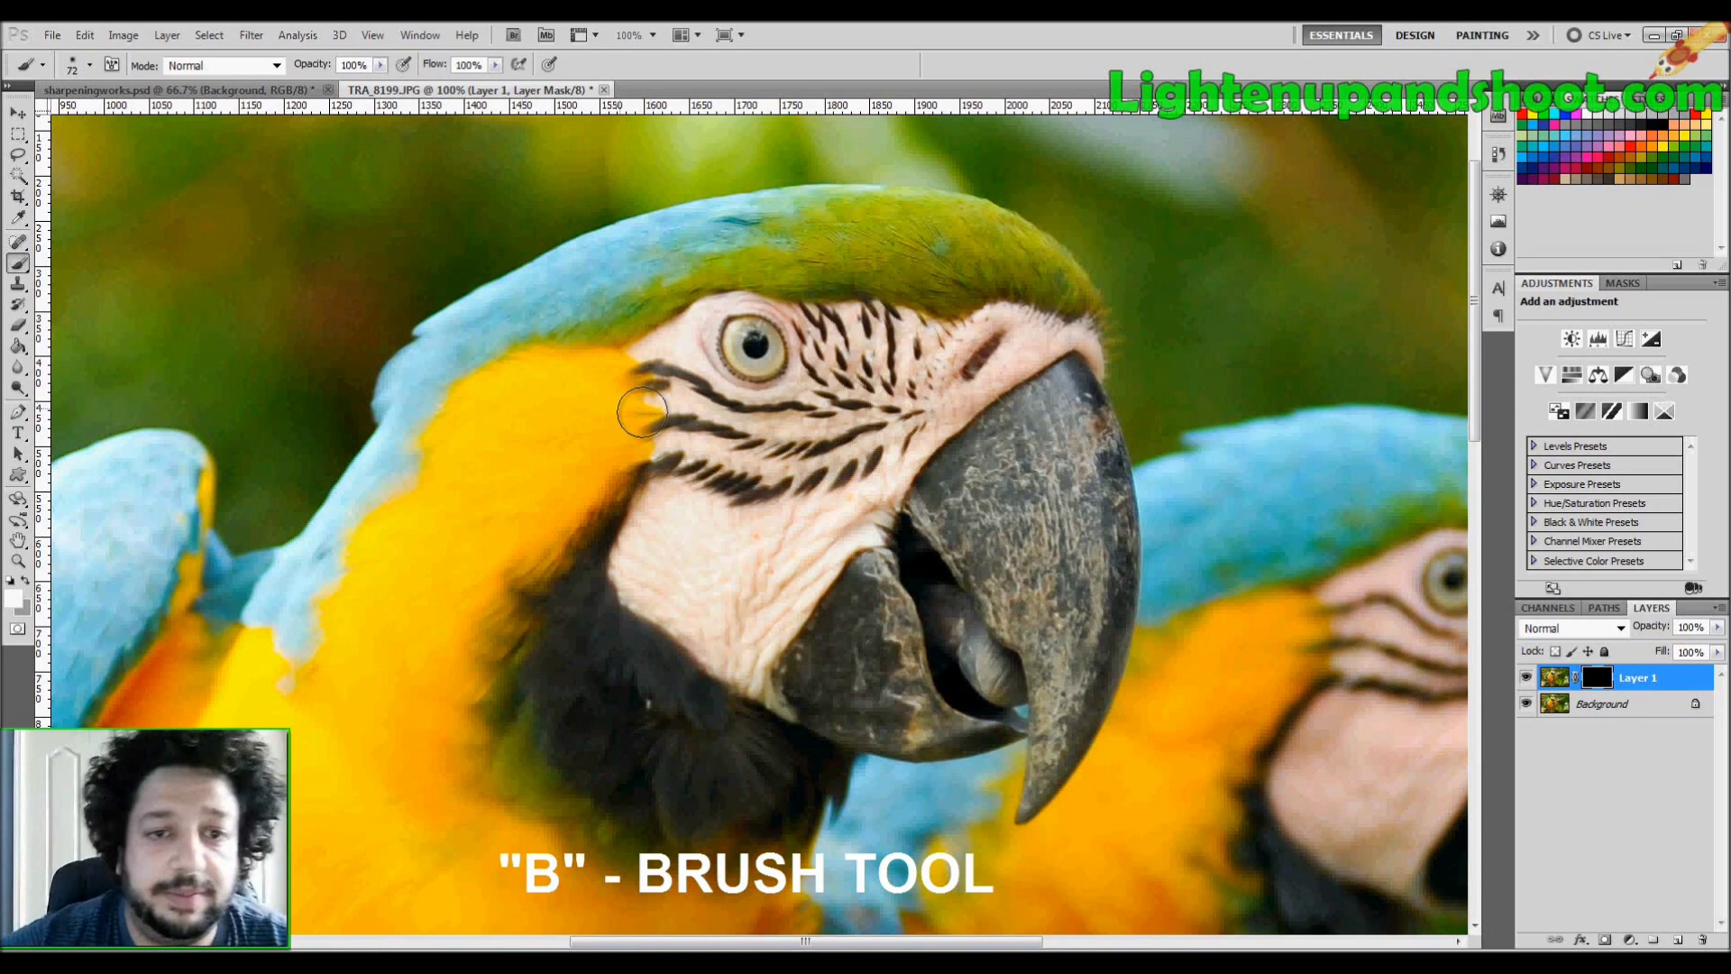
right_click(740, 480)
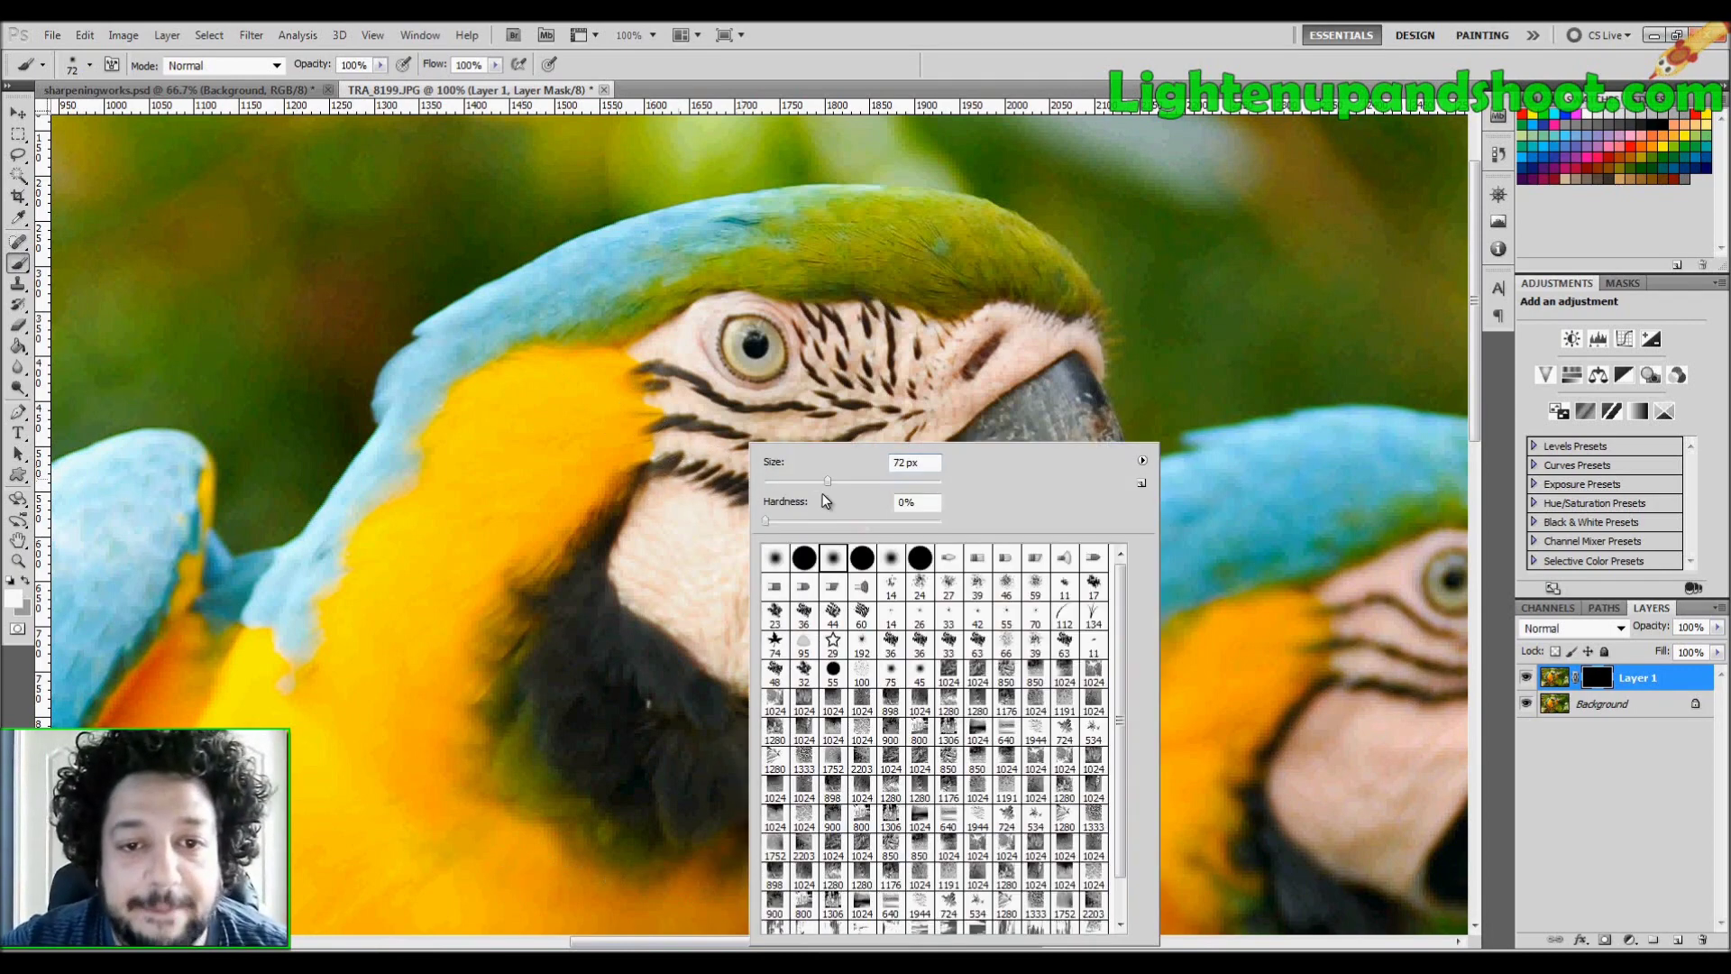
drag(868, 480, 918, 480)
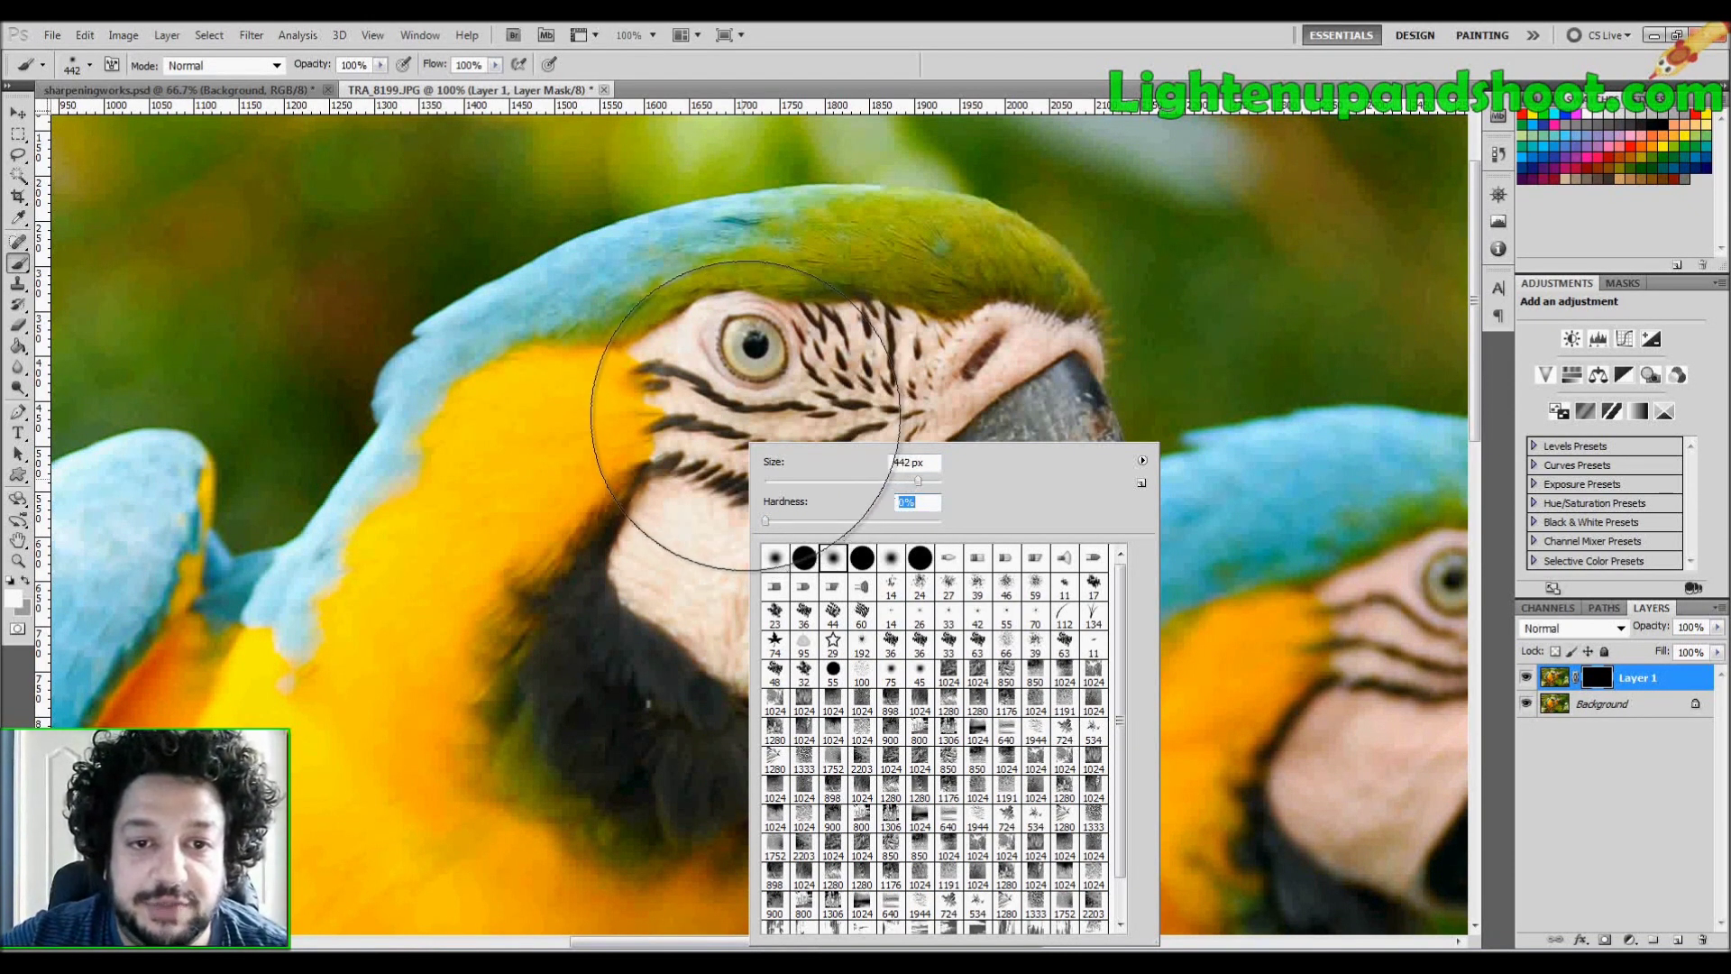
click(748, 442)
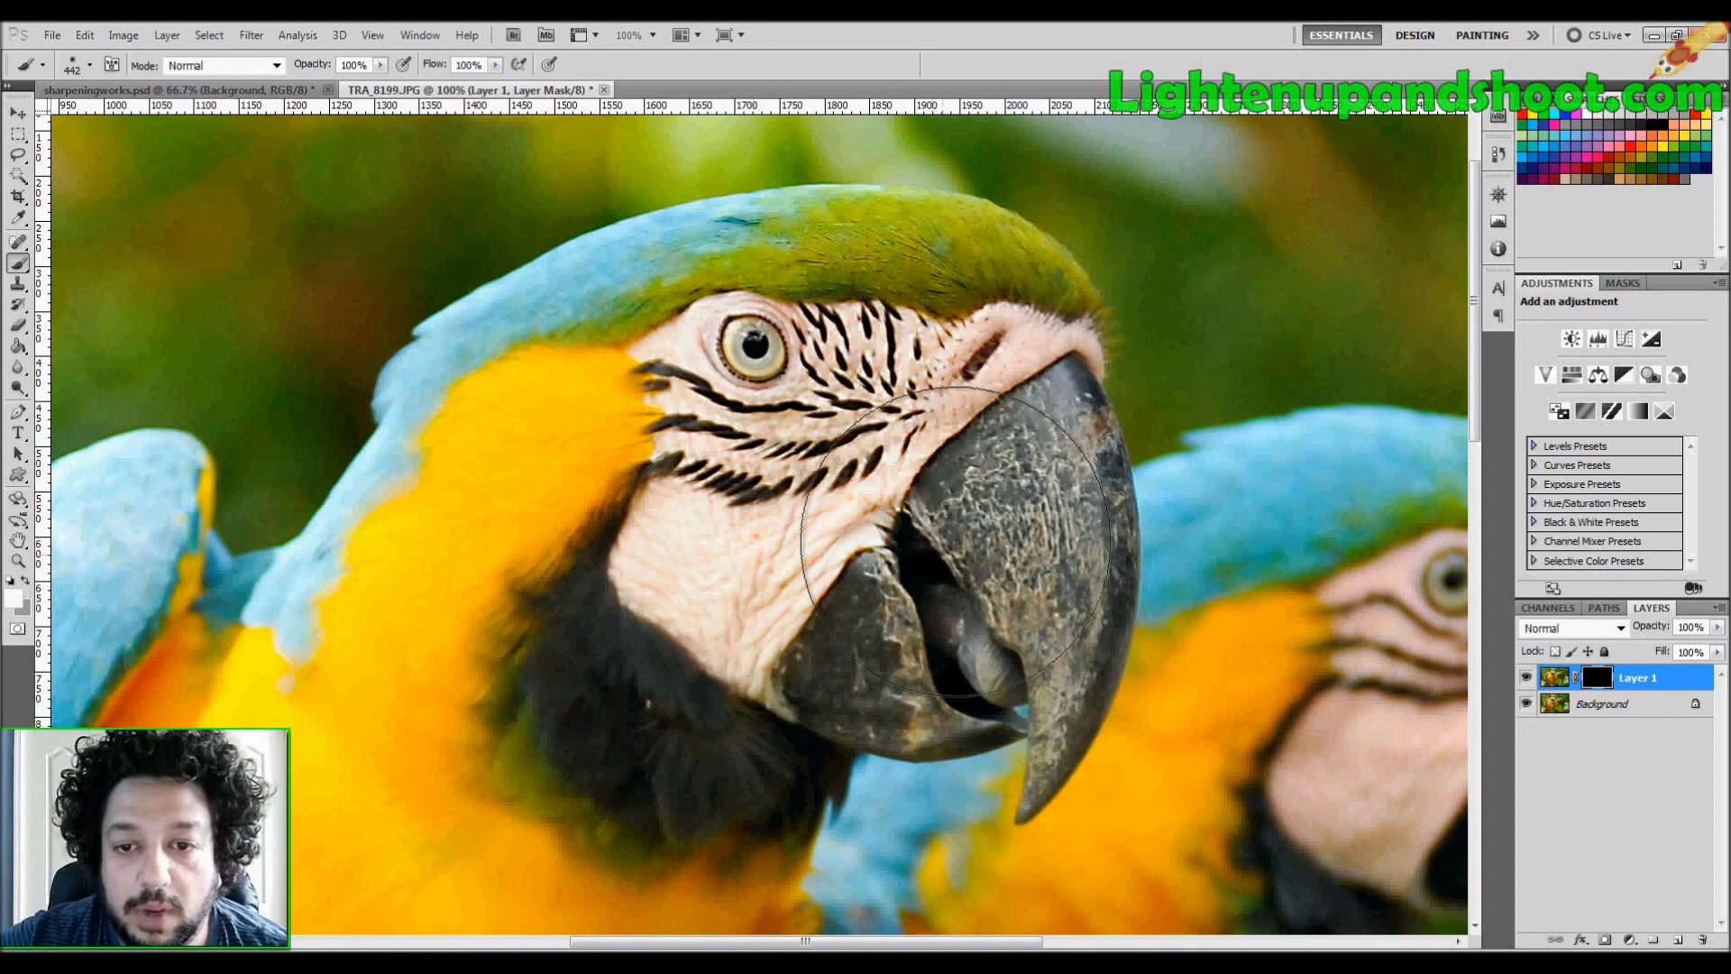
Step: Paint white on Layer 1's mask over the front parrot's face and beak to reveal the sharpening
mouse_move(883, 561)
mouse_down()
mouse_move(776, 613)
mouse_move(826, 512)
mouse_up()
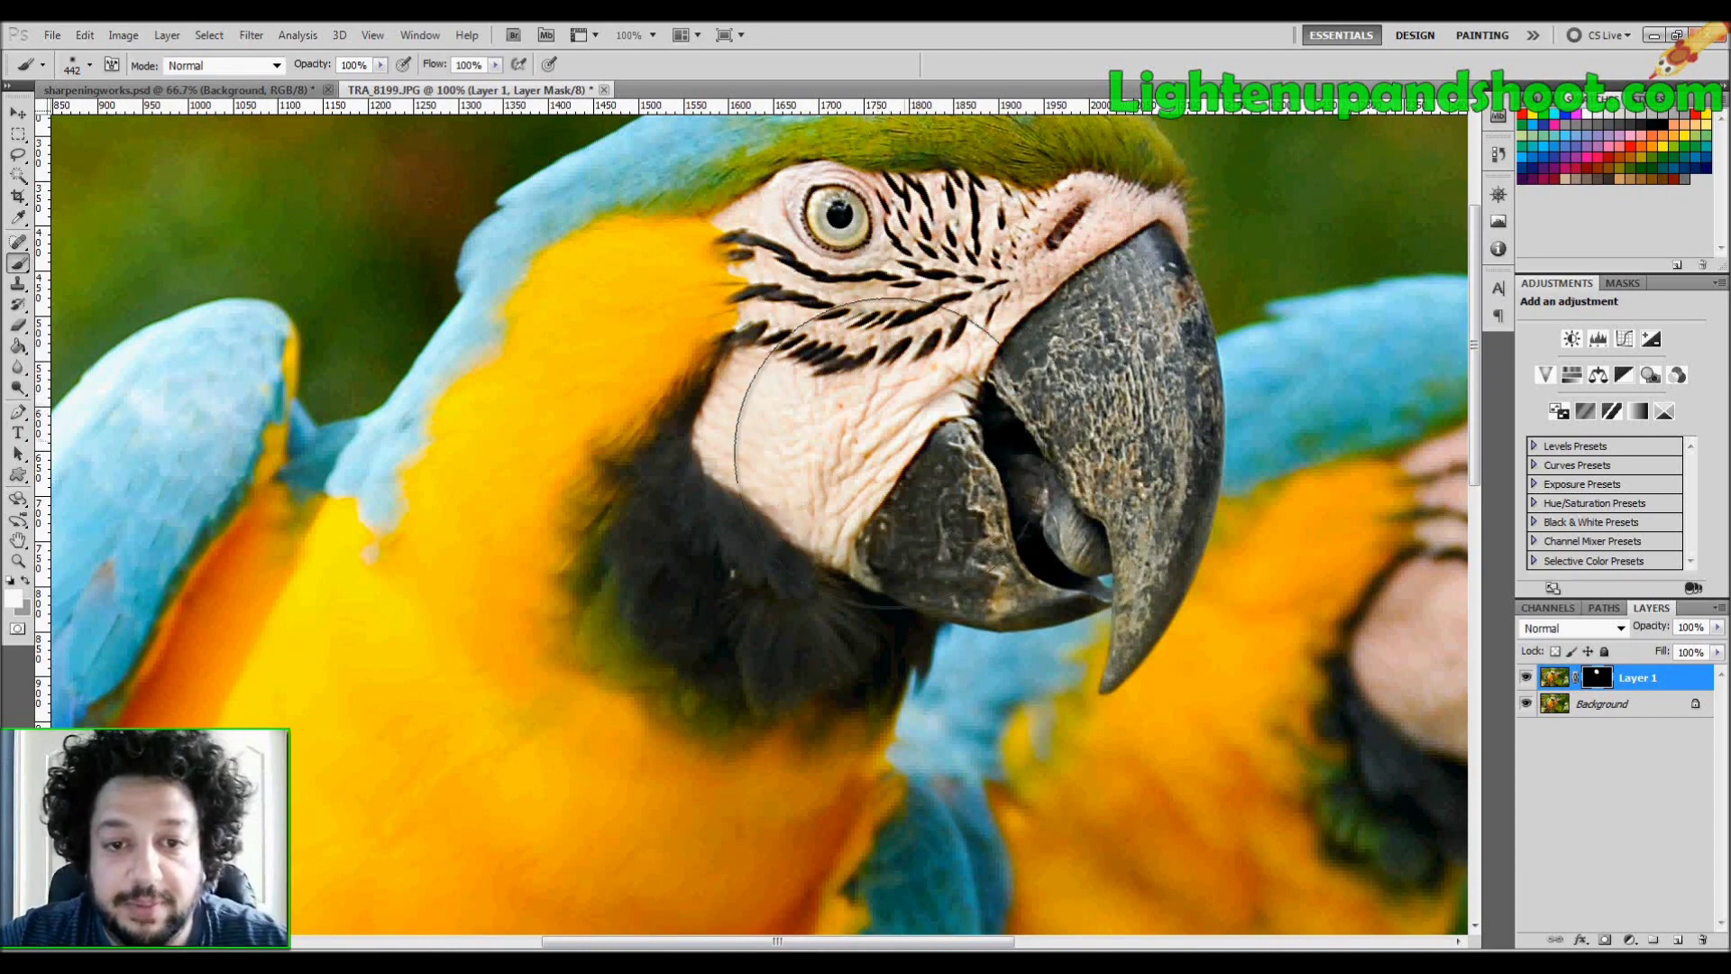
drag(911, 327, 849, 438)
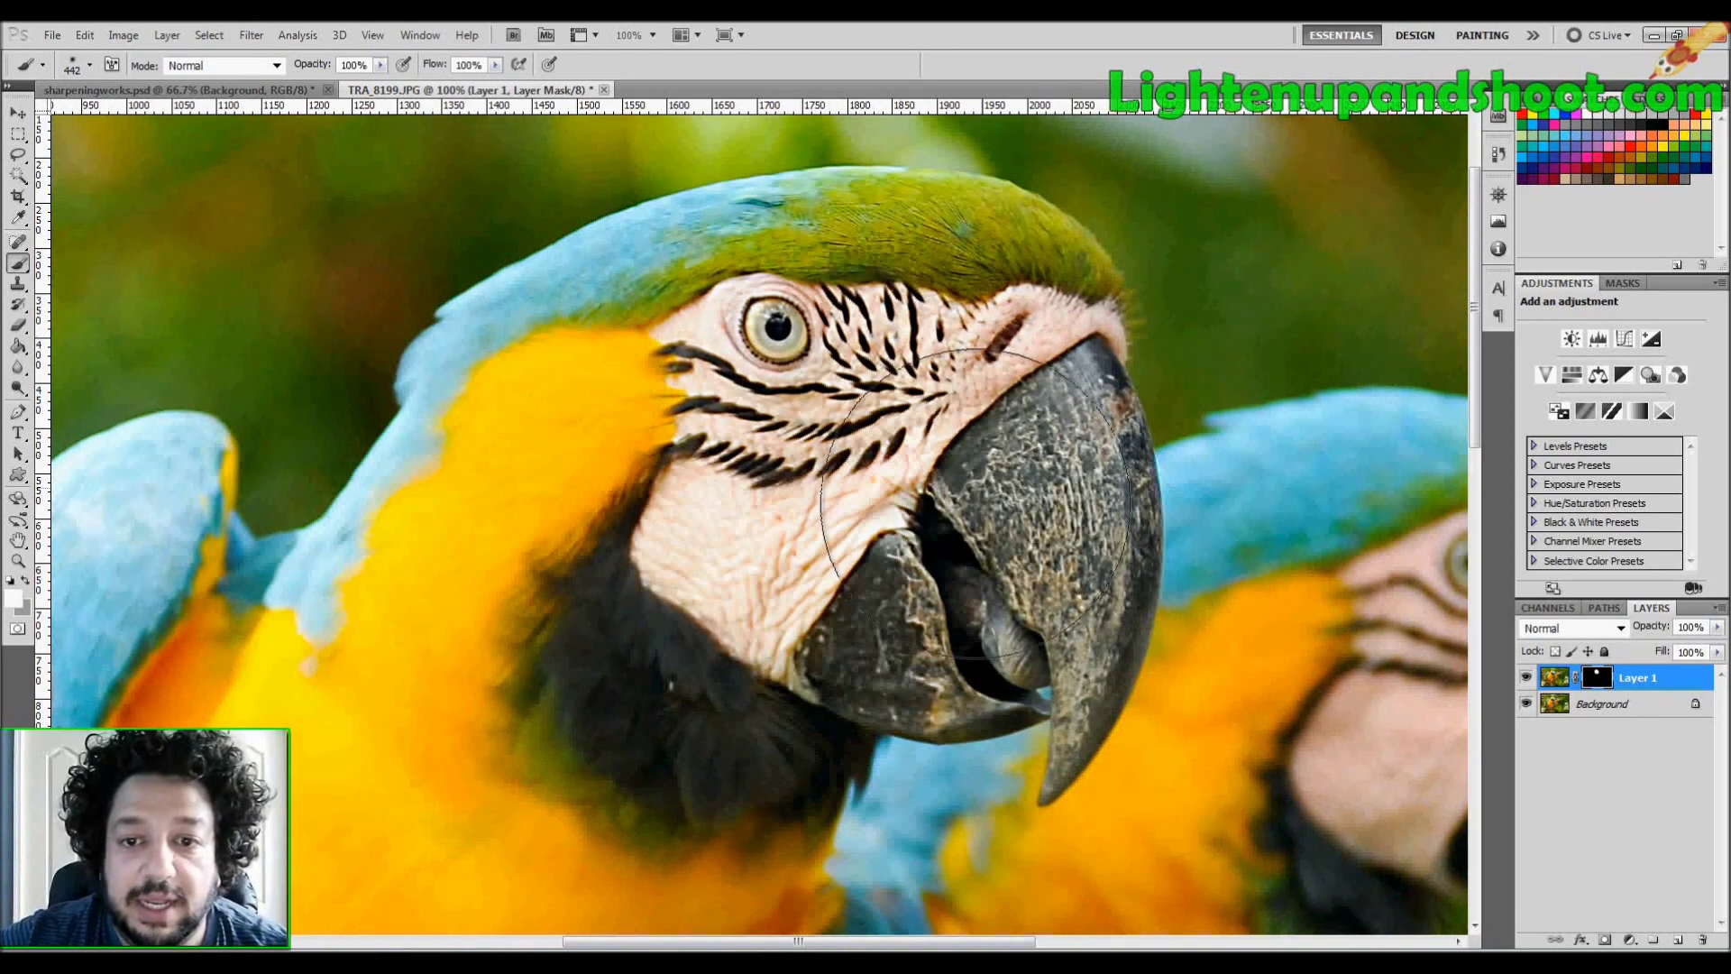
drag(999, 534, 962, 444)
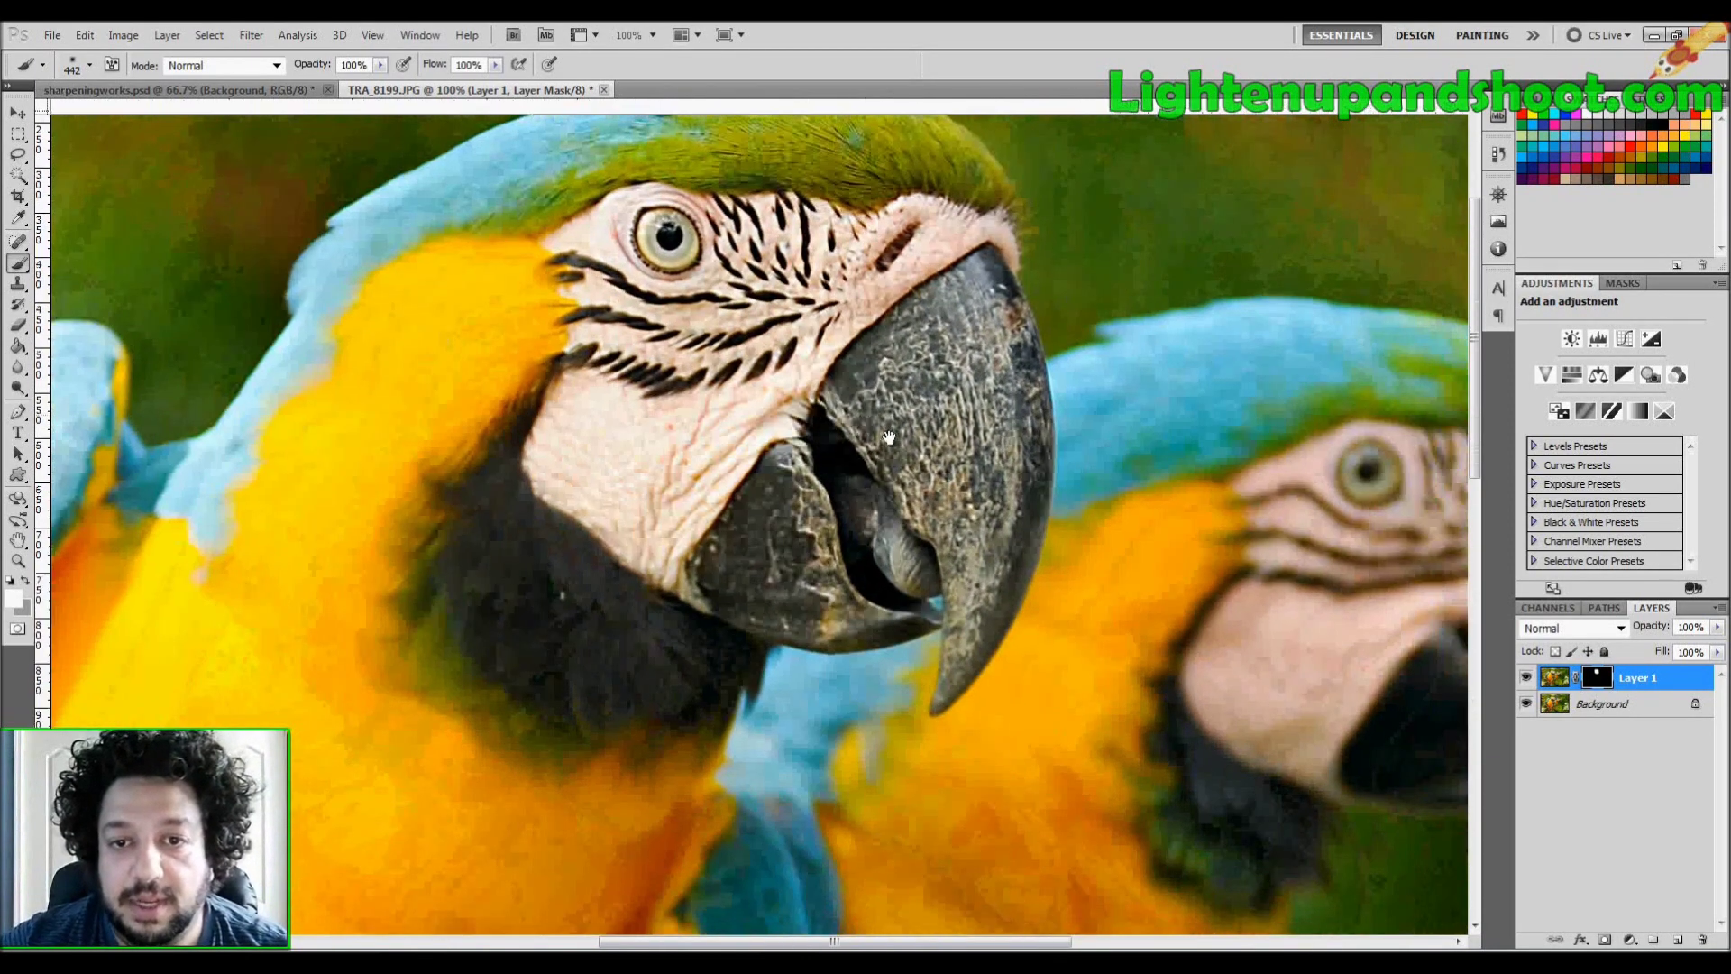
Step: Paint white on Layer 1's mask over the lower foreground leaf beside the front parrot's foot
key(ctrl+r)
mouse_move(857, 866)
mouse_down()
mouse_move(881, 433)
mouse_move(857, 475)
mouse_move(890, 491)
mouse_up()
key(ctrl+r)
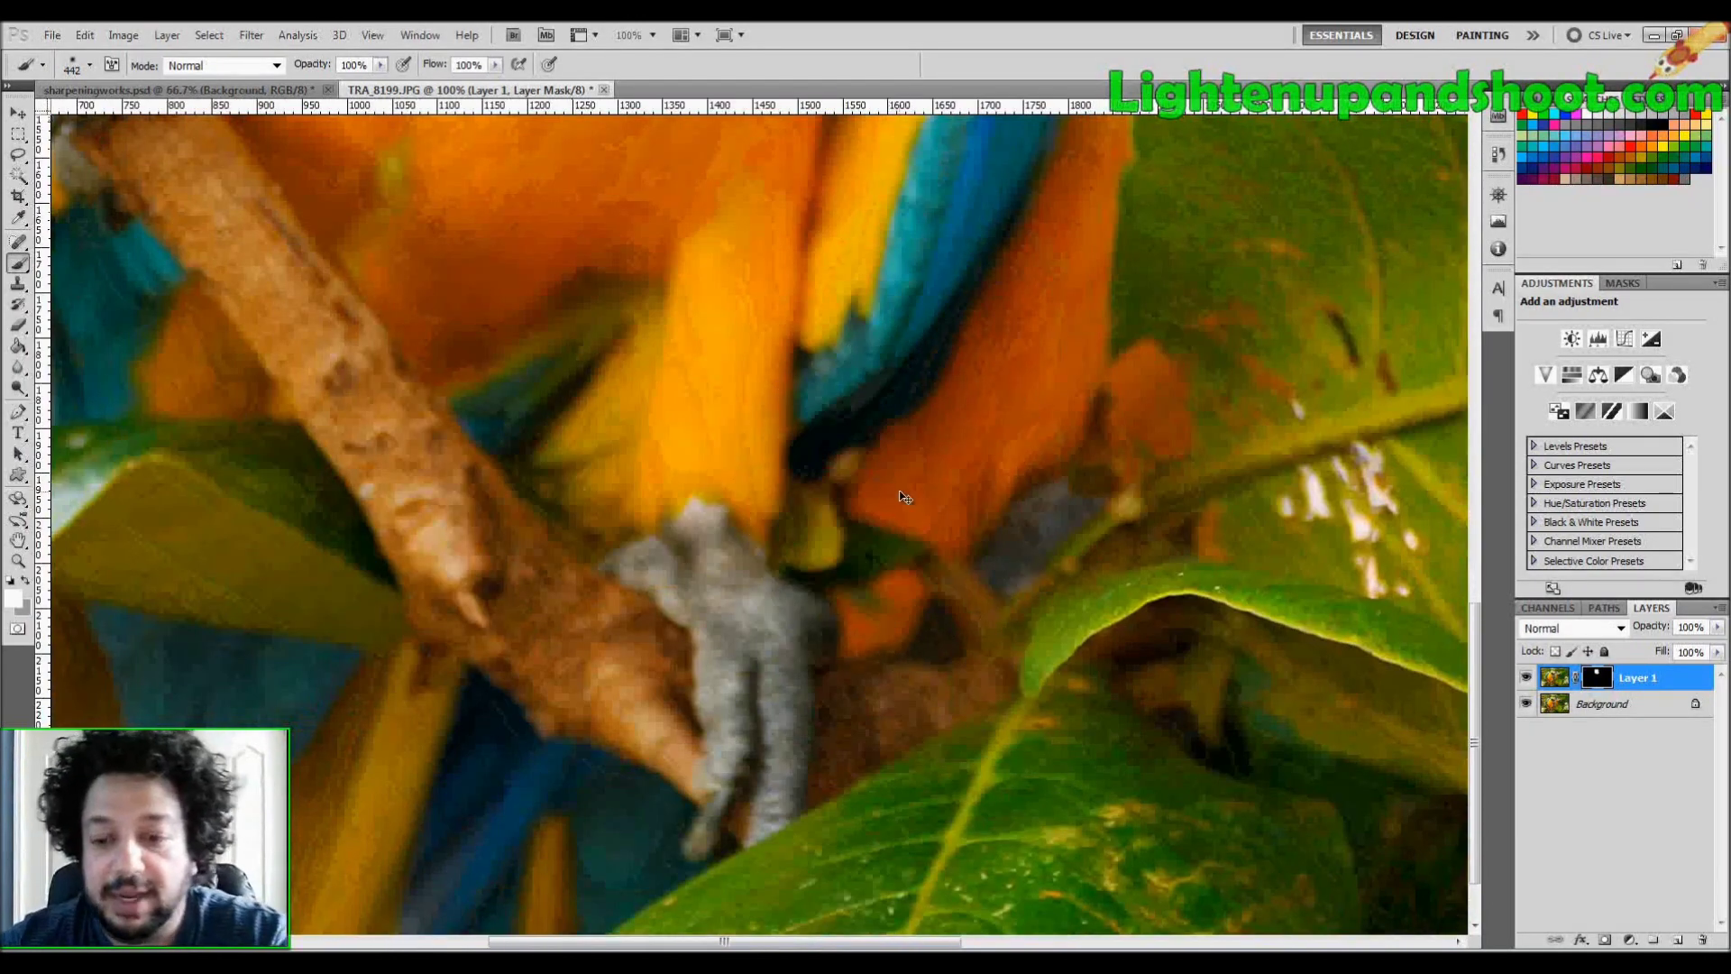
key(ctrl+minus)
key(ctrl+minus)
mouse_move(843, 507)
mouse_down()
mouse_move(567, 566)
mouse_move(726, 507)
mouse_up()
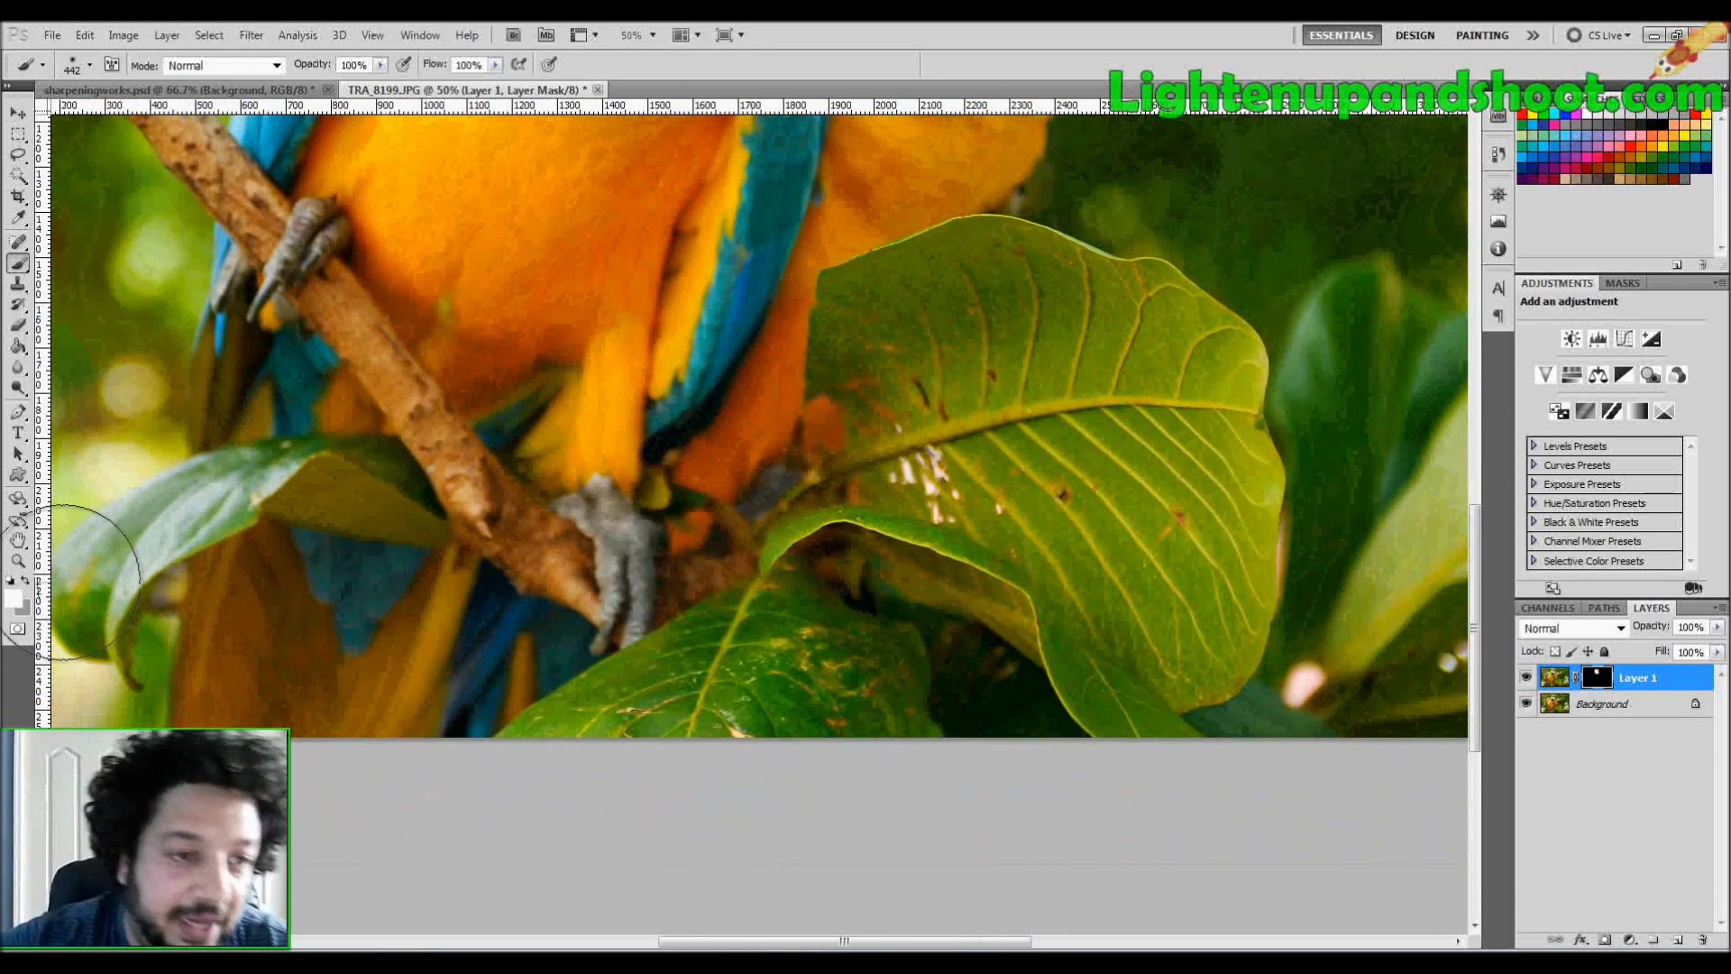
click(19, 562)
drag(683, 674, 744, 703)
key(b)
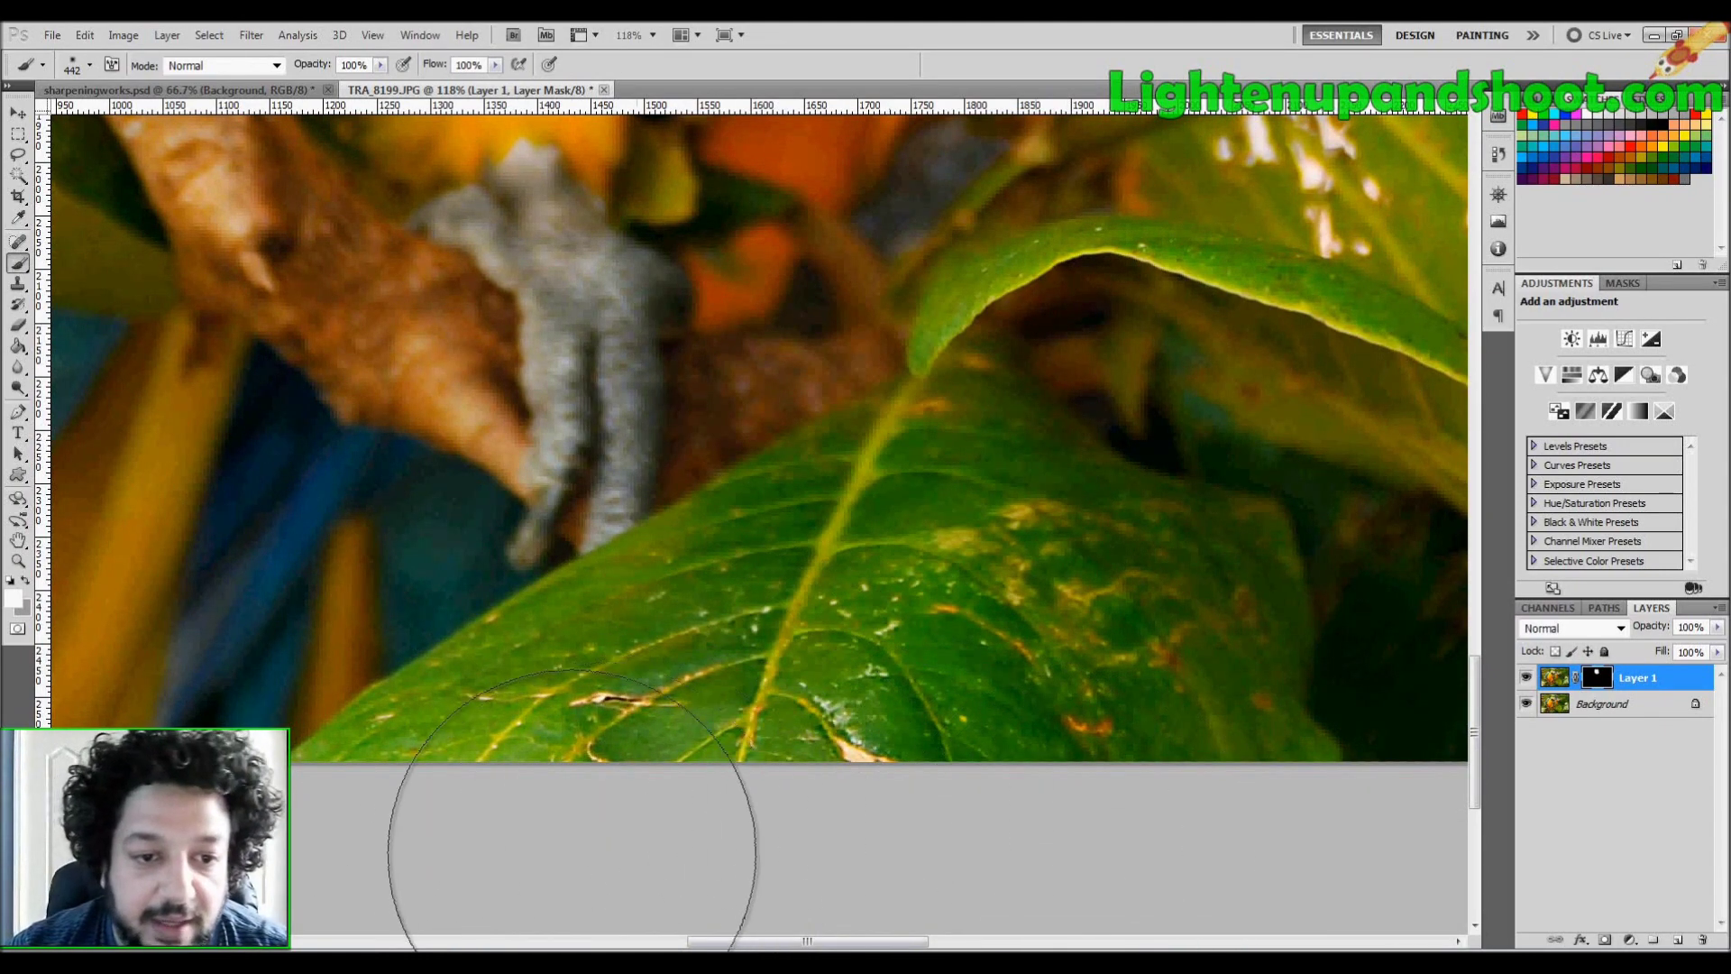
drag(721, 653, 565, 611)
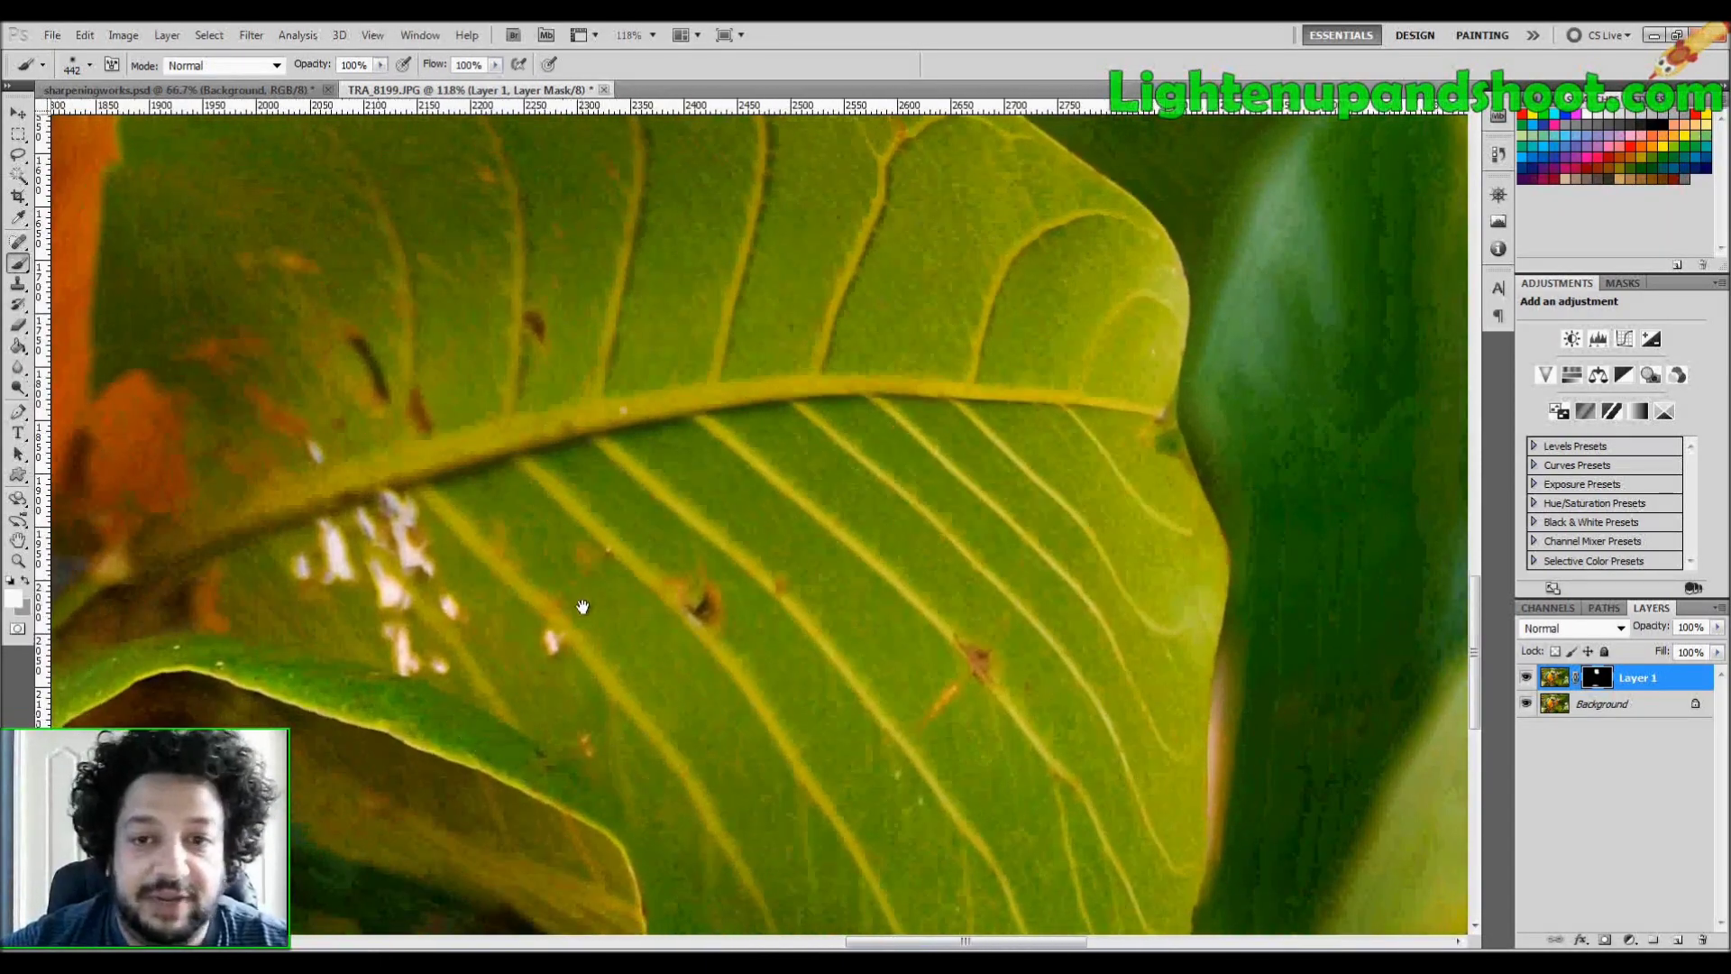
Step: Change the foreground colour to 50% gray and paint Layer 1's mask over the large foreground leaf
key(ctrl+minus)
key(ctrl+minus)
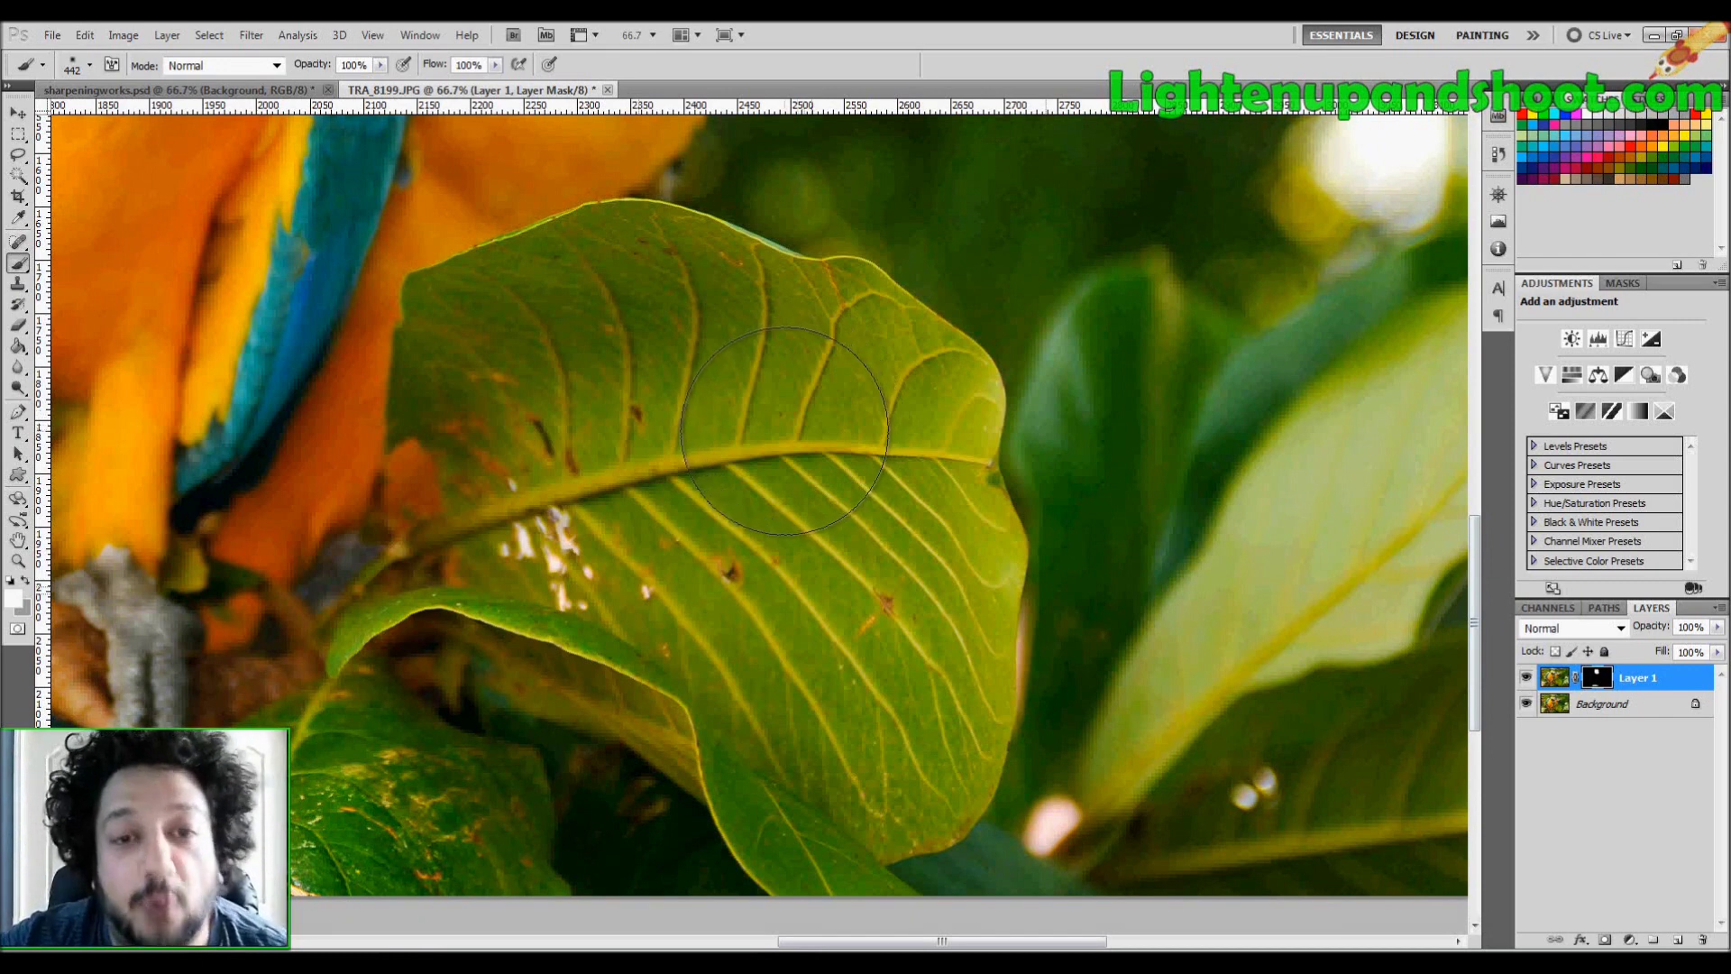
click(1683, 116)
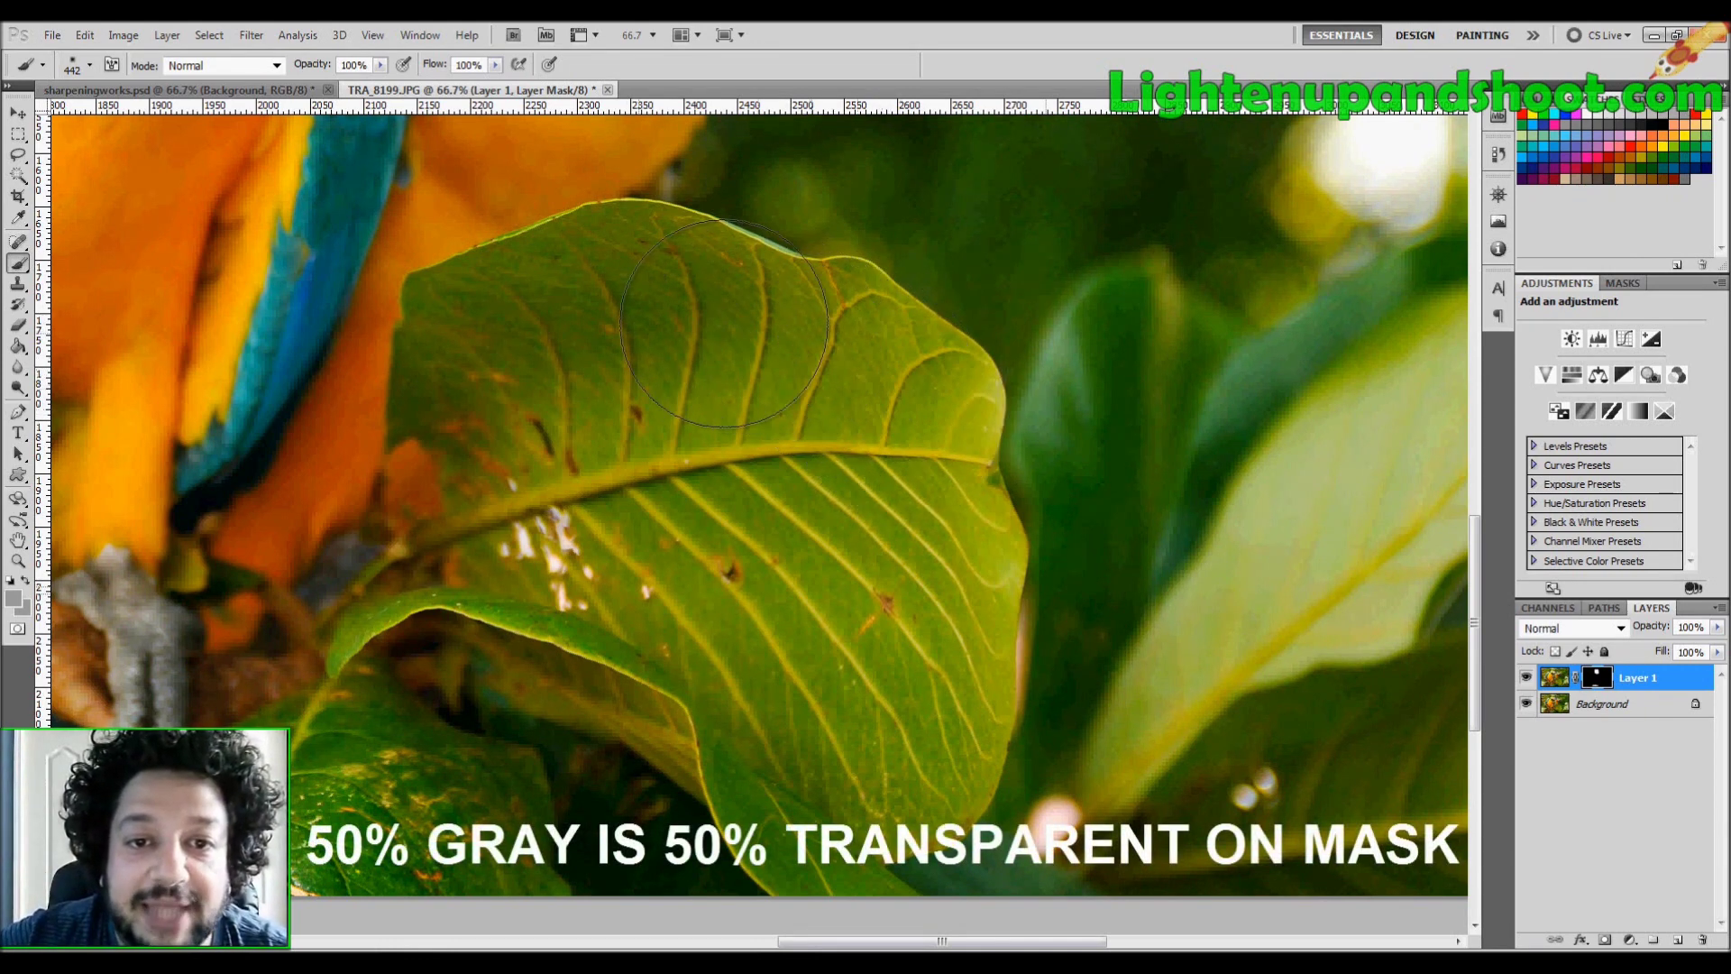
mouse_move(825, 361)
mouse_down()
mouse_move(906, 420)
mouse_move(909, 455)
mouse_move(738, 330)
mouse_up()
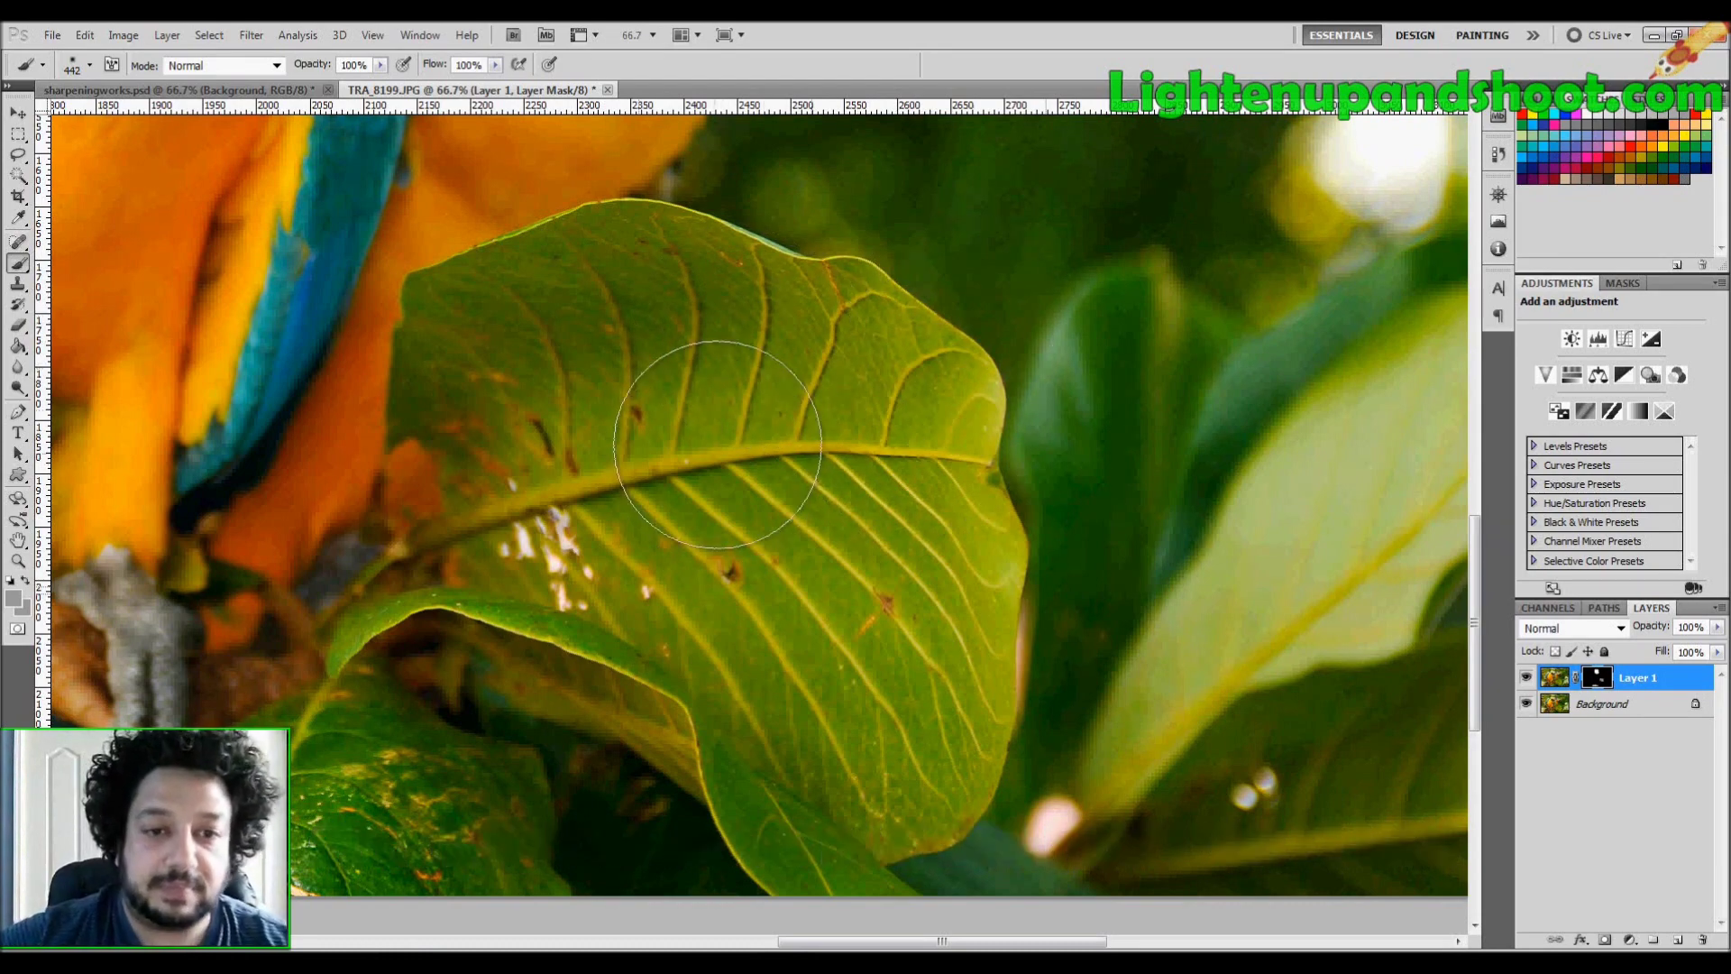
Step: Set the brush size to 54 px and paint gray on the mask in the large leaf's narrower areas near its stem
right_click(858, 561)
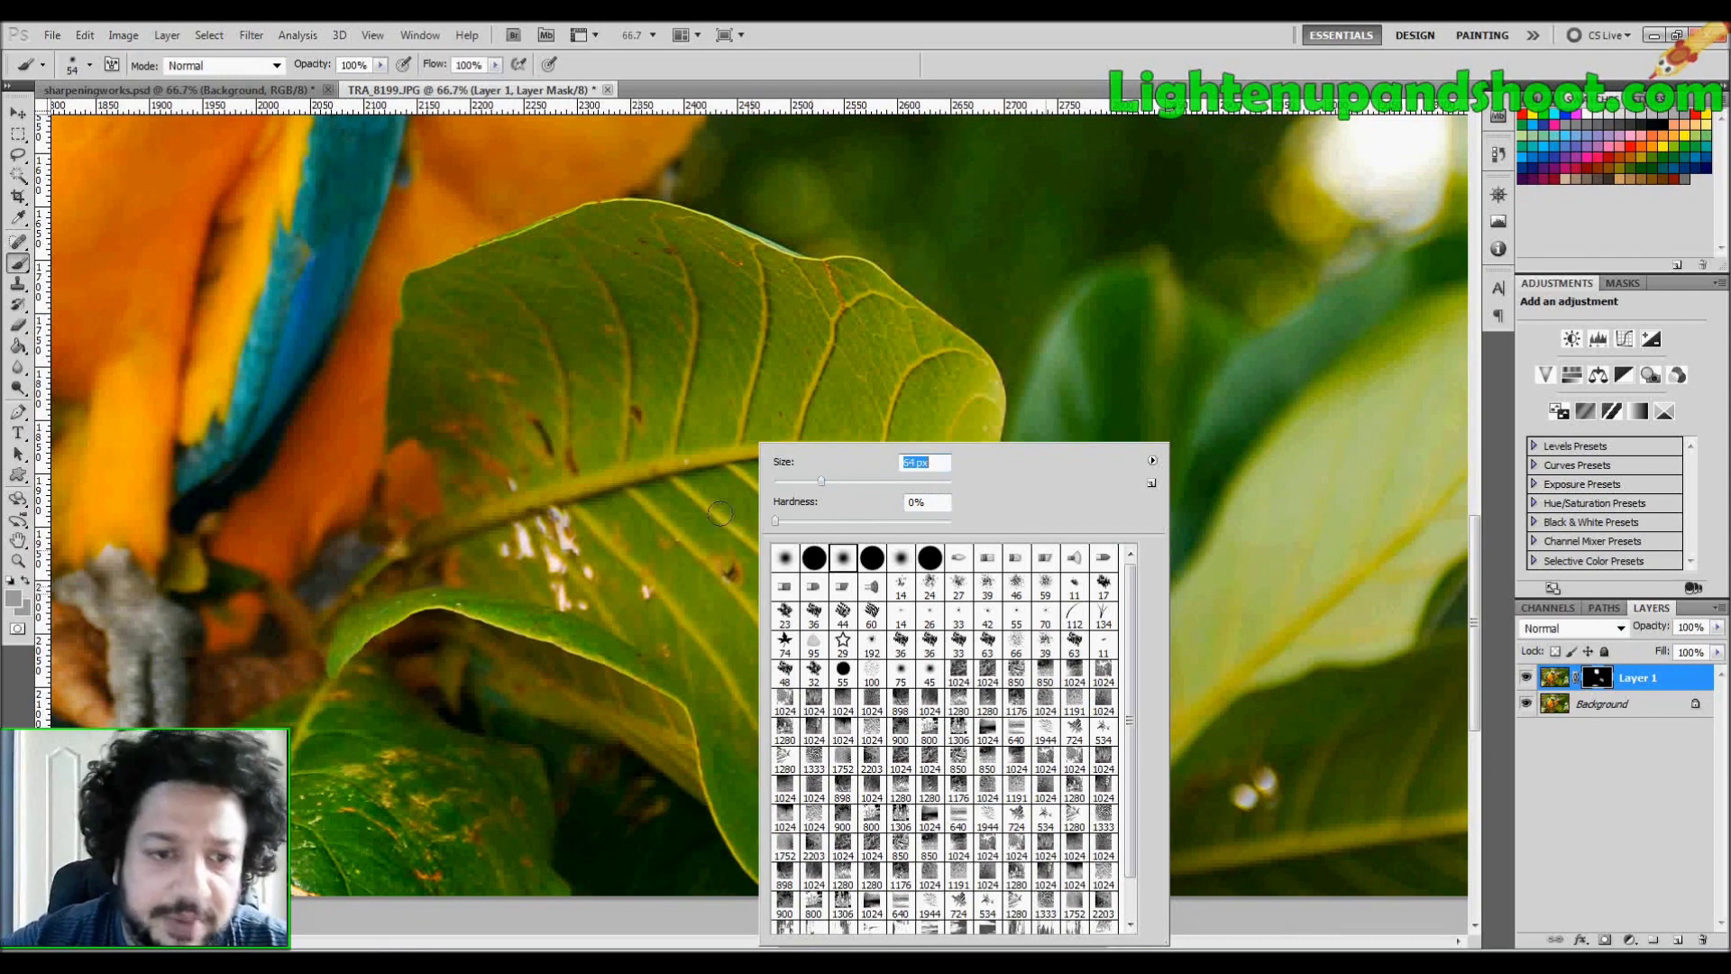
key(Return)
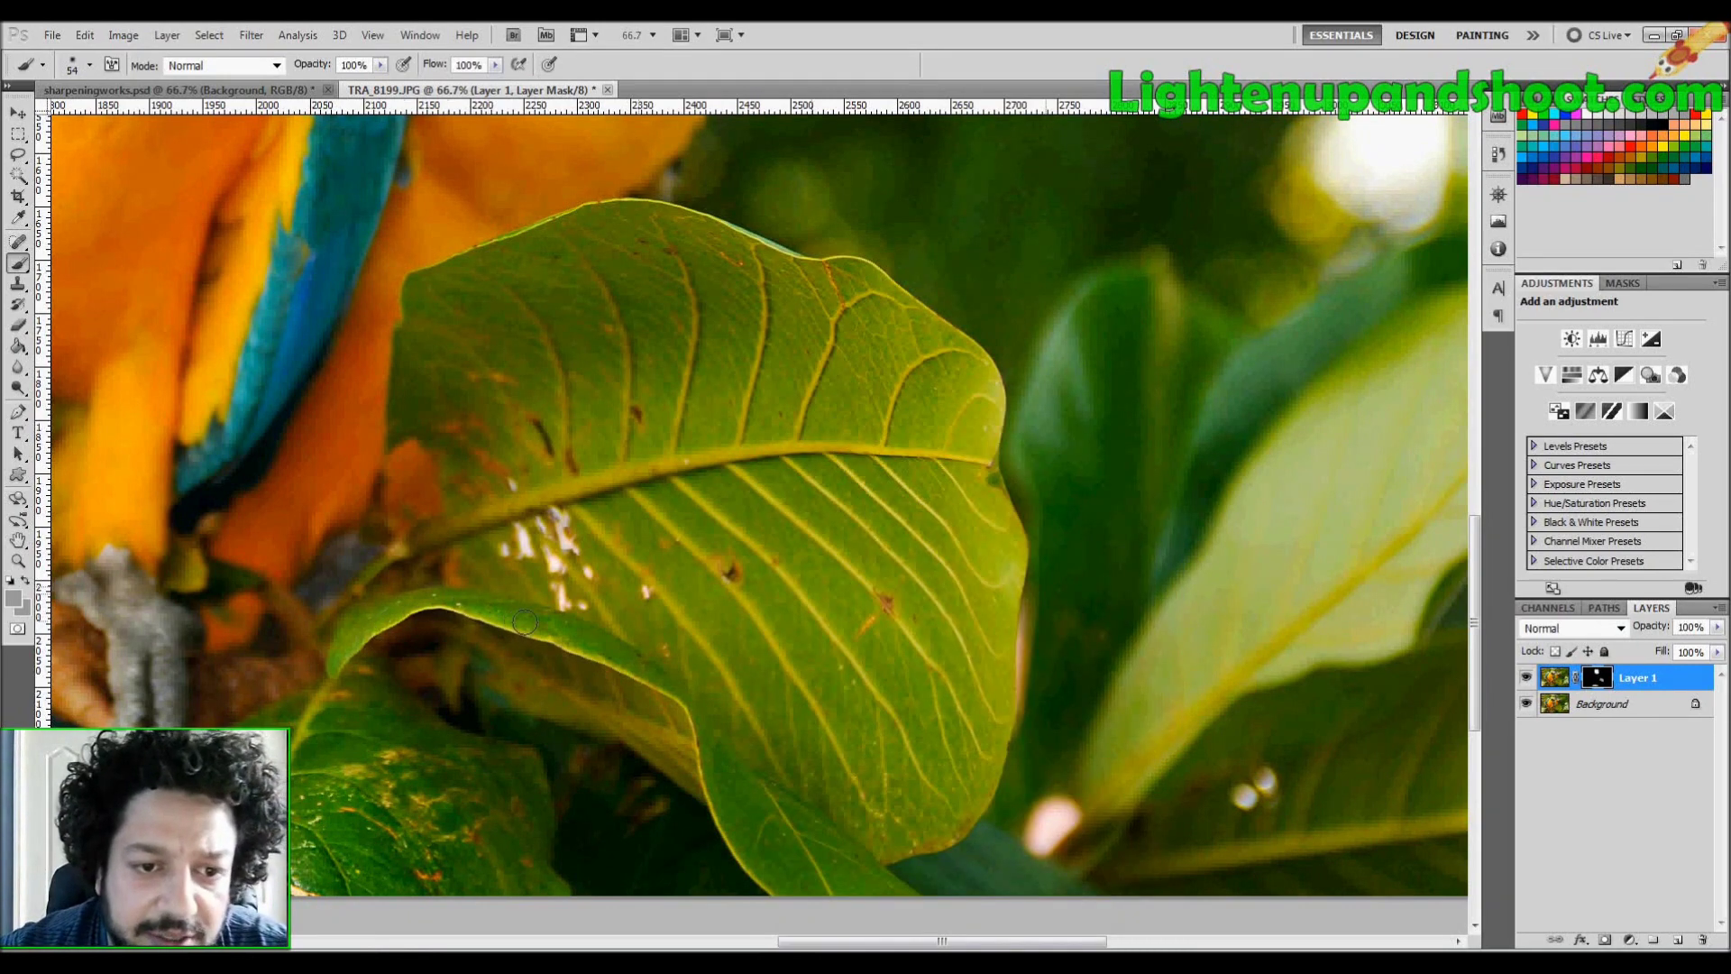
drag(487, 530, 699, 521)
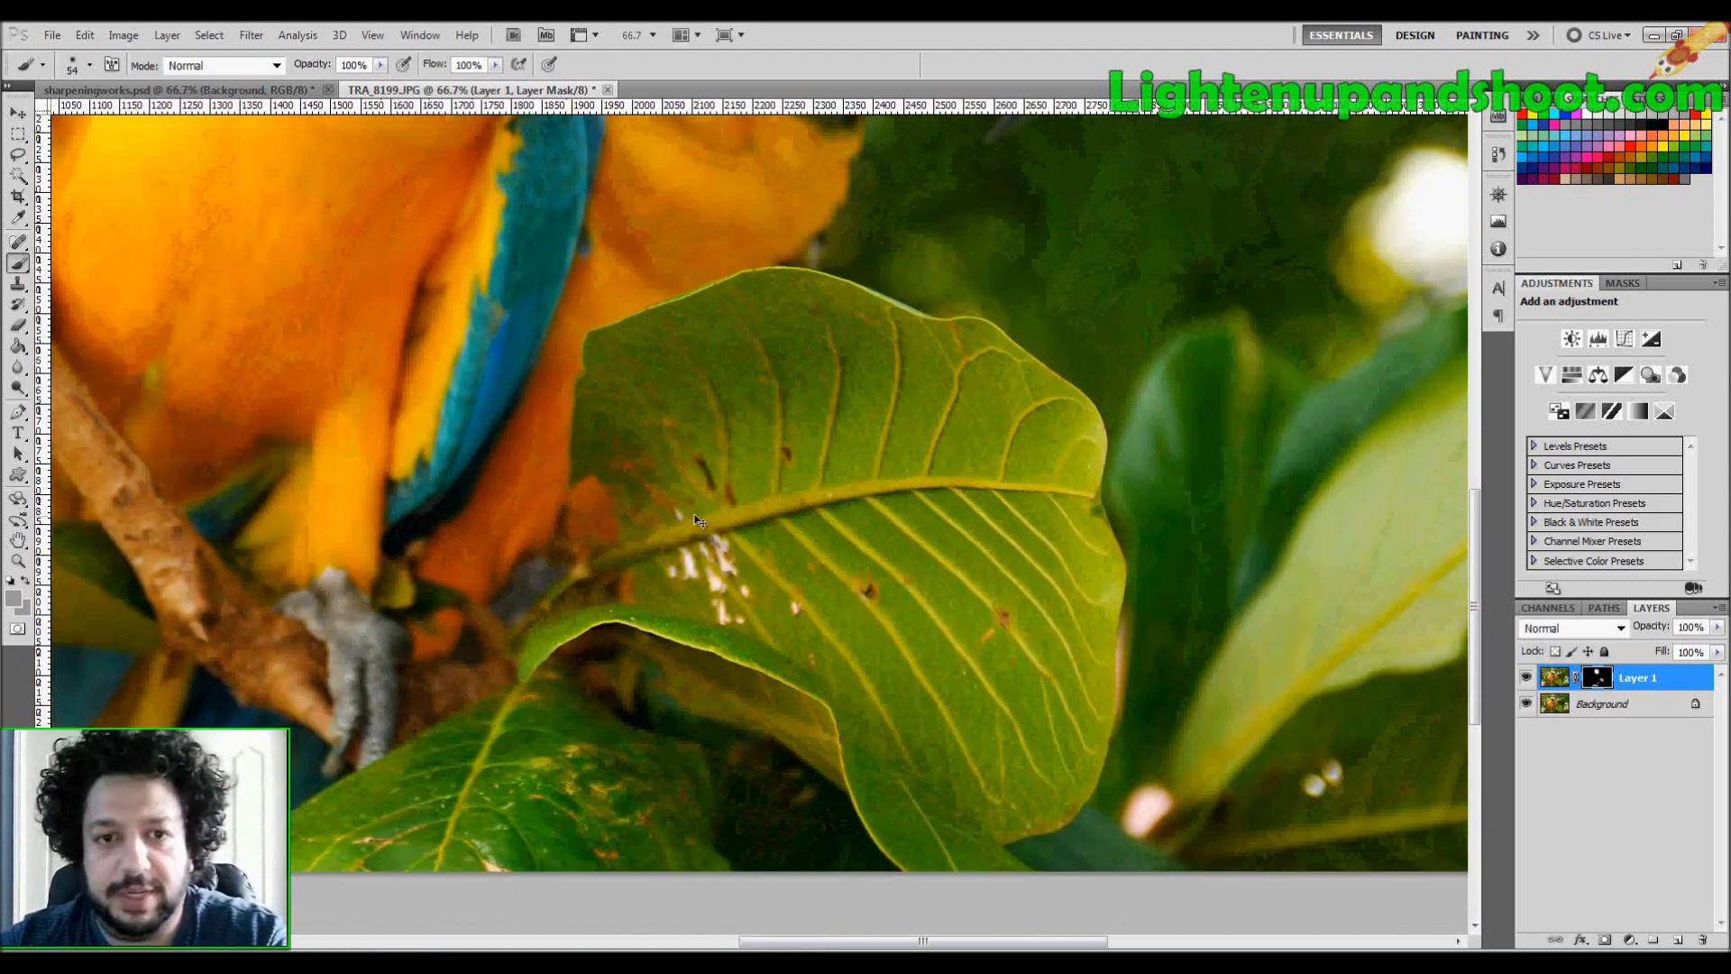
Step: Set the opacity of the sharpened Layer 1 to 82%
key(ctrl+minus)
key(ctrl+minus)
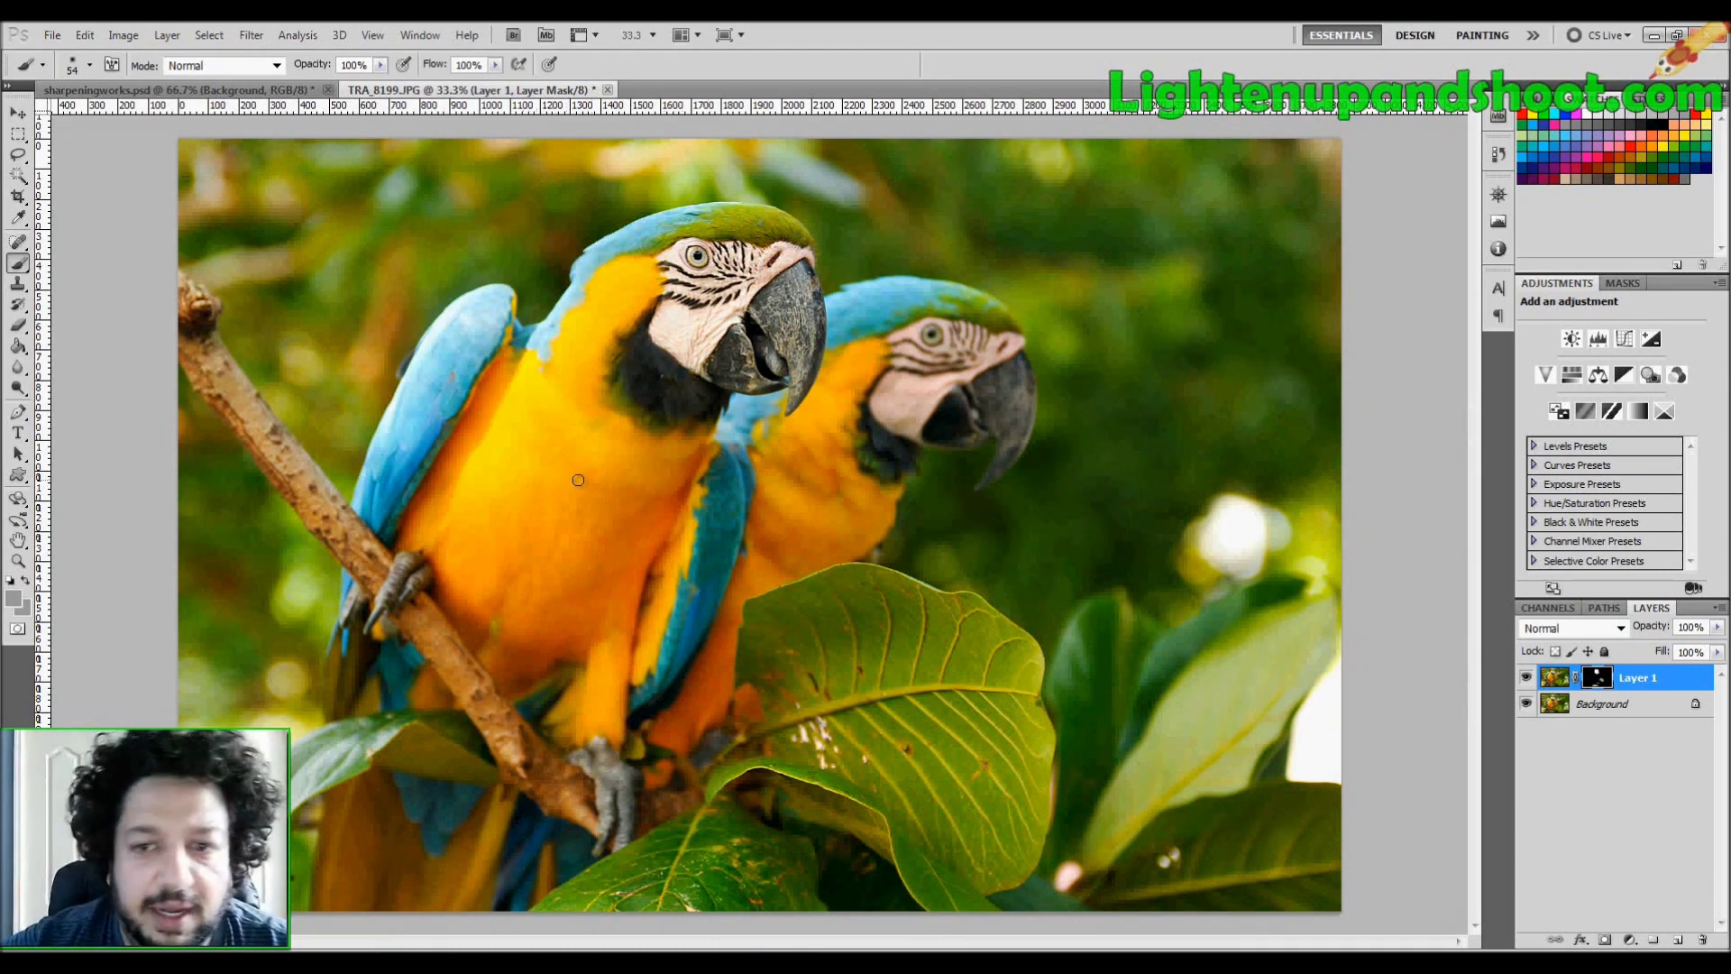
click(18, 561)
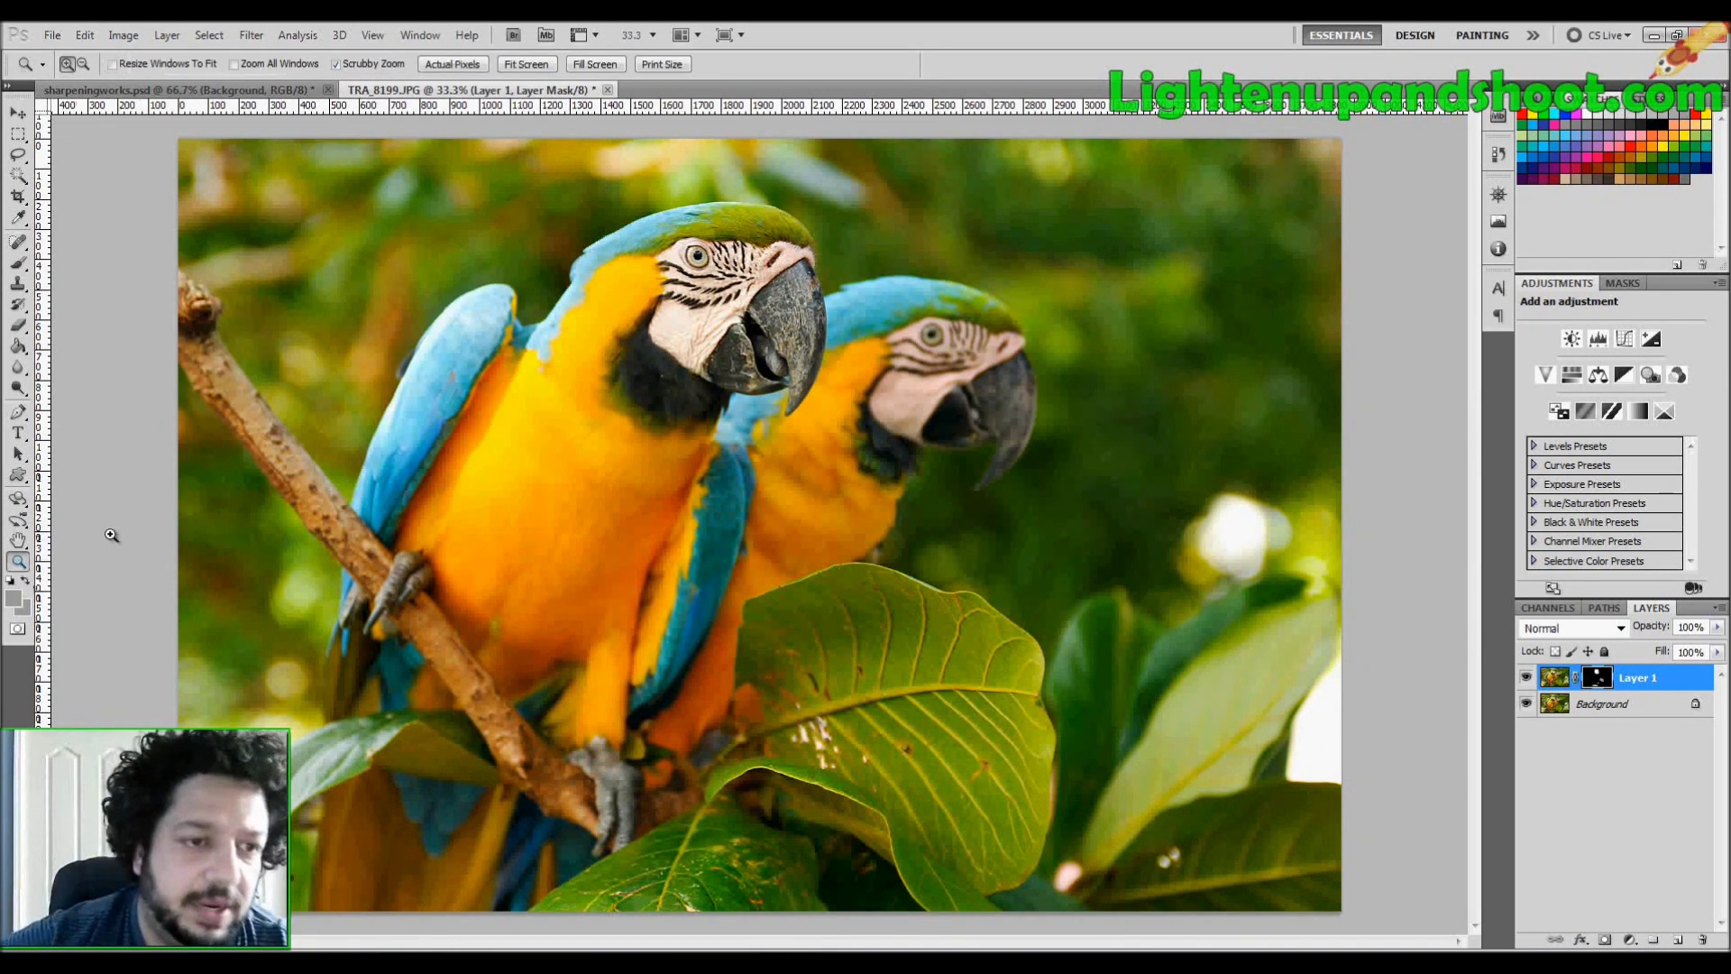
drag(733, 326, 798, 323)
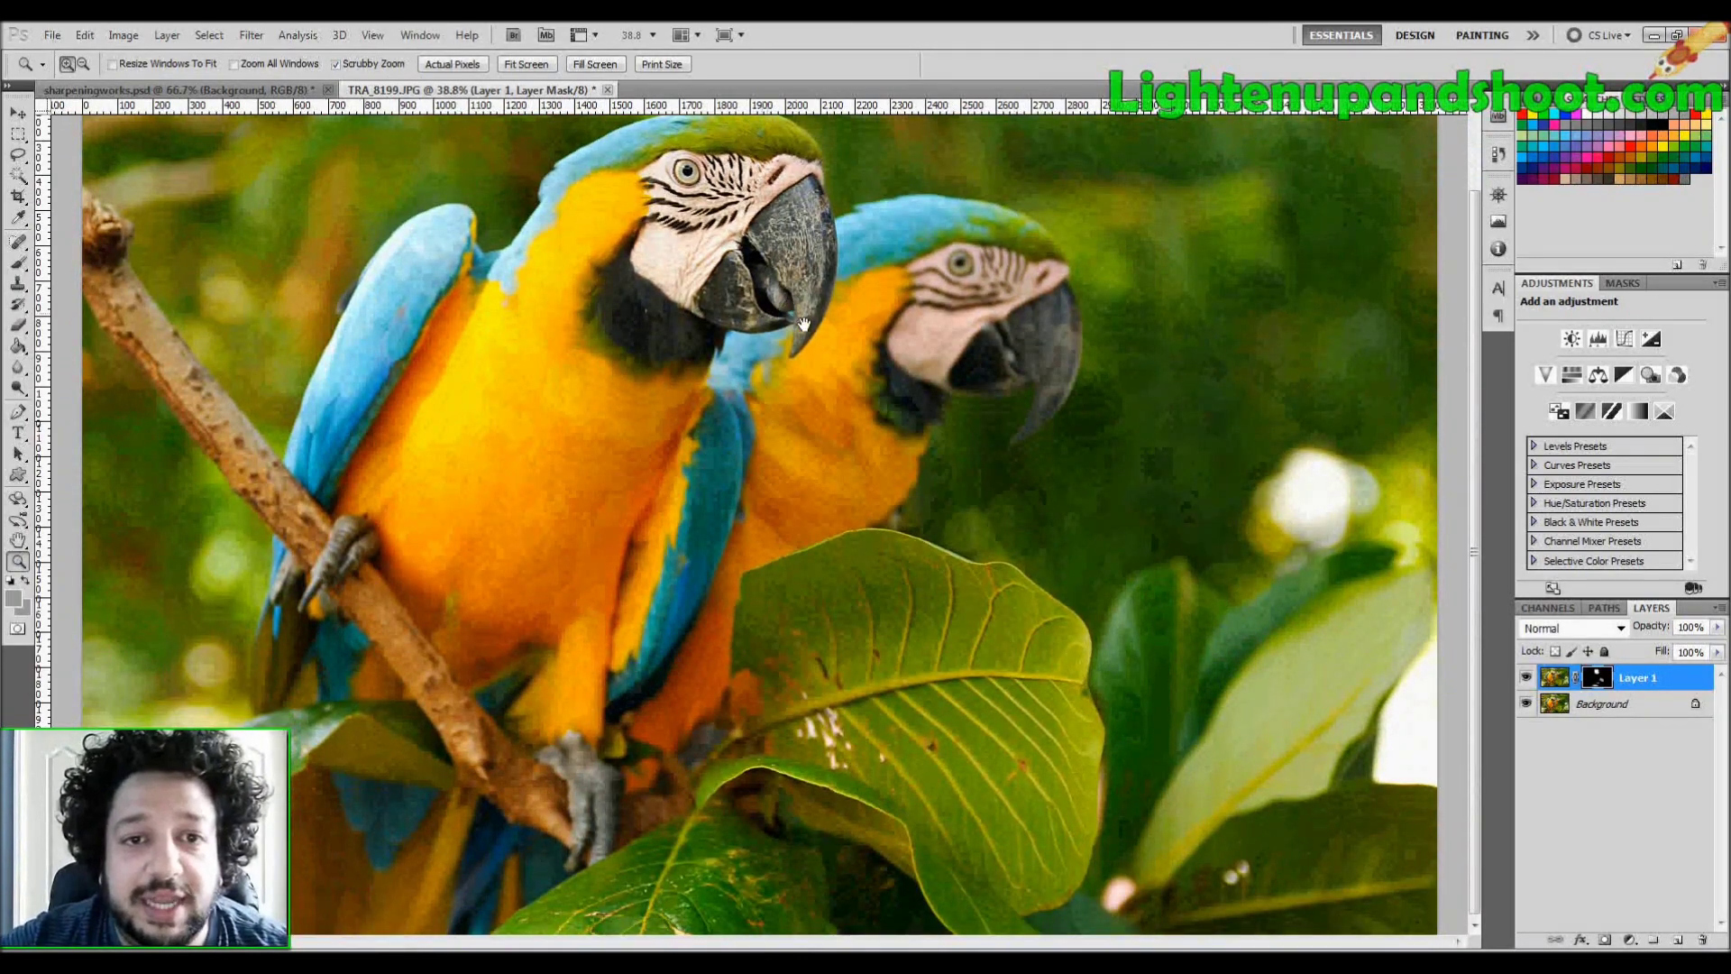
click(1718, 628)
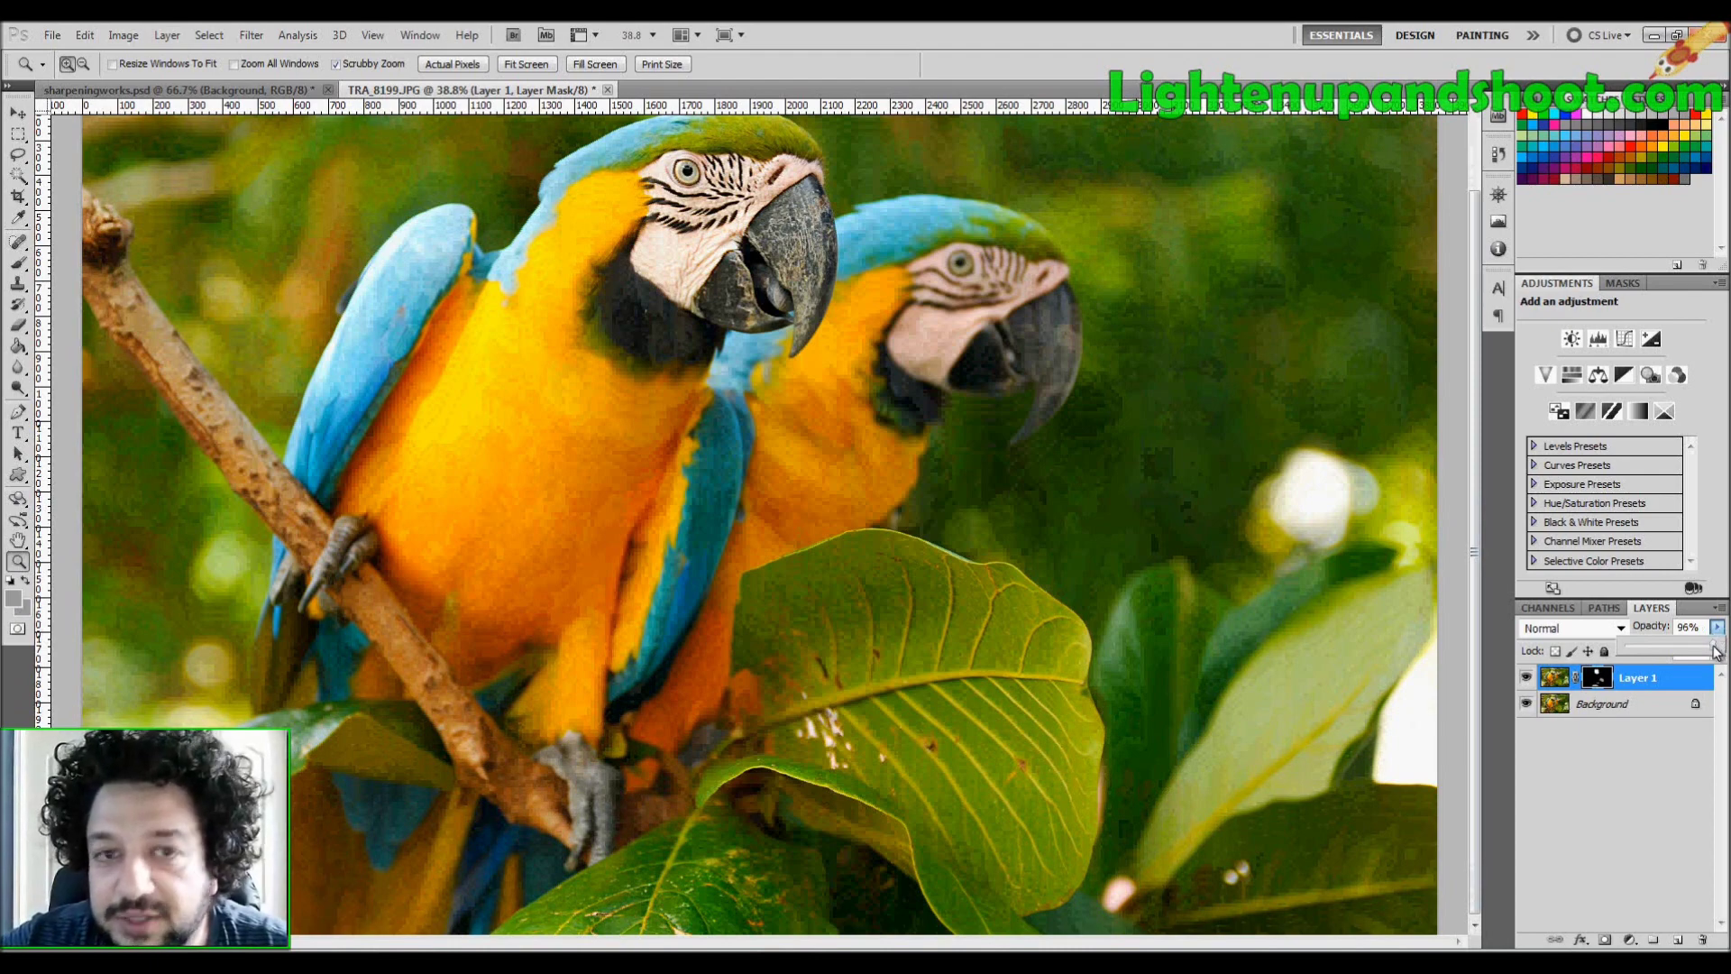
drag(1716, 652, 1711, 651)
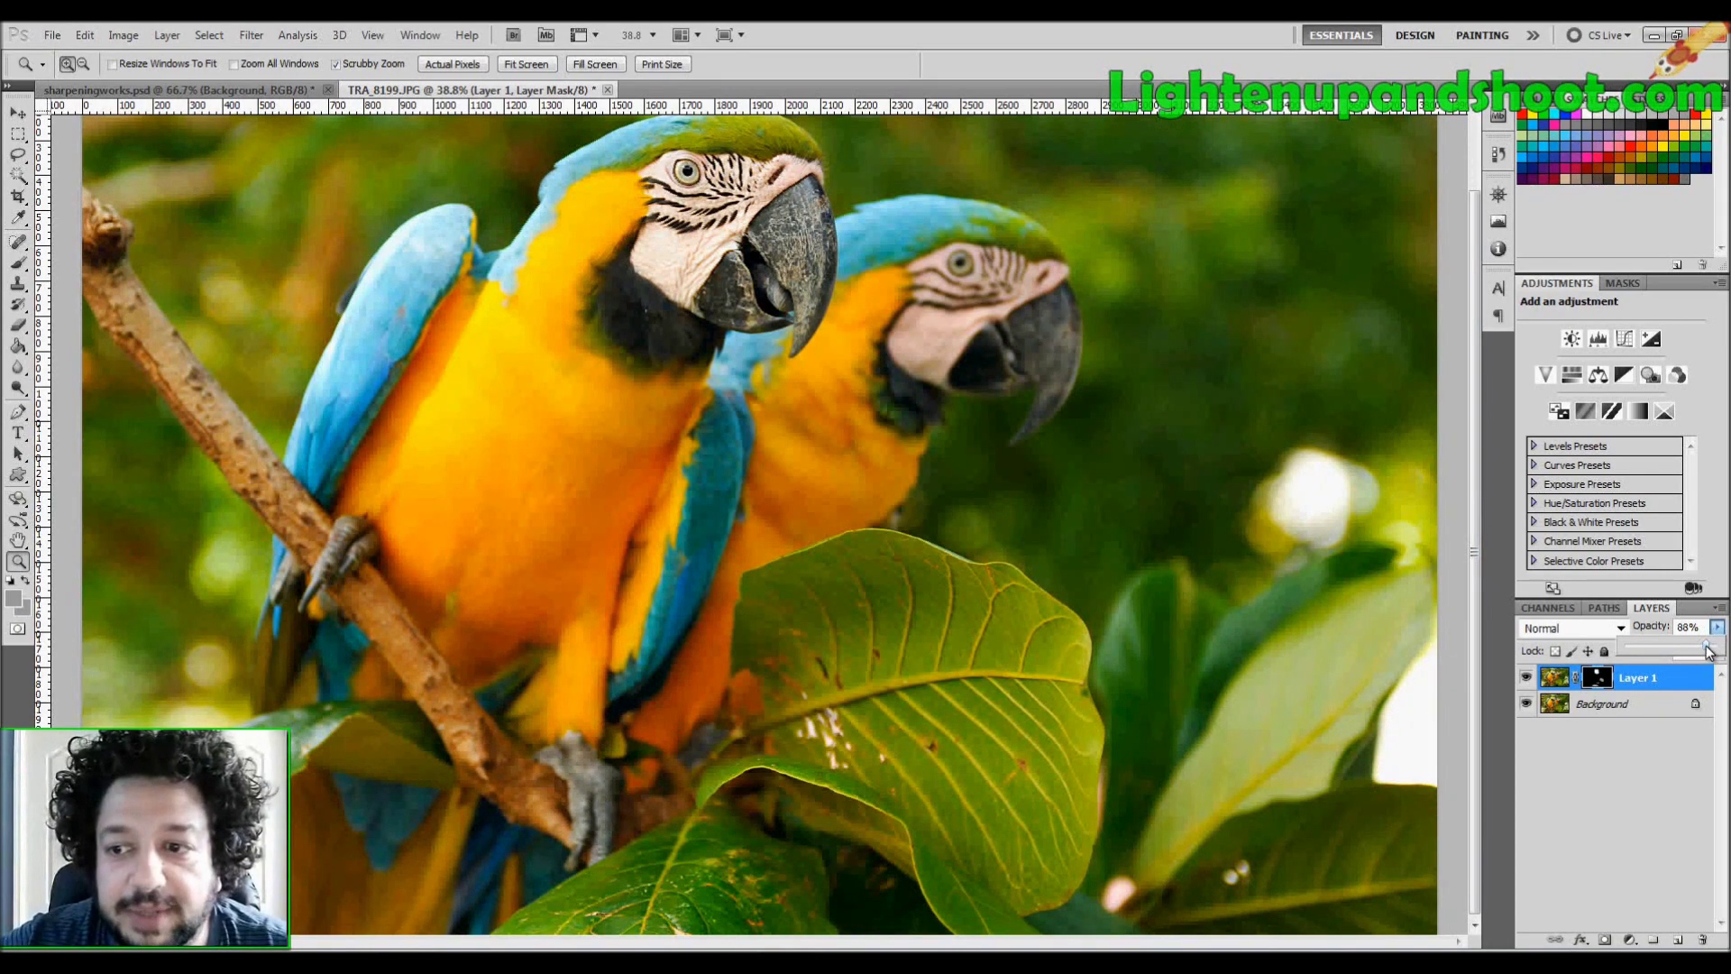
click(1636, 704)
click(1632, 693)
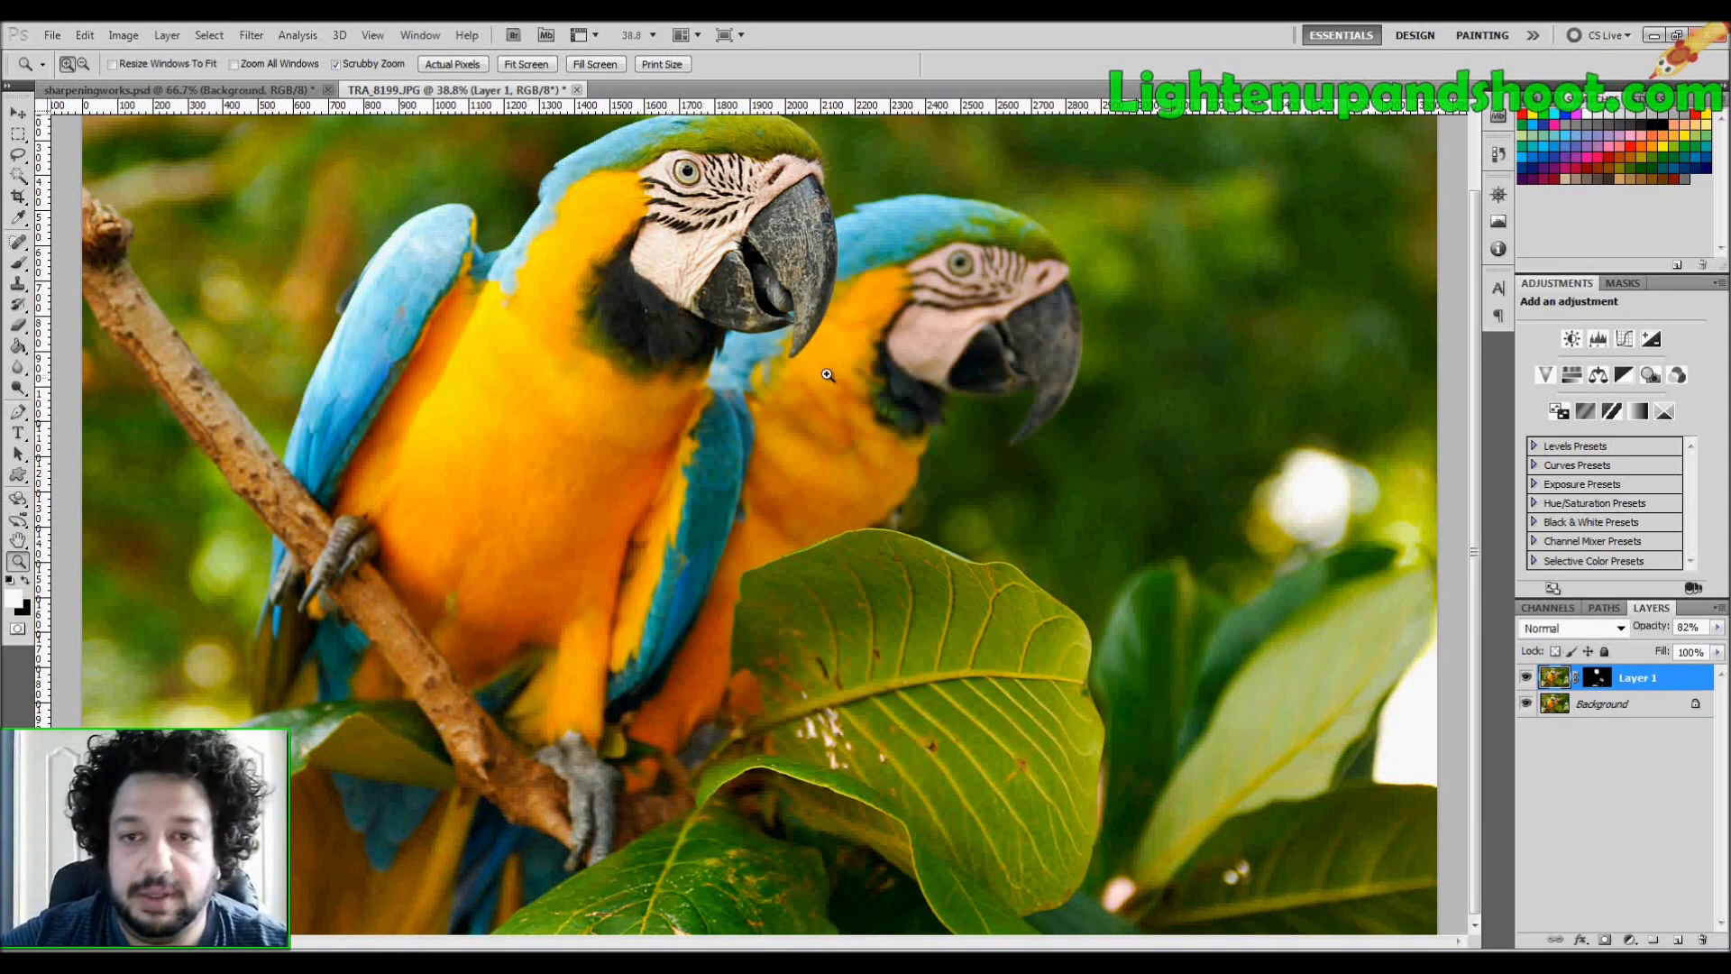
Step: Compare the front parrot's head and wing with Layer 1 hidden and shown
drag(719, 333, 239, 497)
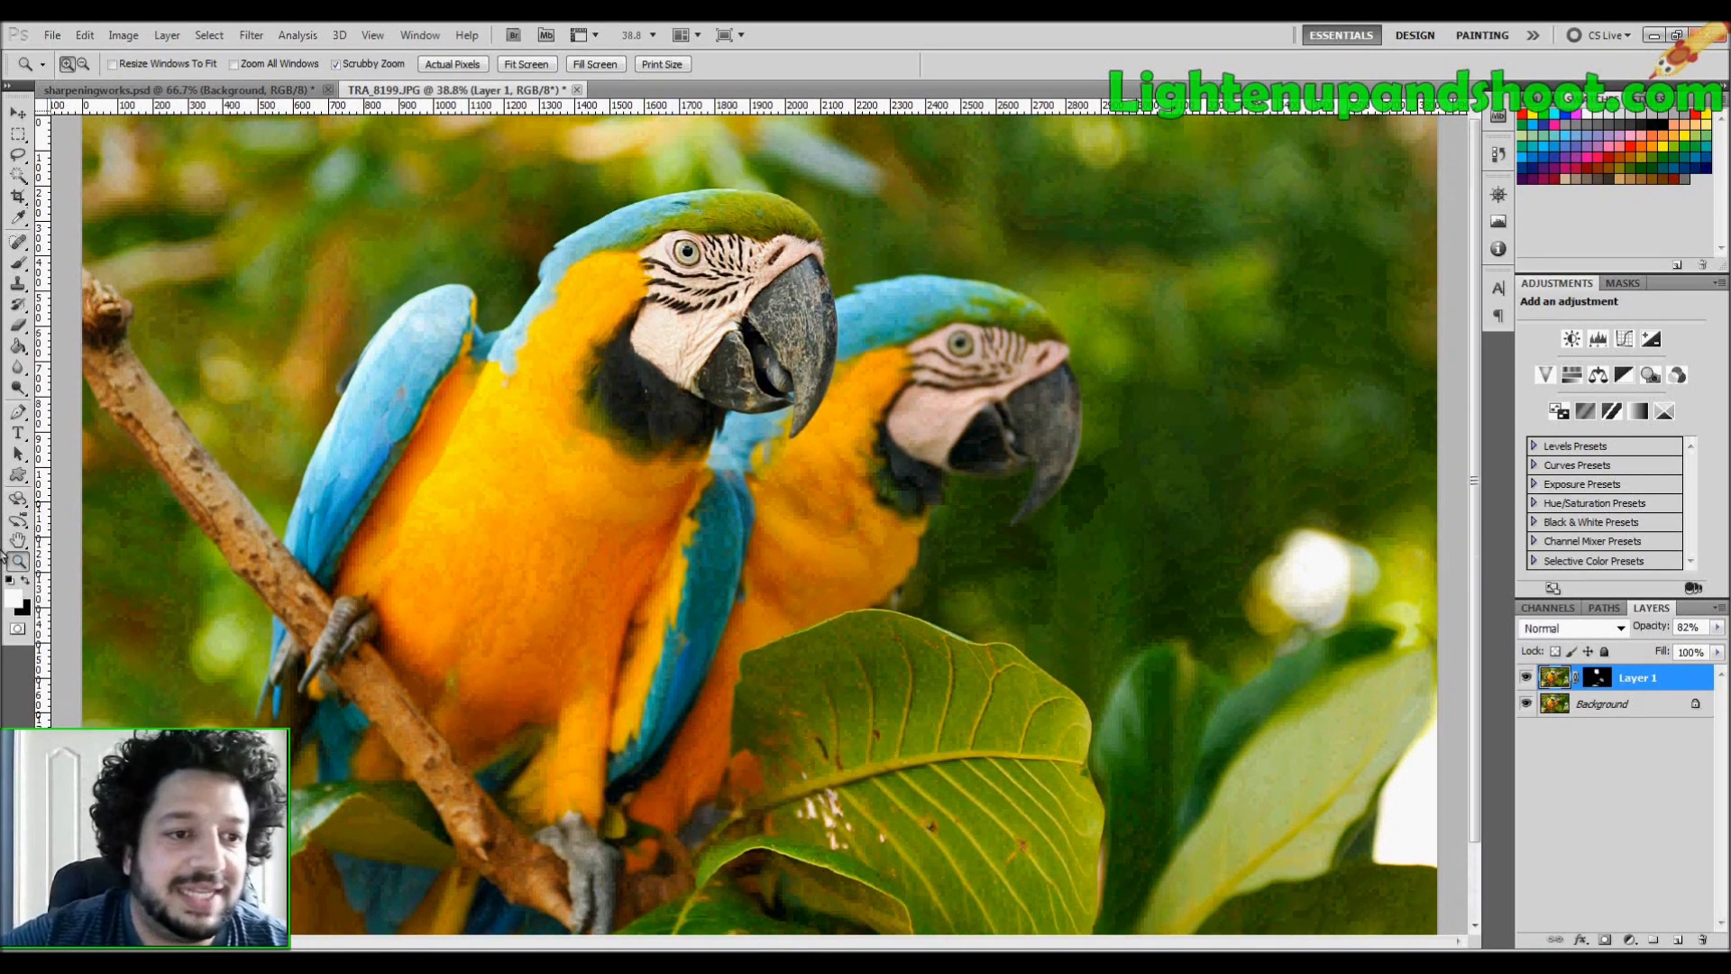
drag(548, 281, 955, 506)
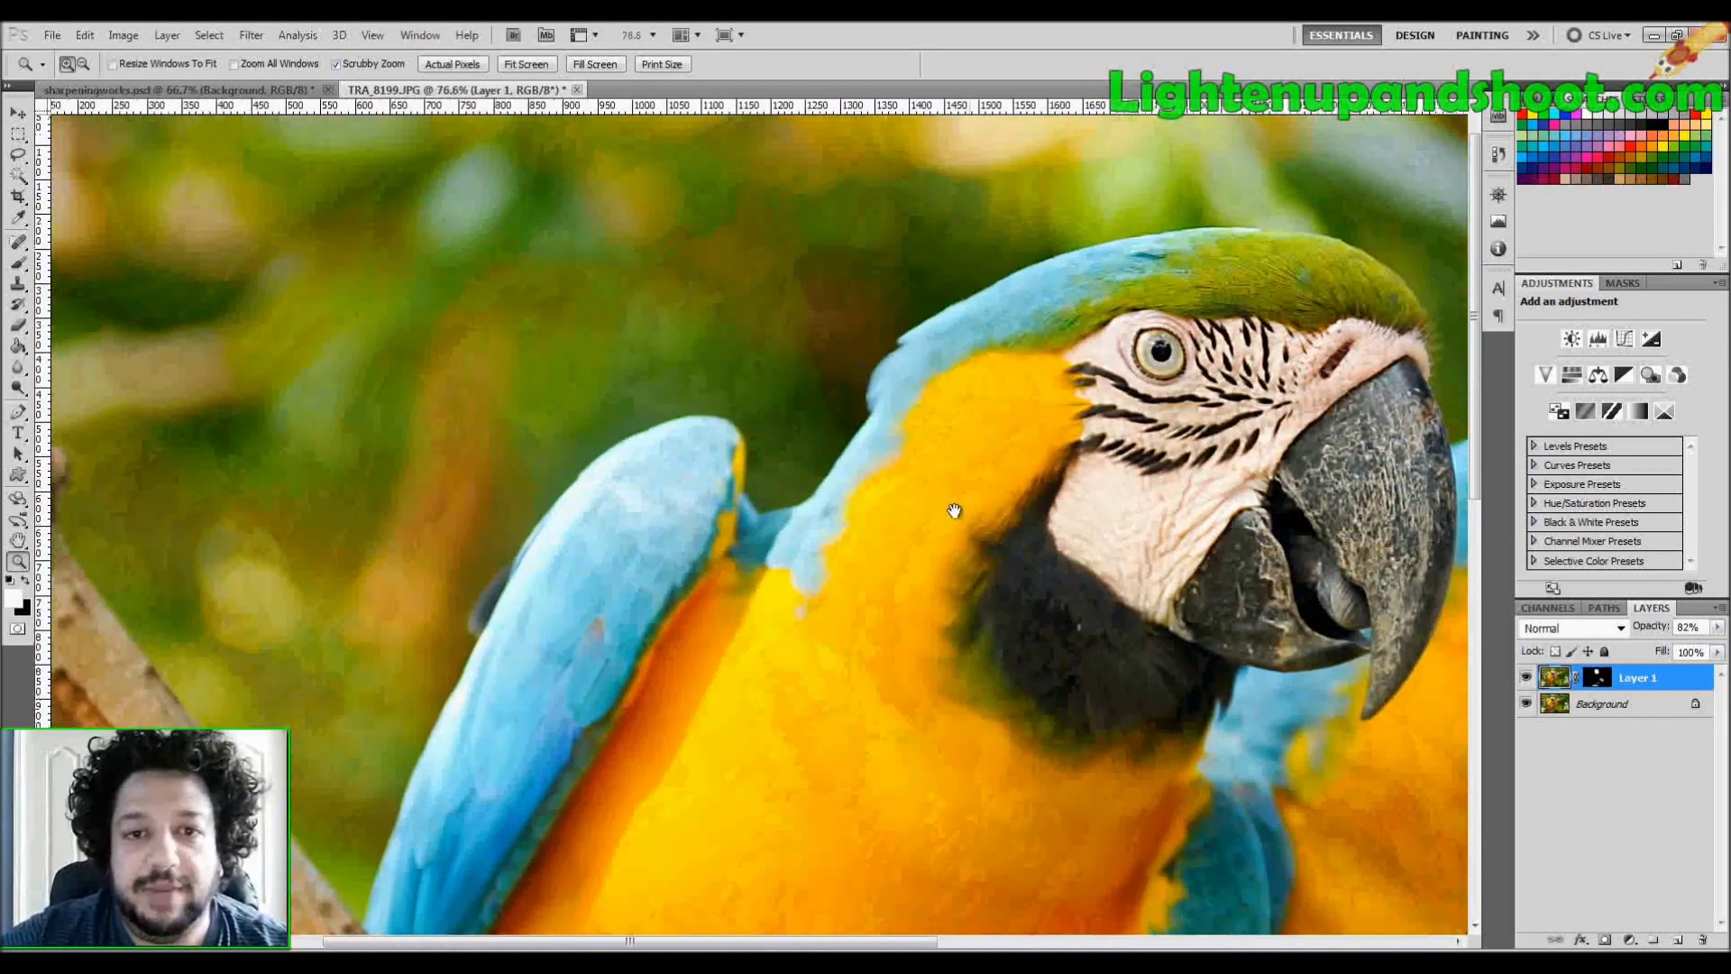
click(1526, 680)
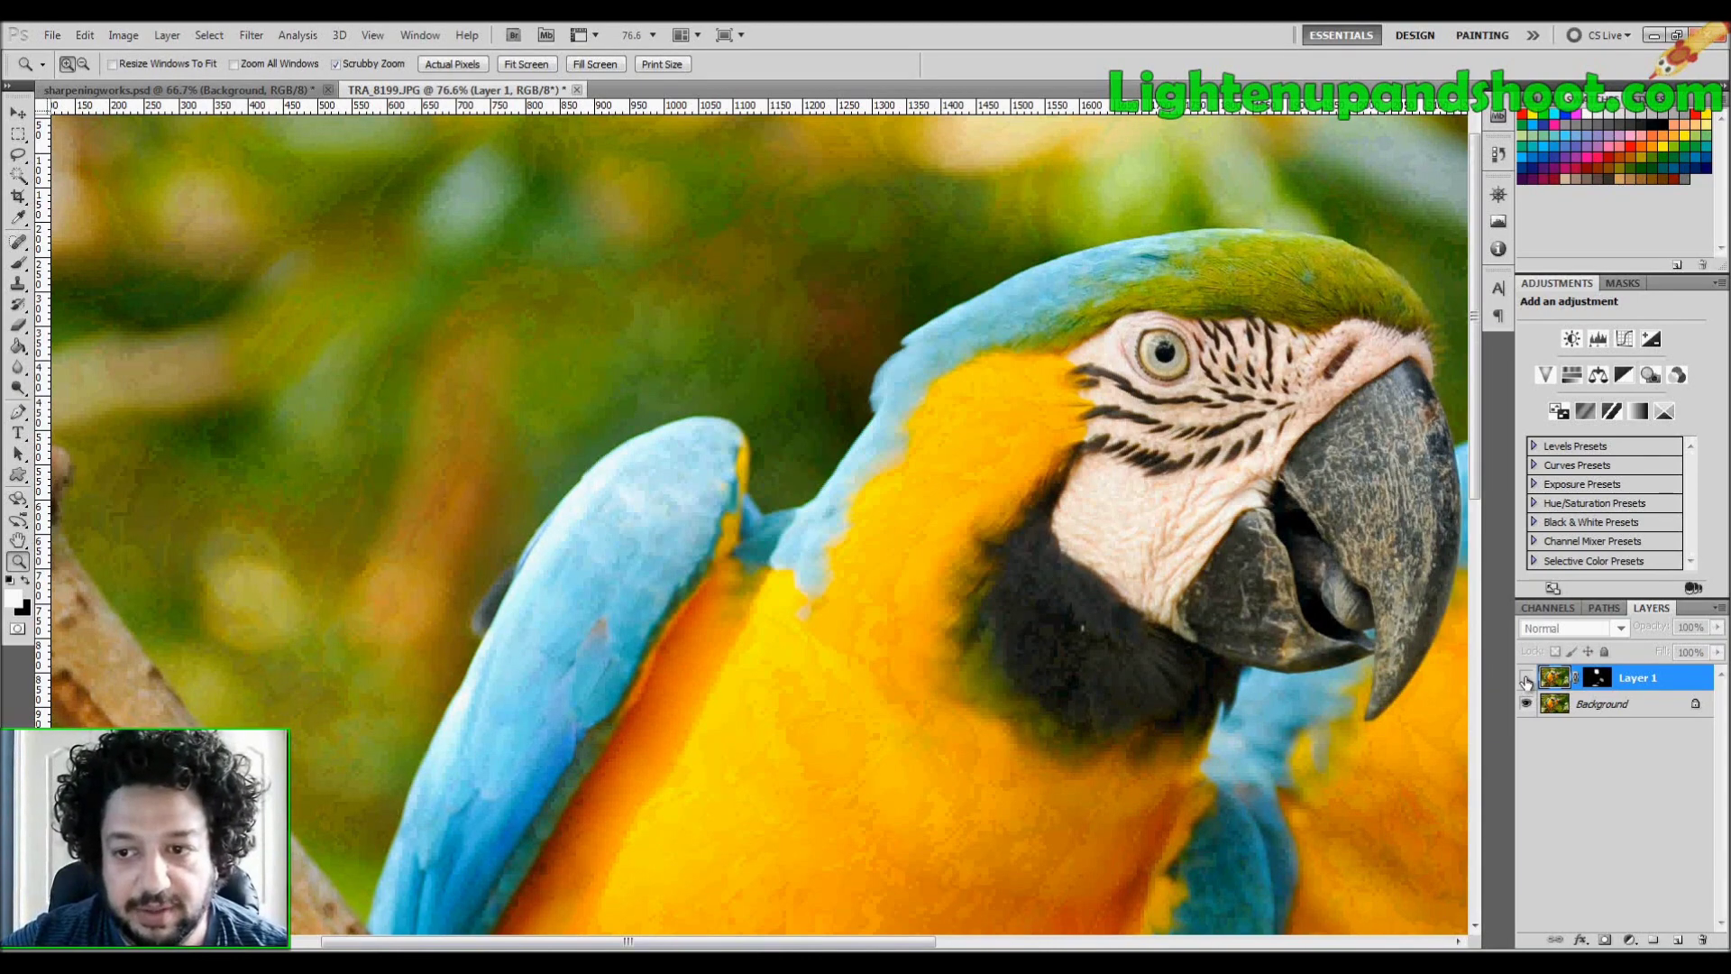
click(1527, 680)
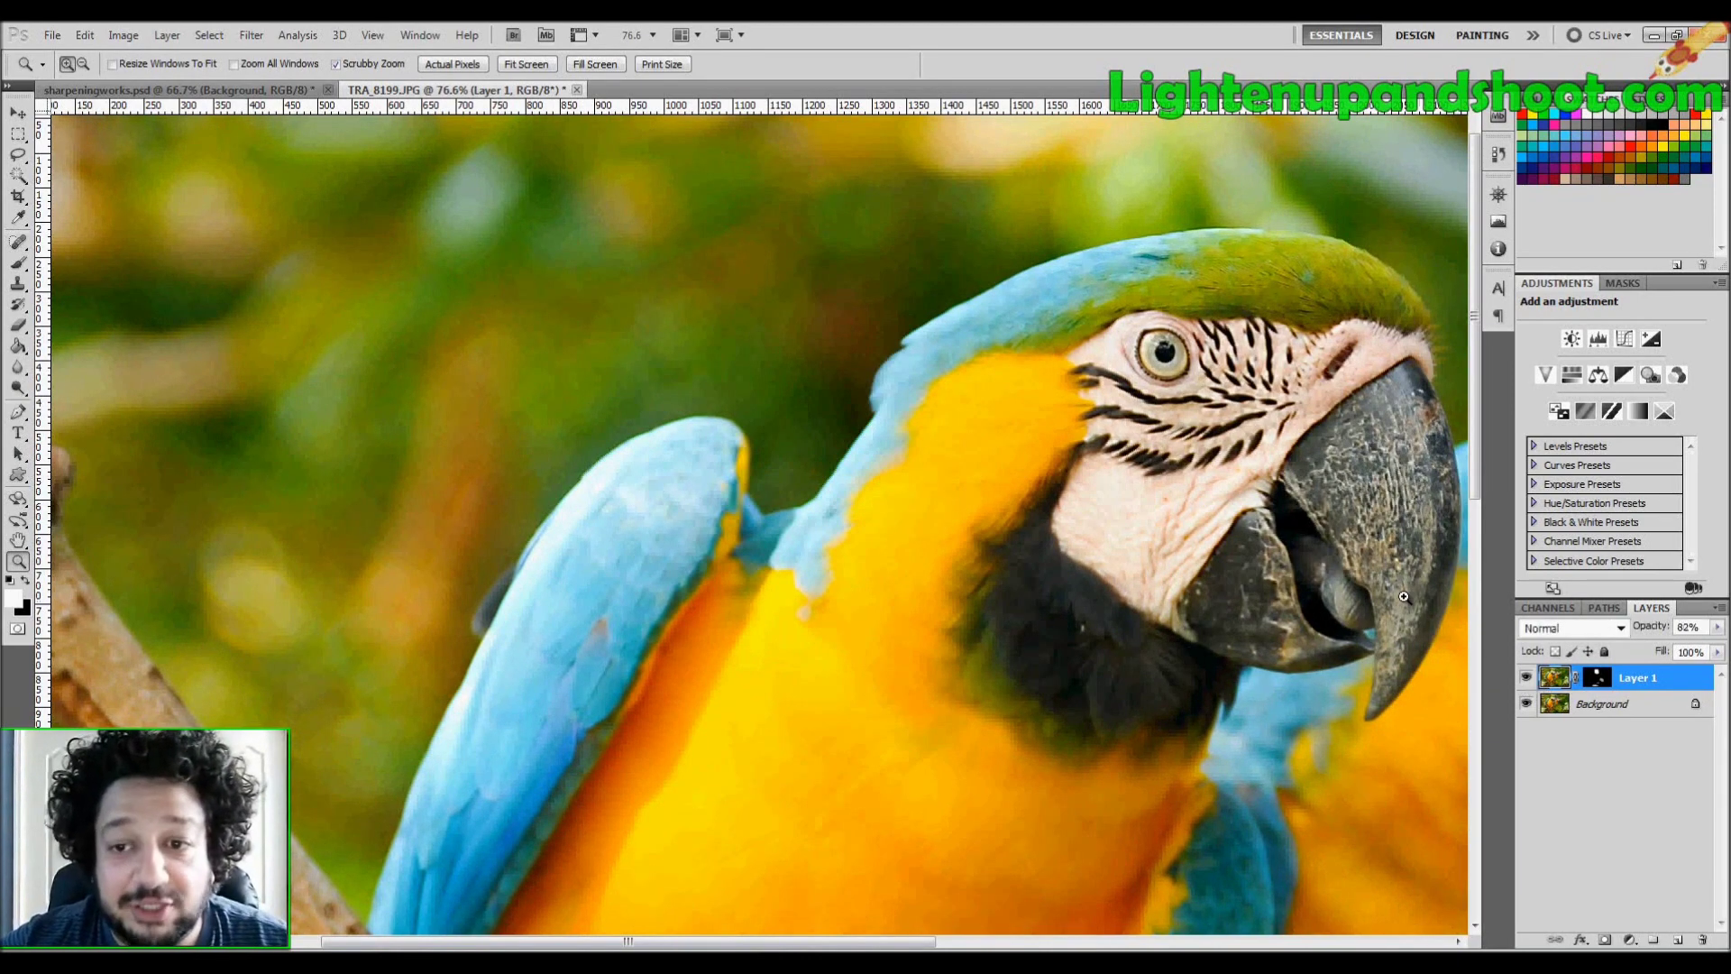
Step: Compare the sharpening around the front parrot with Layer 1's mask disabled and enabled
shift+click(1598, 683)
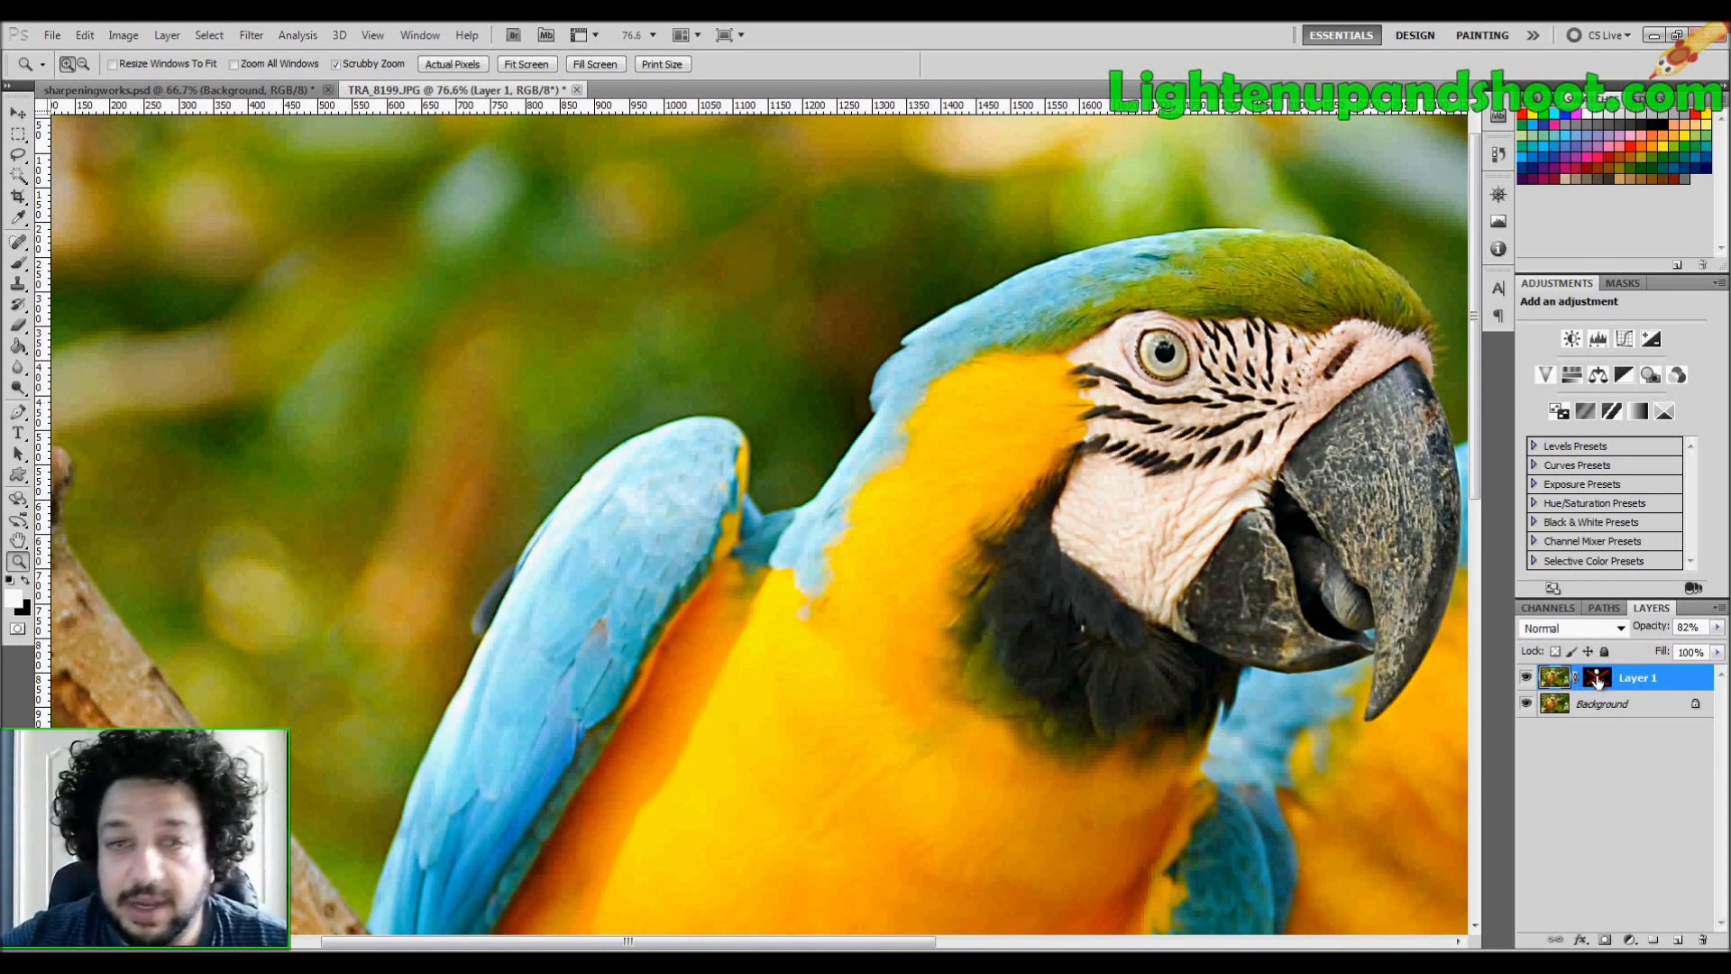
shift+click(1599, 684)
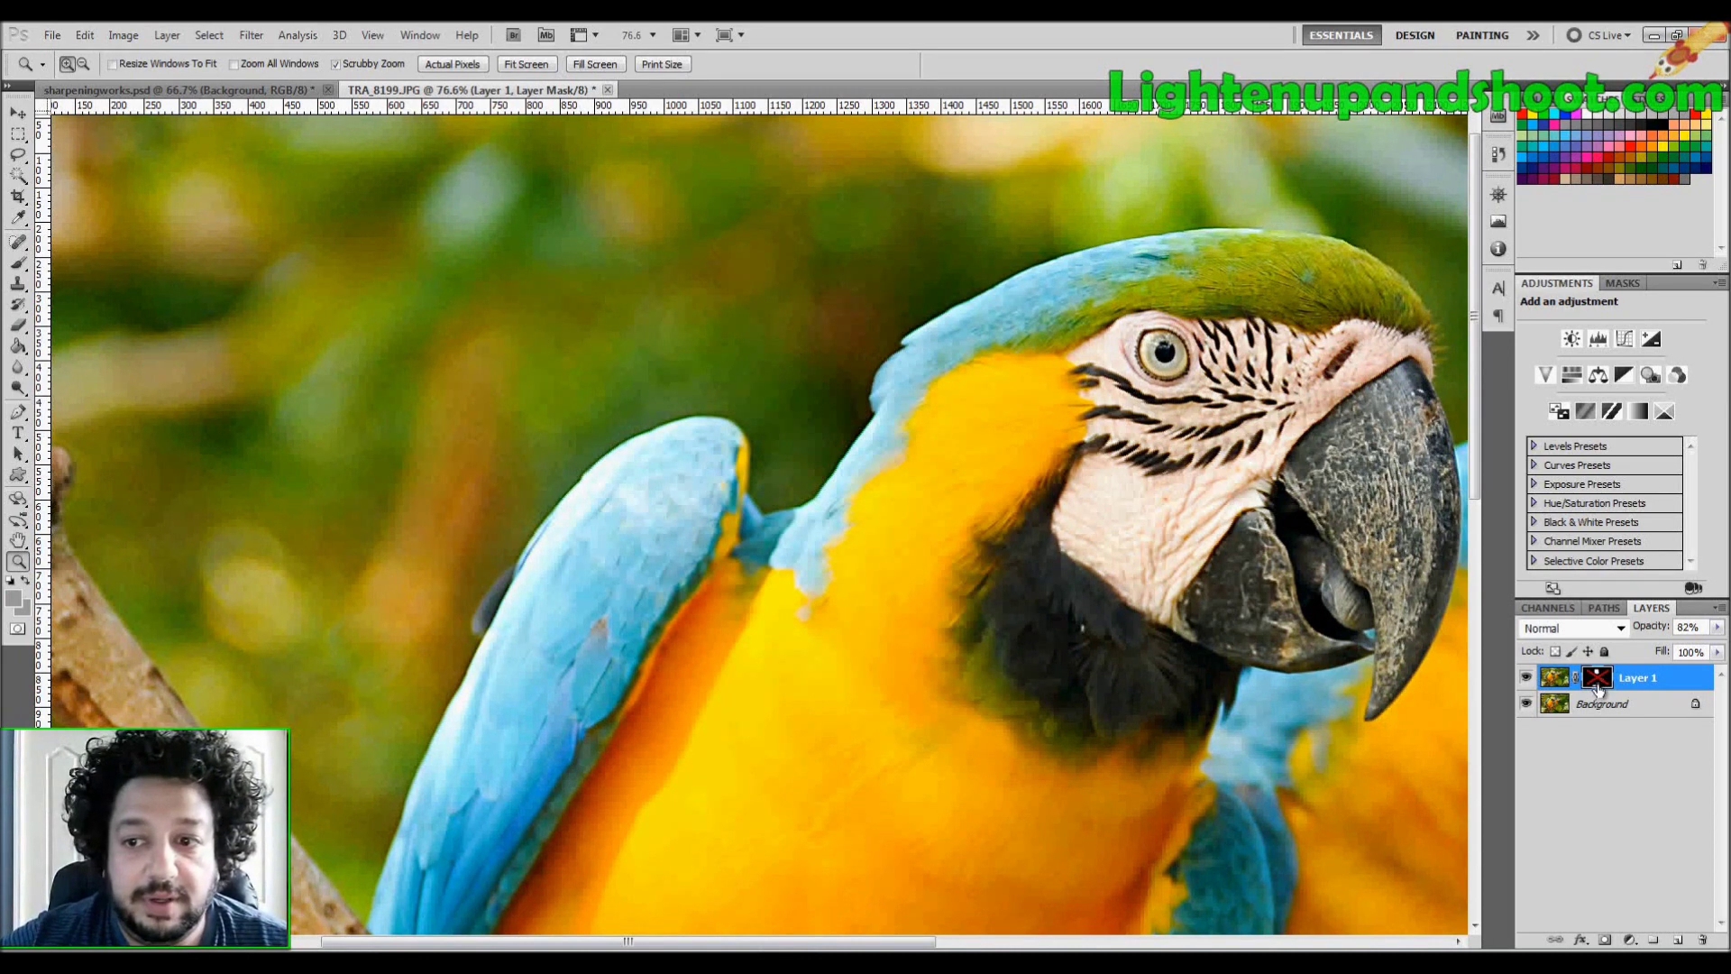
shift+click(1599, 684)
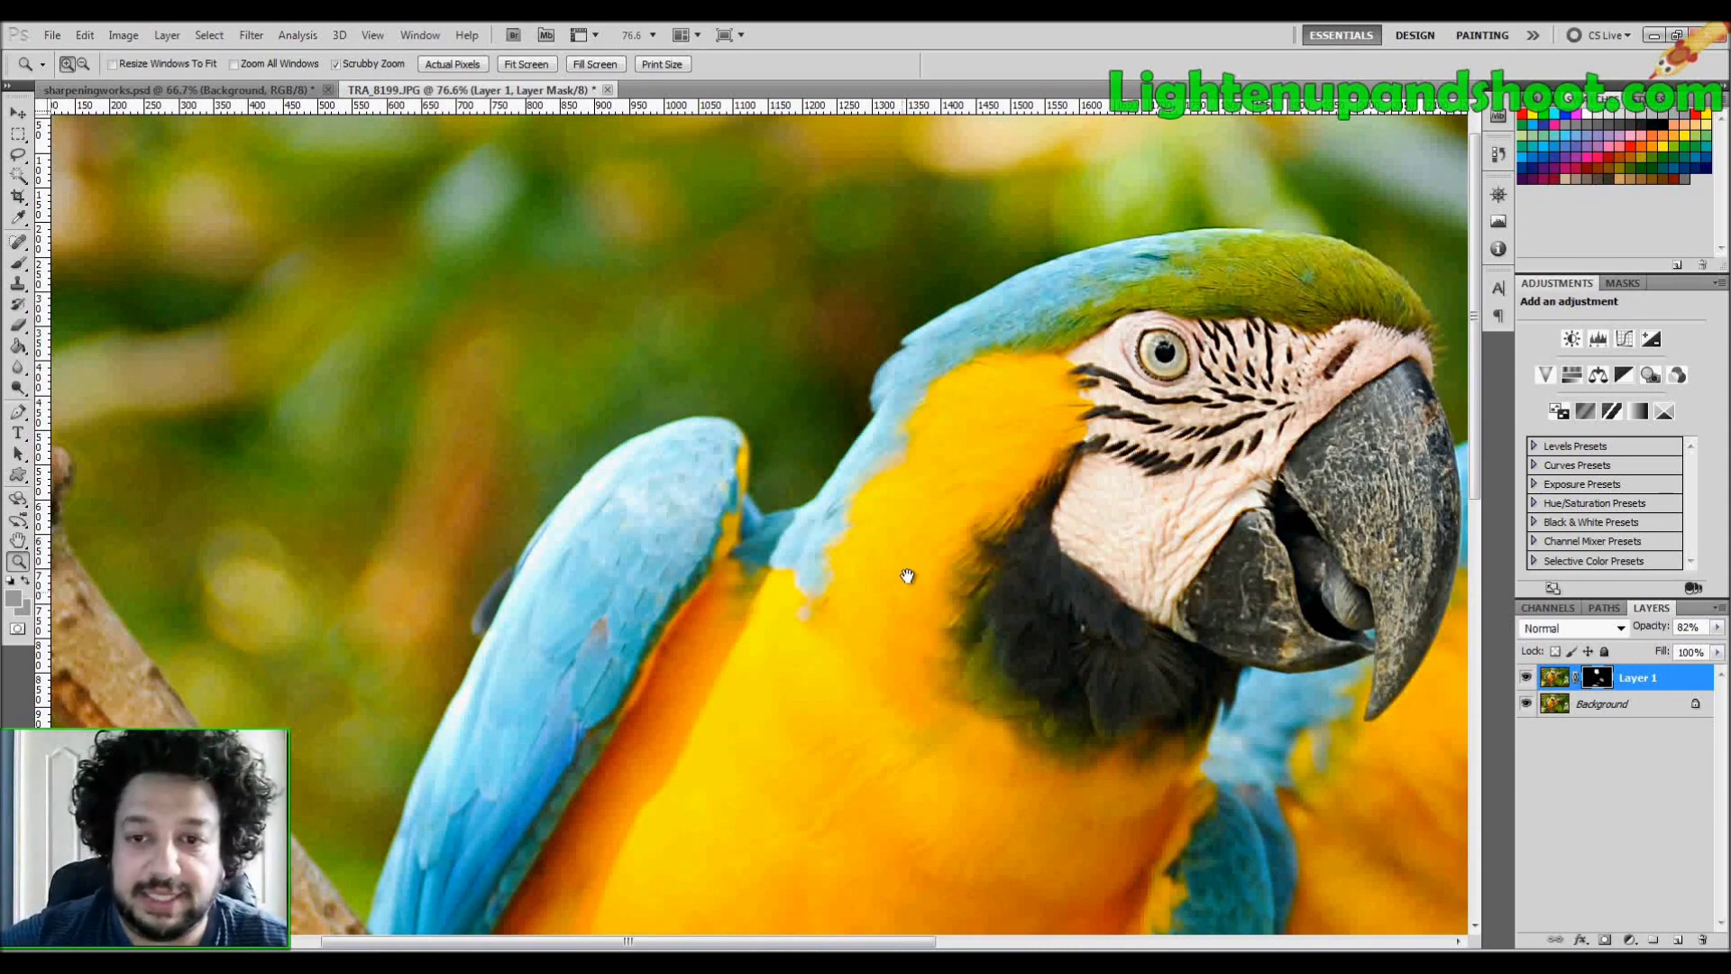
Step: Duplicate the Background layer and merge the copy with the masked Layer 1
drag(907, 575, 645, 425)
key(ctrl+minus)
key(ctrl+minus)
key(ctrl+minus)
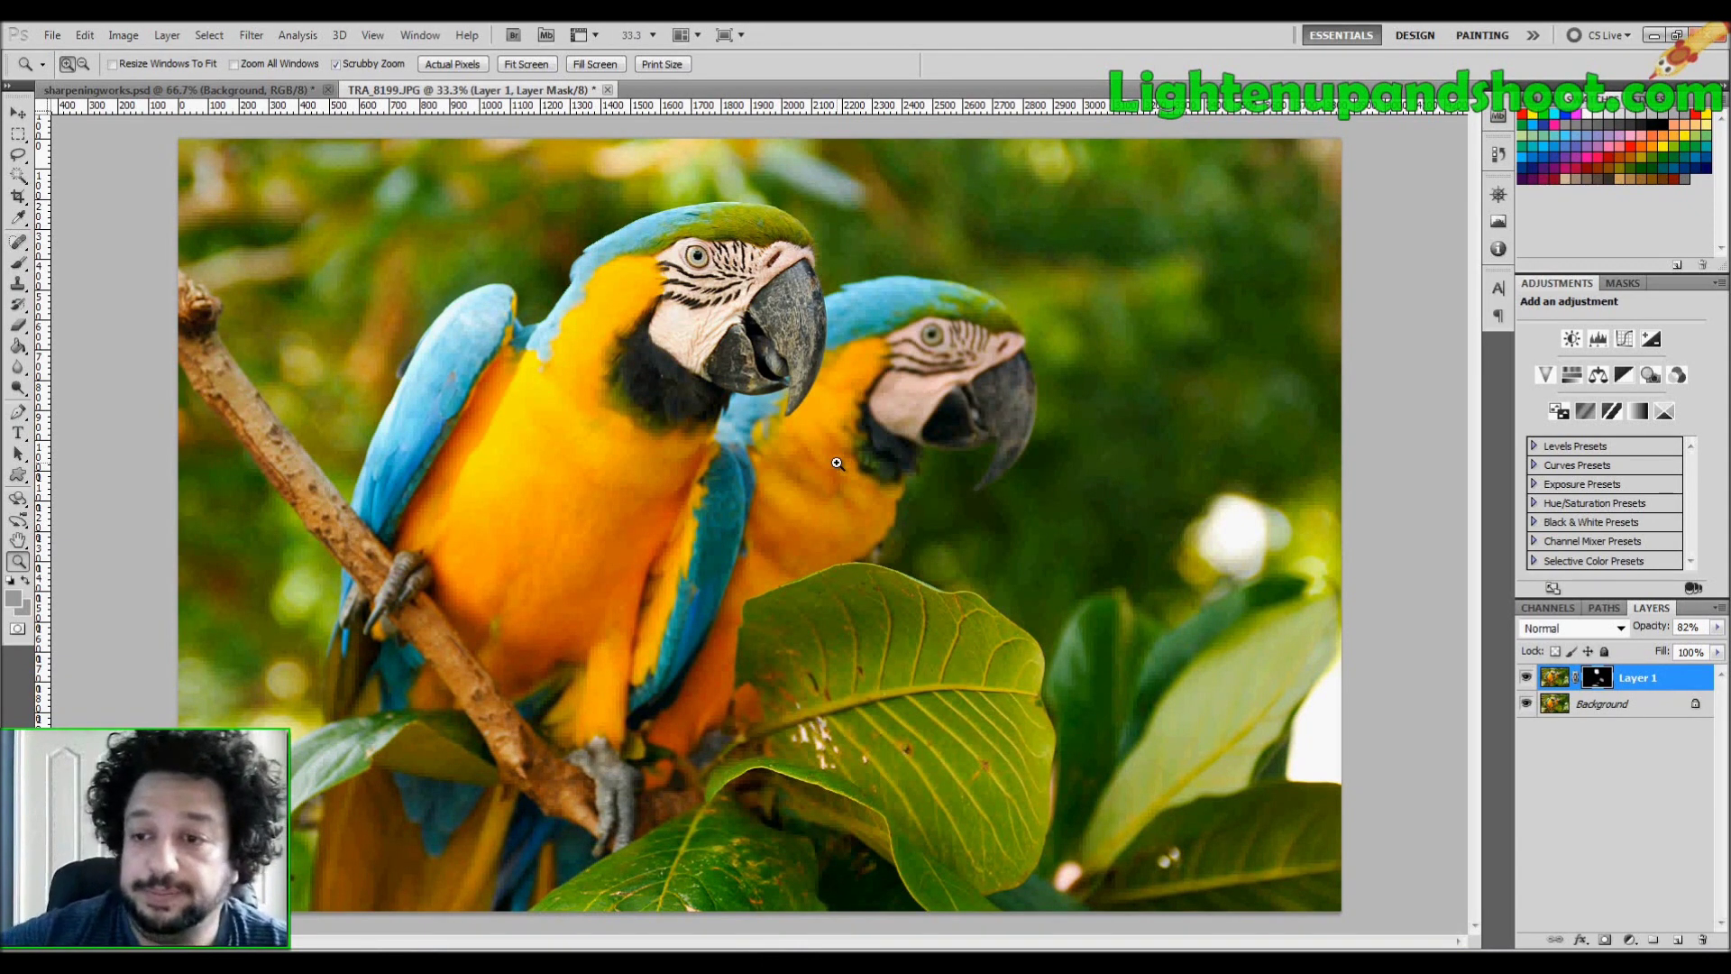
mouse_move(1645, 682)
mouse_down()
mouse_move(1704, 936)
mouse_move(1636, 682)
mouse_up()
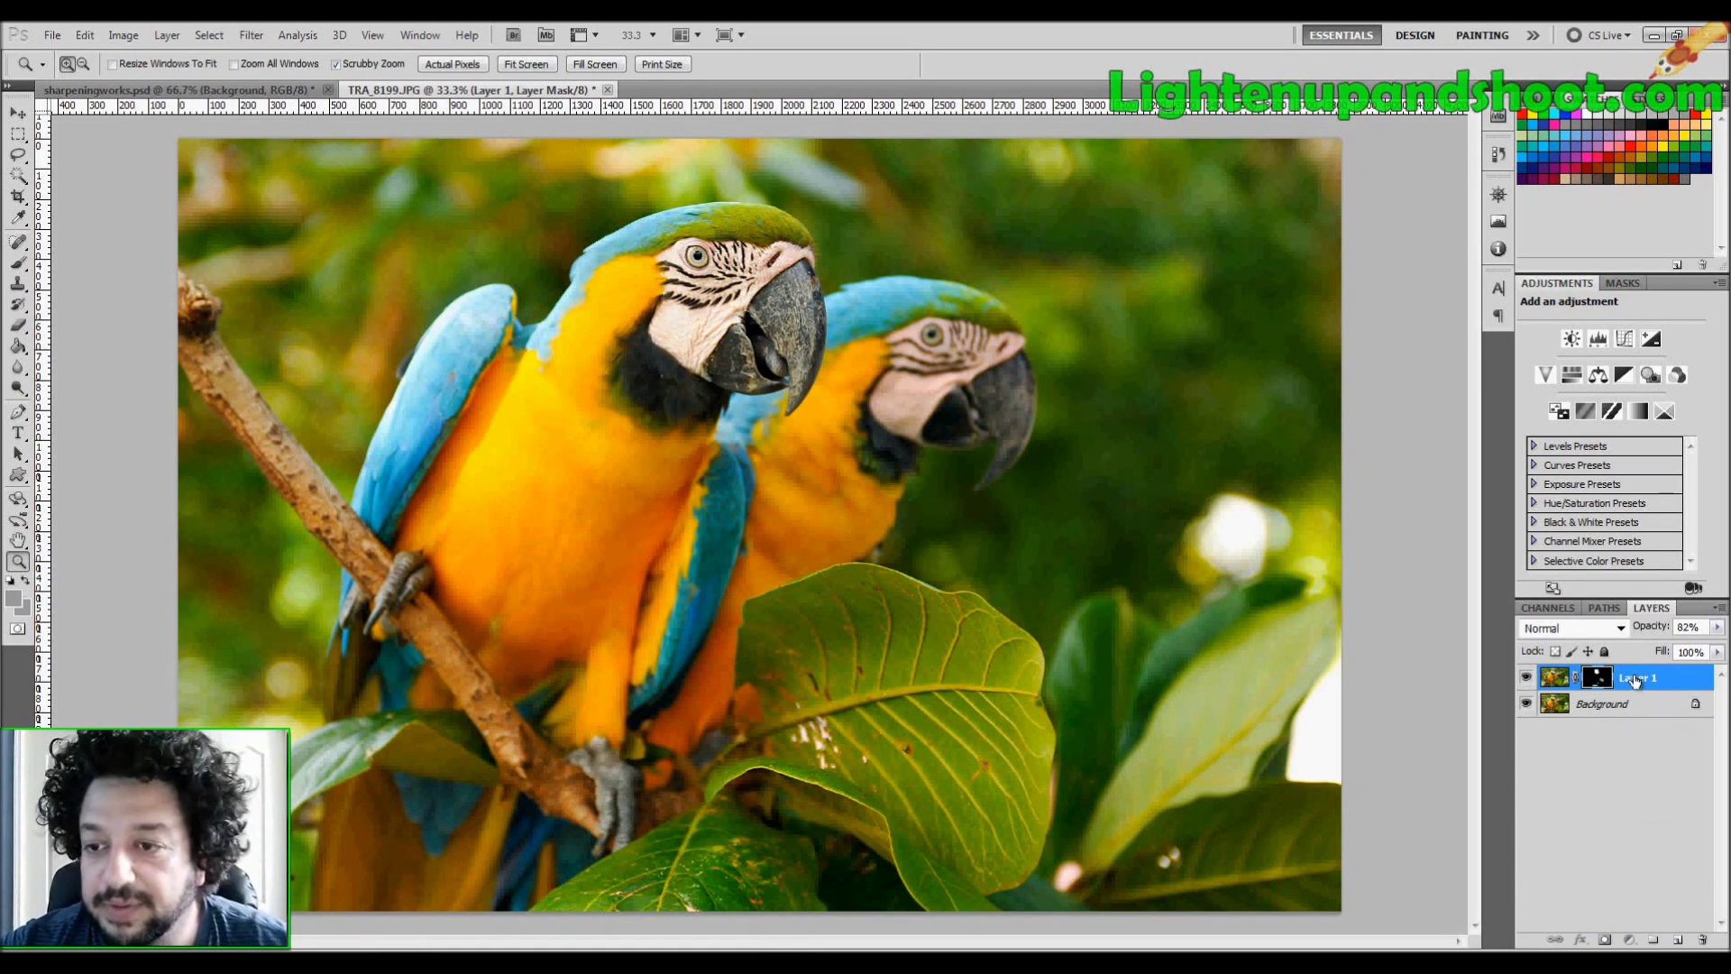
click(1615, 712)
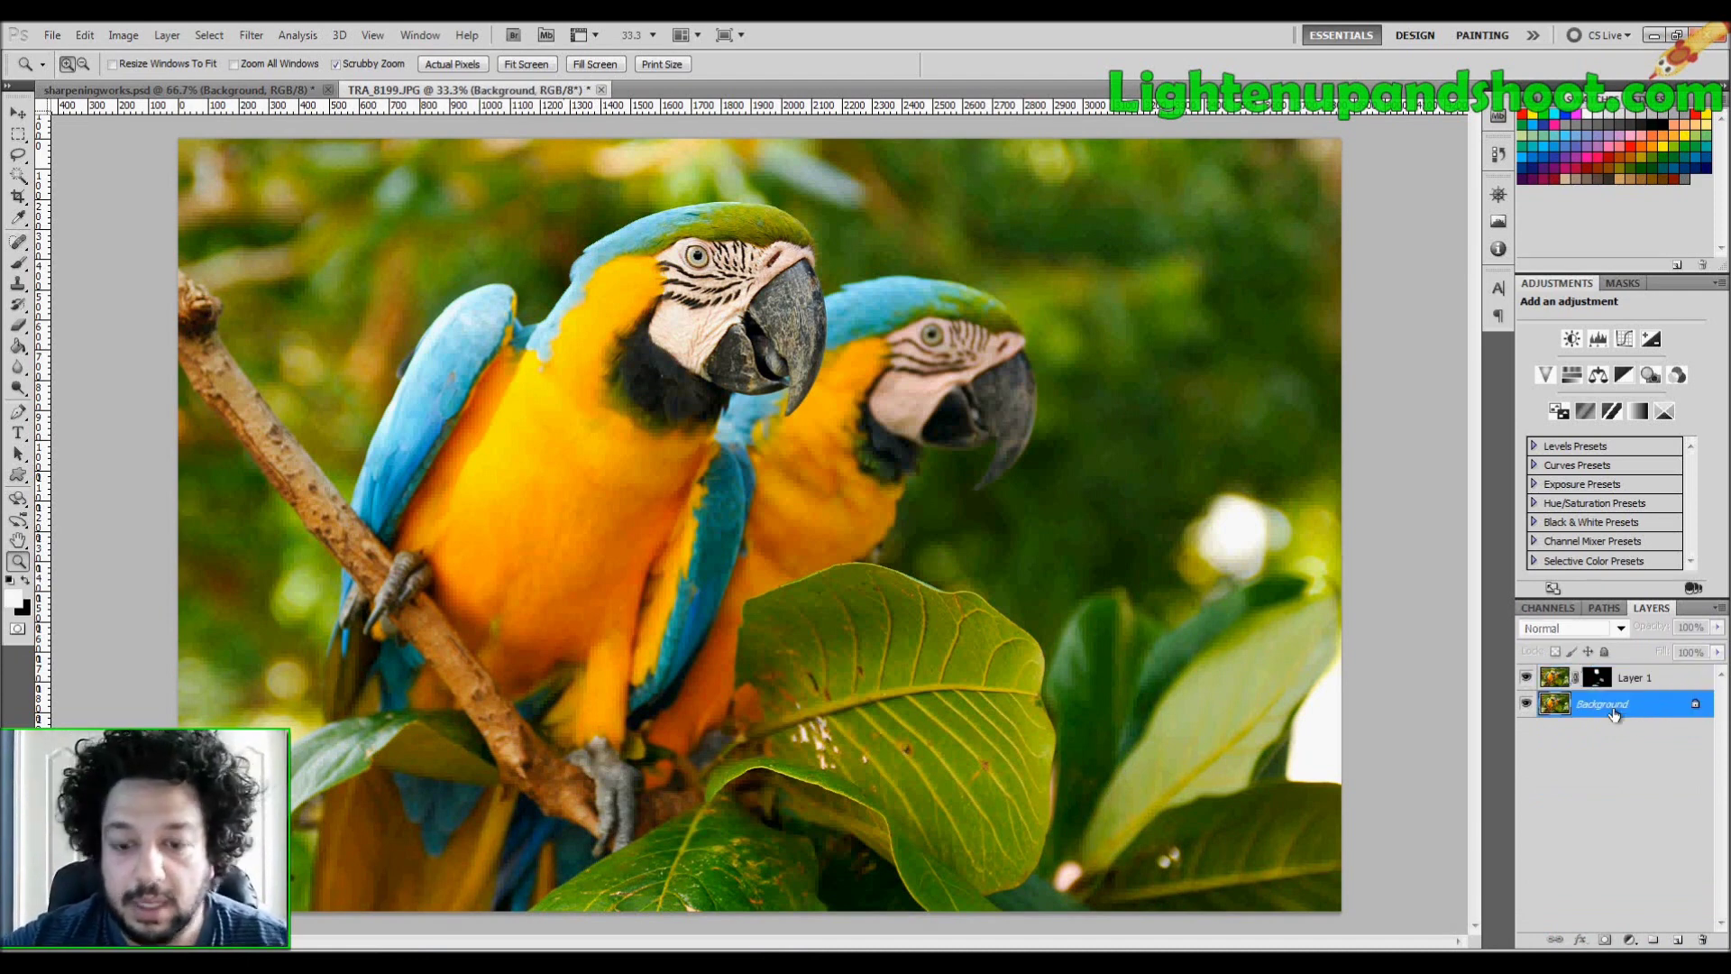
key(ctrl+j)
shift+click(1644, 687)
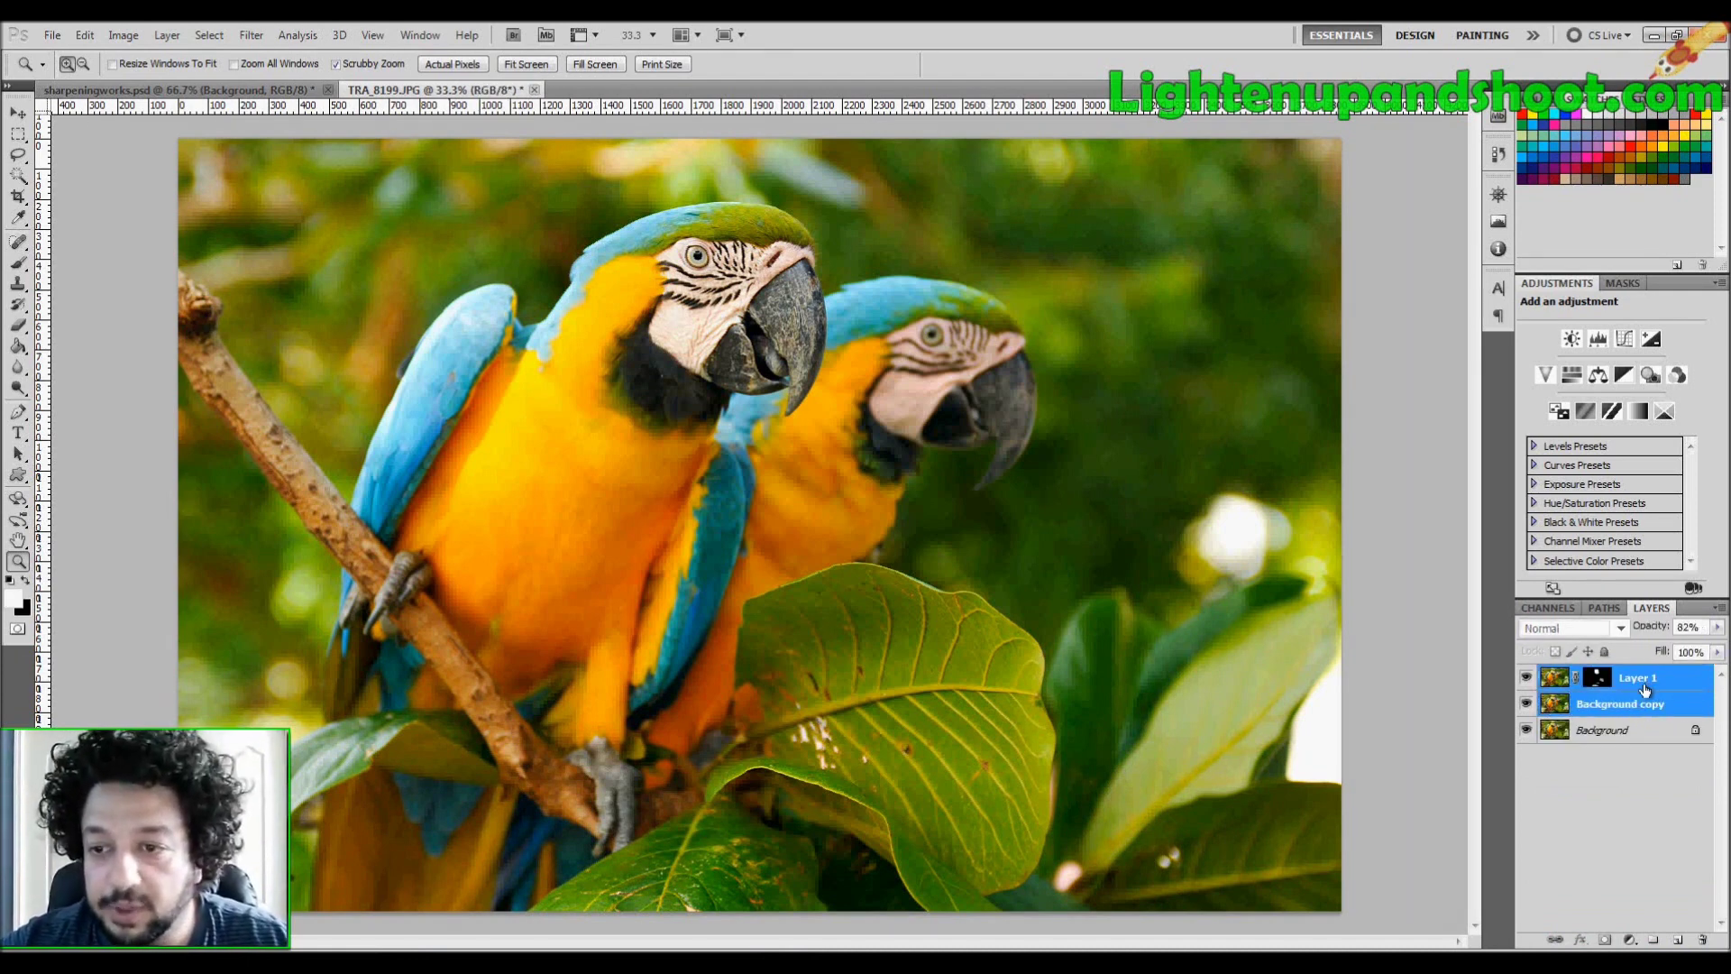
key(ctrl+e)
Step: Rename the merged layer as "Unsharp mask"
double_click(1602, 678)
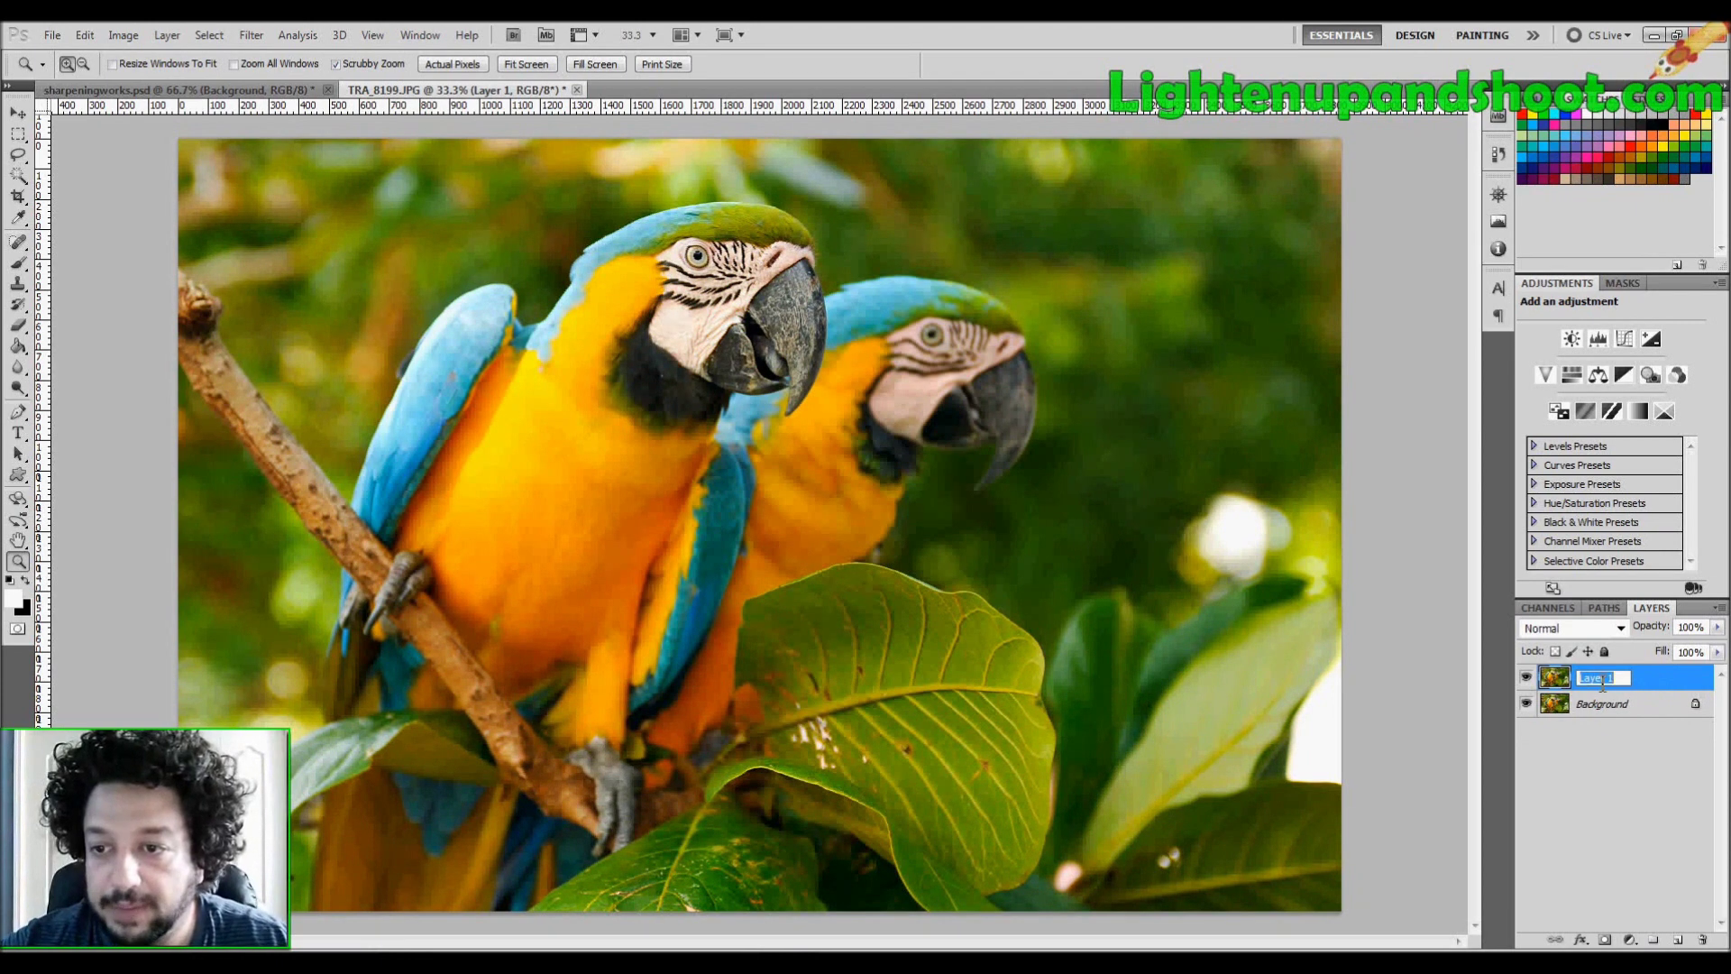
text(Unsharp mask)
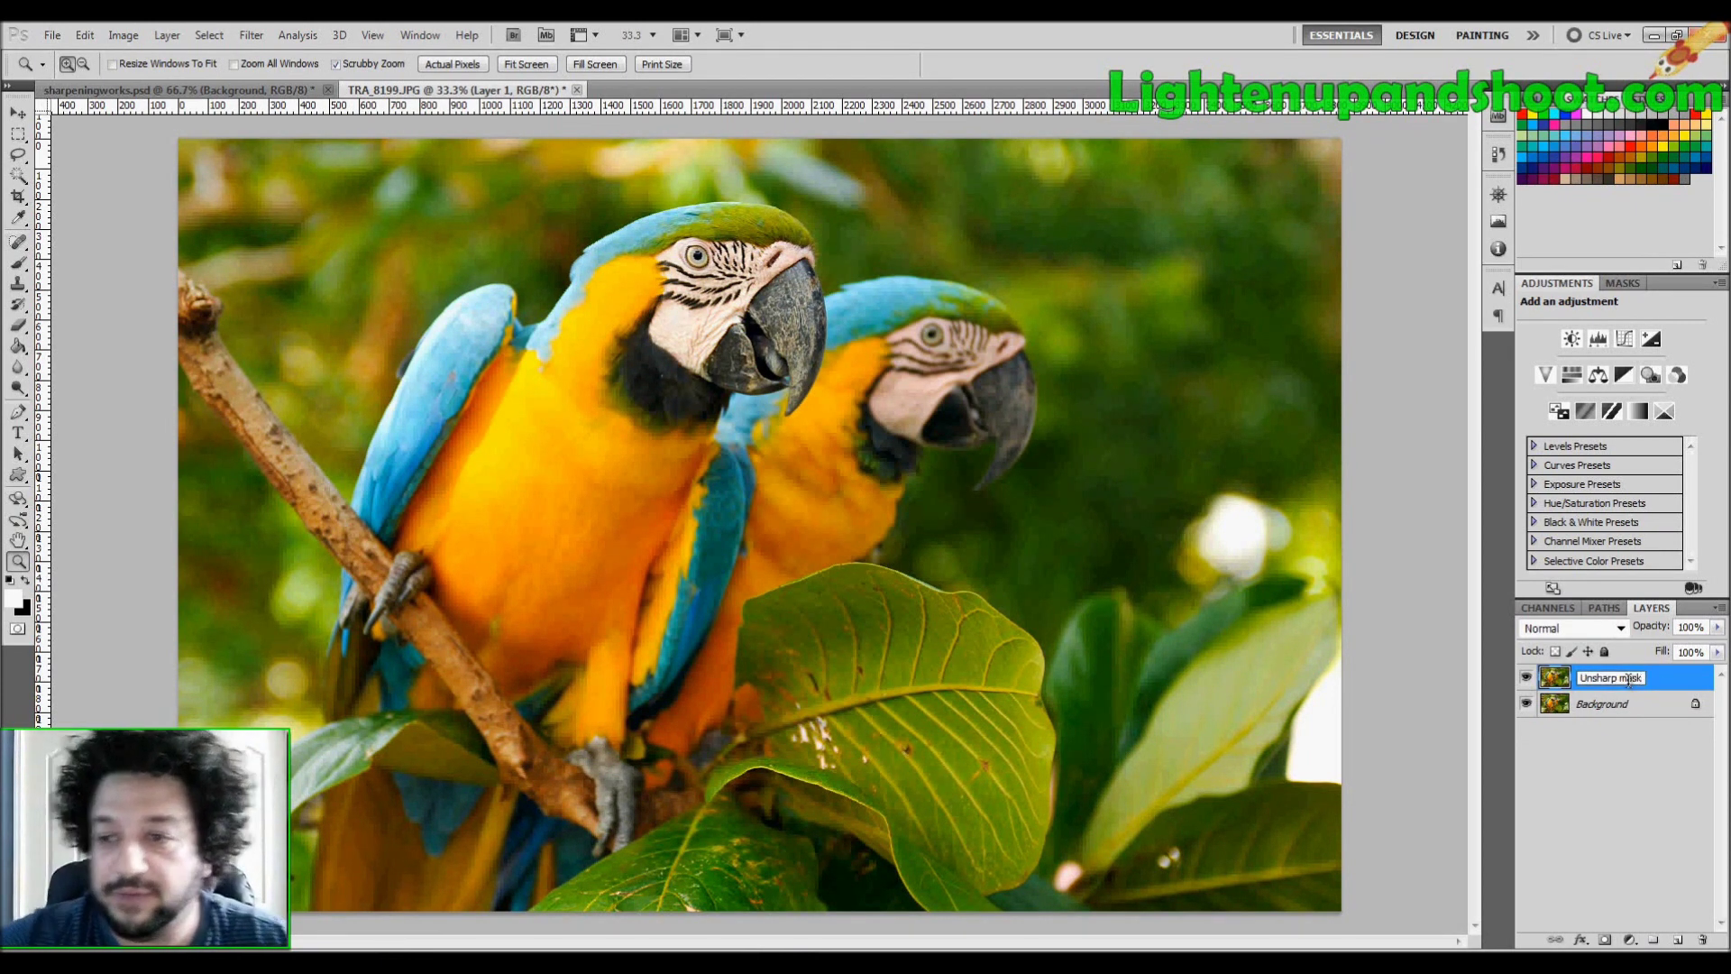
key(Return)
Step: Hide the Unsharp mask layer and duplicate the Background layer
click(1527, 681)
click(1578, 713)
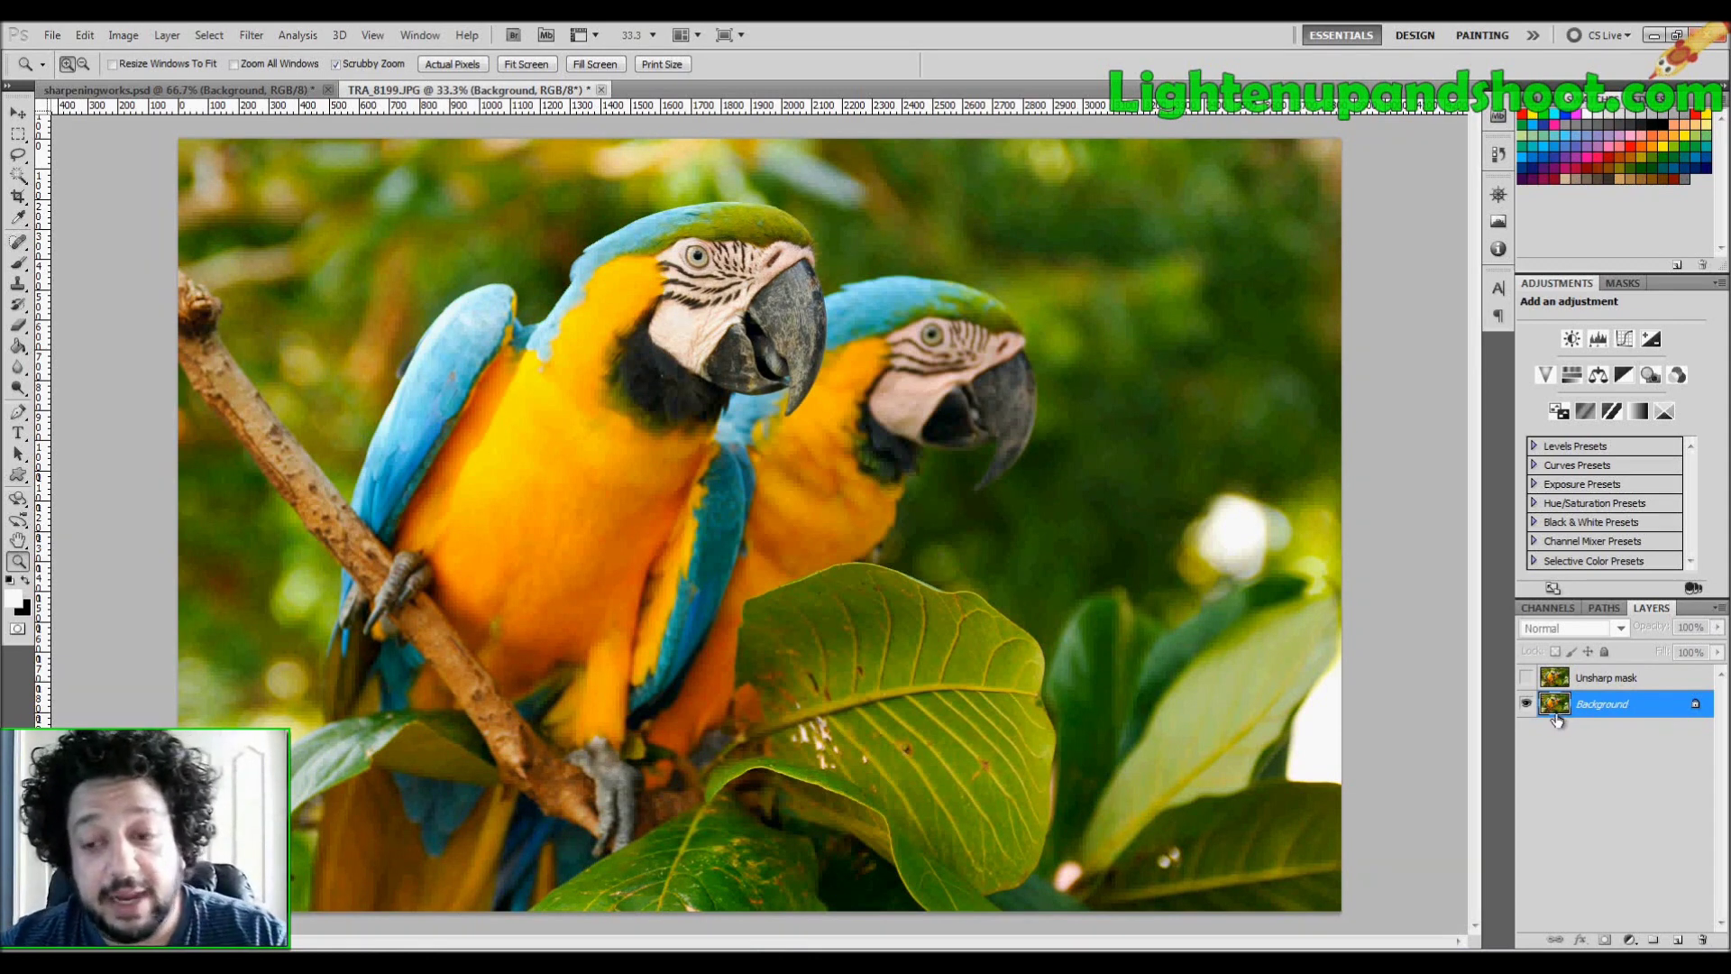
key(ctrl+j)
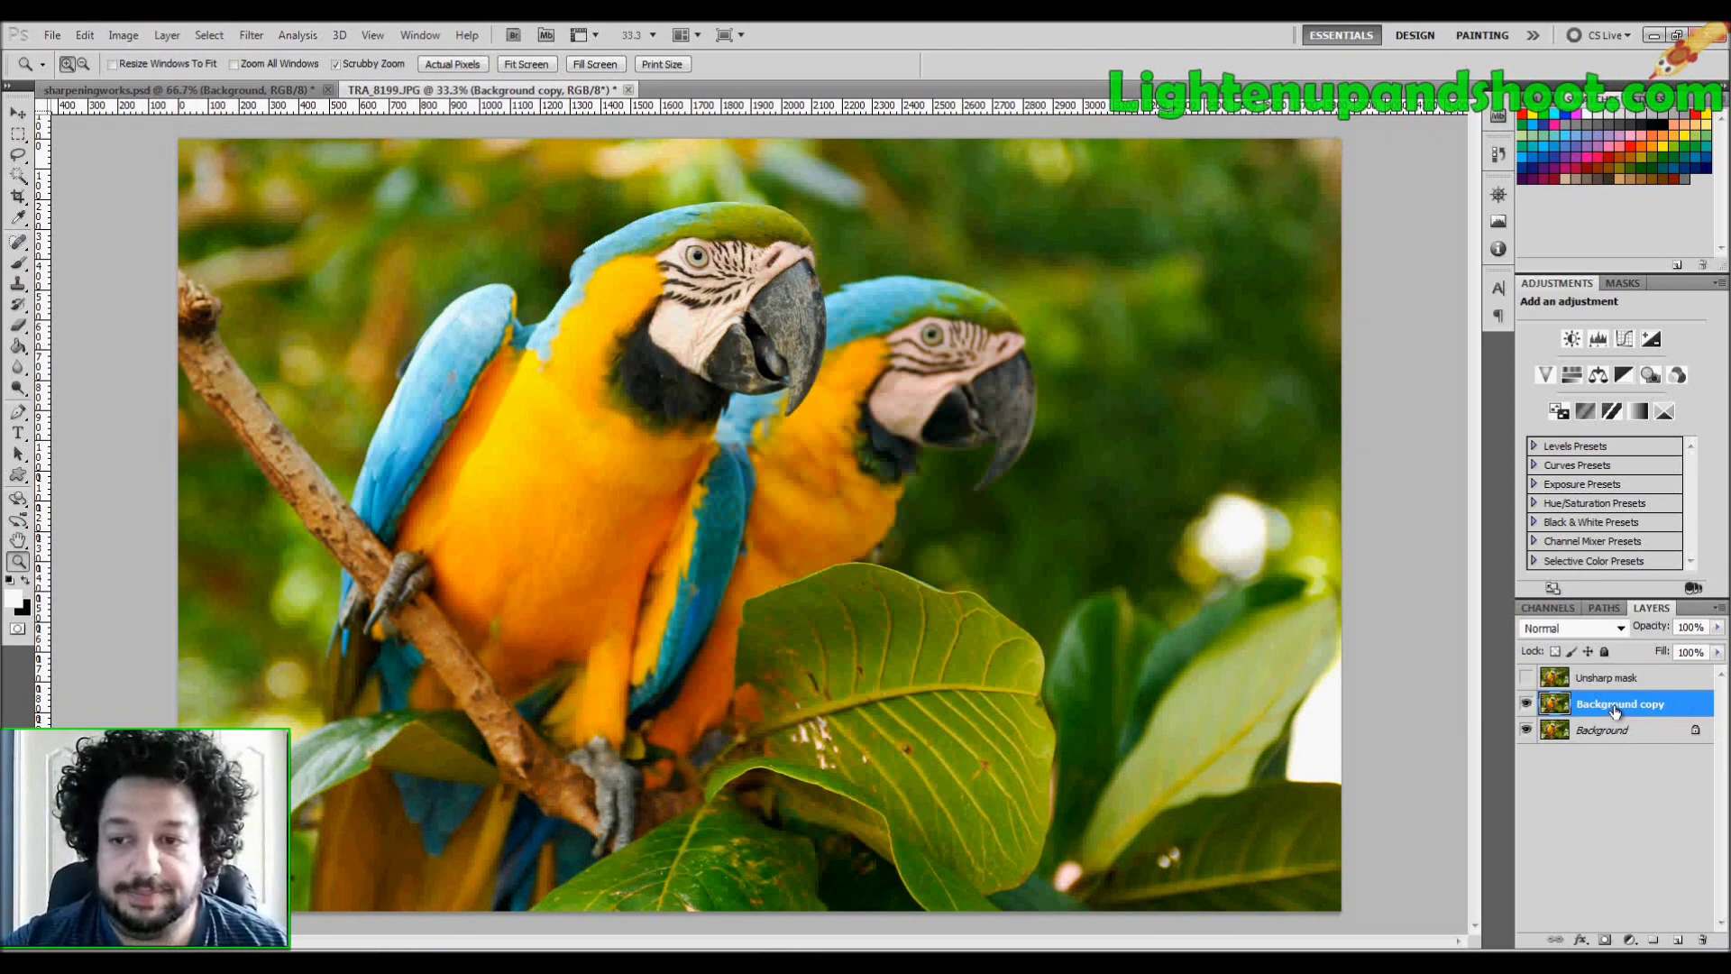
Step: Apply the High Pass filter to the Background copy with a radius of 1.7 pixels
click(249, 37)
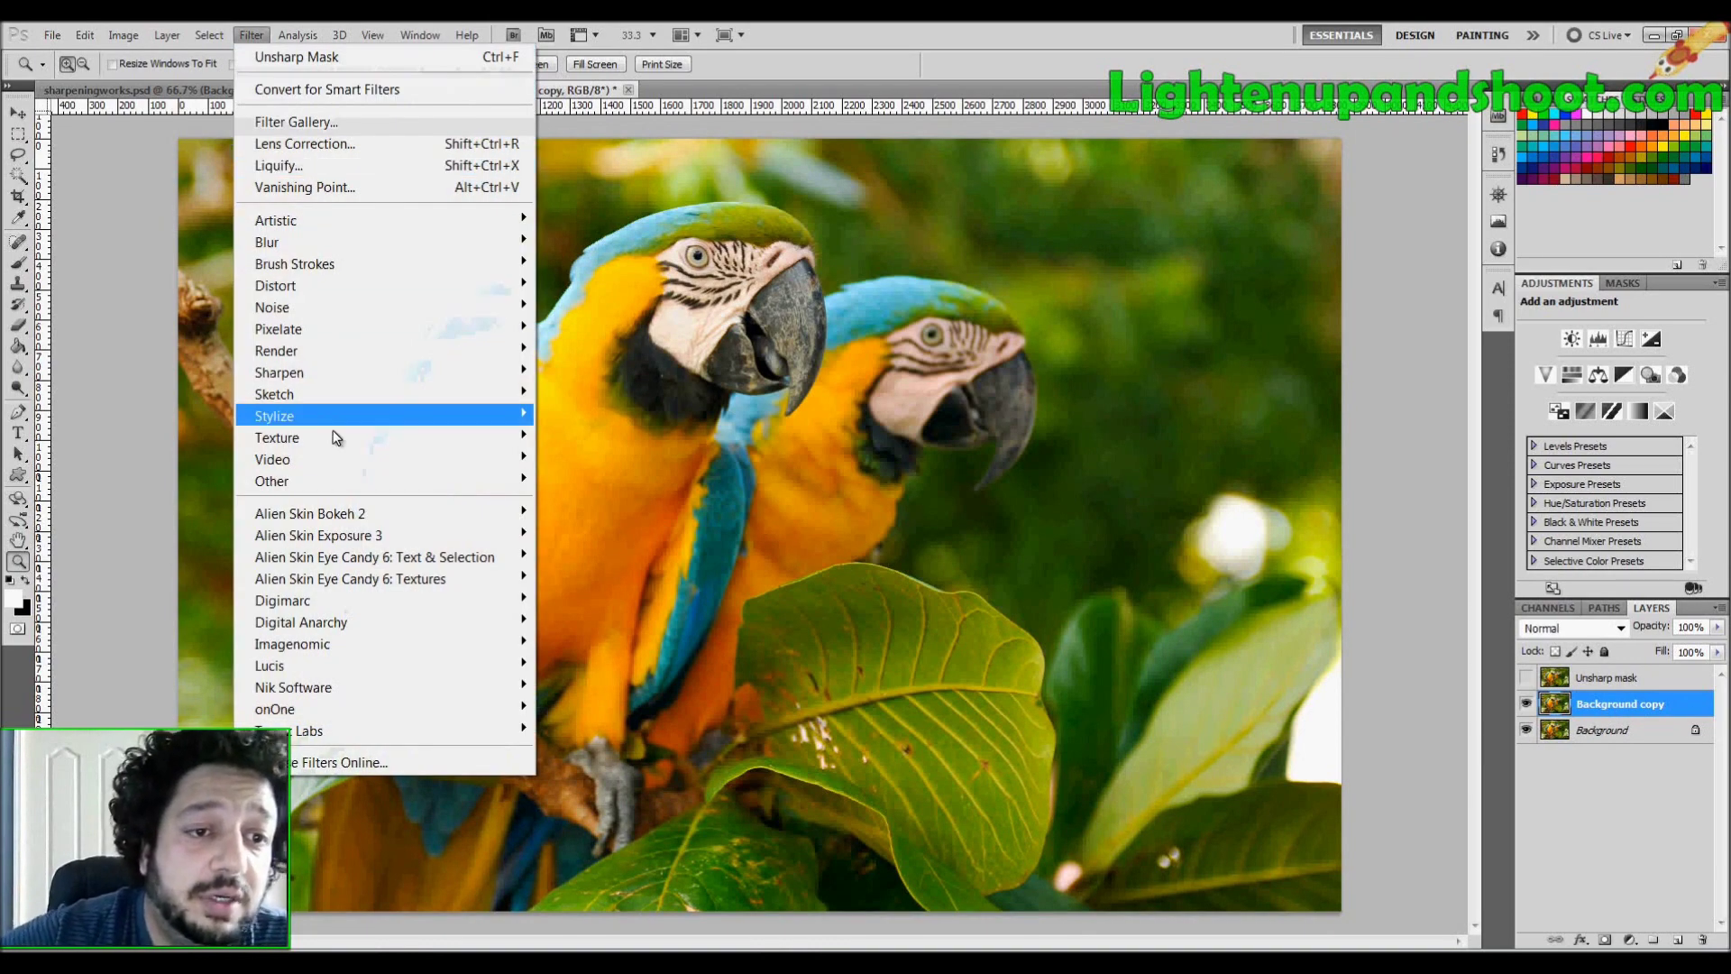
mouse_move(292, 483)
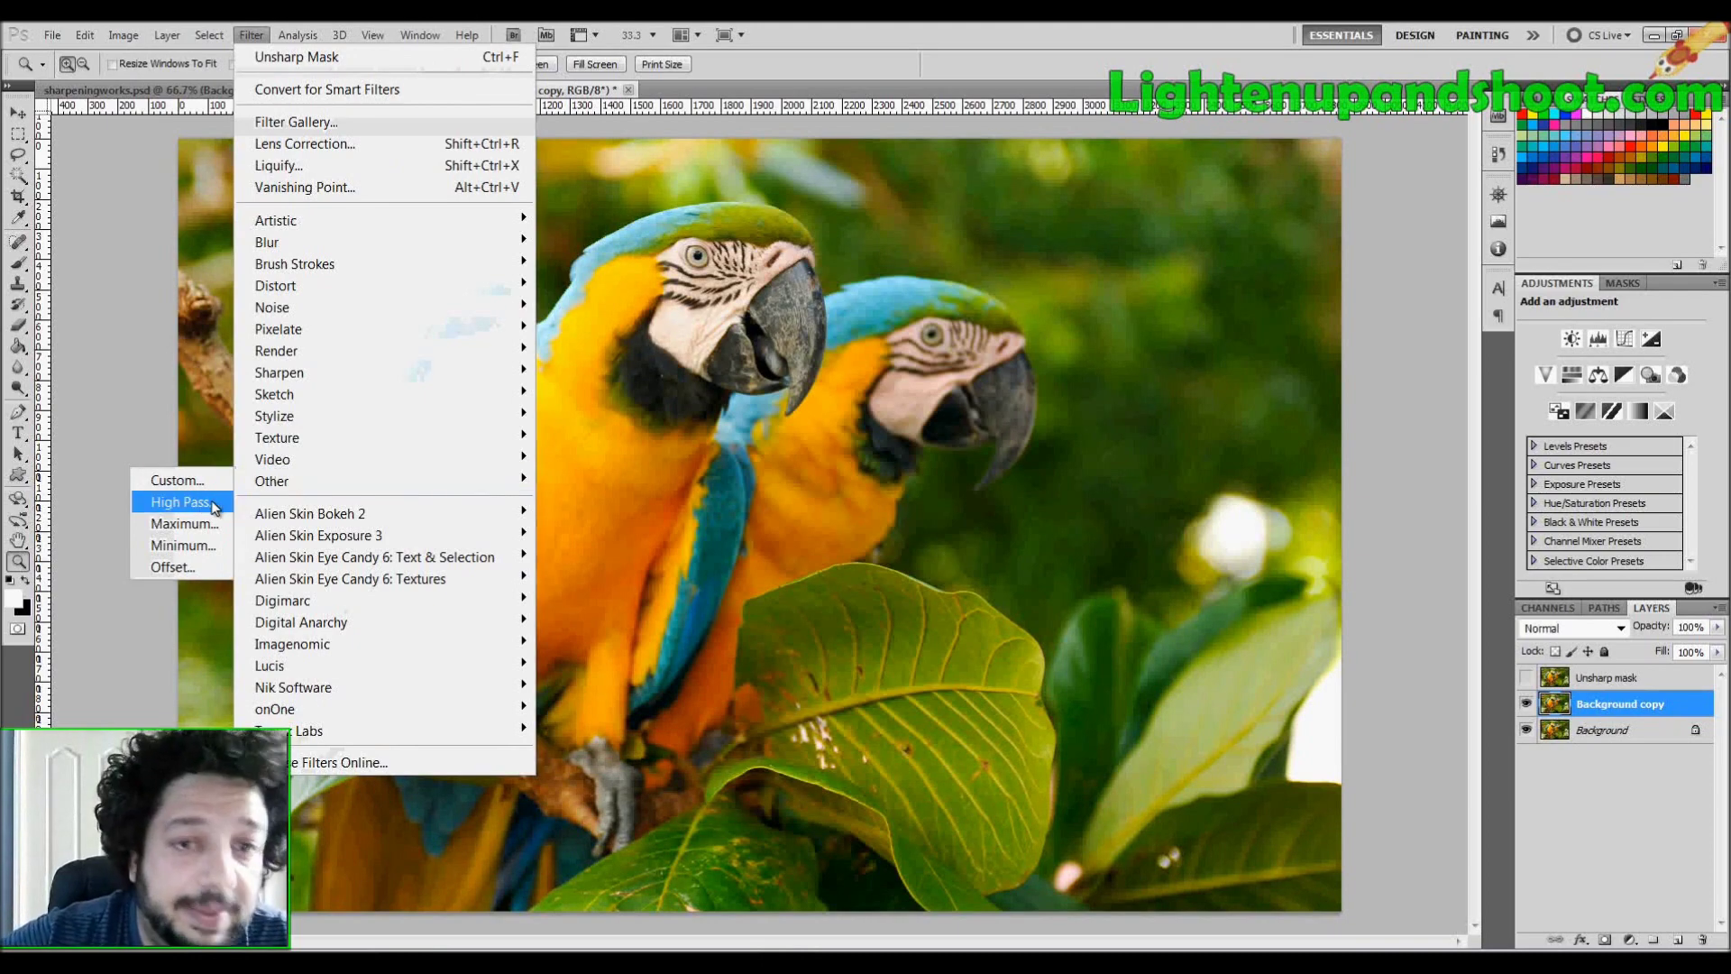
click(184, 501)
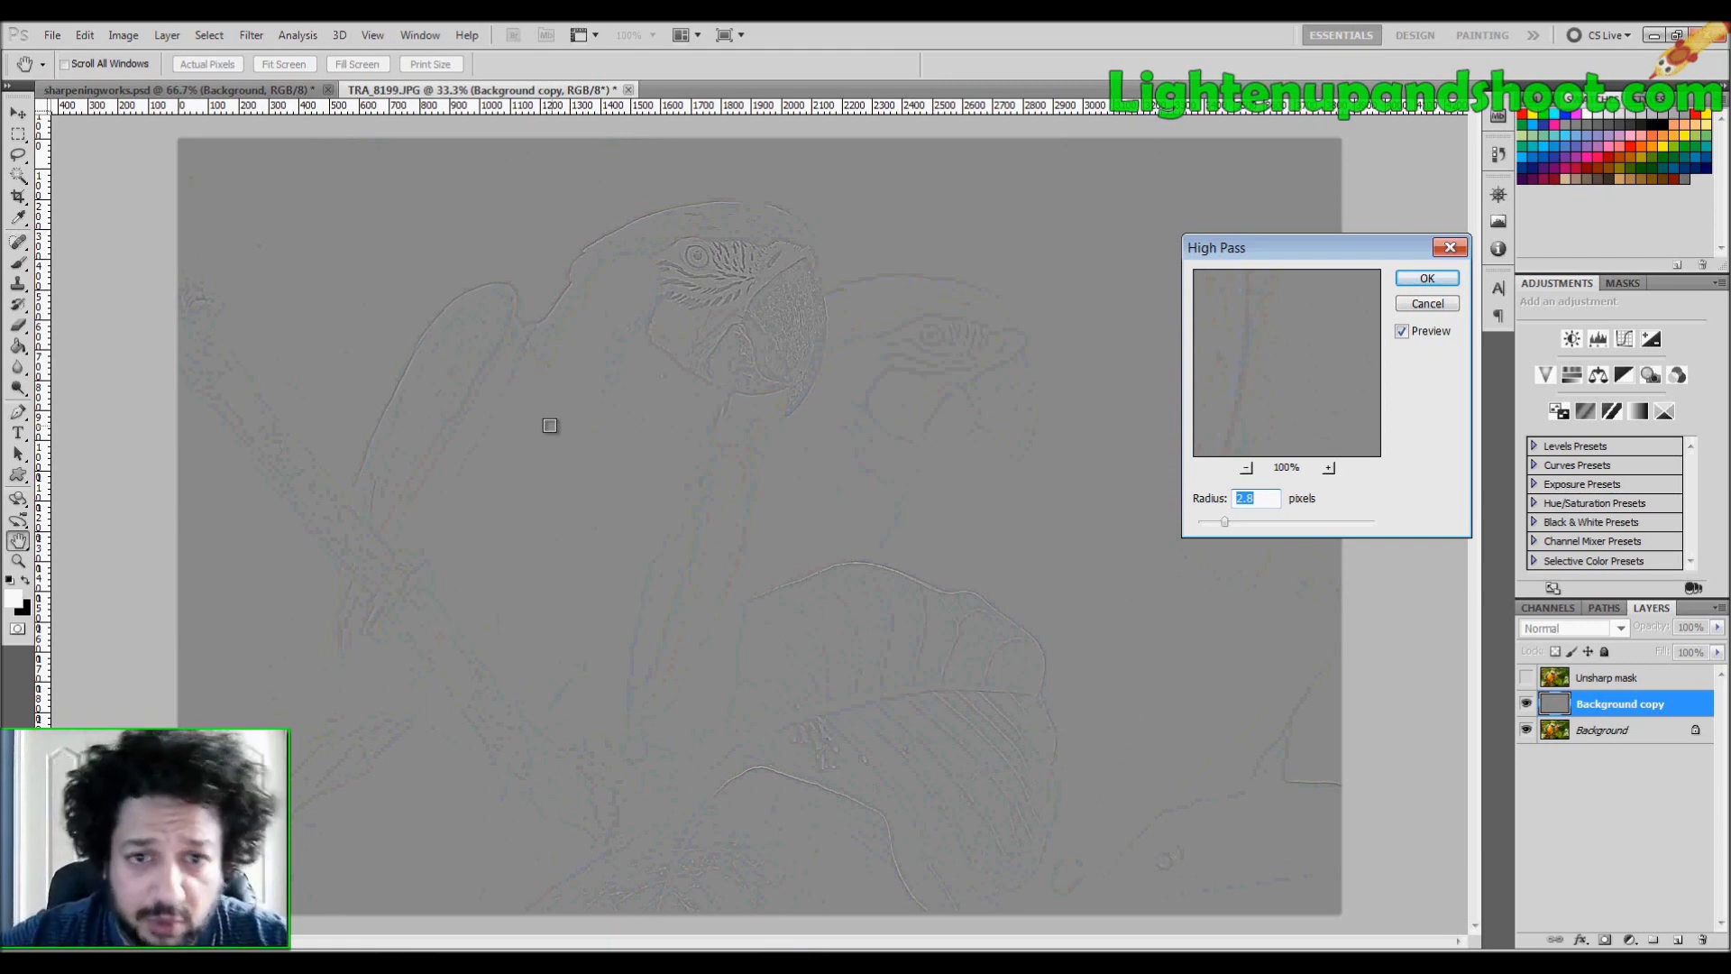
click(710, 337)
drag(707, 340, 711, 456)
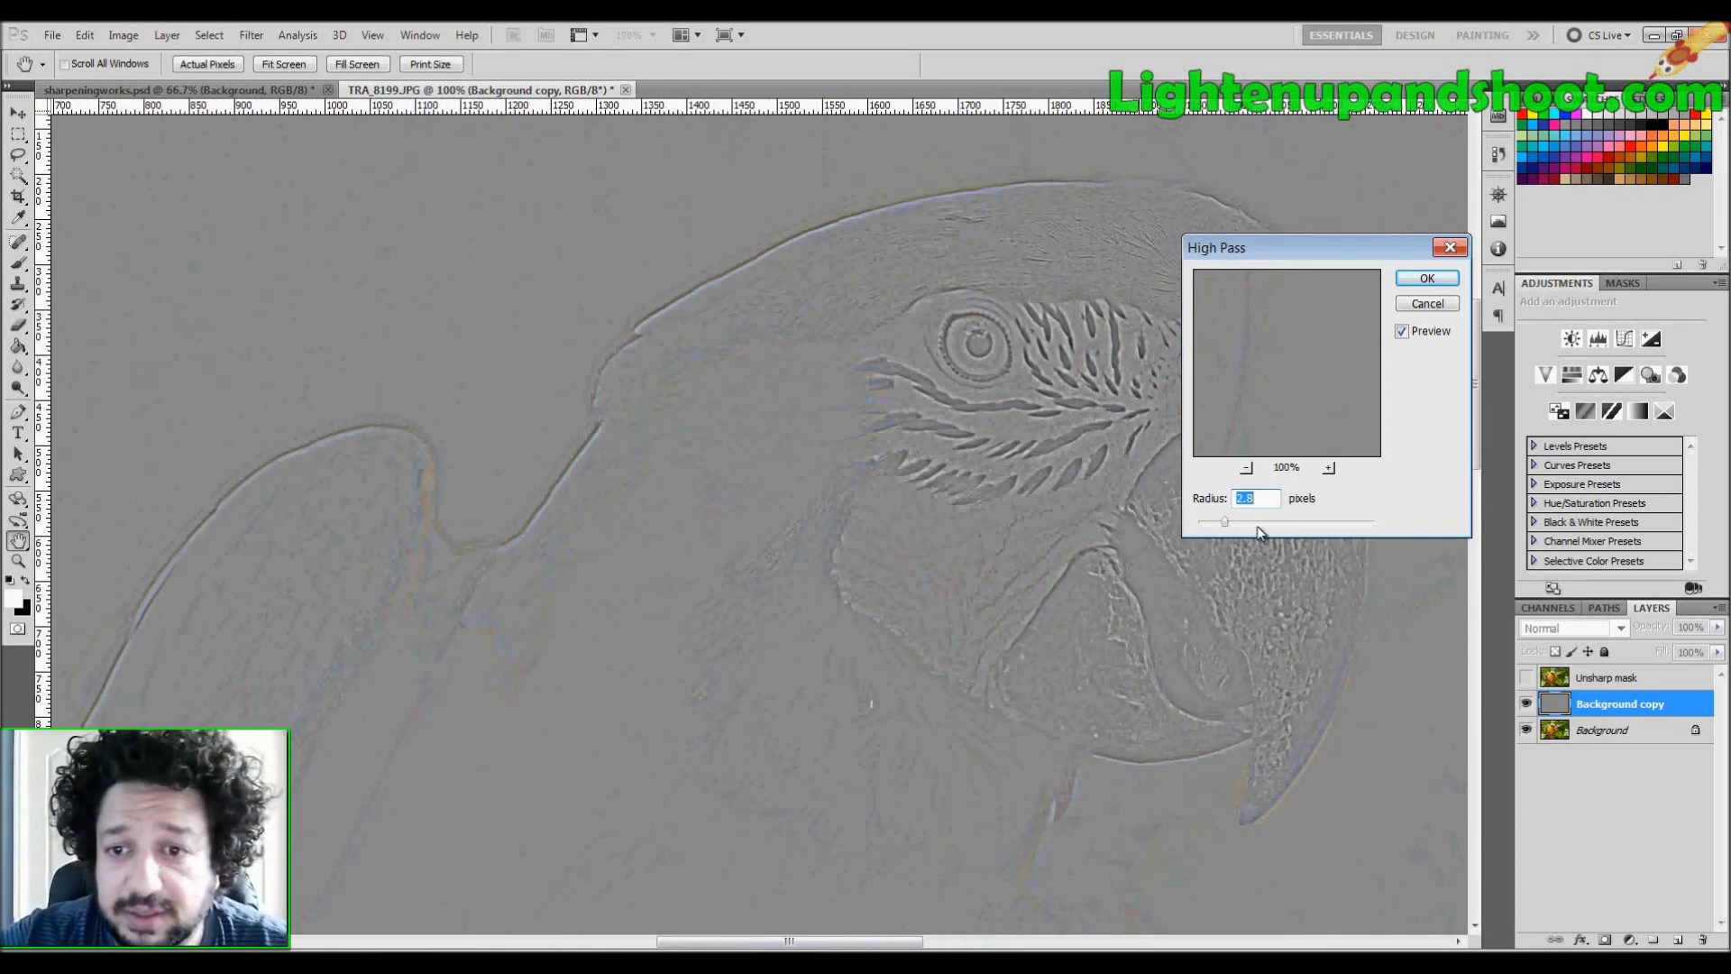
drag(1226, 527, 1216, 530)
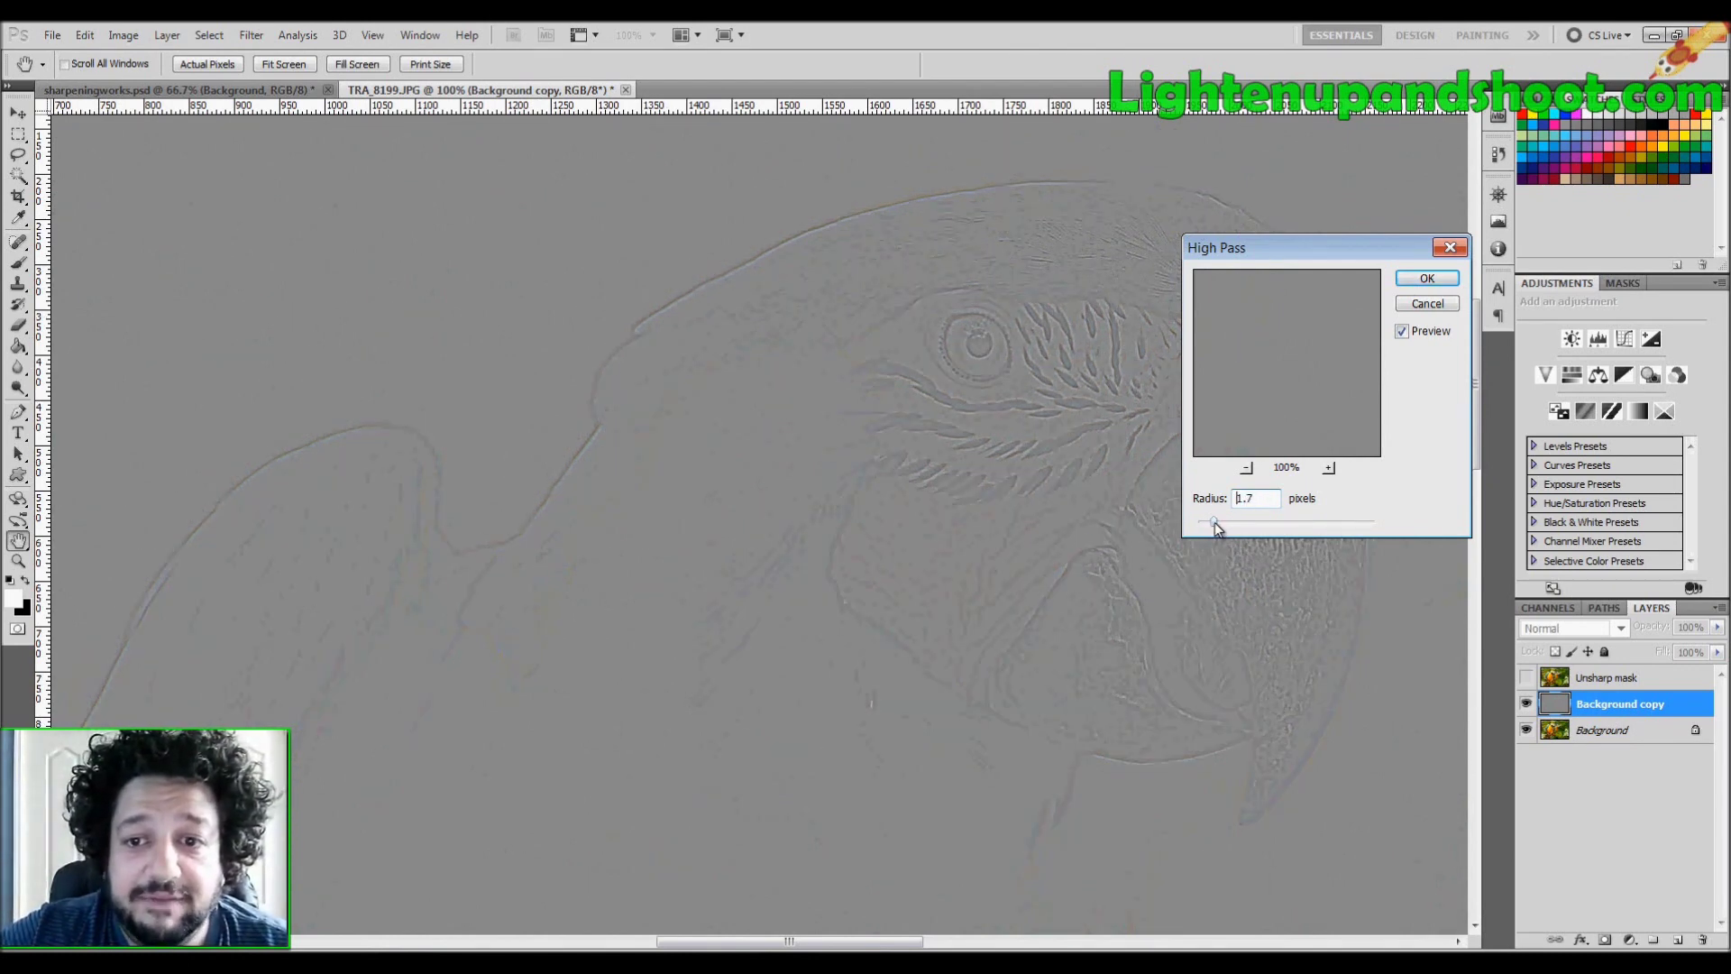
double_click(1259, 499)
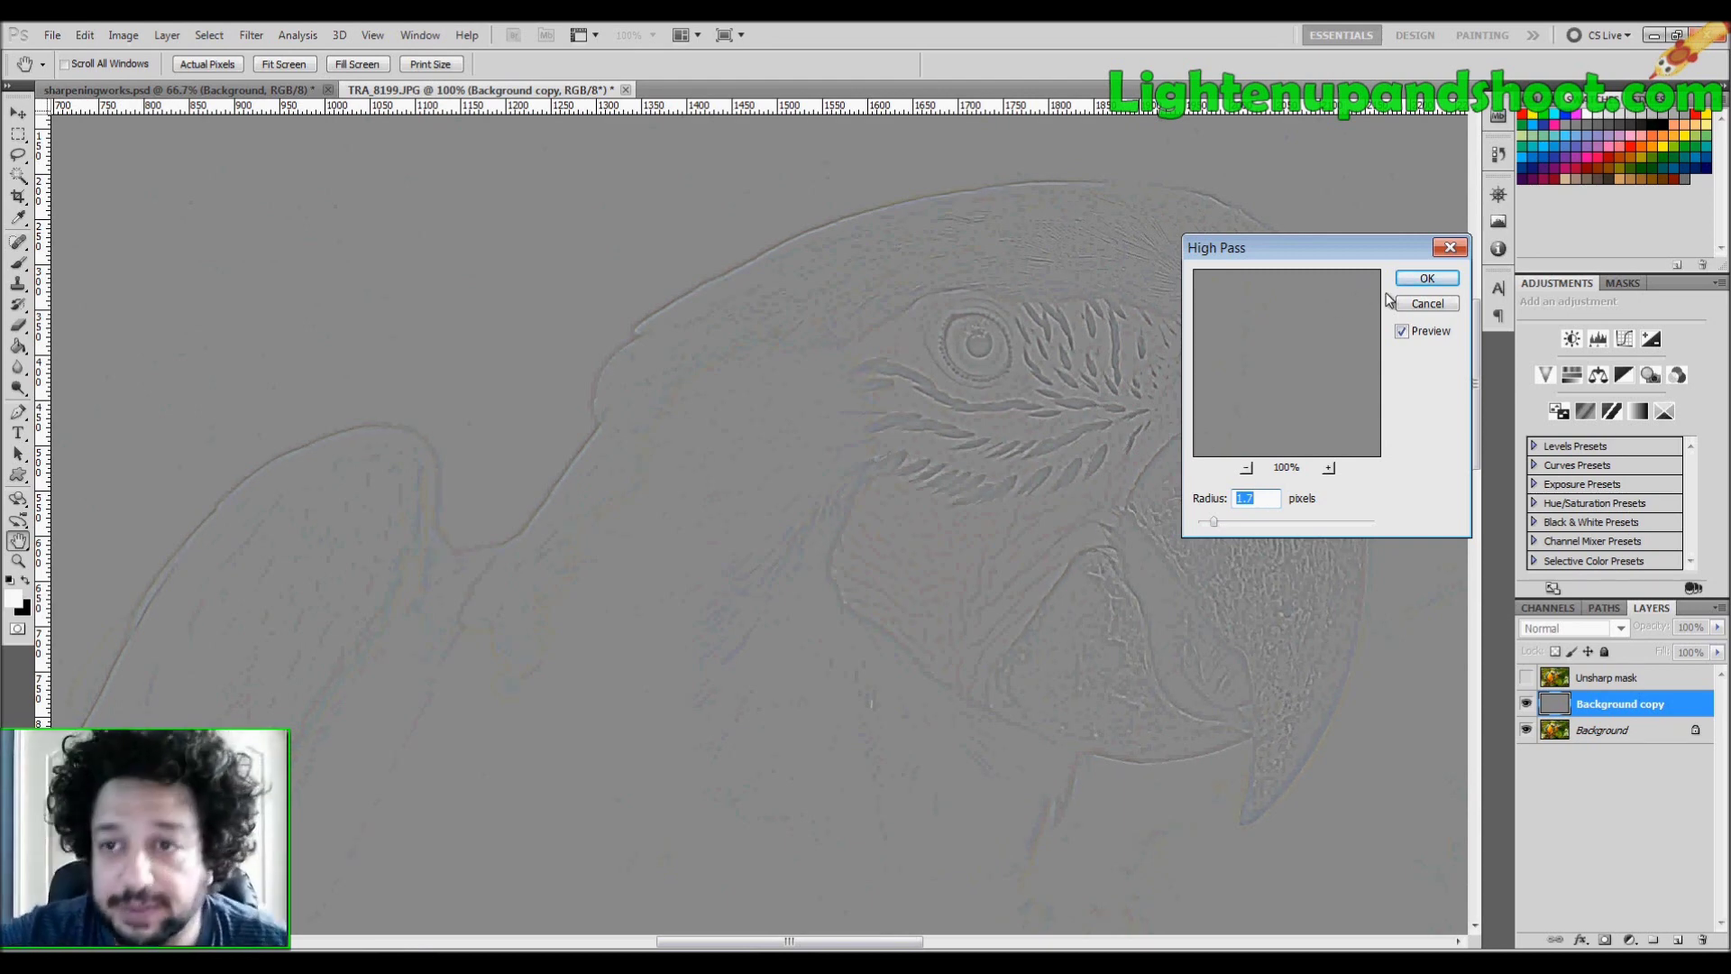
click(1422, 281)
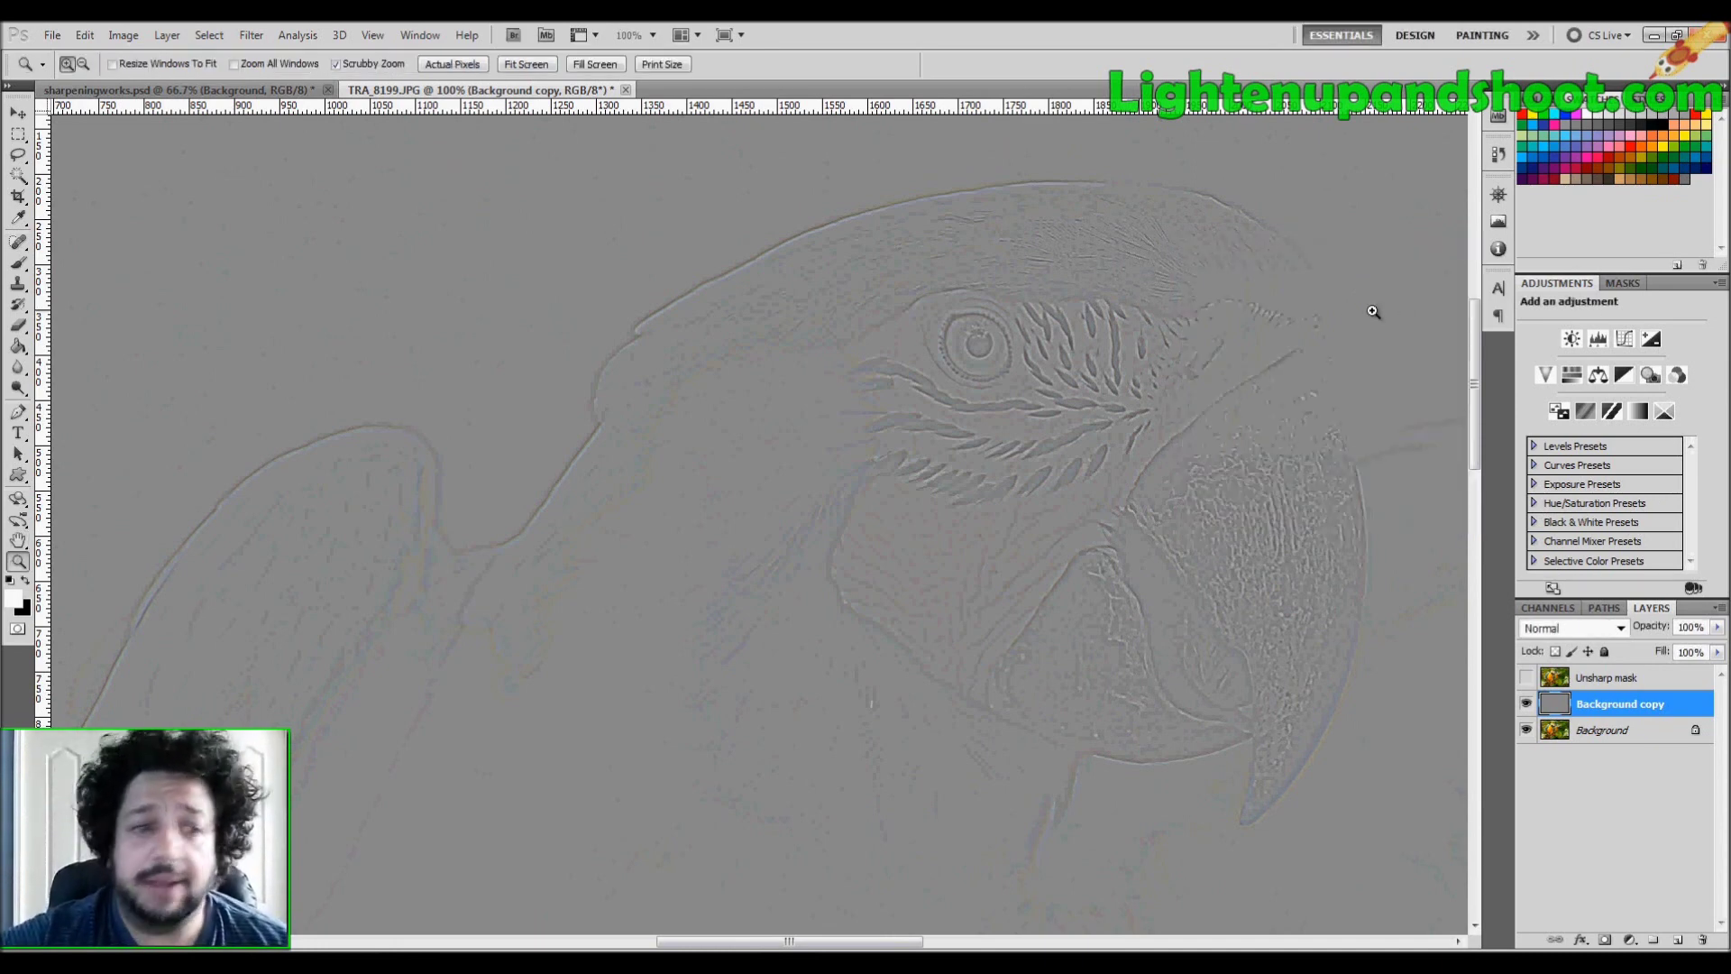
Step: Set the High Pass layer's blend mode to Soft Light
double_click(21, 540)
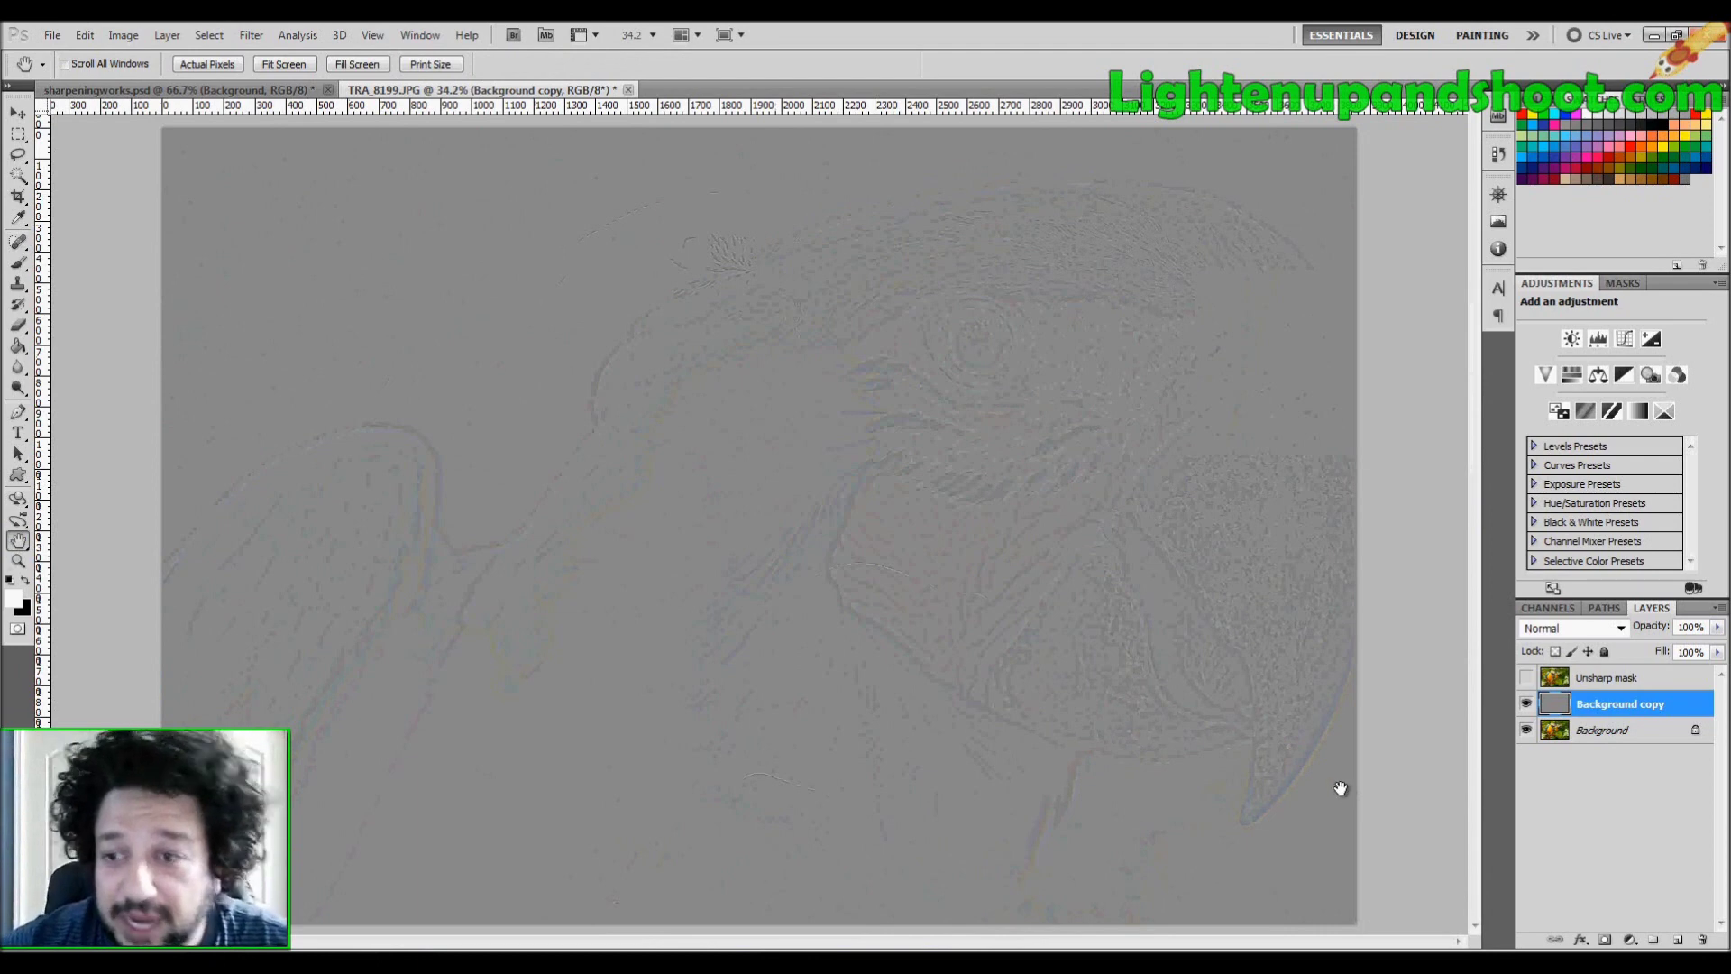
click(1574, 628)
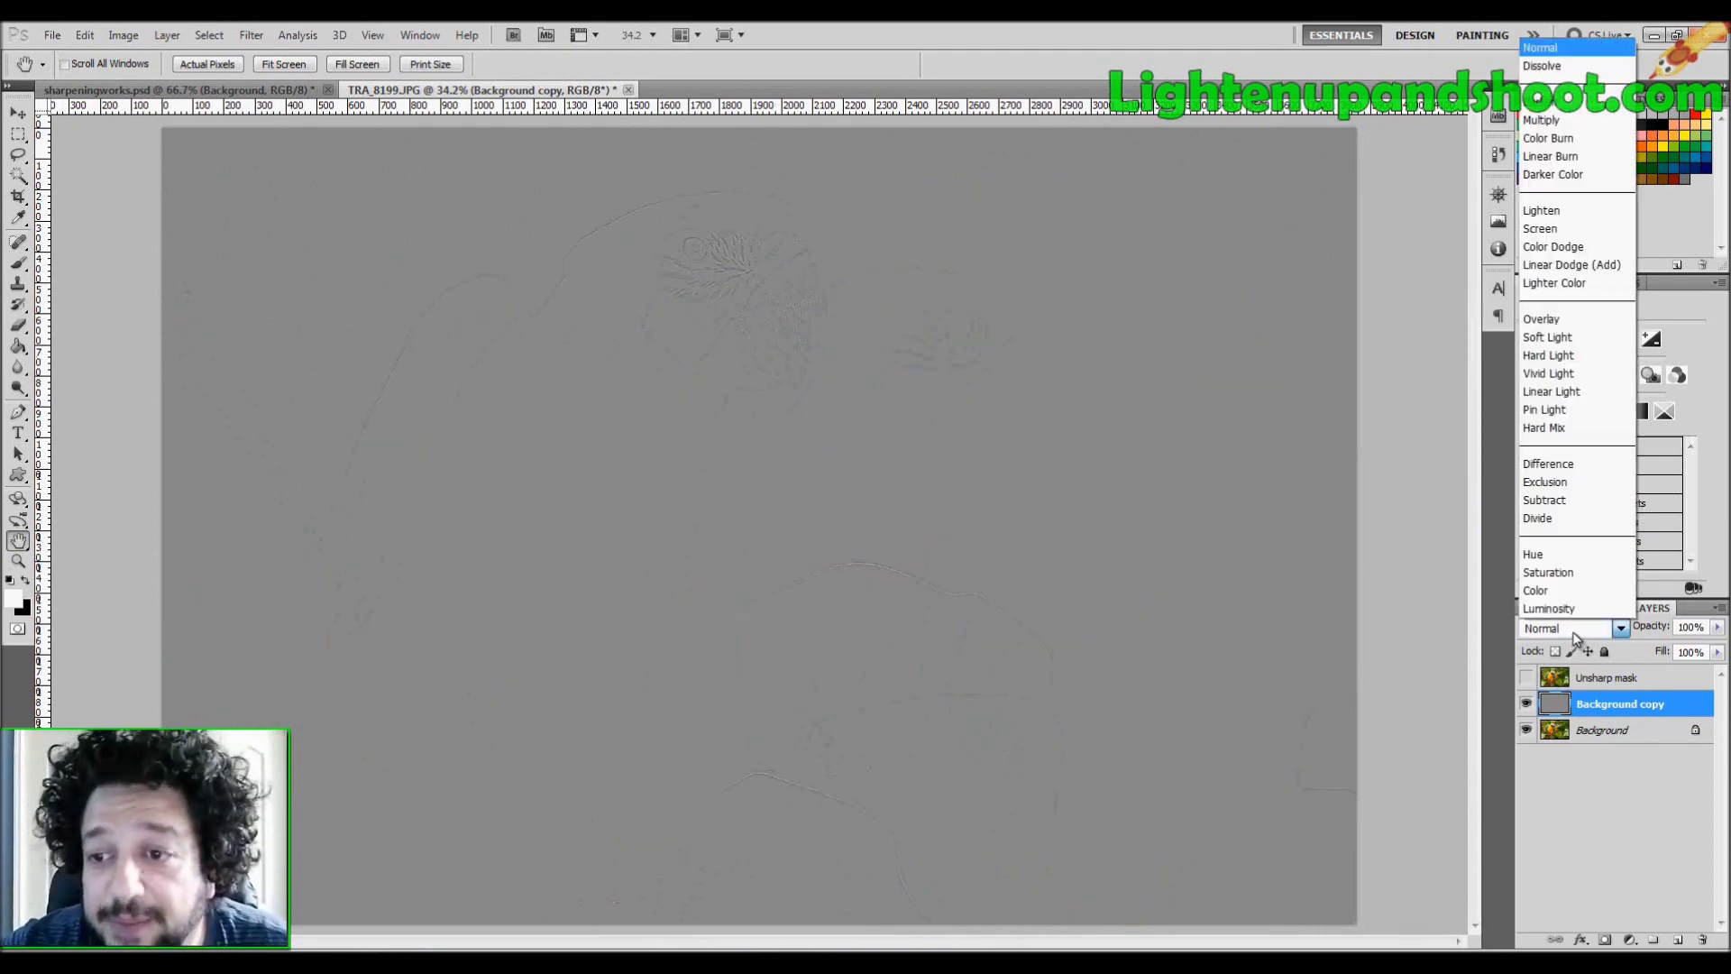
click(1550, 339)
Step: Compare the front parrot's head with the High Pass layer hidden and shown
click(22, 561)
drag(726, 284, 974, 463)
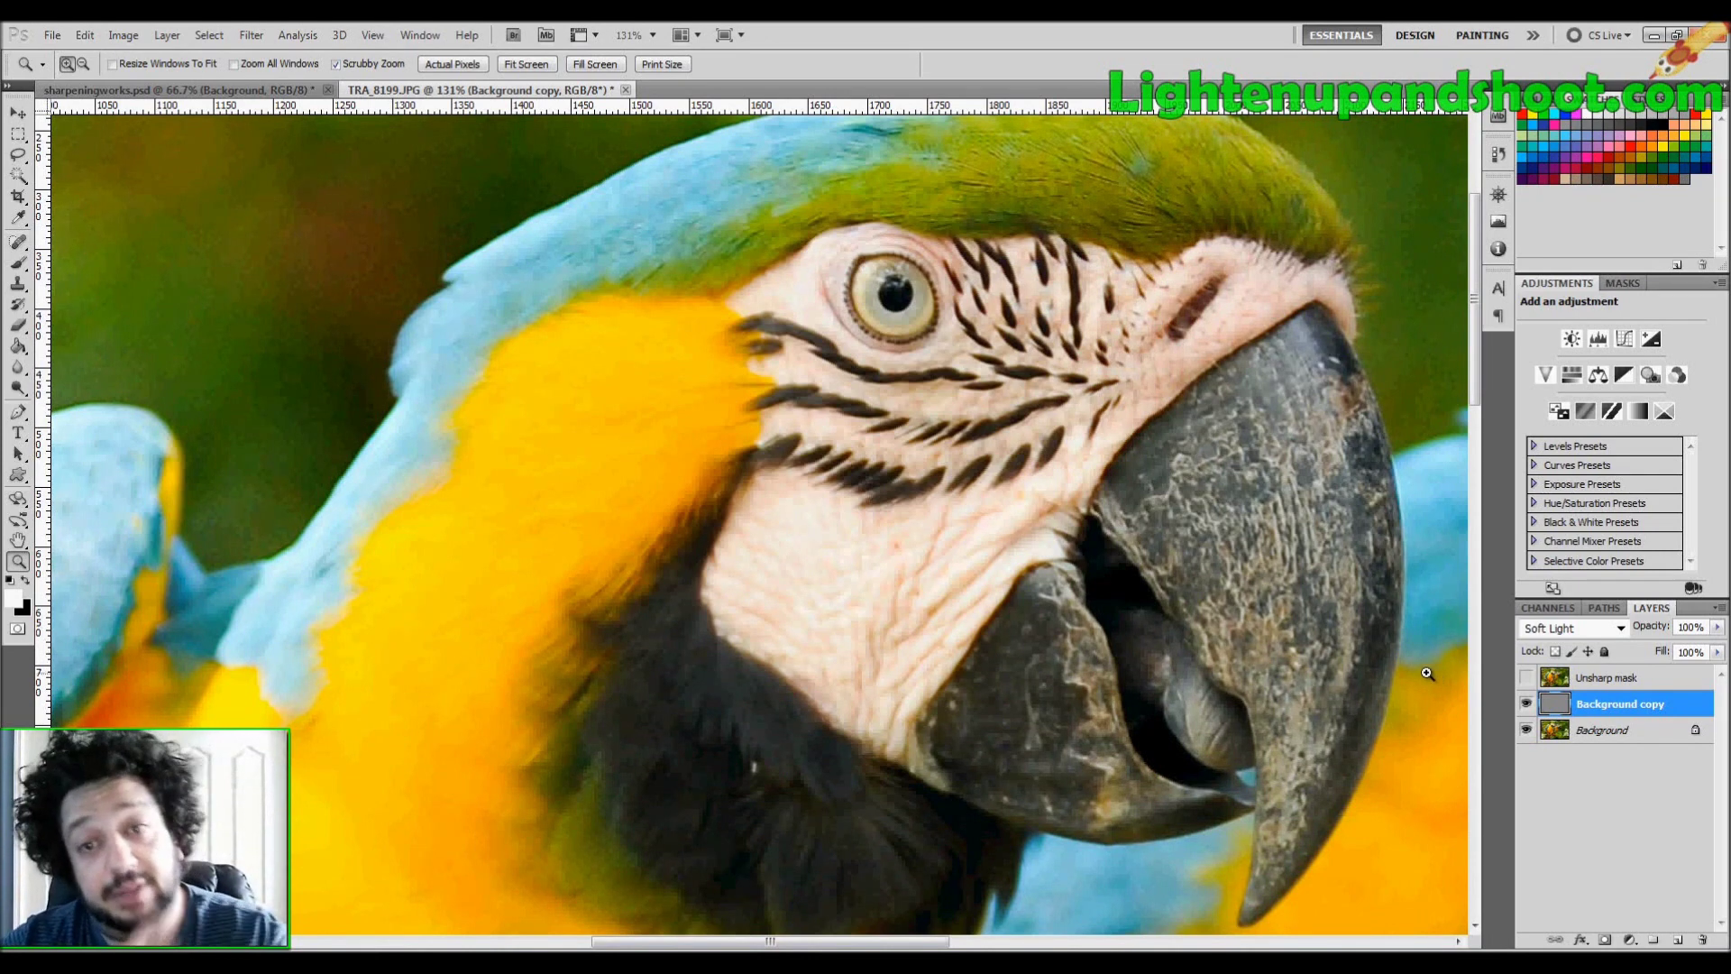
click(1525, 709)
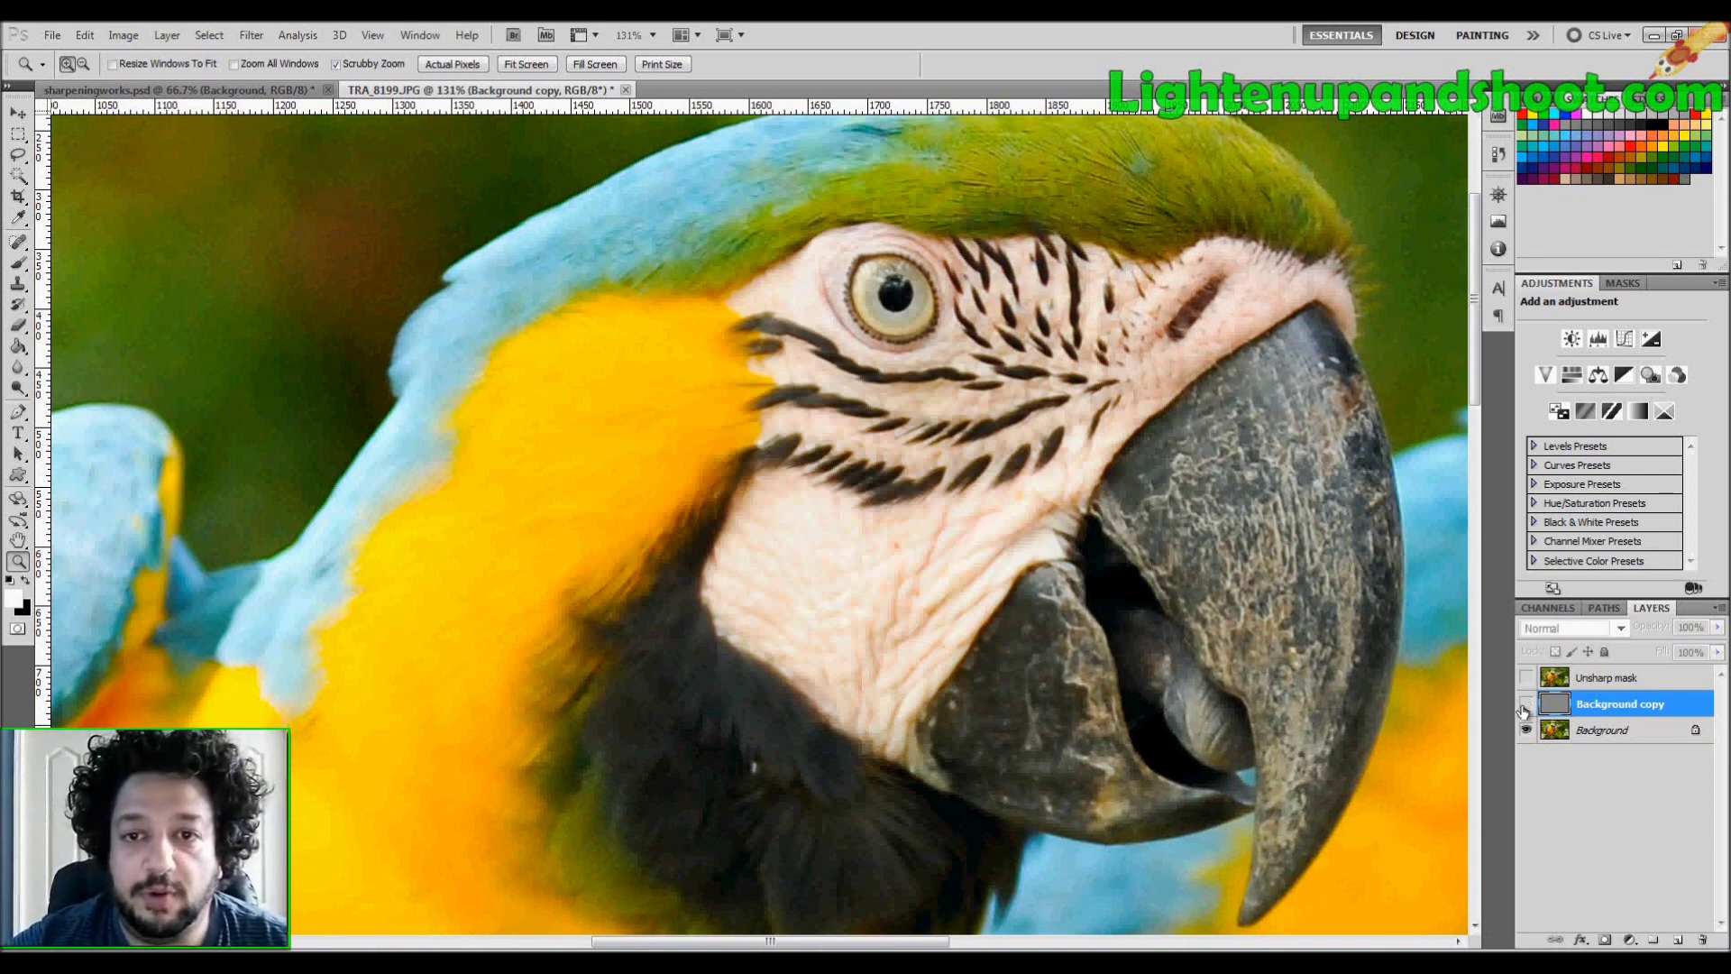
click(1525, 708)
click(1526, 708)
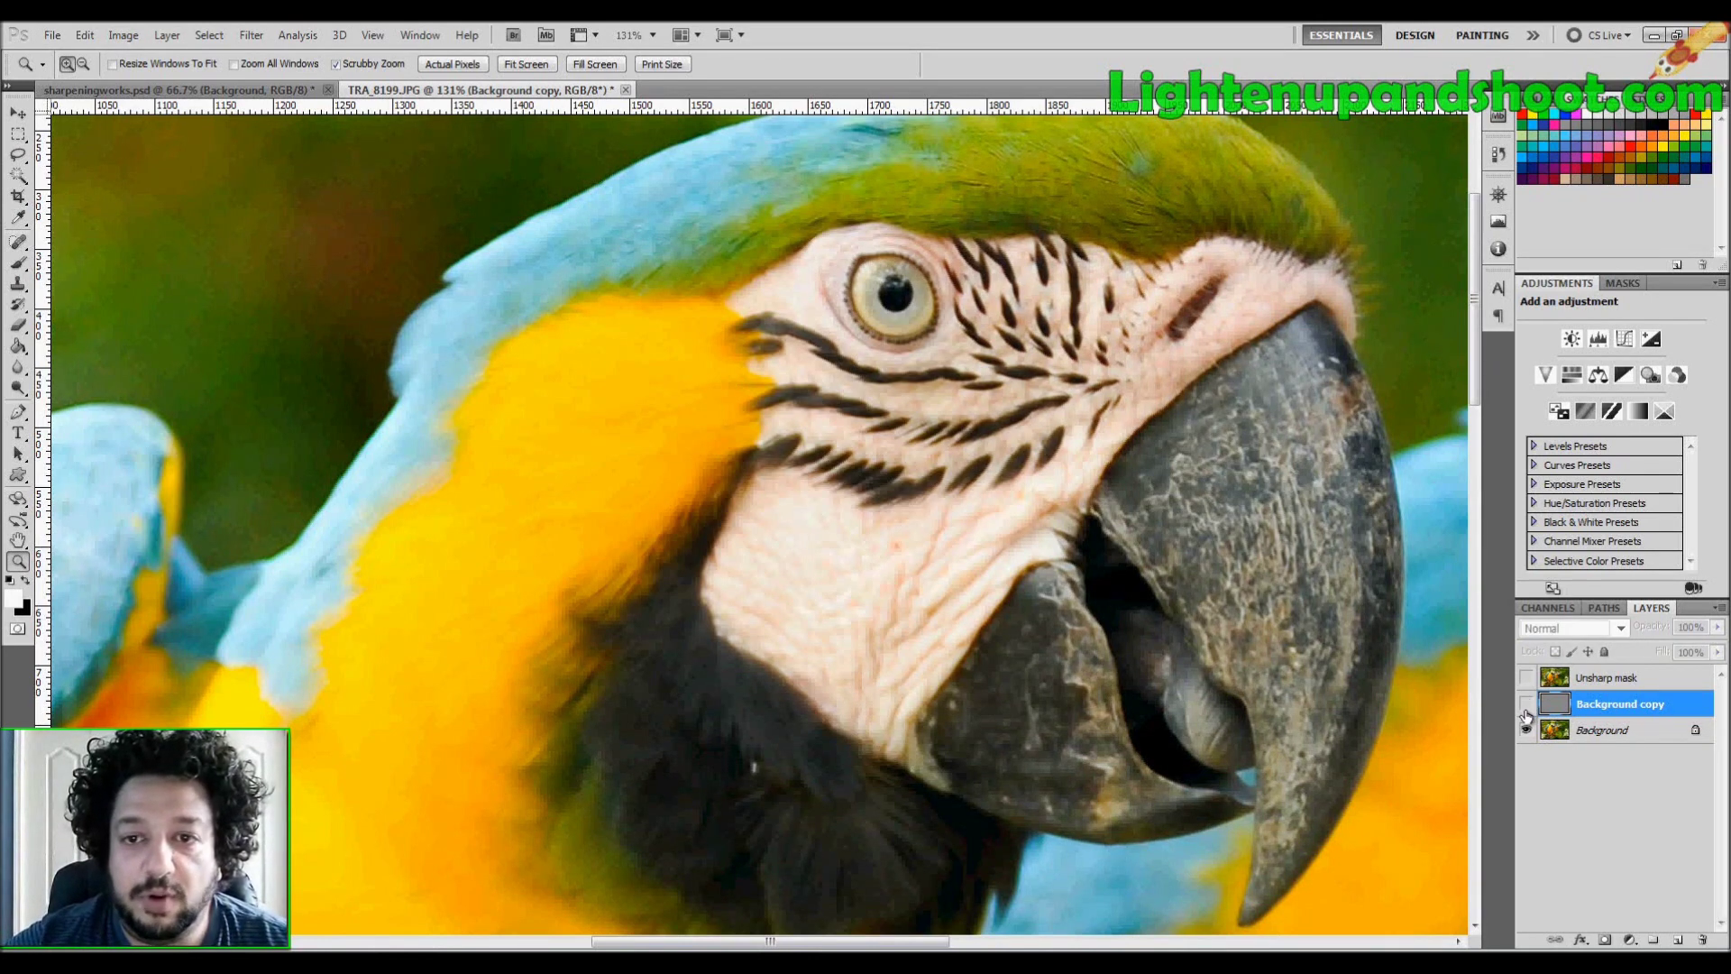
click(1526, 707)
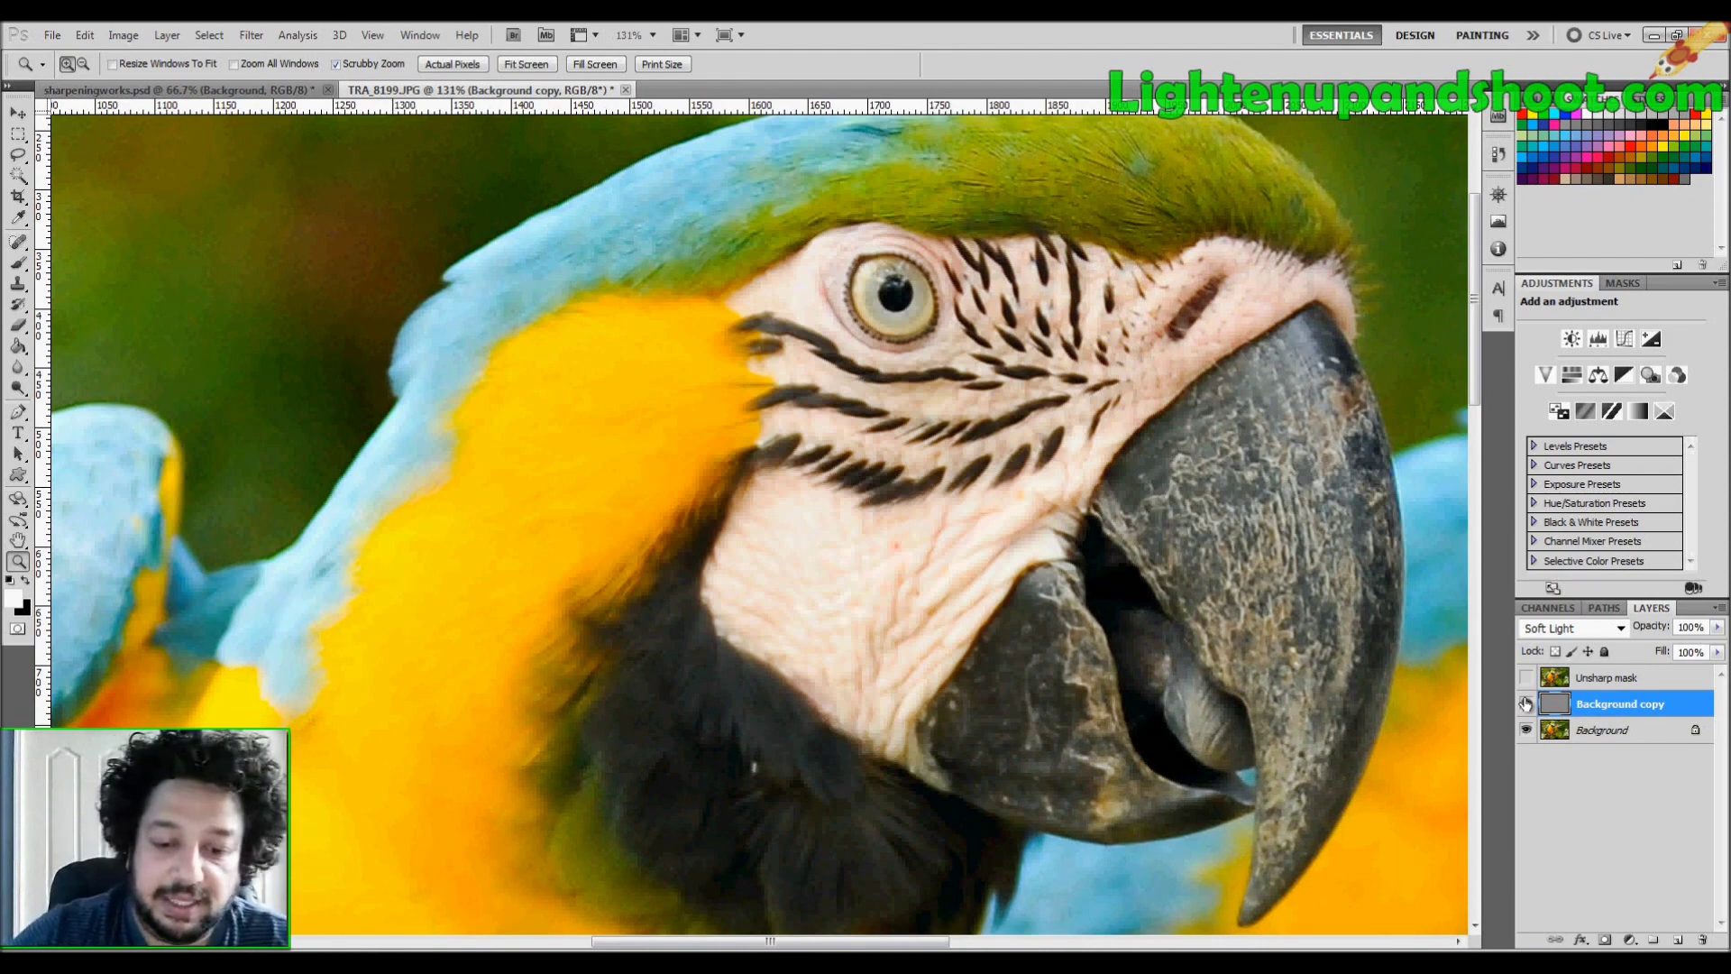
Step: Stack eight duplicates of the Soft Light High Pass layer to intensify the sharpening
key(ctrl+j)
key(ctrl+j)
key(ctrl+j)
key(ctrl+j)
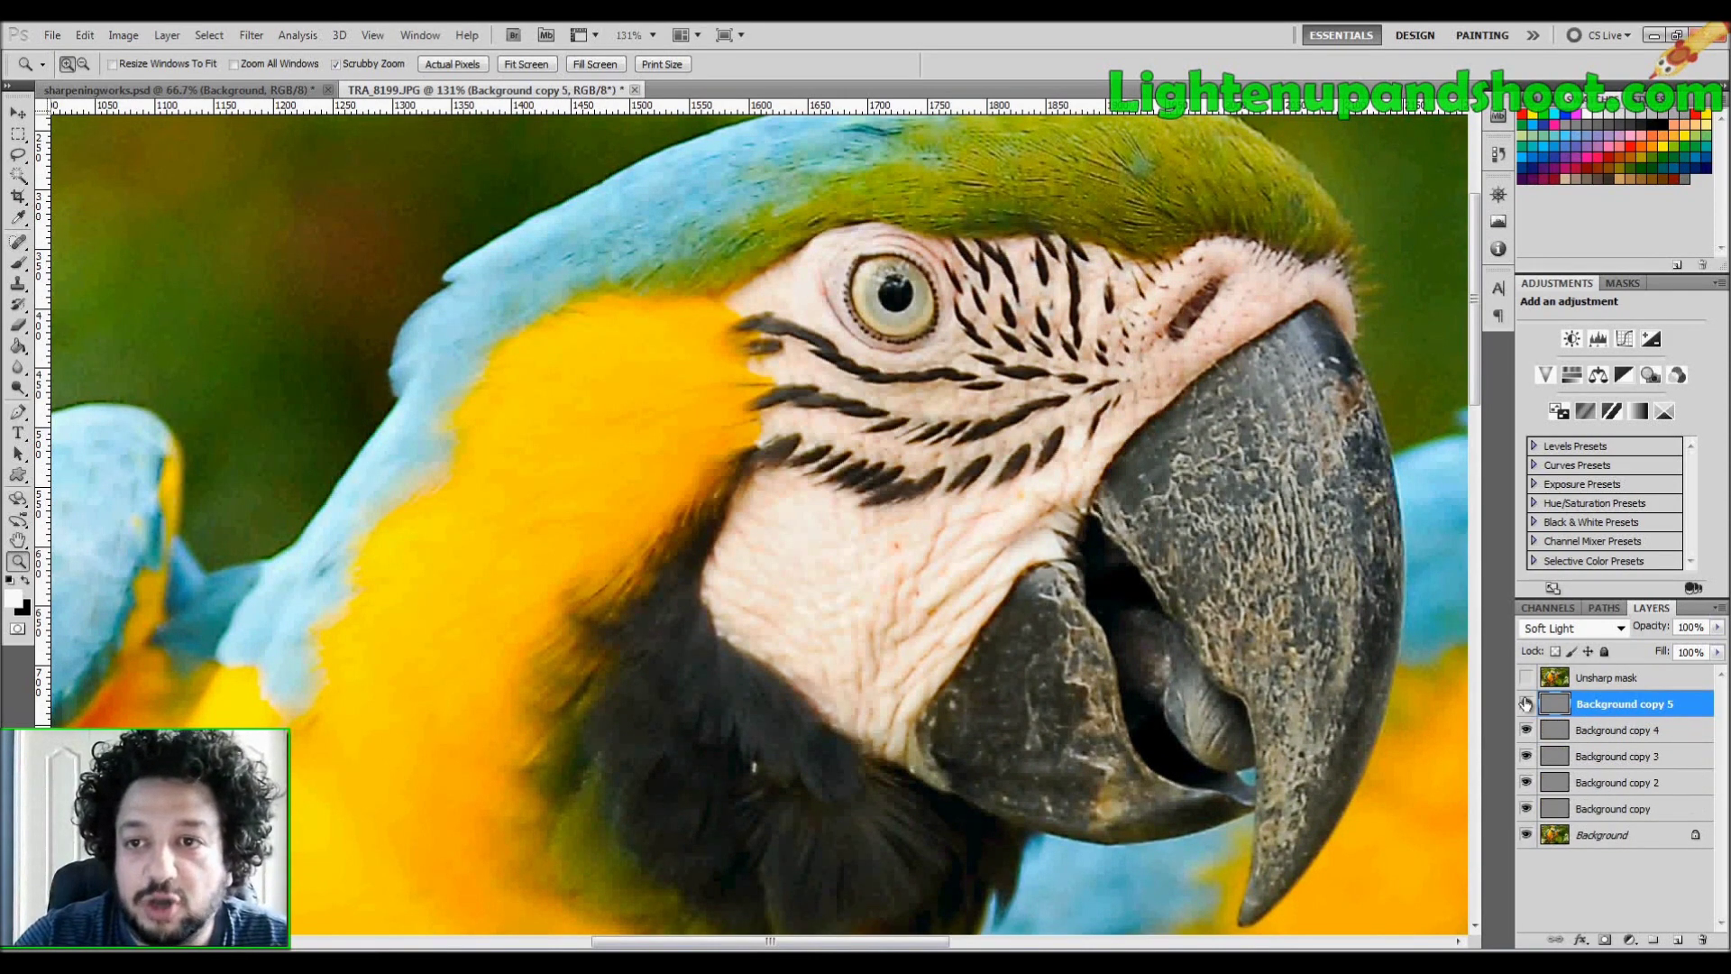
key(ctrl+j)
key(ctrl+j)
key(ctrl+j)
key(ctrl+j)
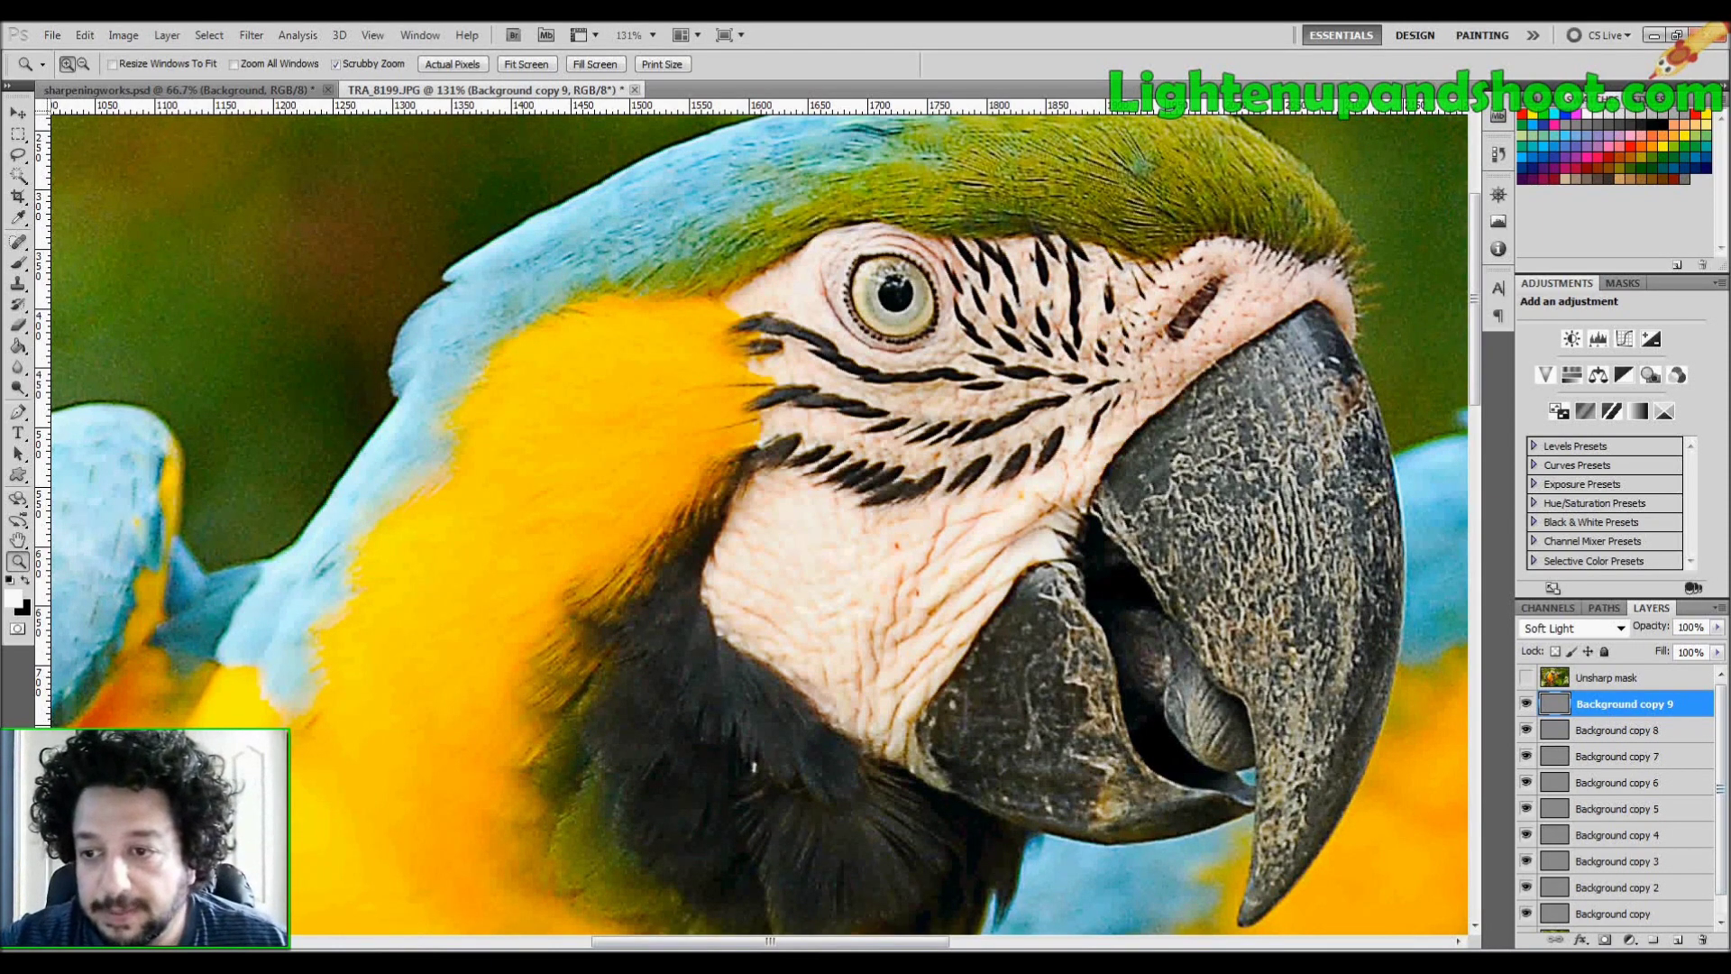
Step: Delete all the extra High Pass duplicates, keeping only the original Background copy above the Background
scroll(1711, 766, down, 1)
shift+click(1614, 866)
drag(1624, 856, 1702, 940)
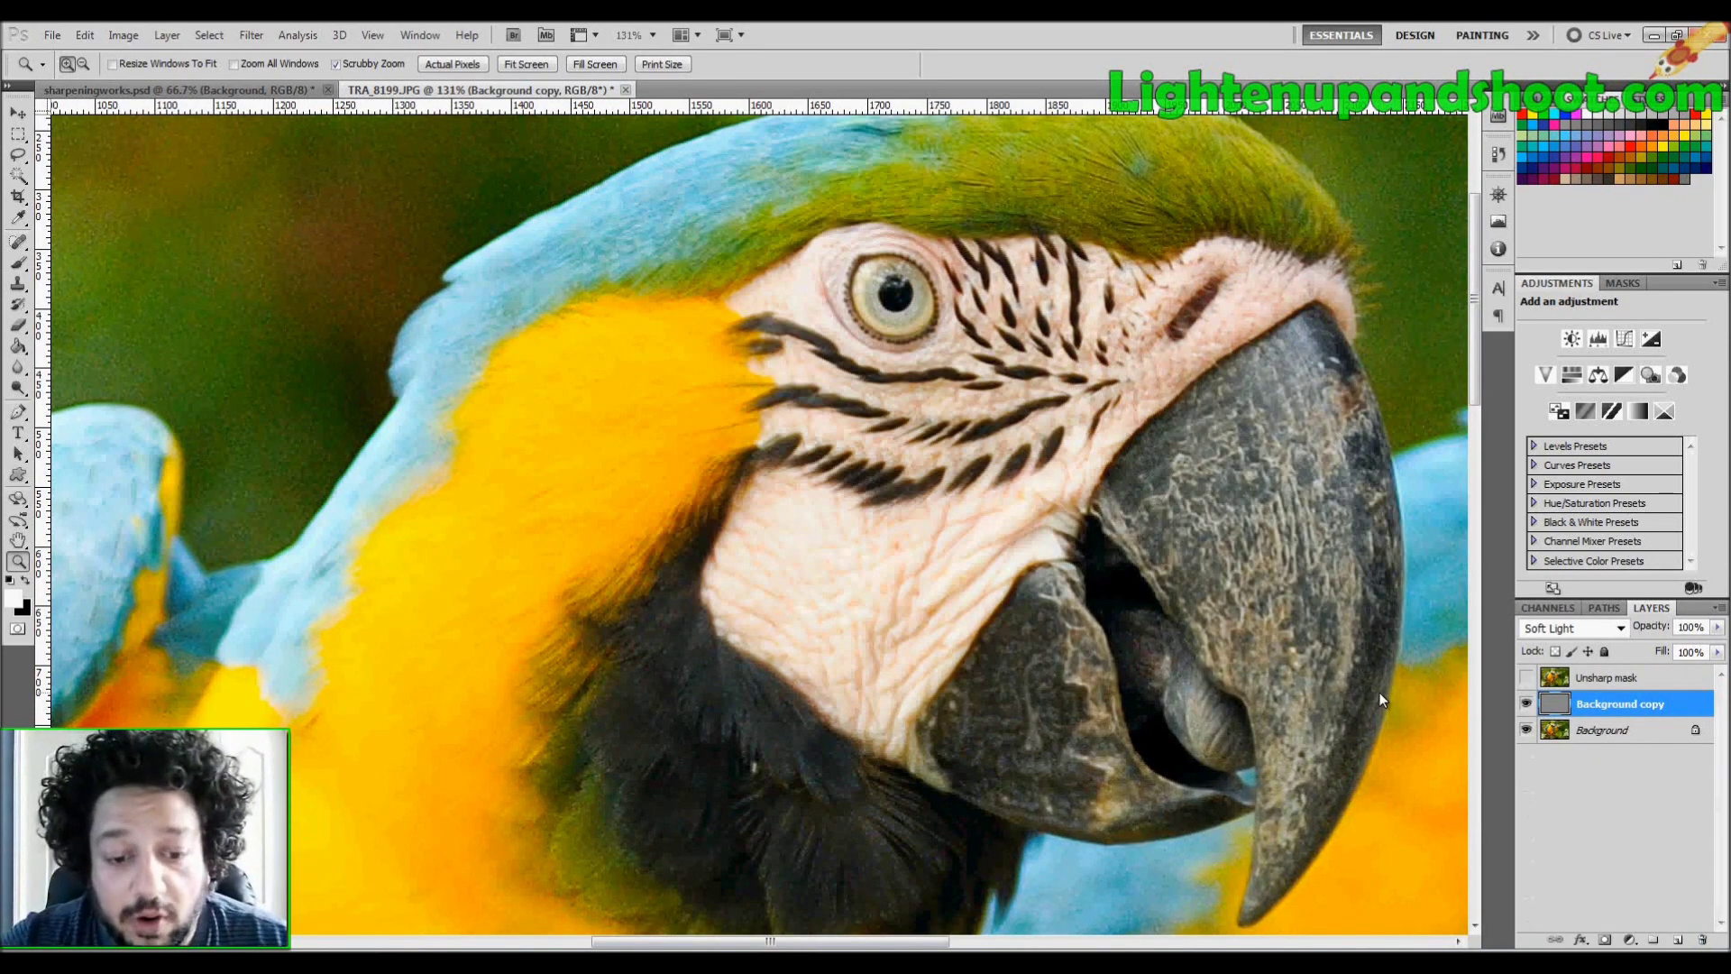
Step: Add a layer mask to the High Pass layer and invert it to black
key(ctrl+minus)
key(ctrl+minus)
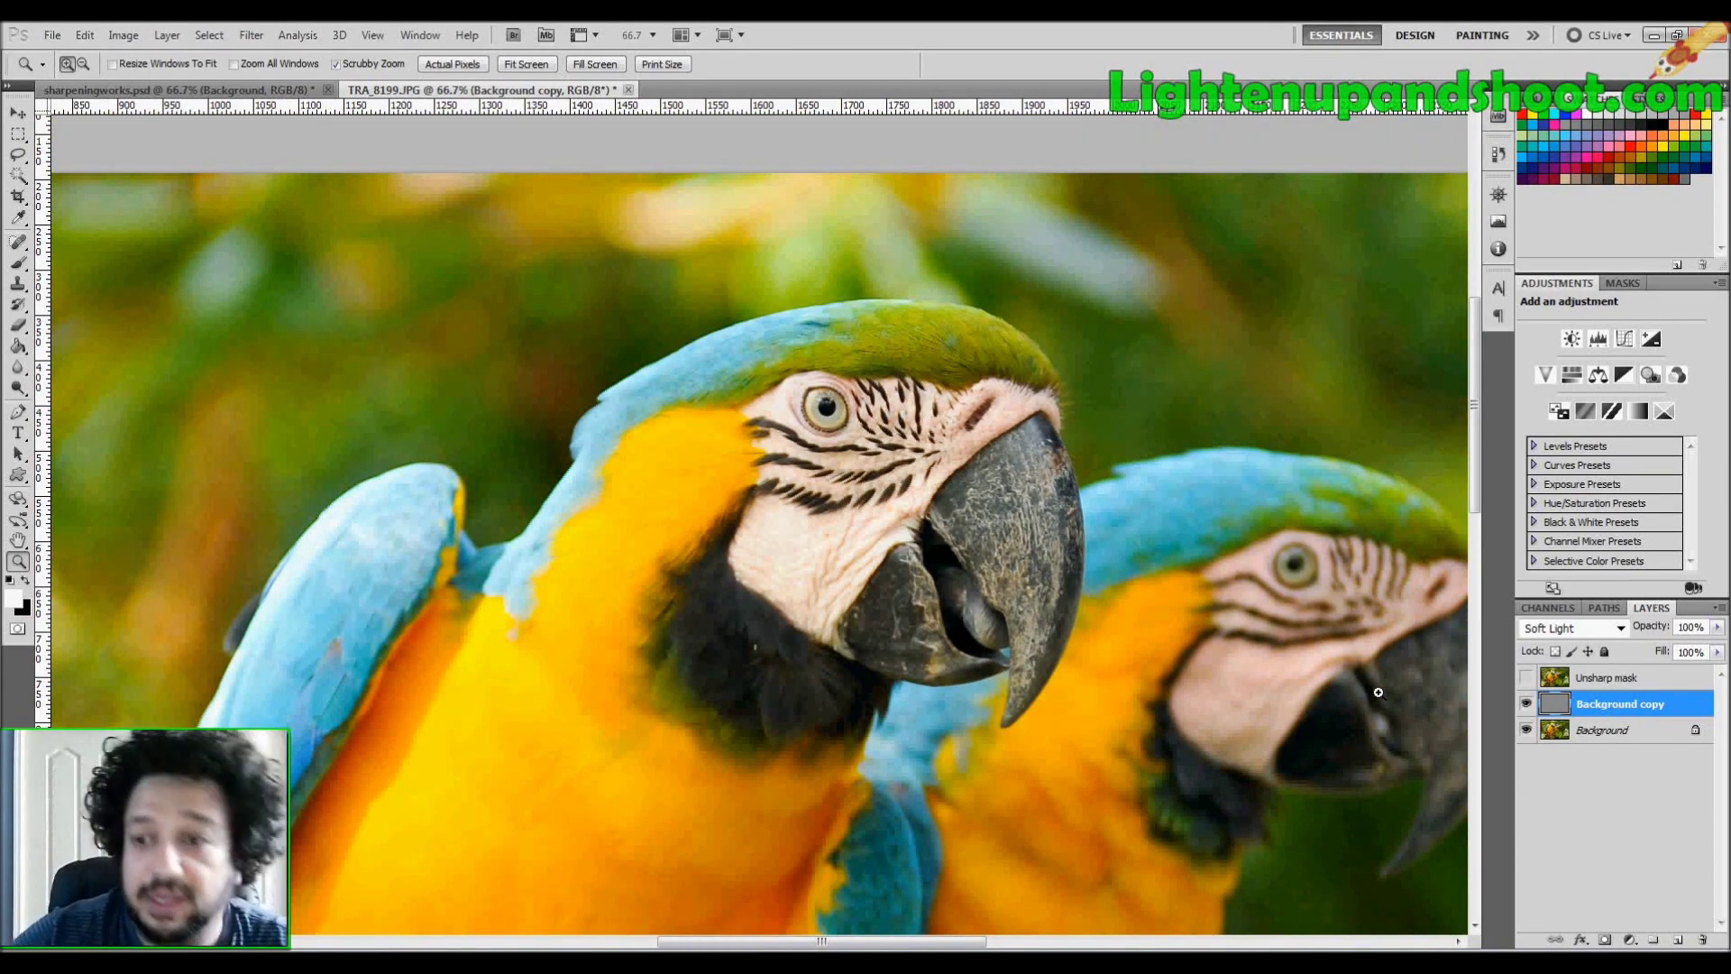
click(1598, 941)
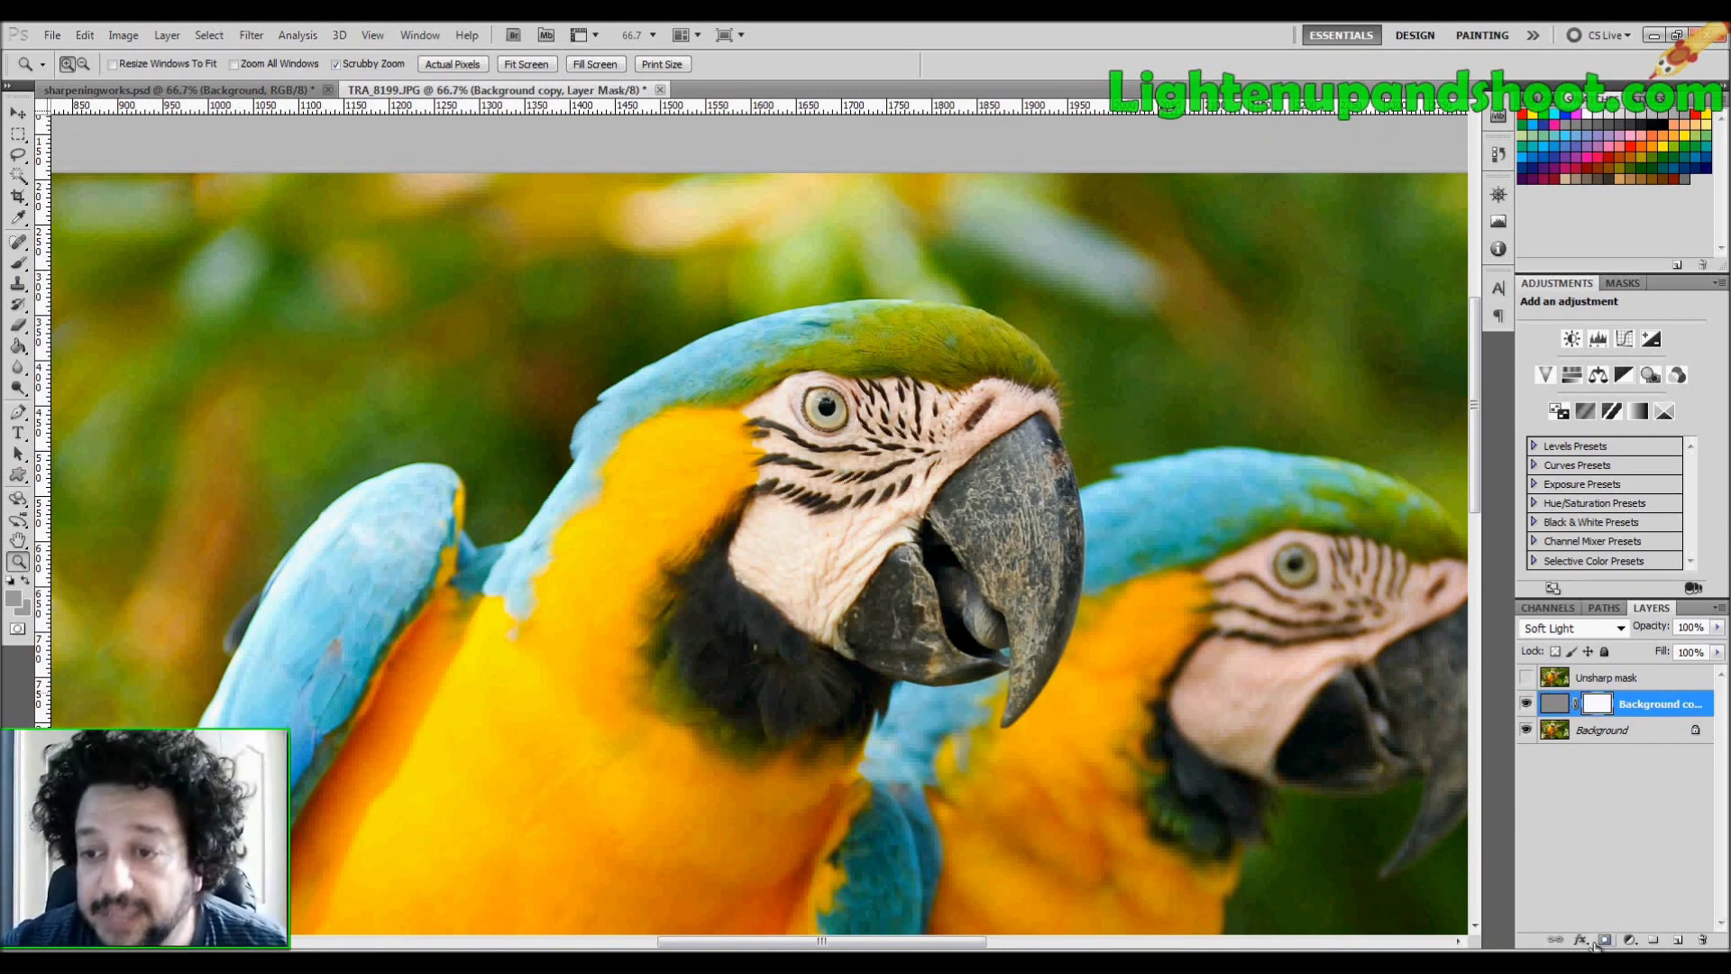
key(ctrl+i)
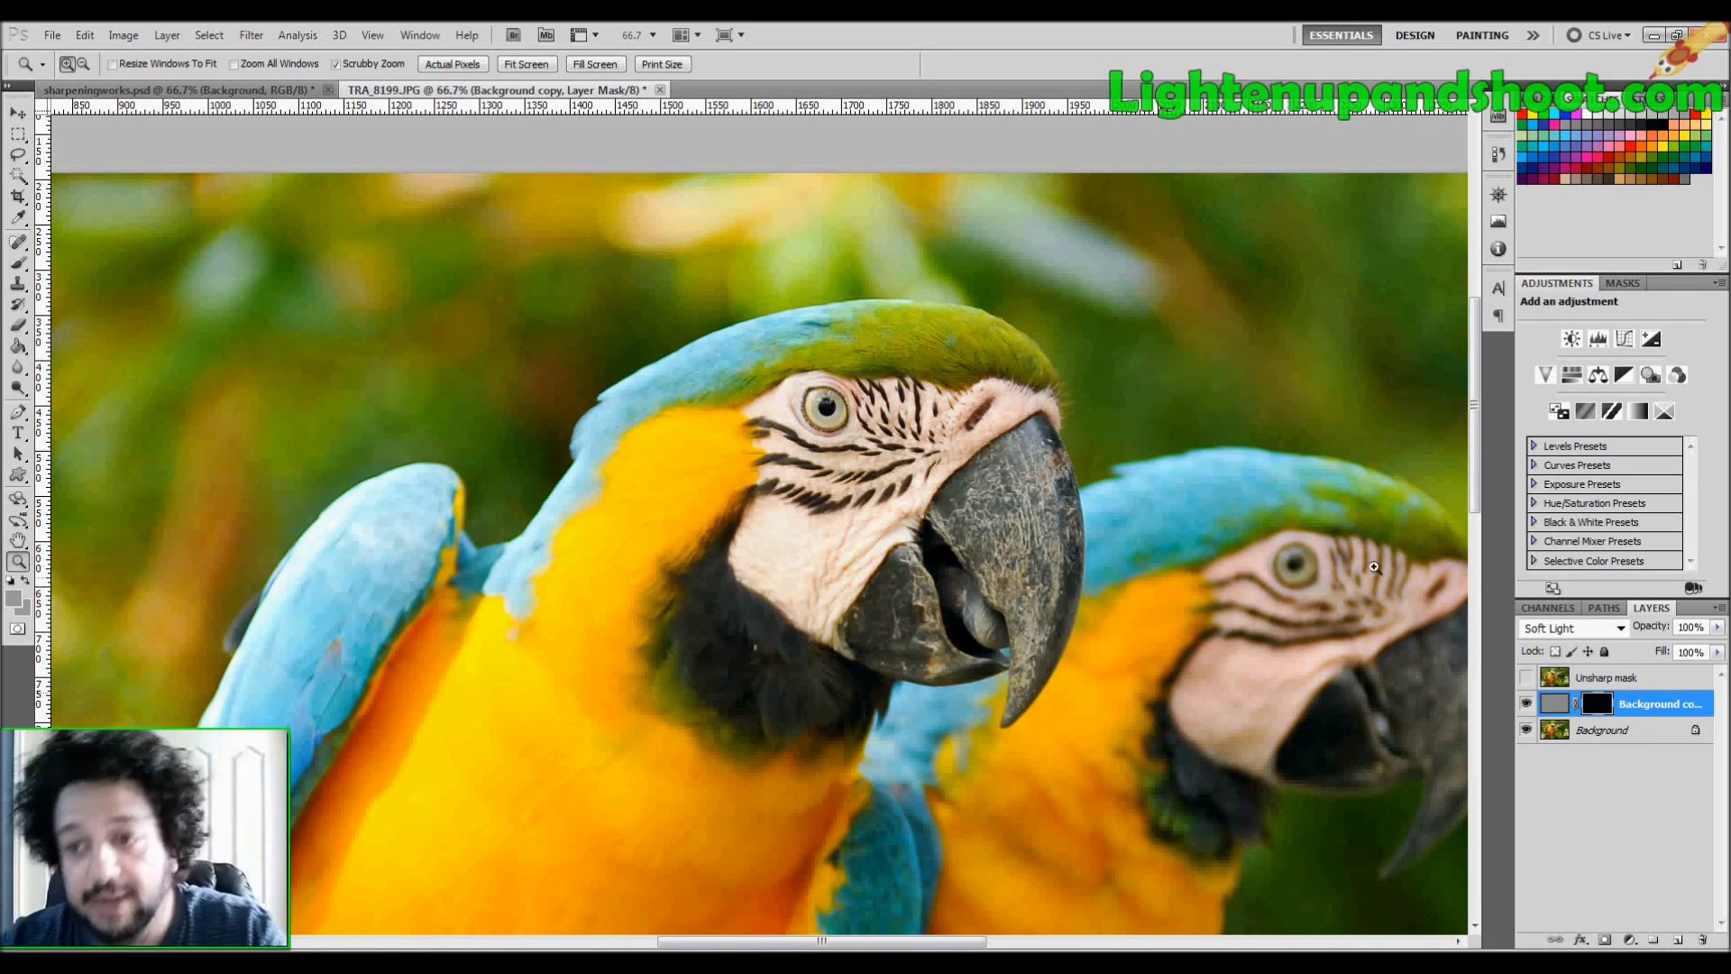
Step: Set the brush size to 90 px and paint white on the High Pass layer's mask over the front parrot's head
key(b)
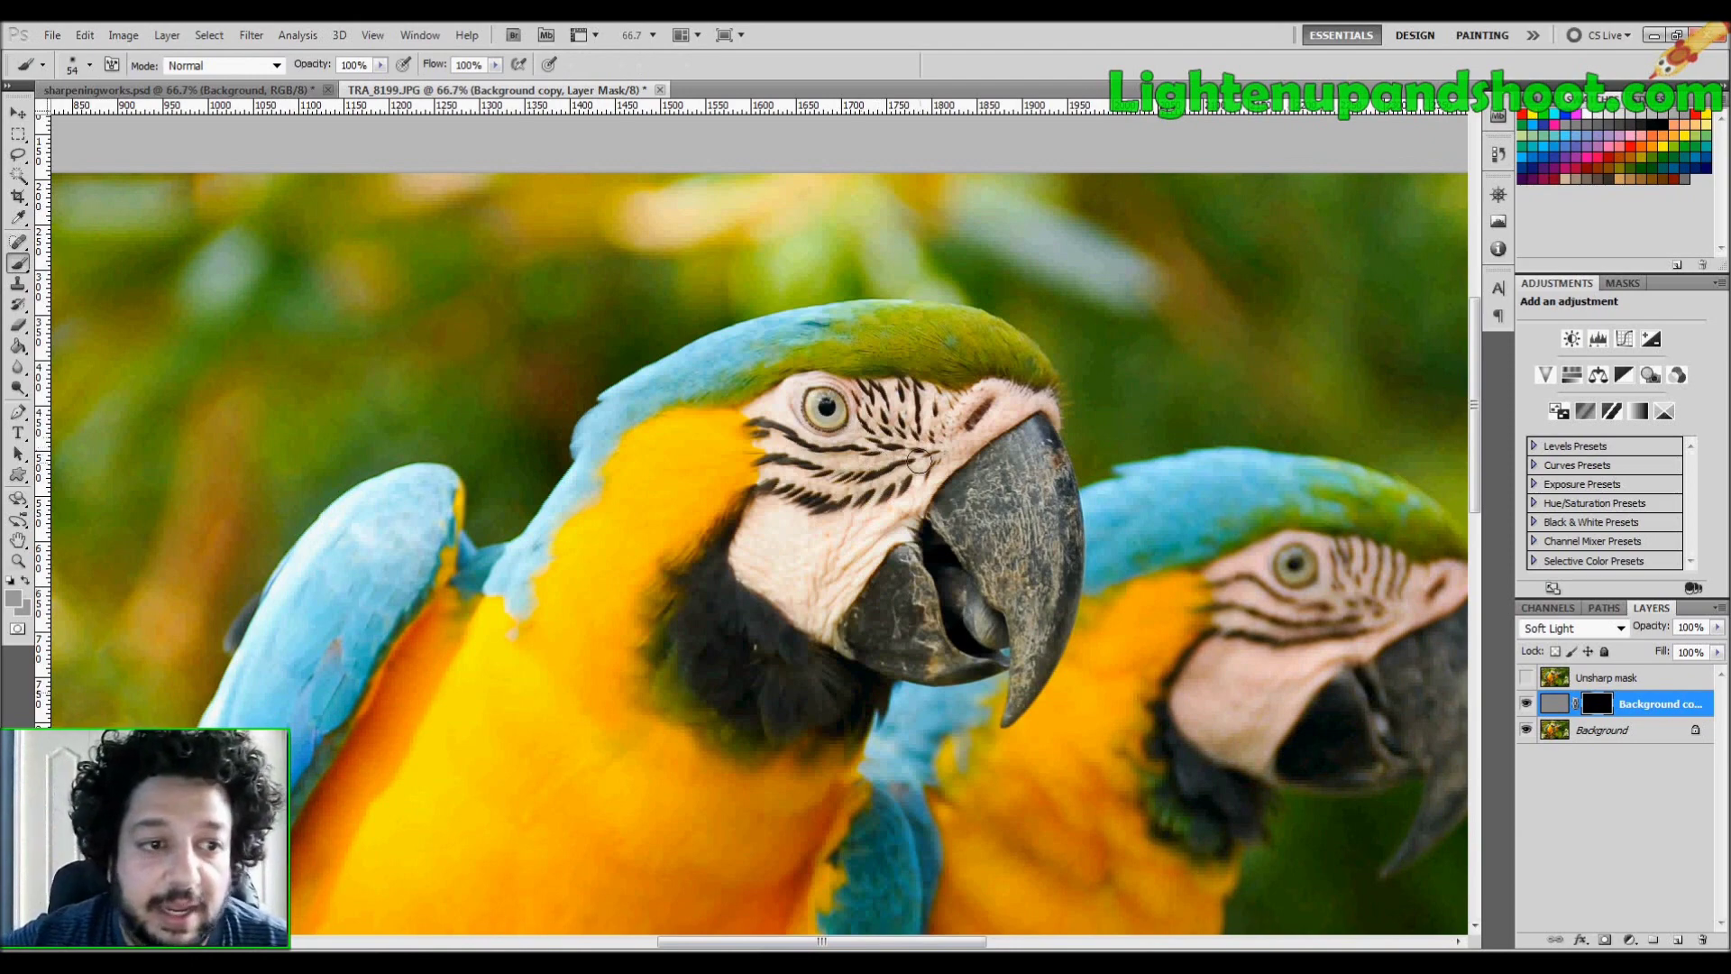
key(d)
right_click(873, 447)
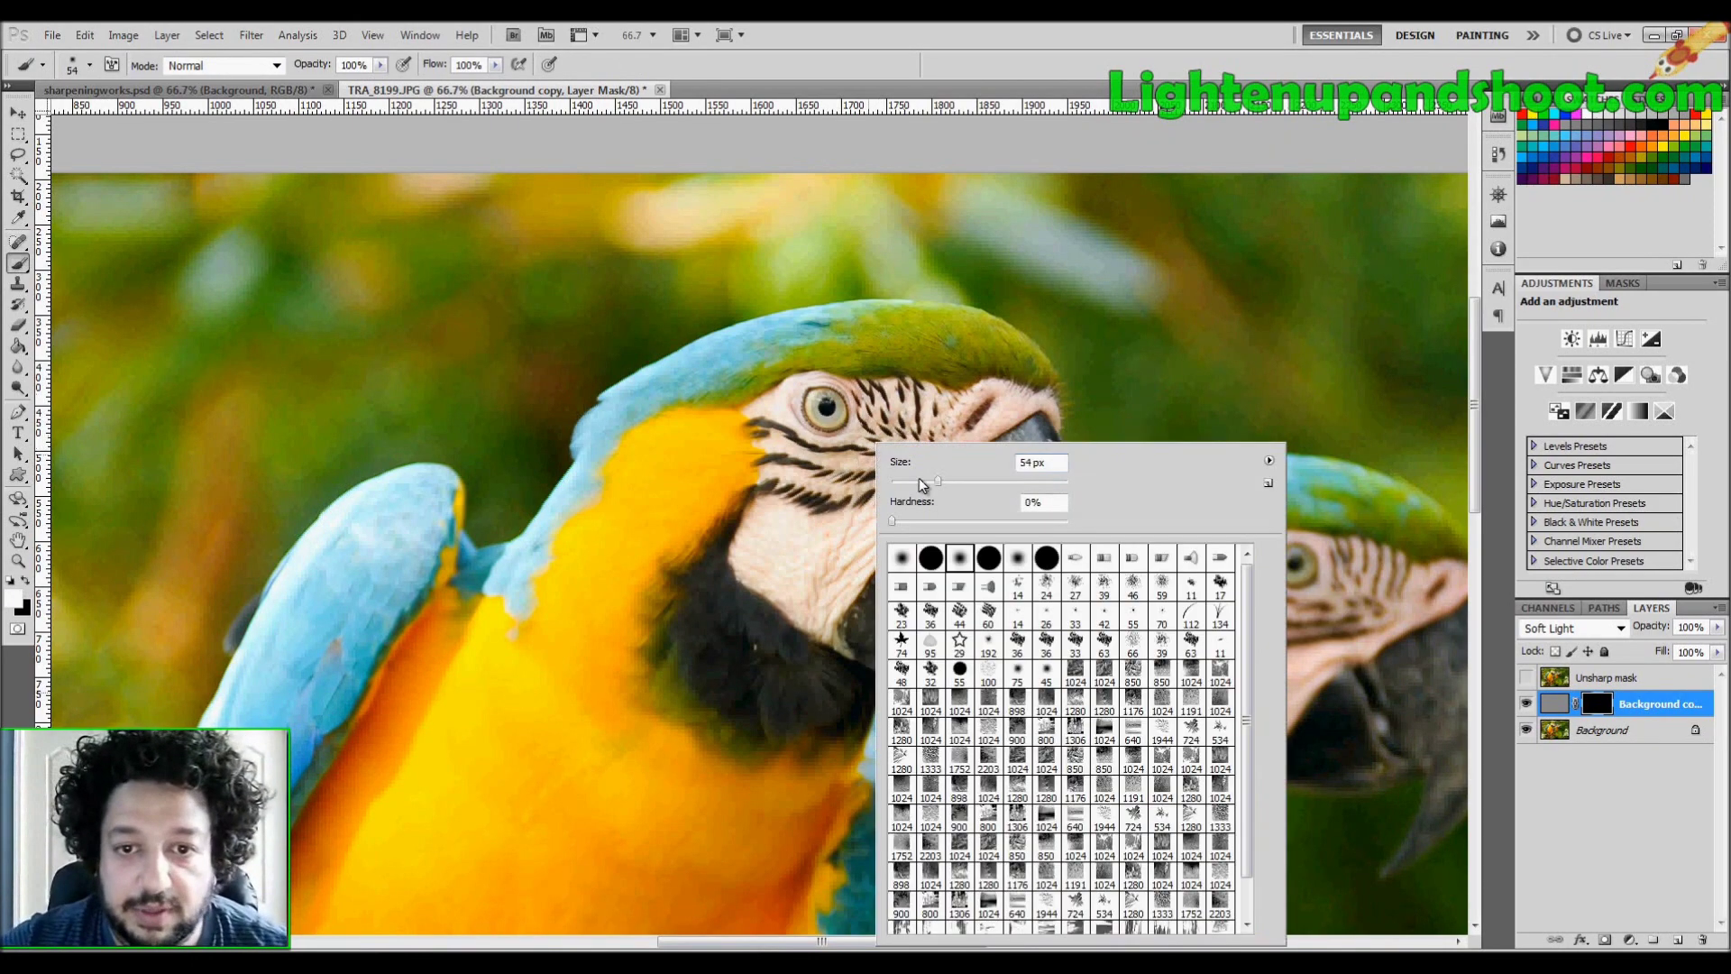
key(Return)
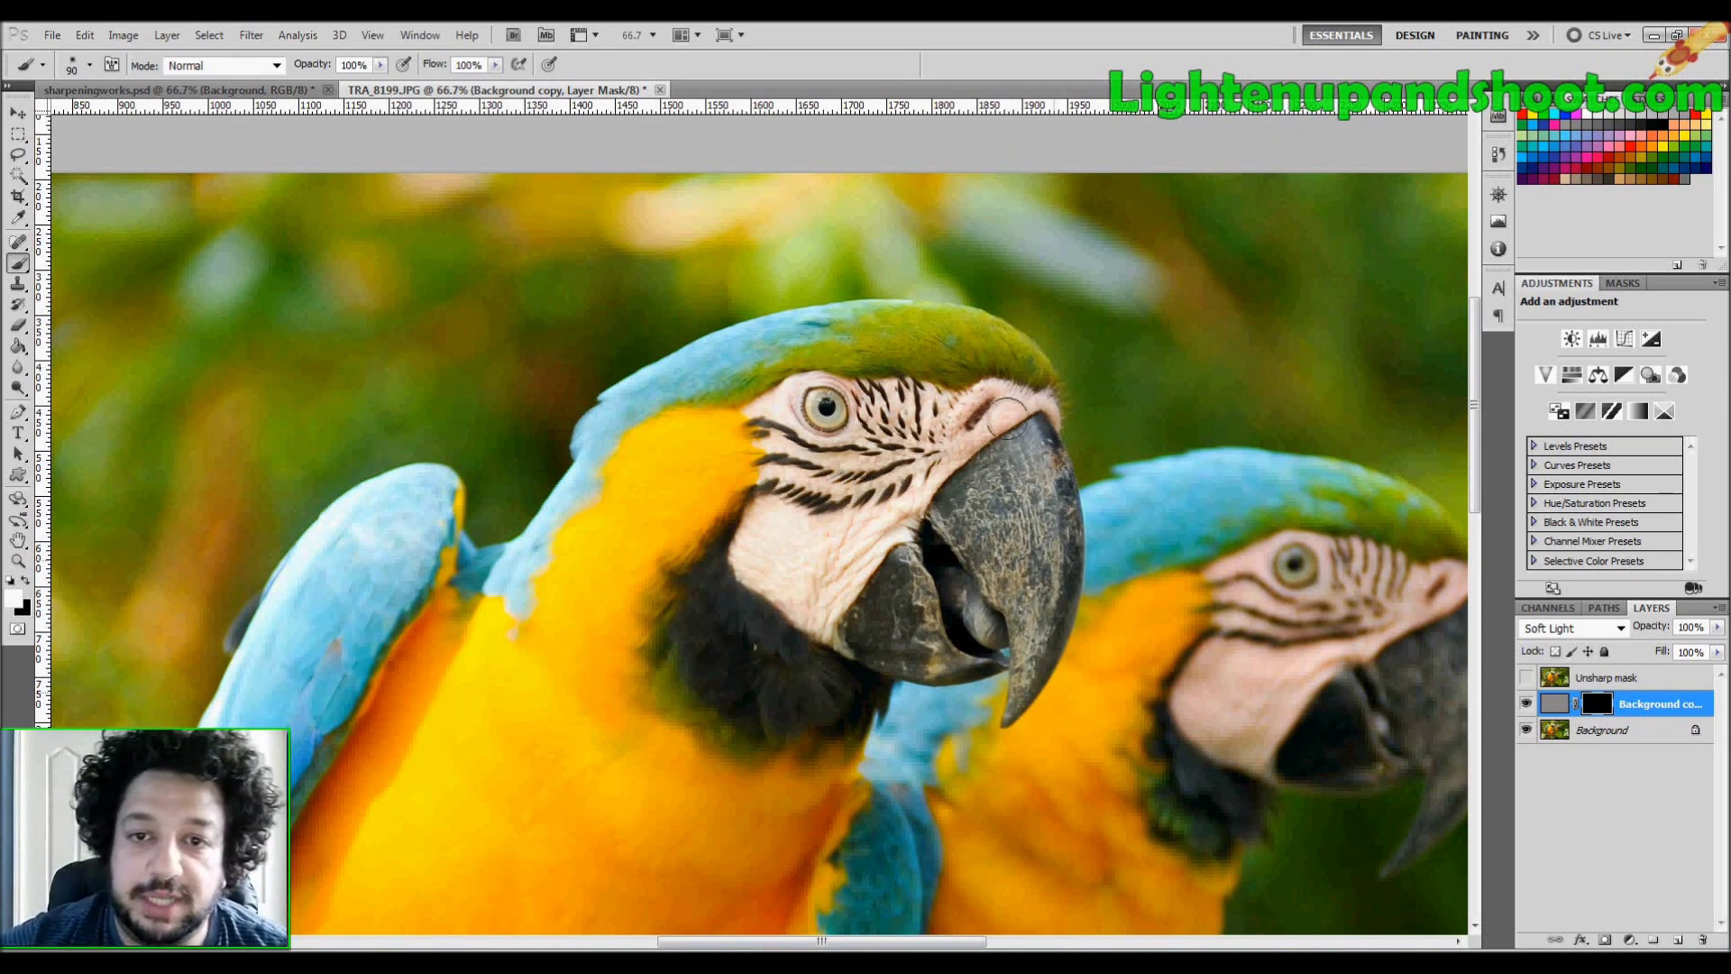
mouse_move(934, 347)
mouse_down()
mouse_move(889, 384)
mouse_move(1017, 531)
mouse_move(941, 504)
mouse_move(861, 441)
mouse_move(967, 397)
mouse_up()
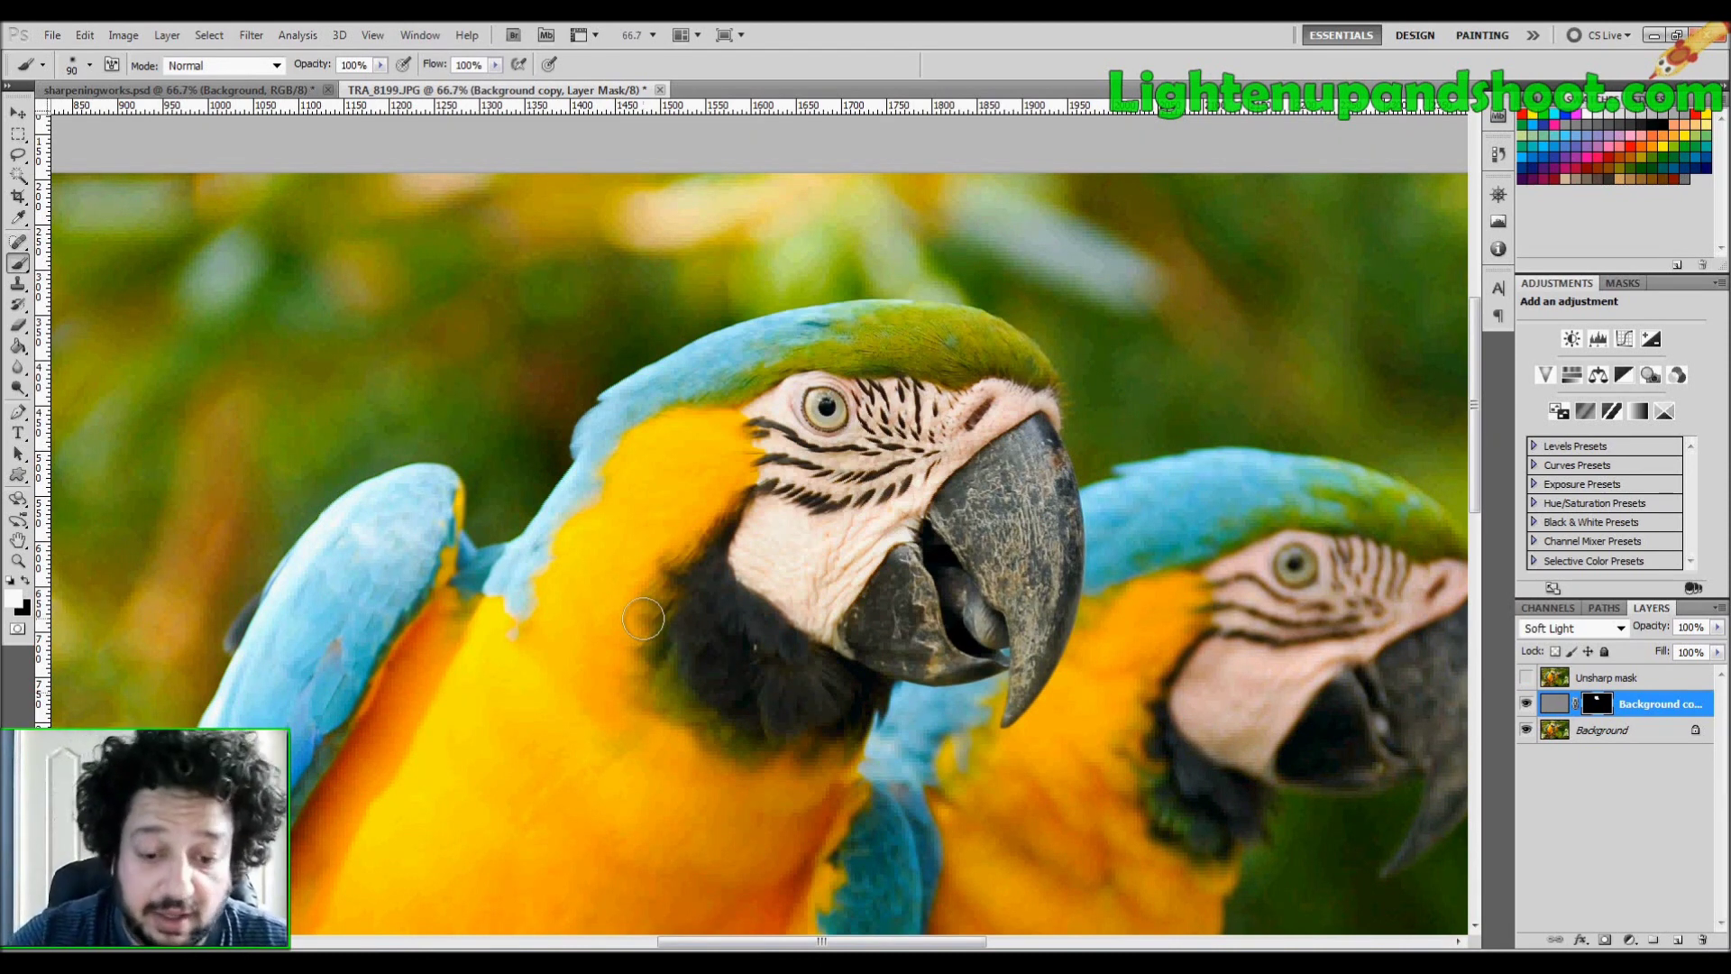
Step: Duplicate the masked High Pass layer twice and set the topmost copy's opacity to 83%
key(ctrl+j)
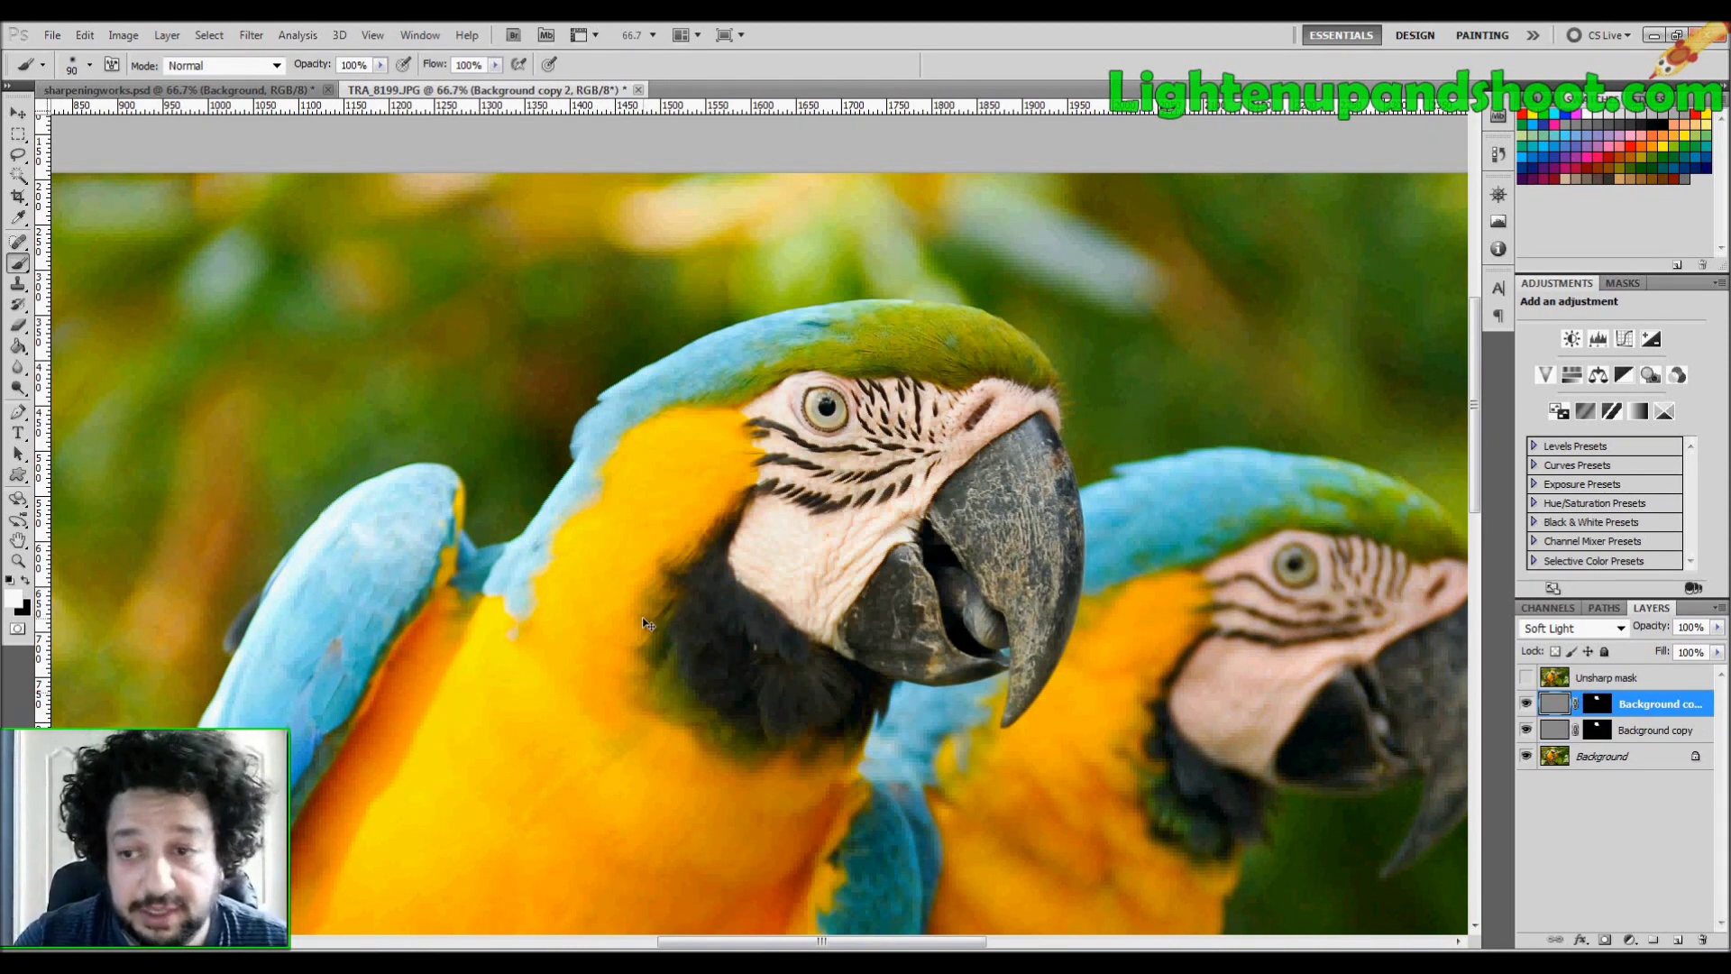
click(17, 561)
drag(881, 492, 954, 499)
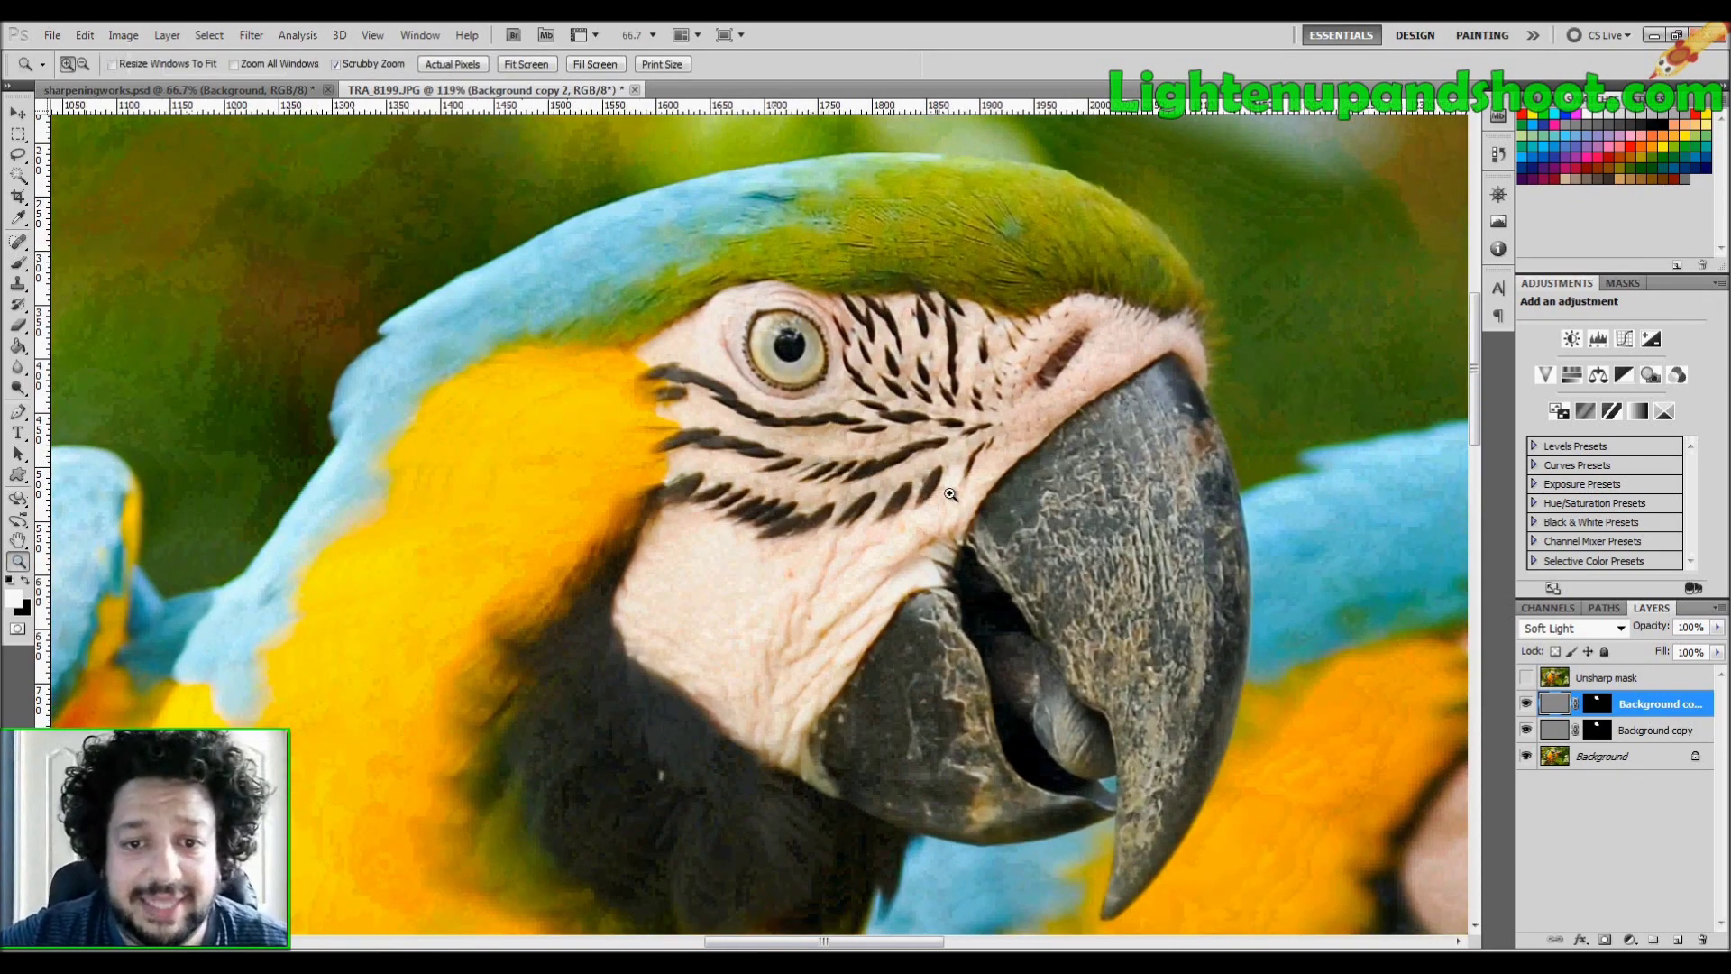
key(ctrl+j)
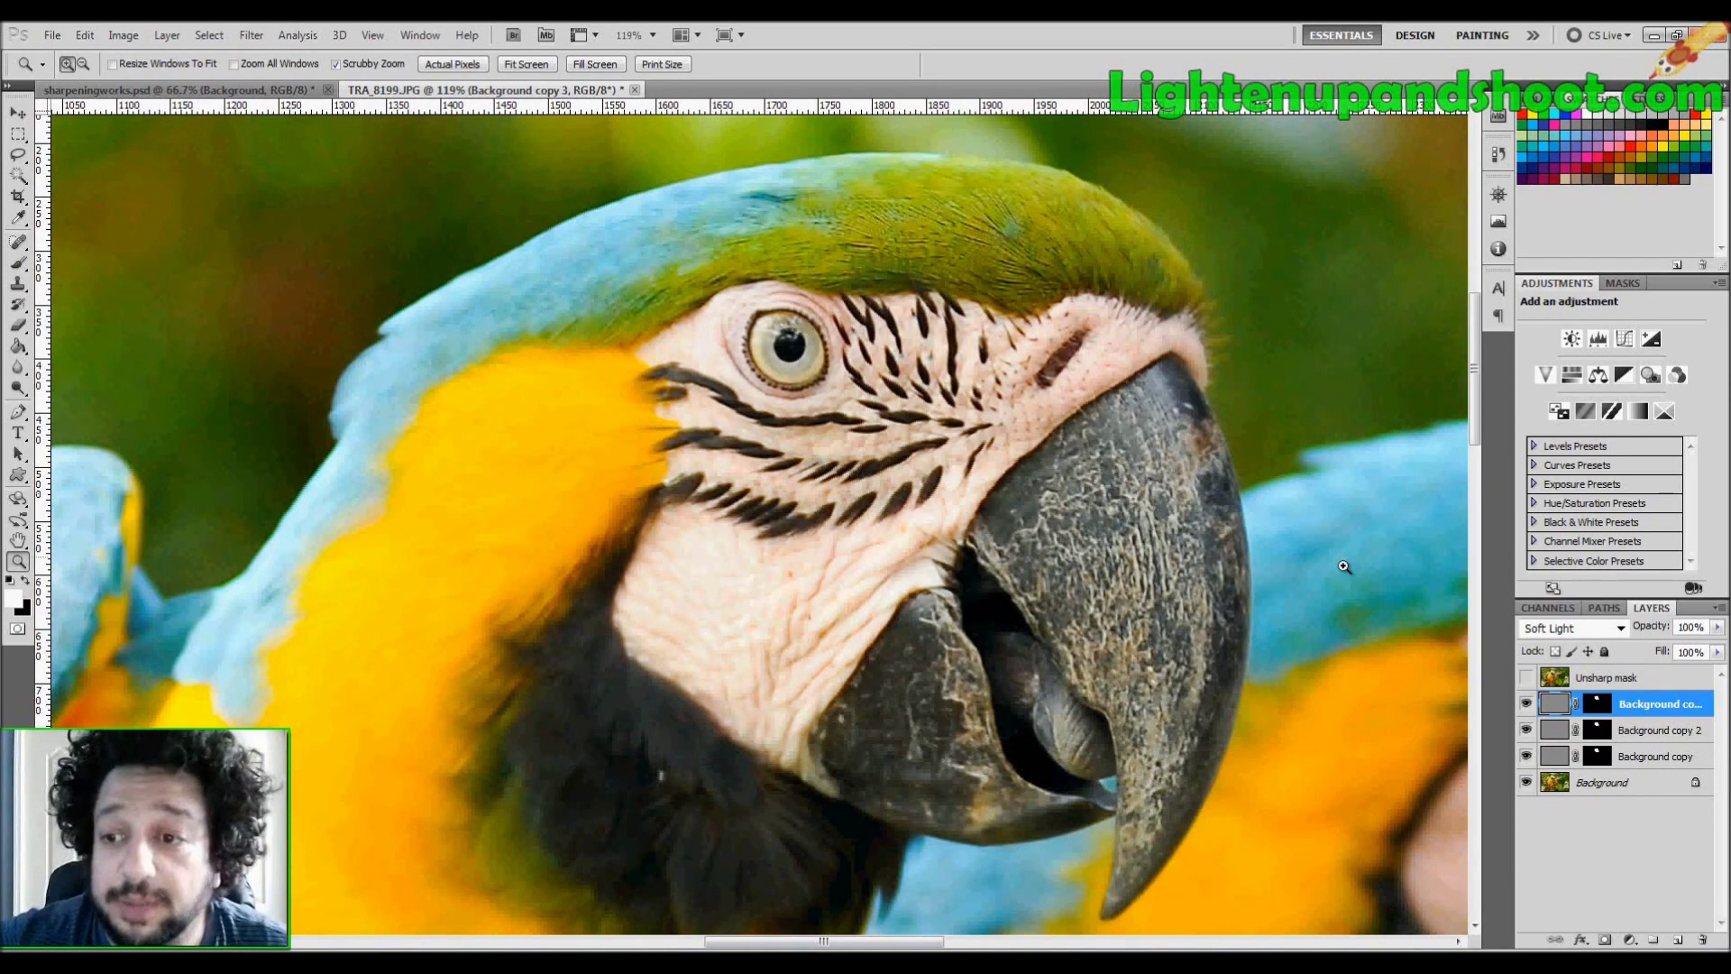
click(1717, 626)
mouse_move(1716, 637)
mouse_down()
mouse_move(1686, 653)
mouse_move(1706, 651)
mouse_up()
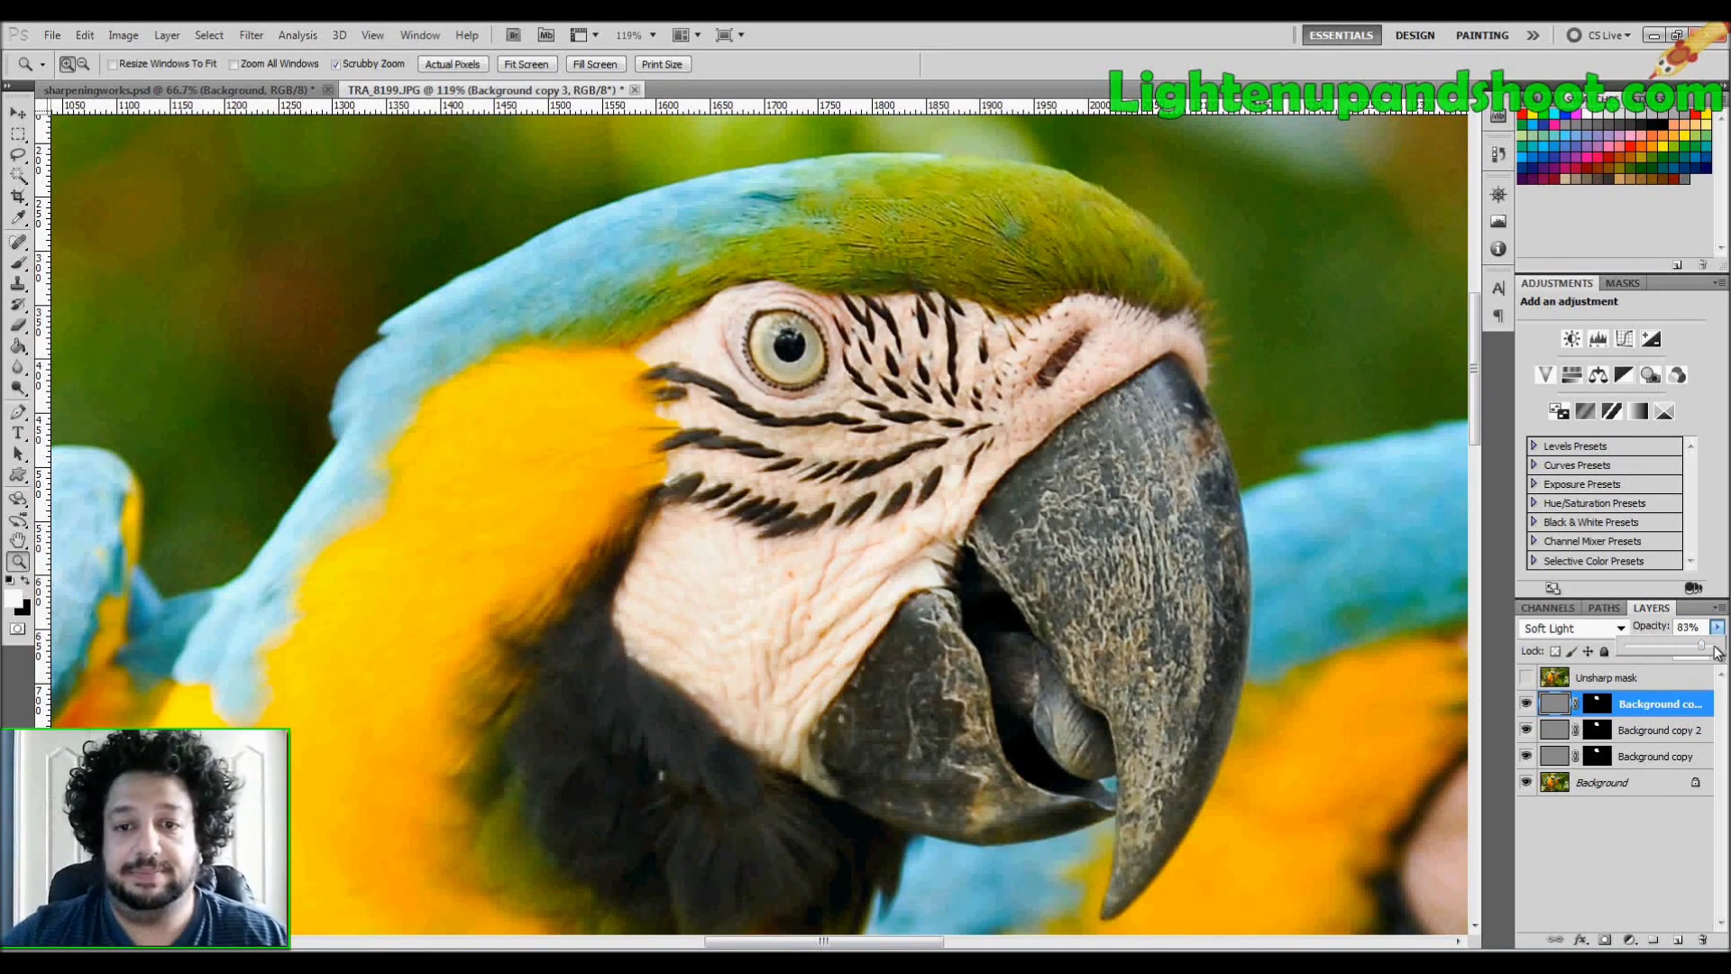
Step: Merge the three masked High Pass copies with the Background and convert the merged background into a regular layer named "High pass"
click(1606, 780)
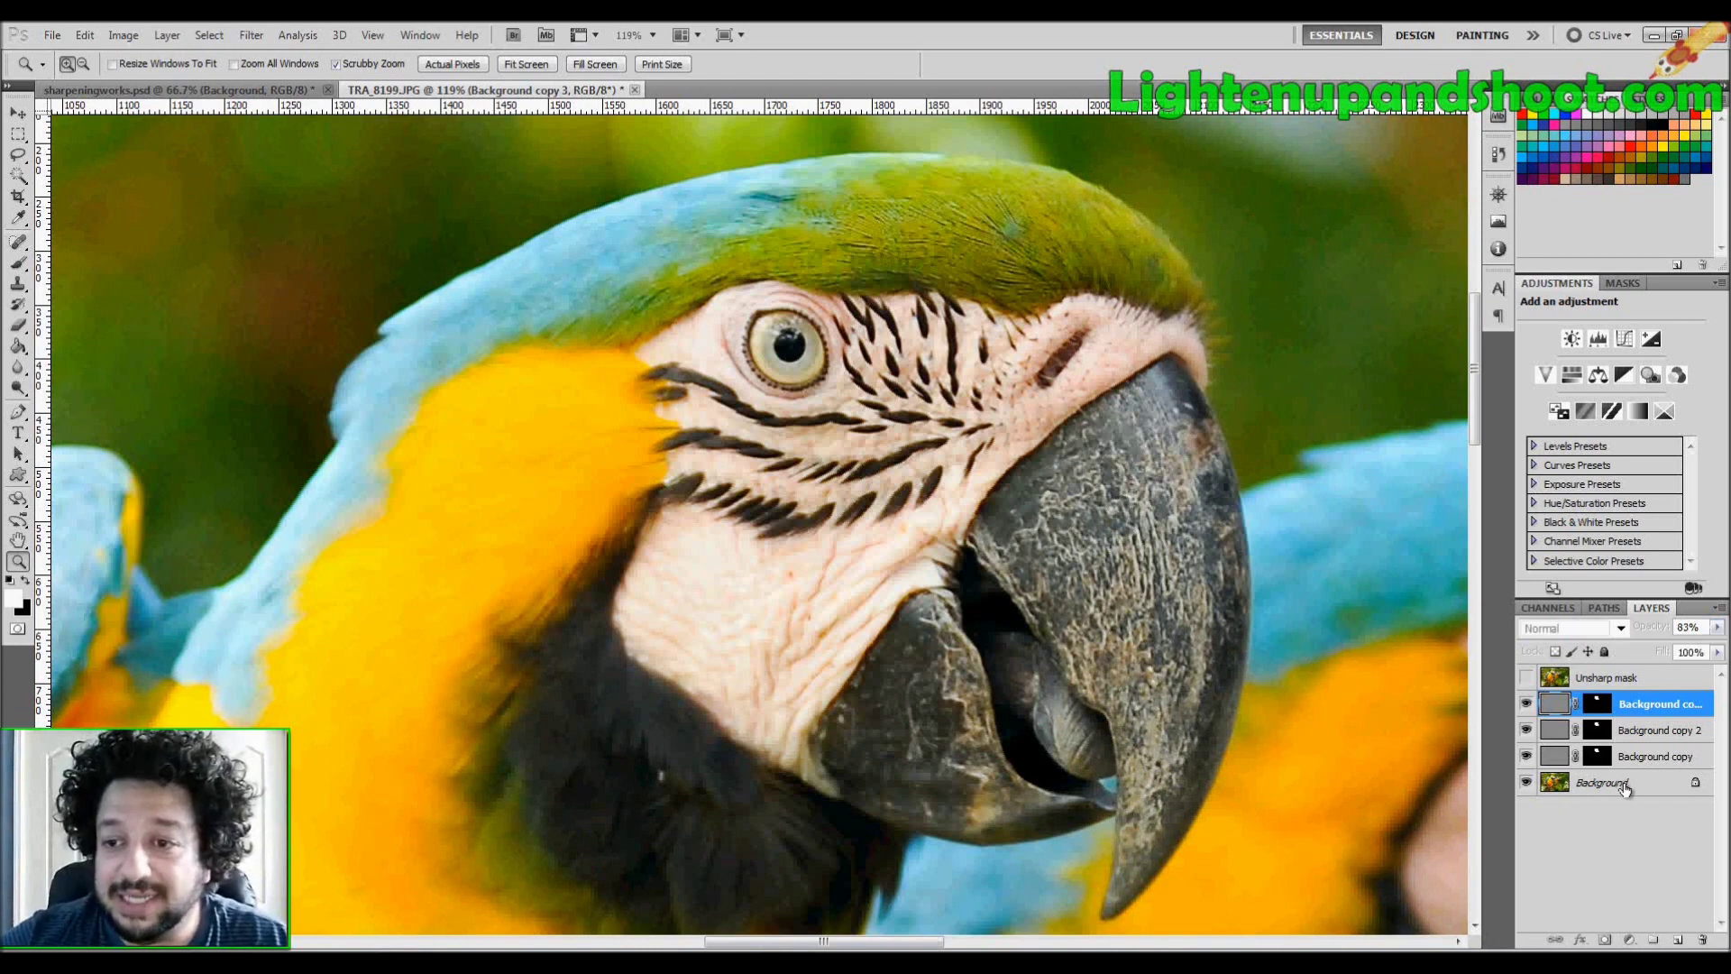
shift+click(1637, 711)
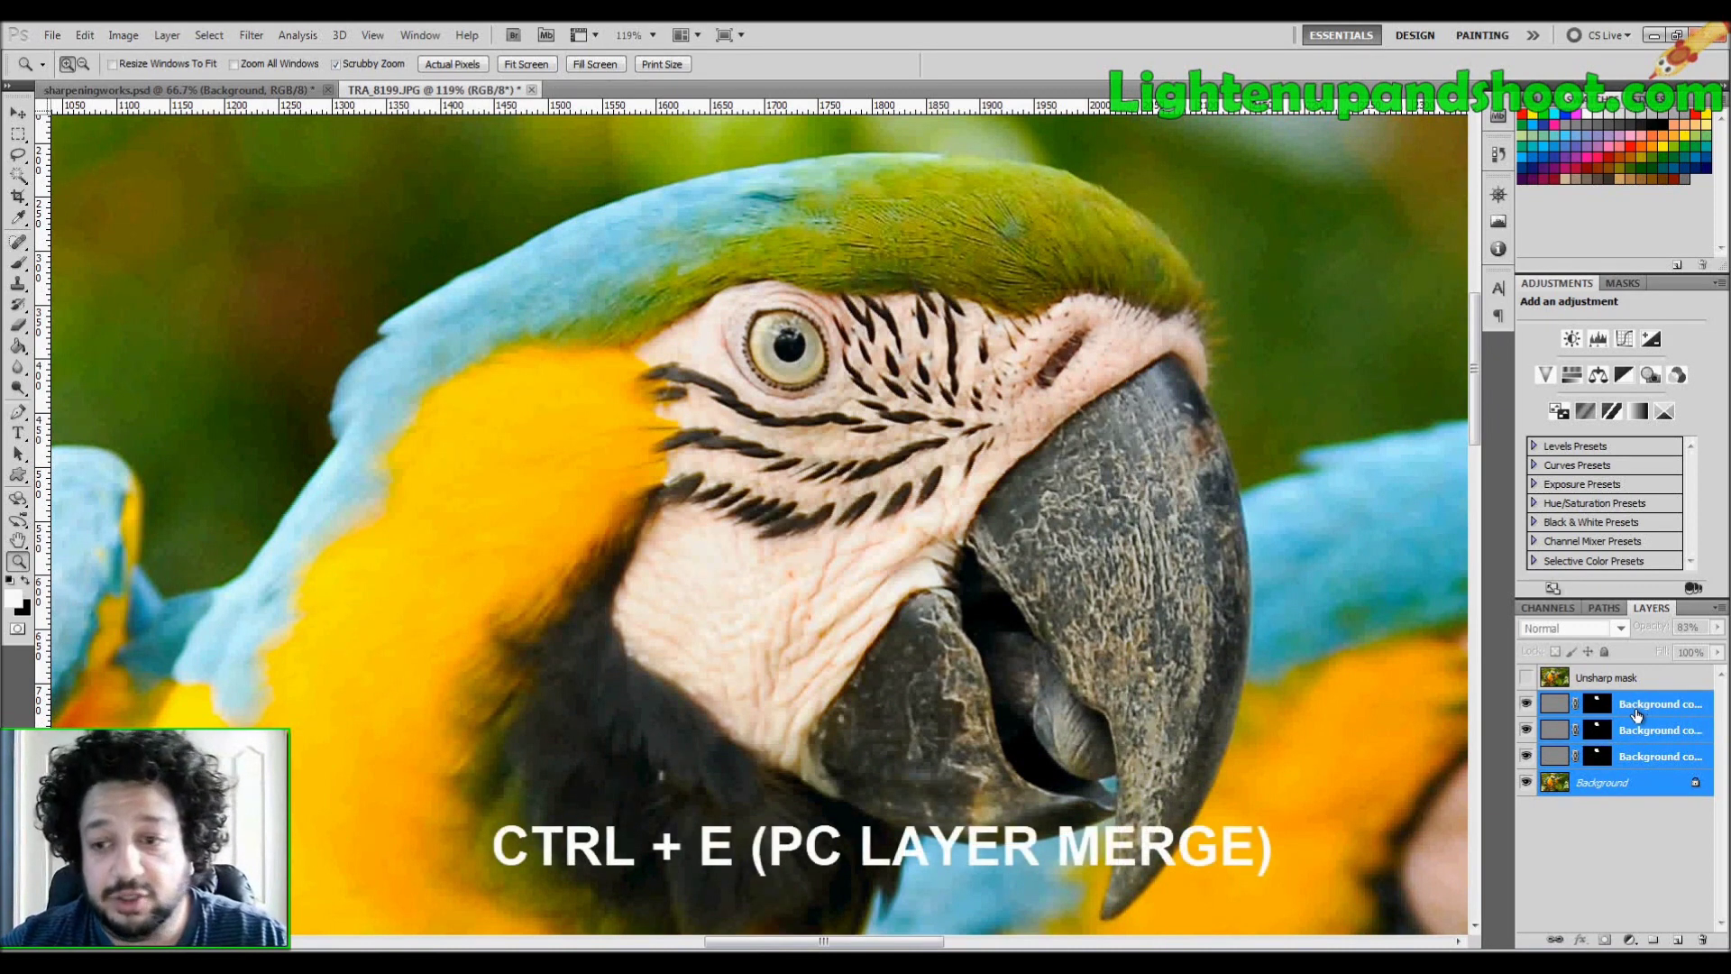
key(ctrl+e)
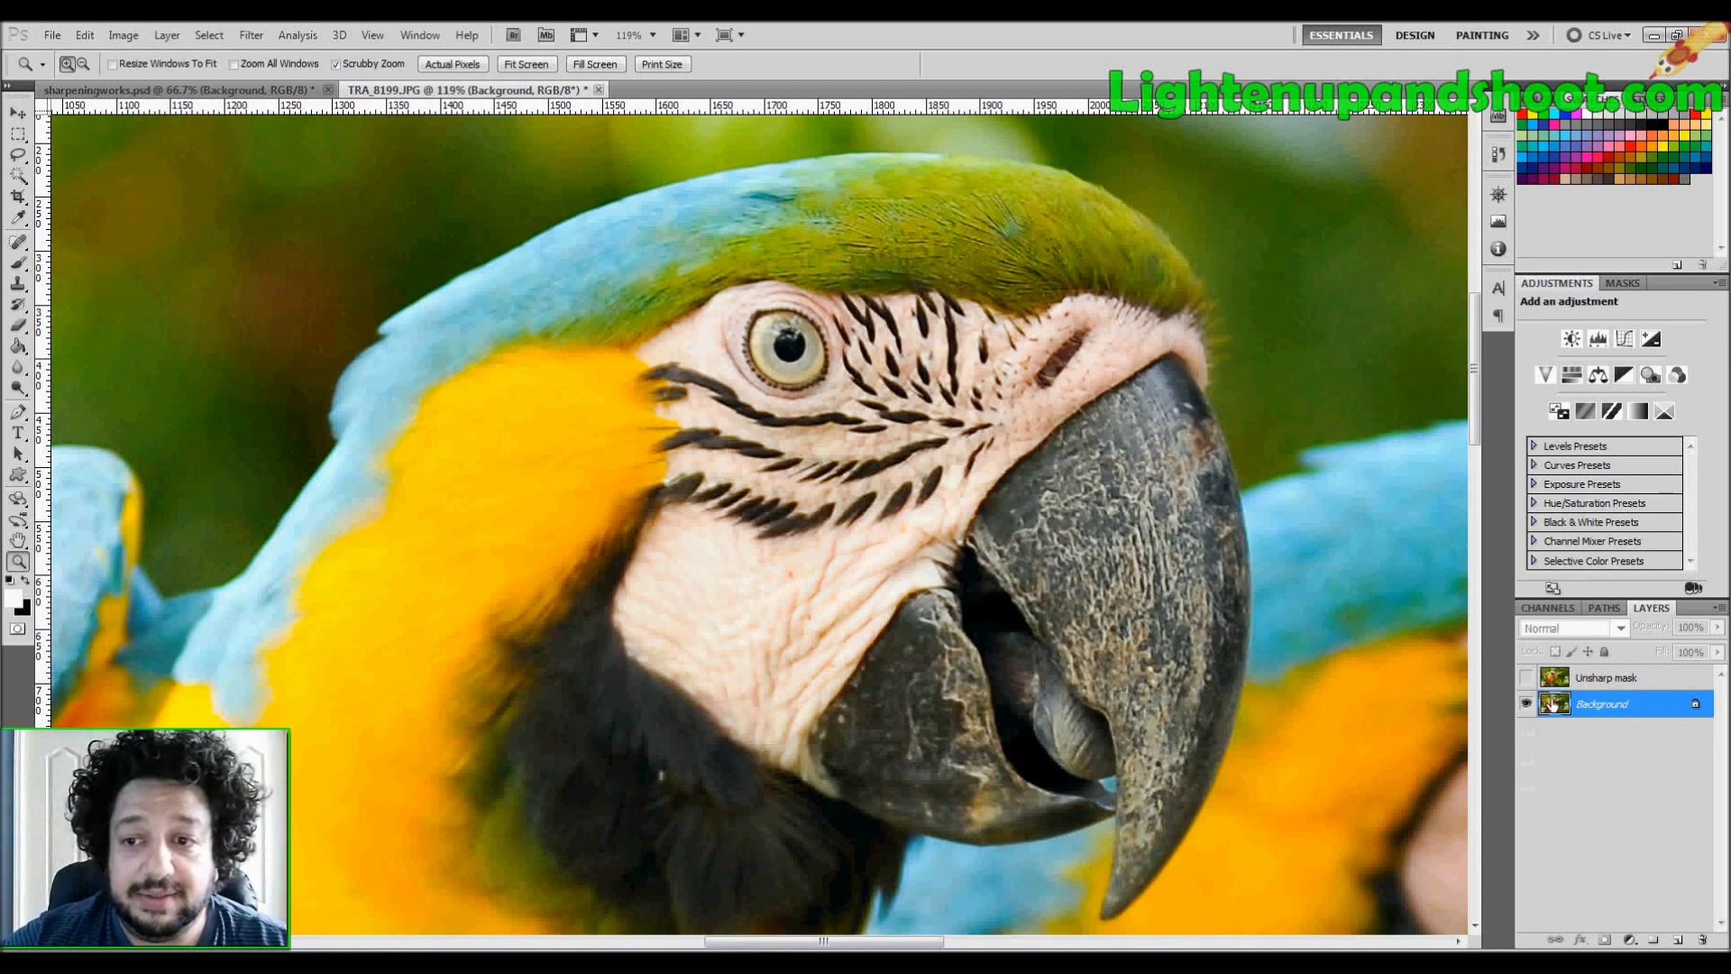
double_click(1589, 707)
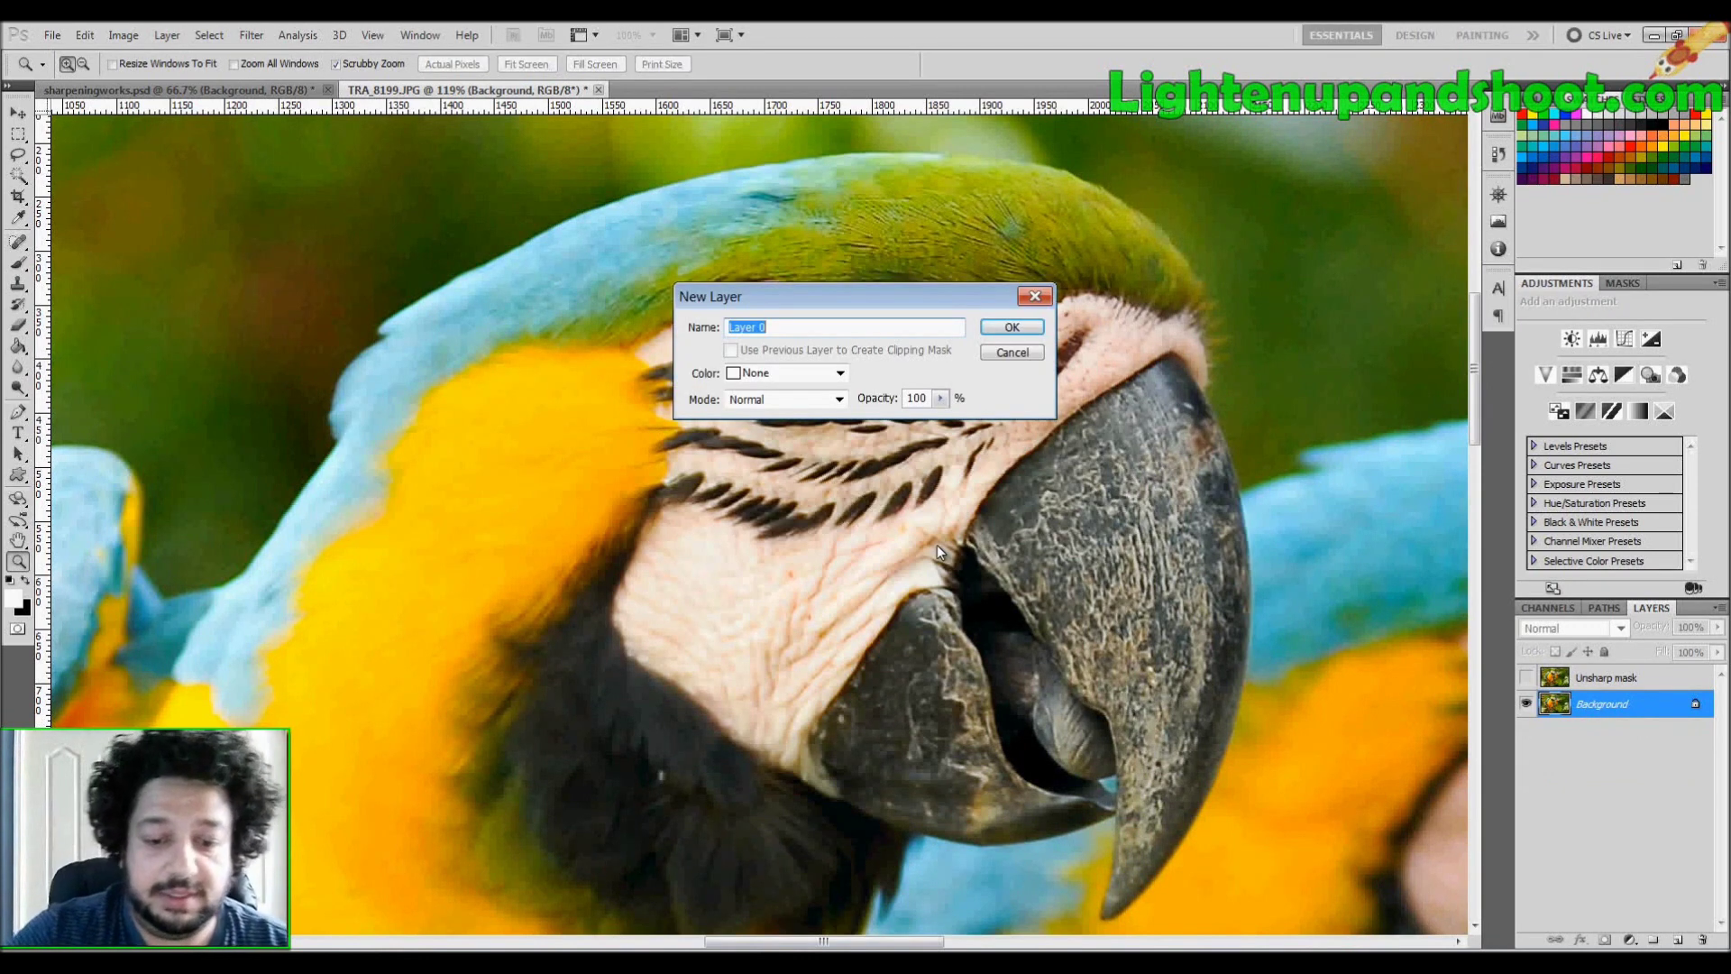
text(High pass)
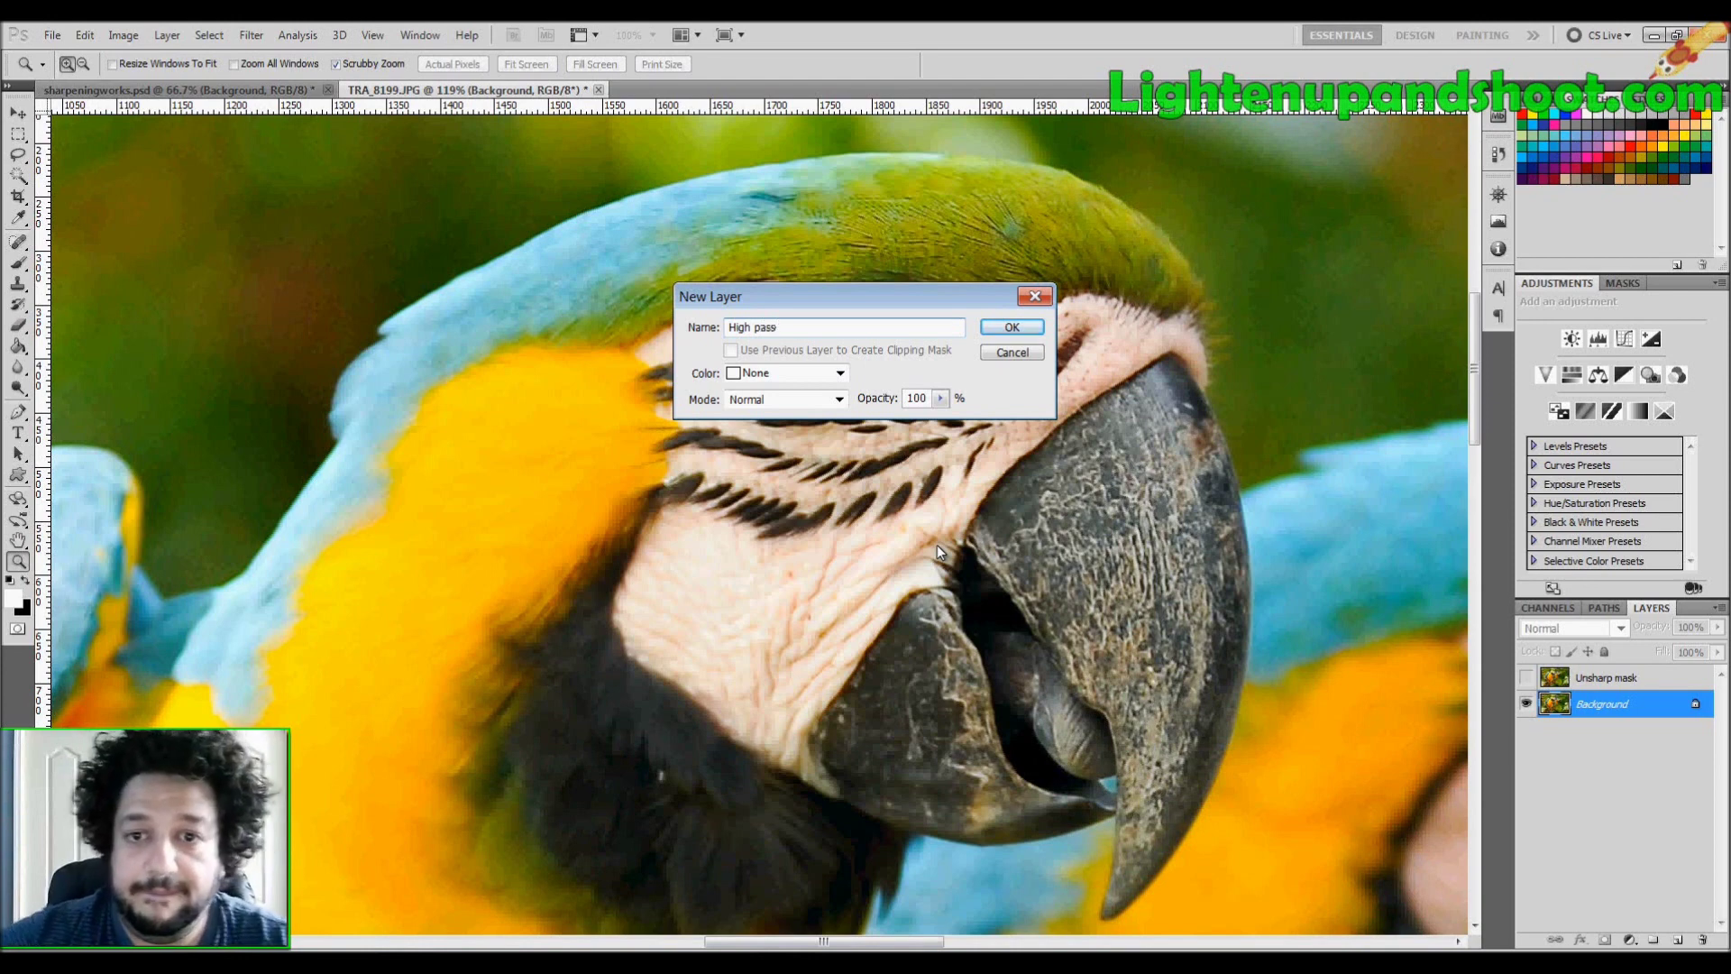
click(1010, 328)
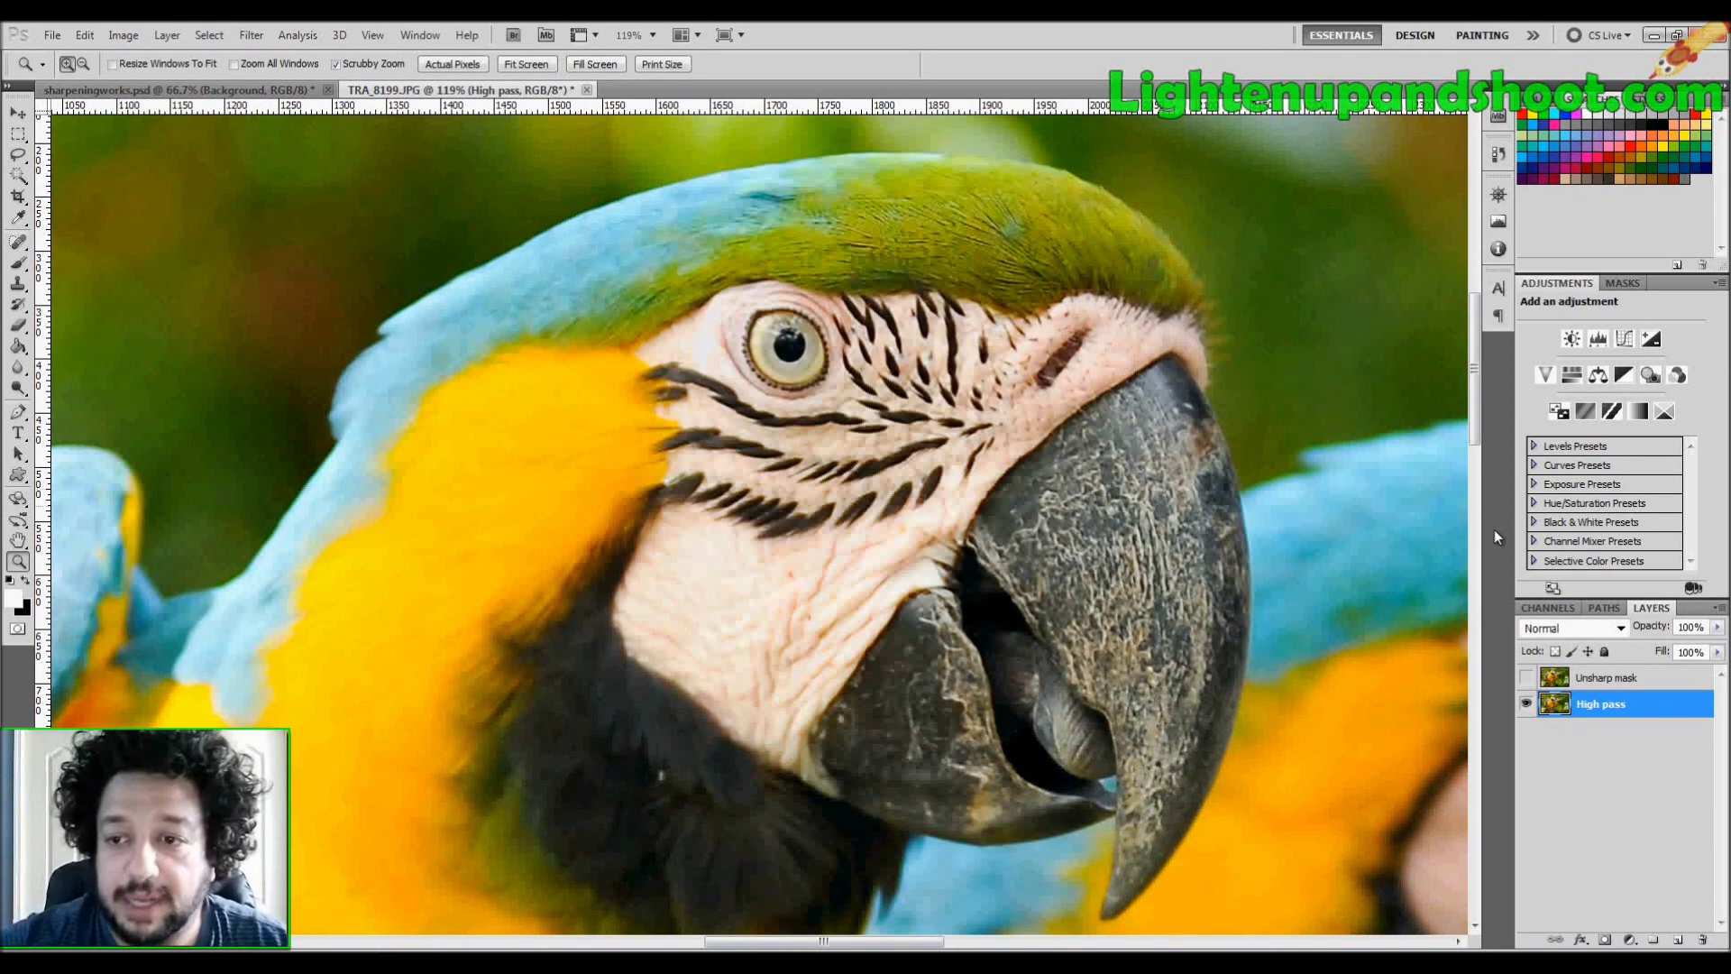
Step: Compare the two sharpening methods by toggling the Unsharp mask layer's visibility, first on the front parrot's head and then on the whole photo
click(1526, 679)
click(1526, 678)
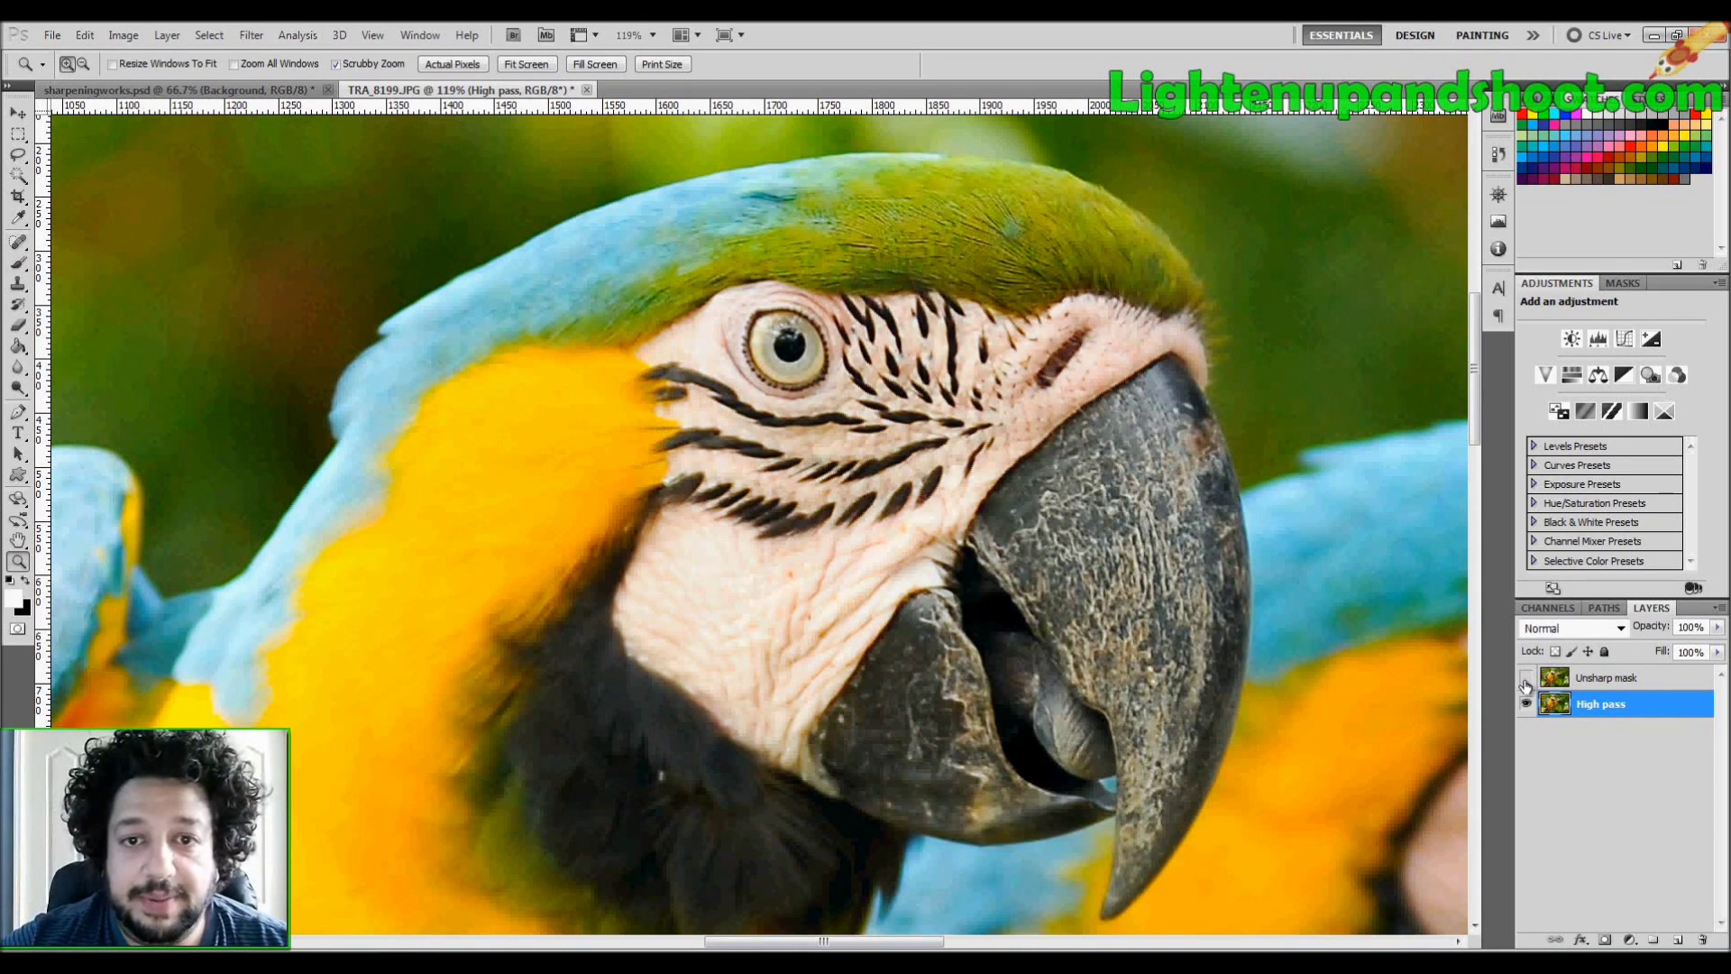
click(1526, 678)
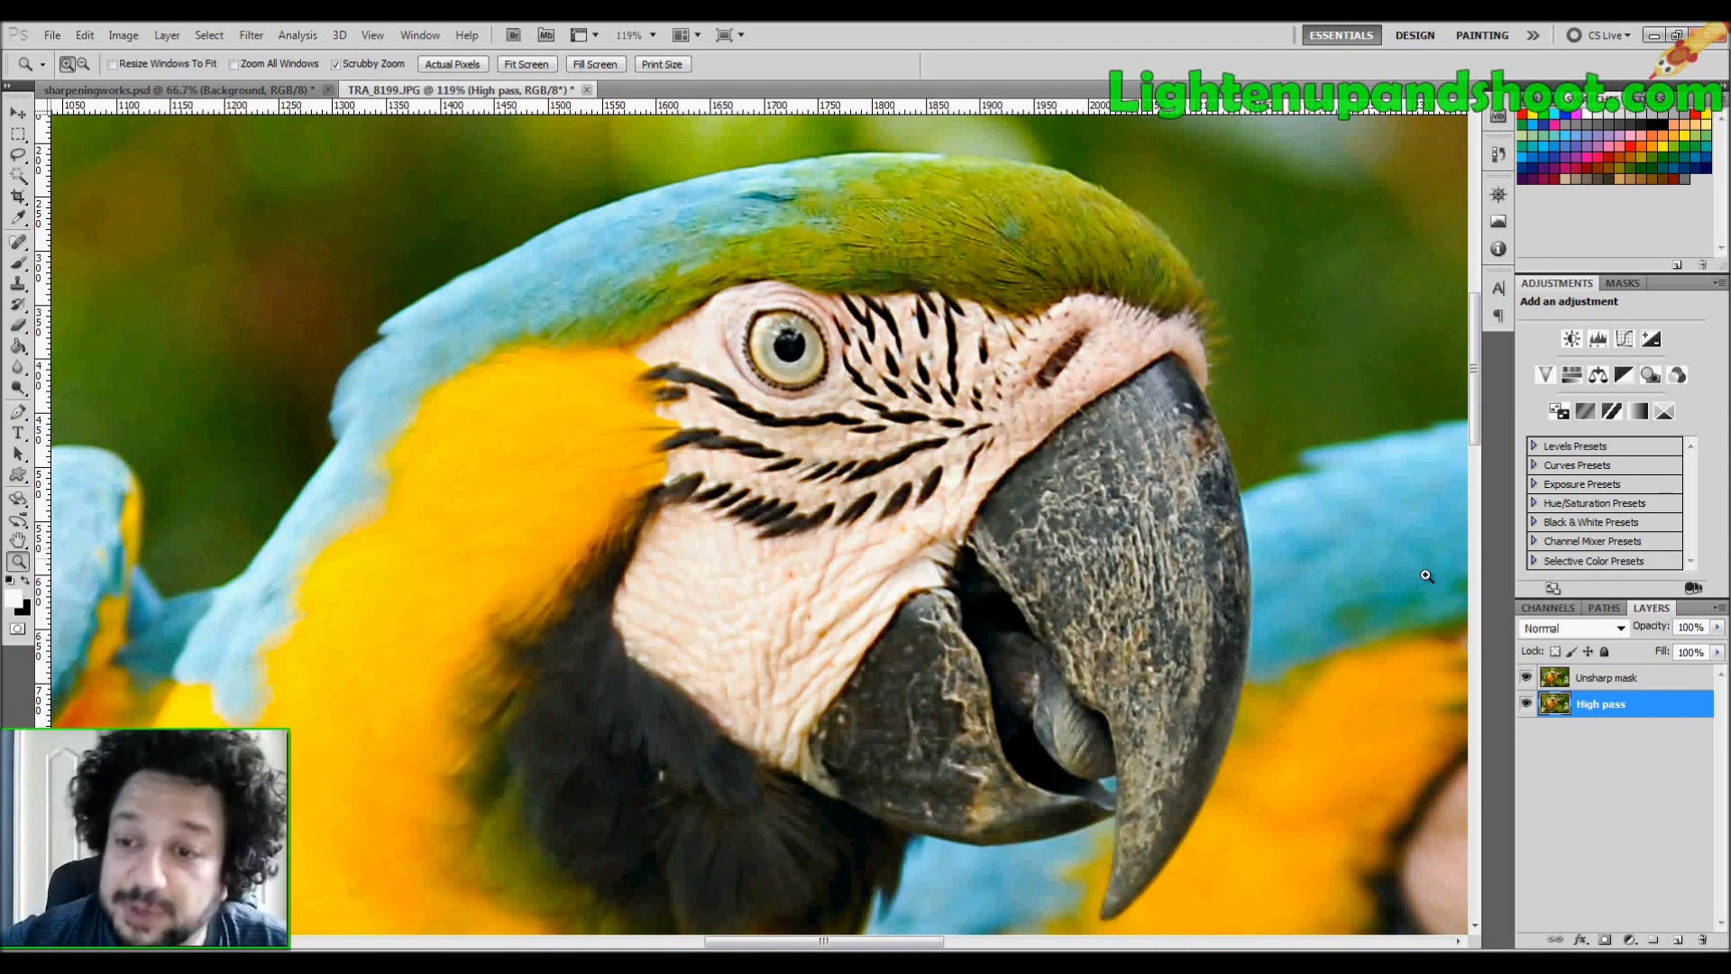
click(1525, 678)
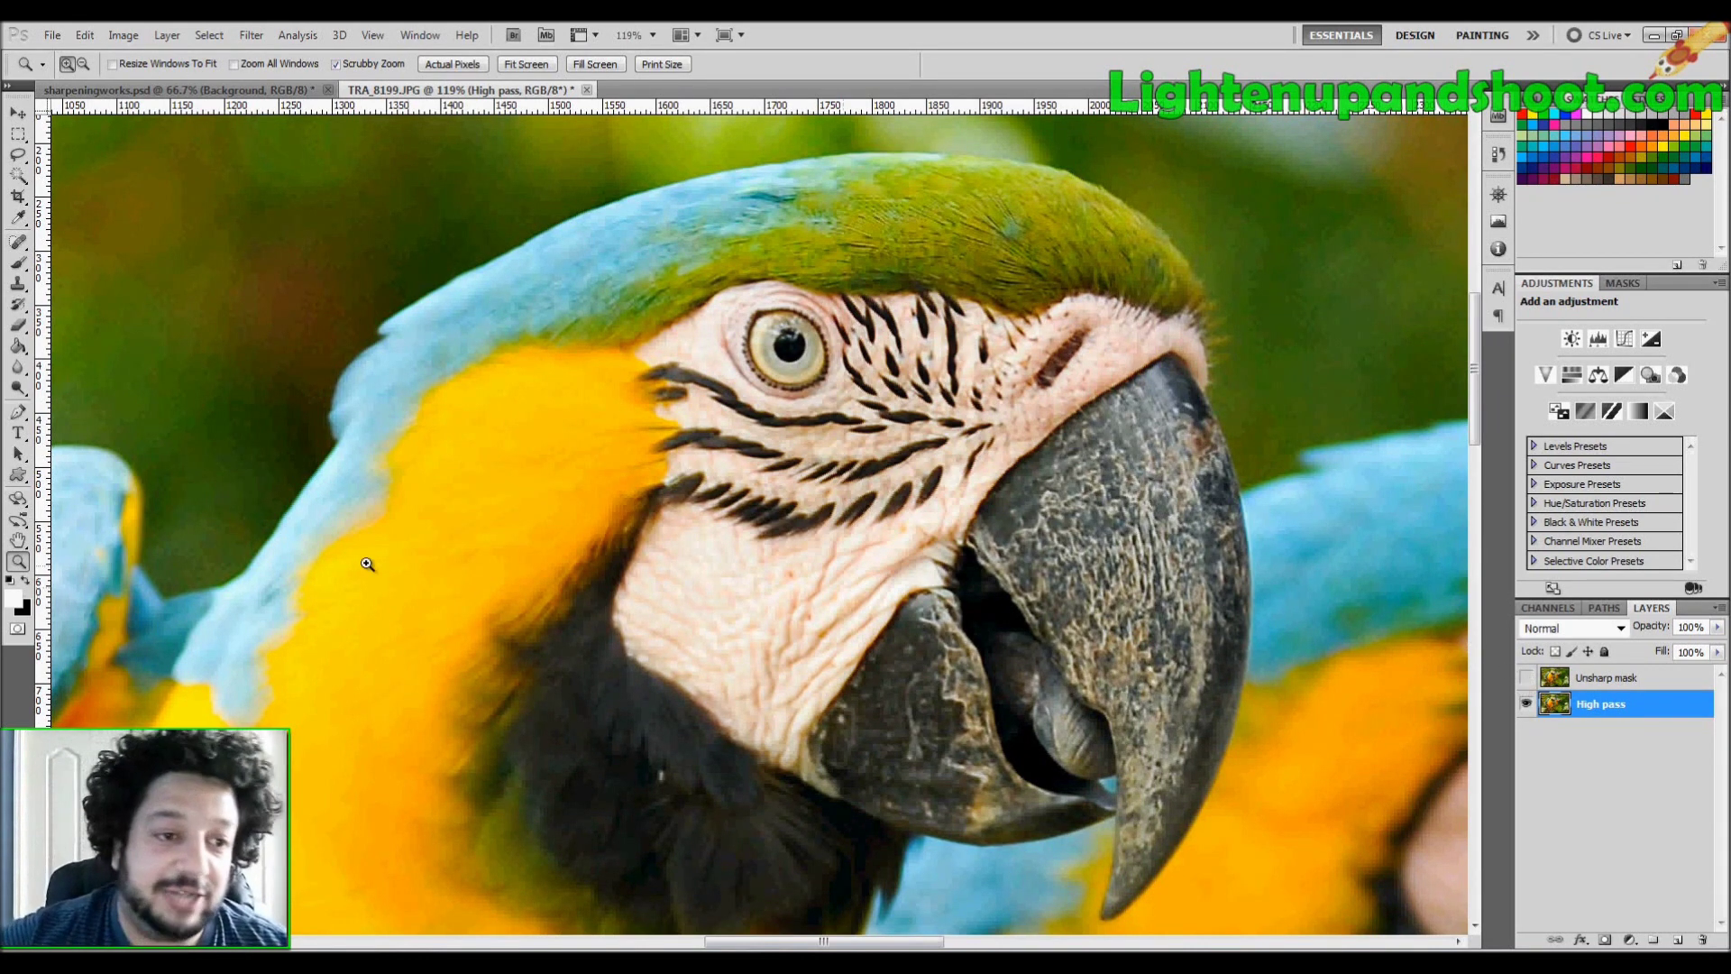
double_click(19, 542)
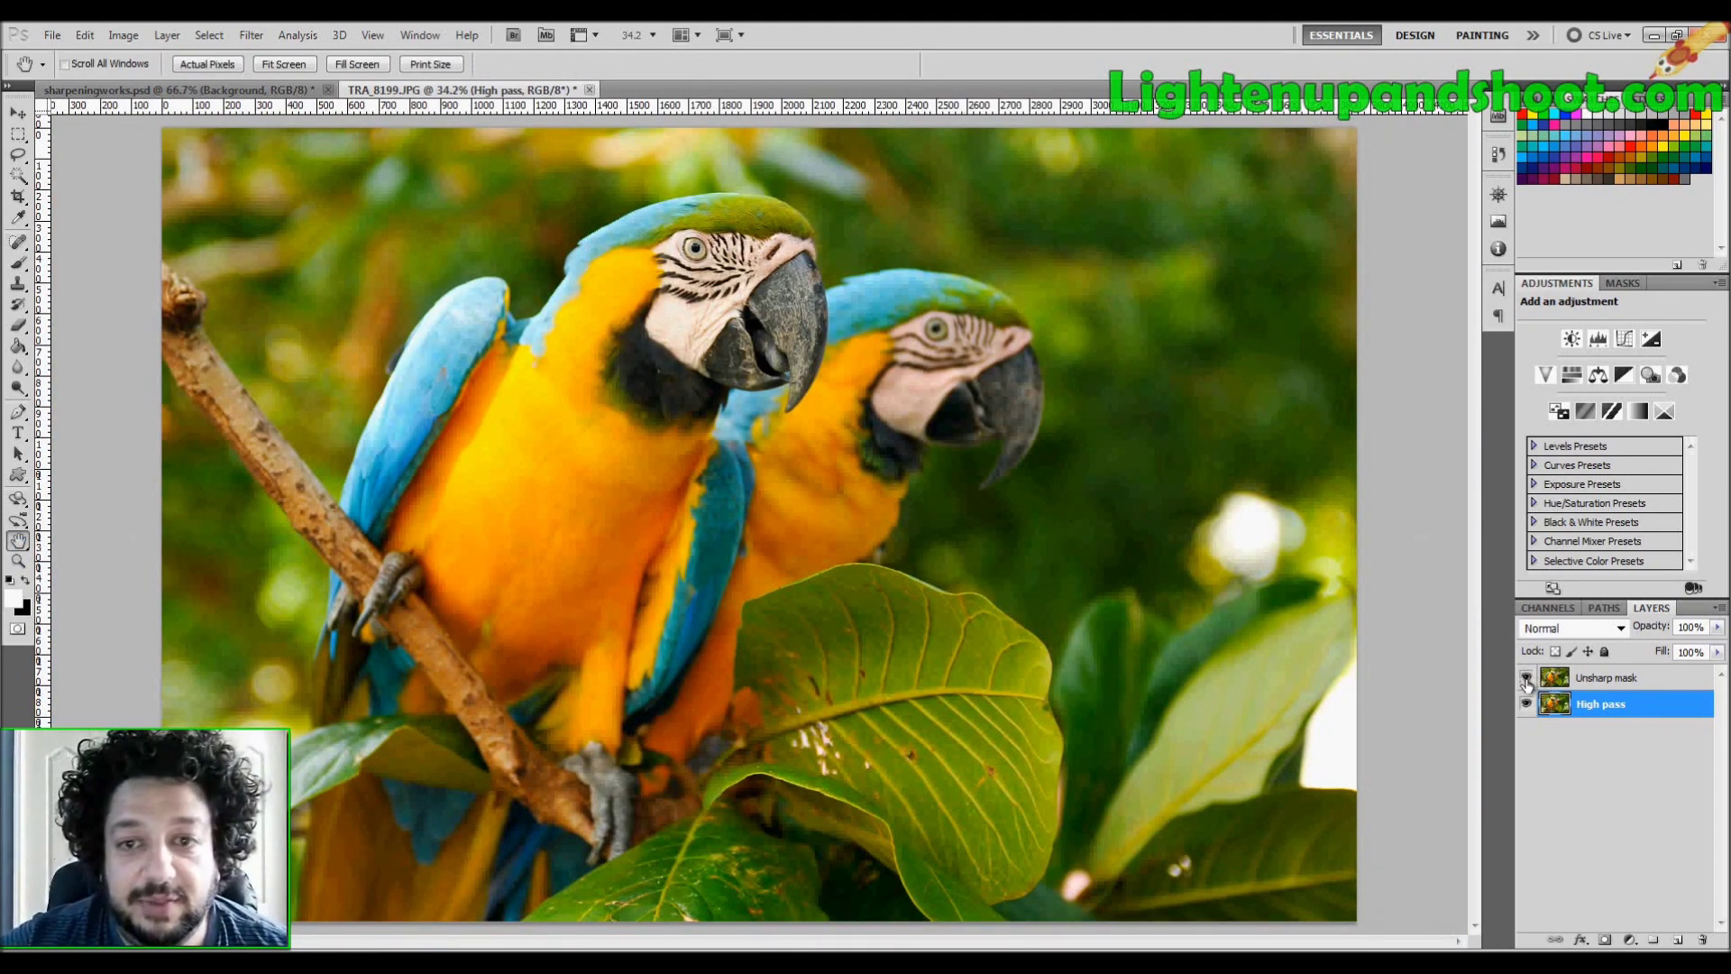
click(1526, 681)
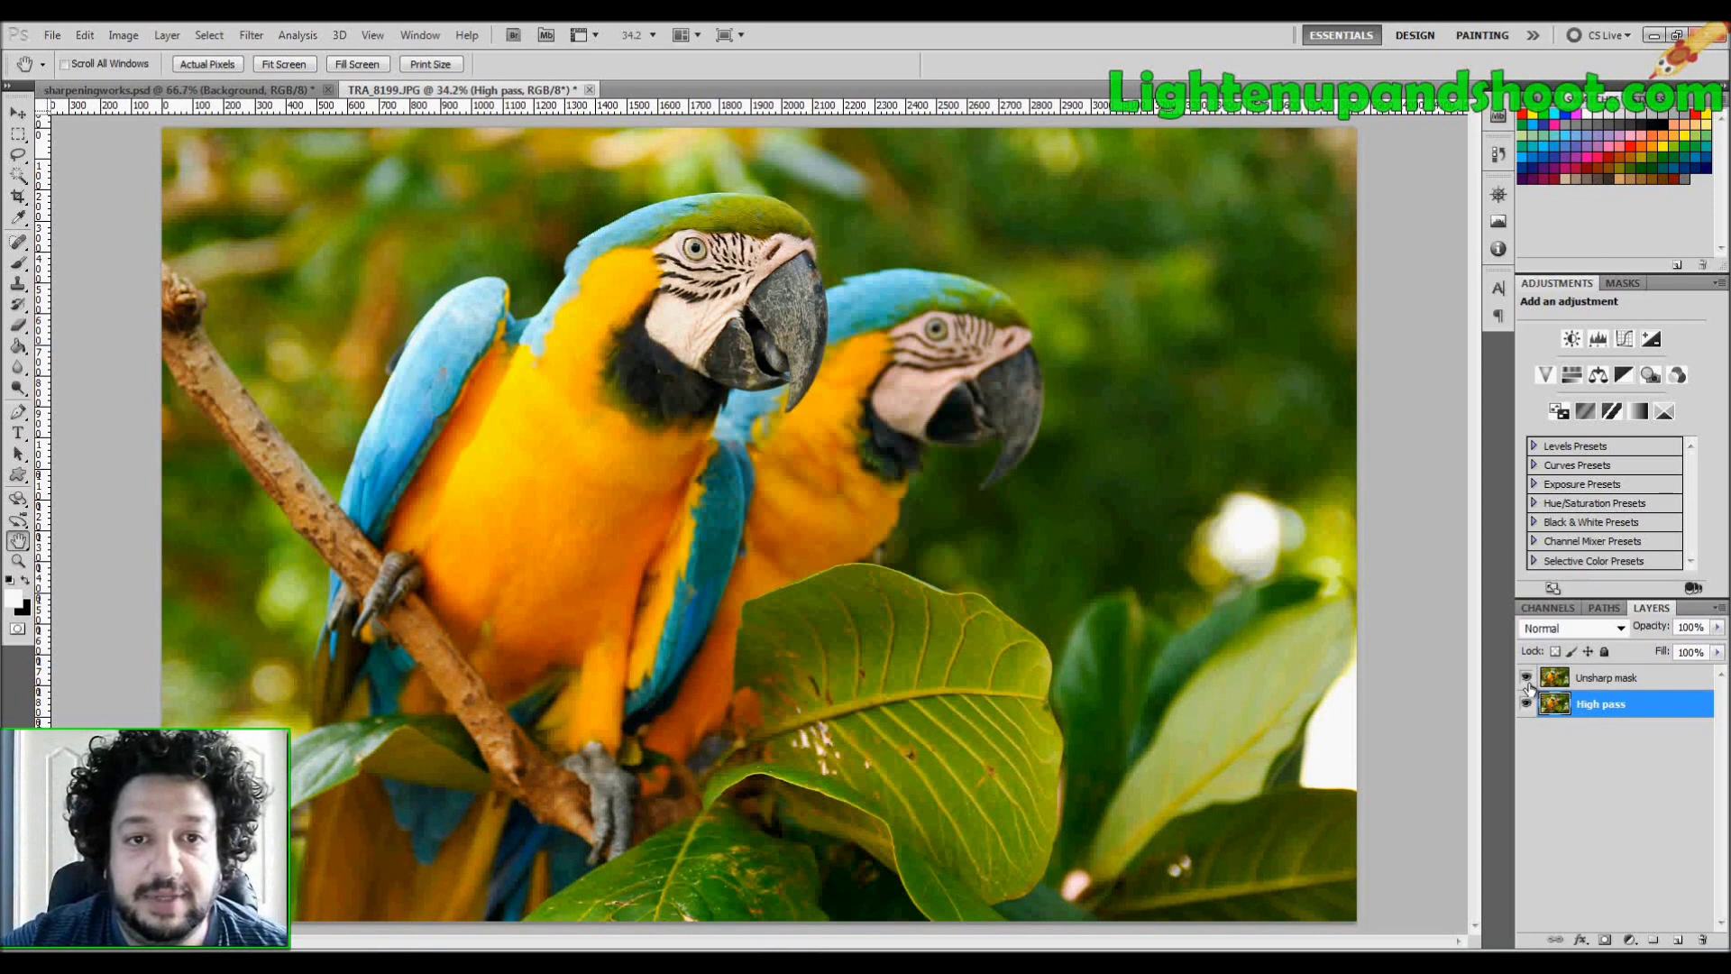